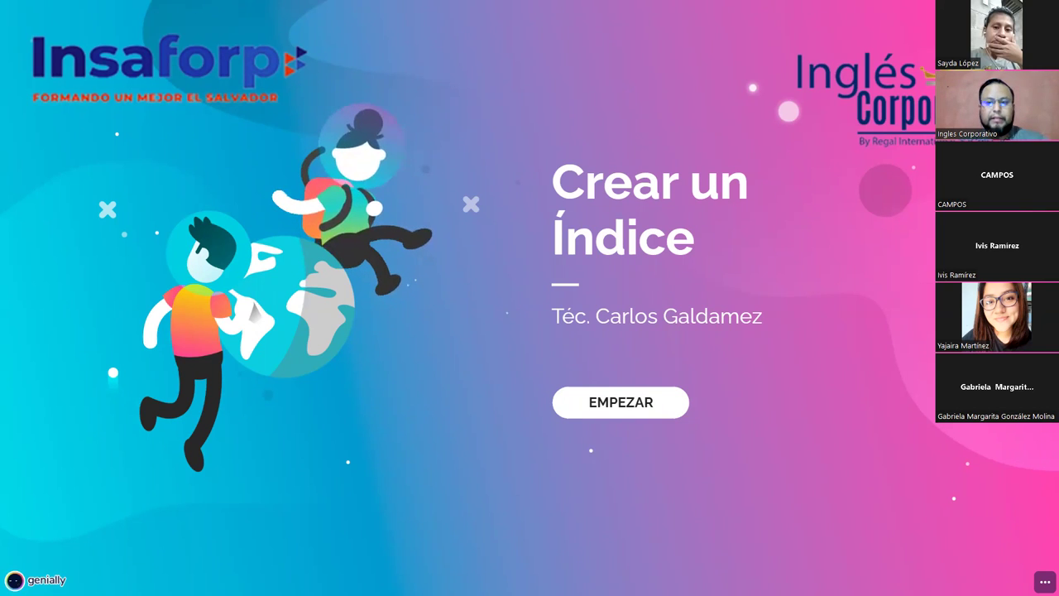
# Show the grid of all 11 Genially slides, then exit full screen to reveal the browser
pyautogui.press('super+e')
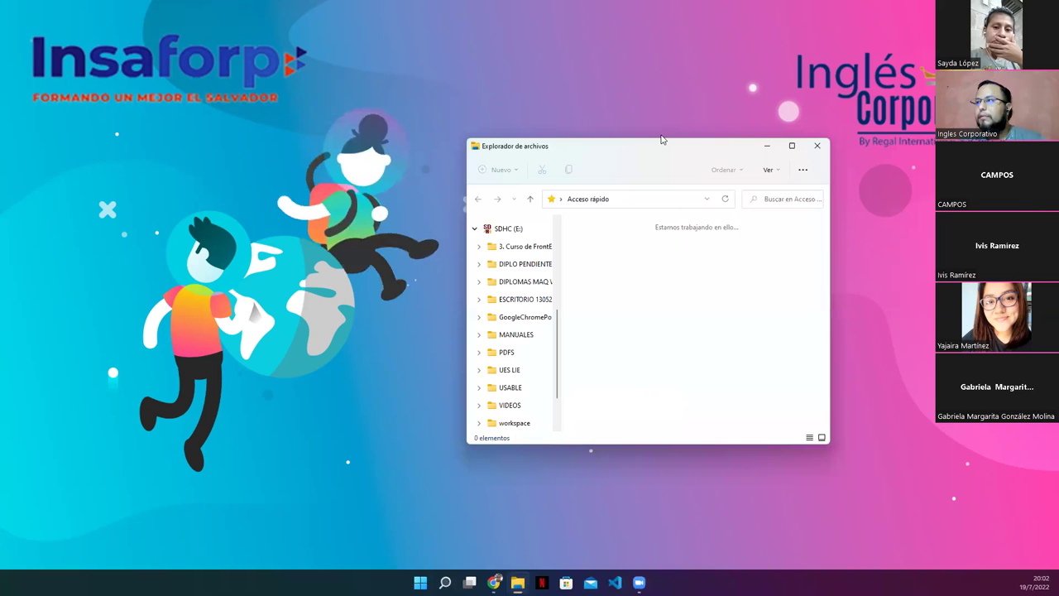
pyautogui.click(151, 146)
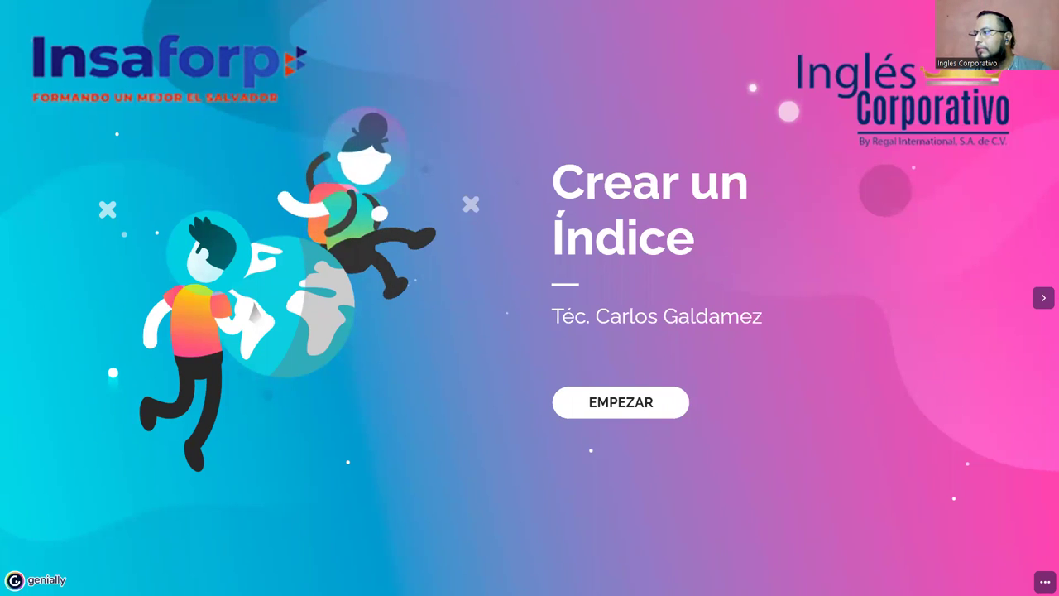
pyautogui.moveTo(1044, 582)
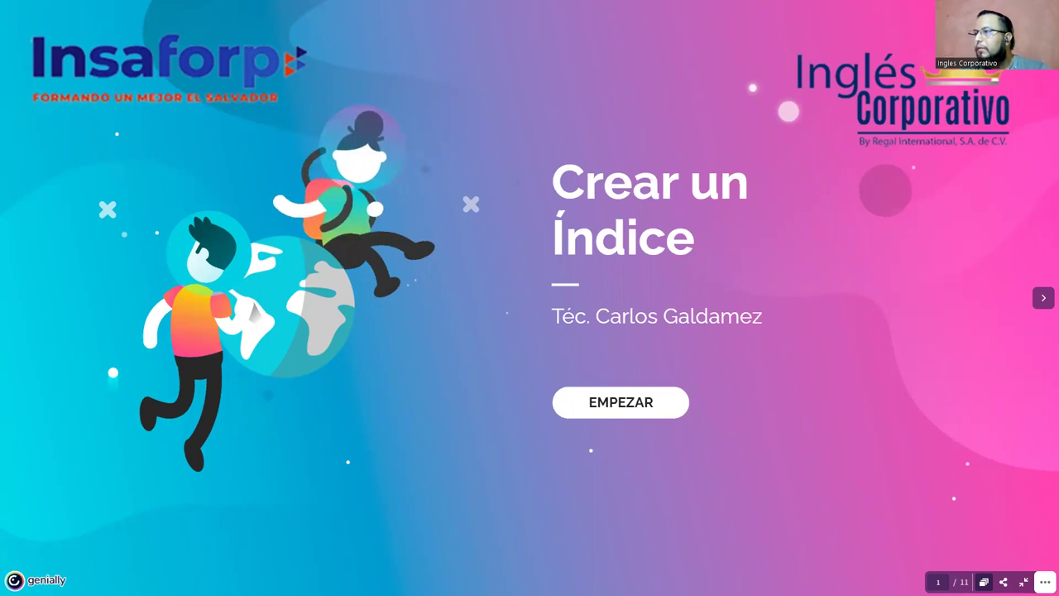
pyautogui.click(956, 582)
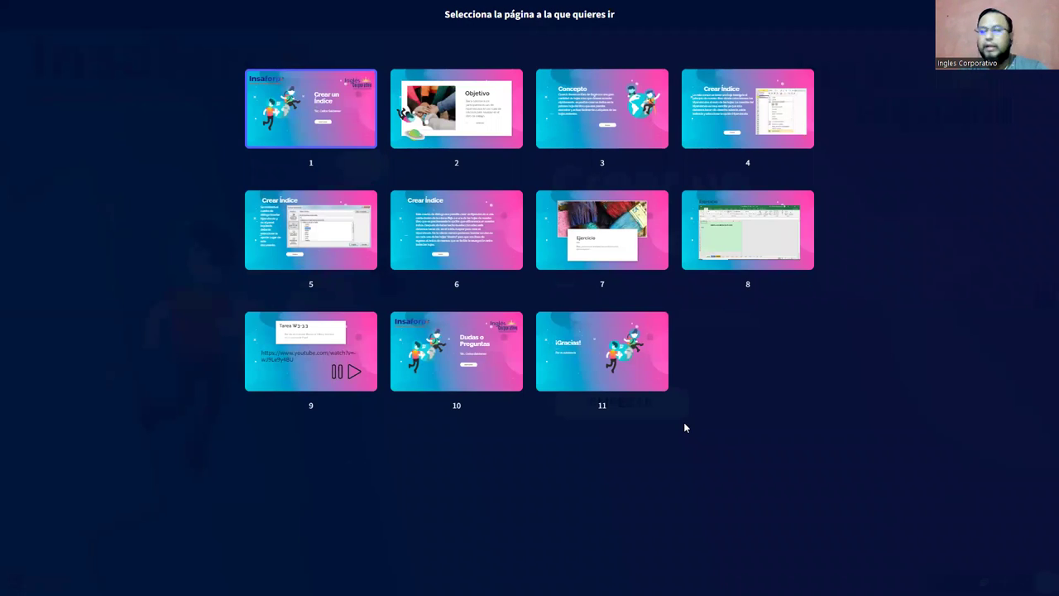
pyautogui.press('Escape')
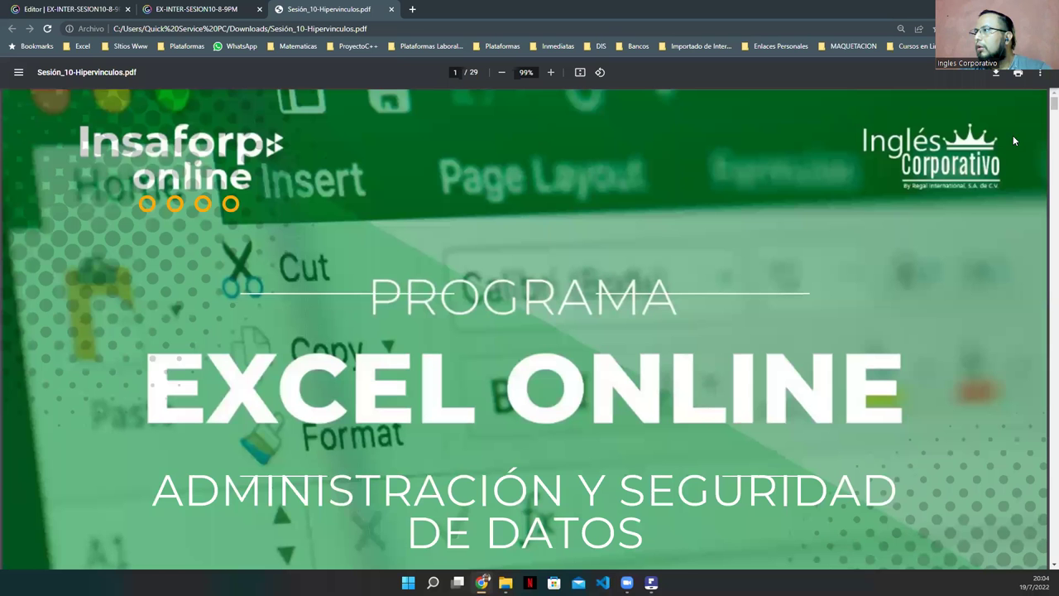
# Fit the PDF's EXCEL ONLINE cover page in view, go full-screen, and fit it to the screen width
pyautogui.scroll(-1, 943, 509)
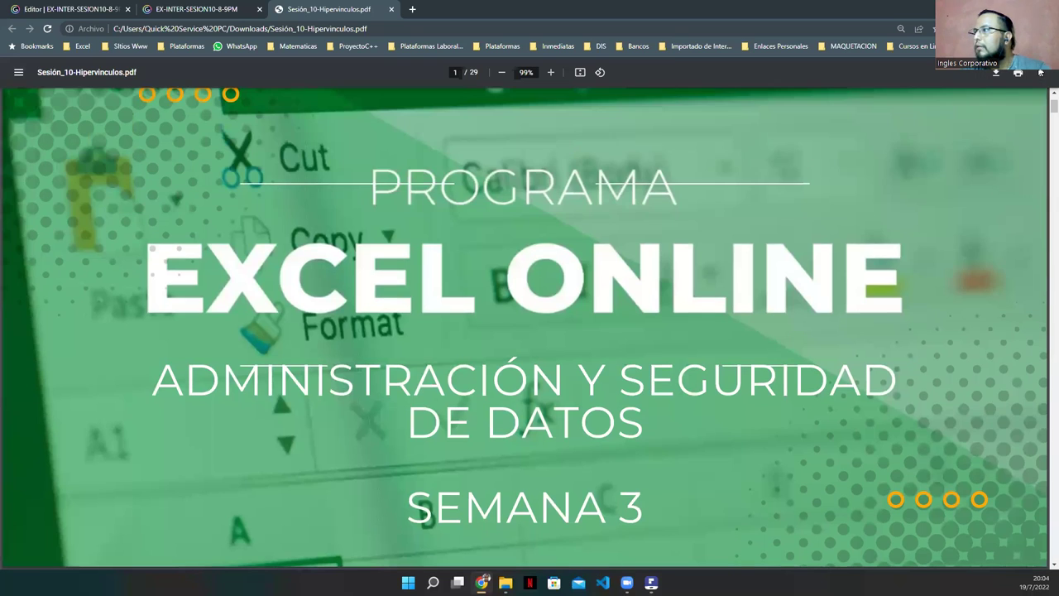
pyautogui.click(1039, 75)
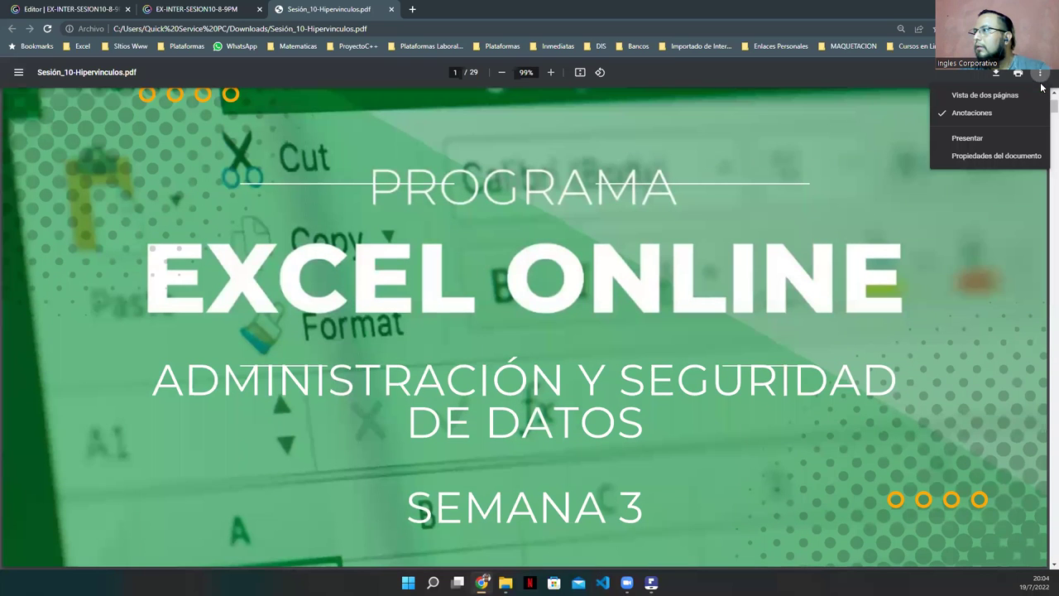
pyautogui.click(583, 73)
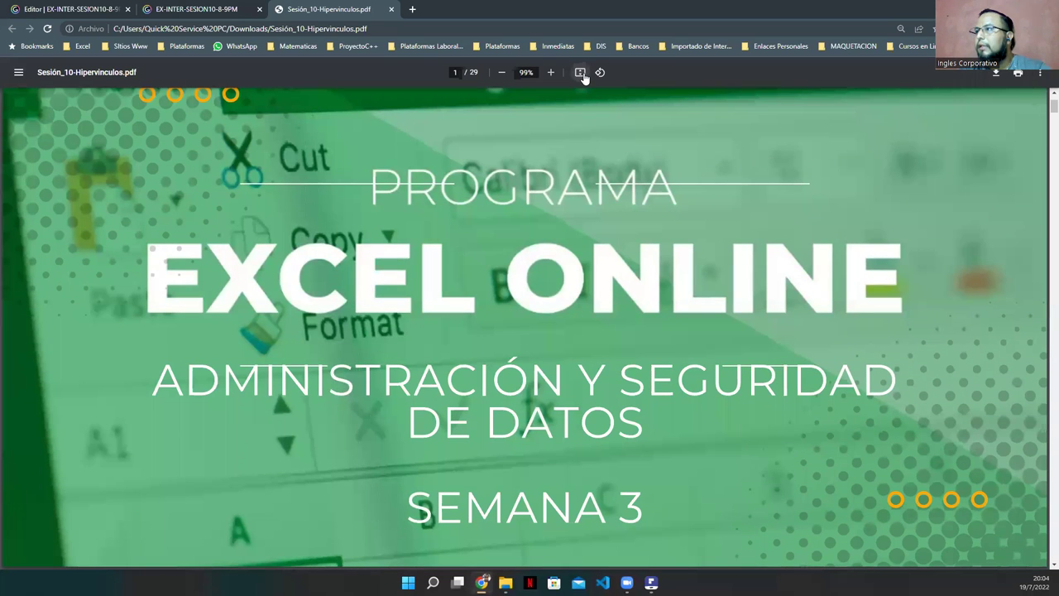
pyautogui.click(581, 73)
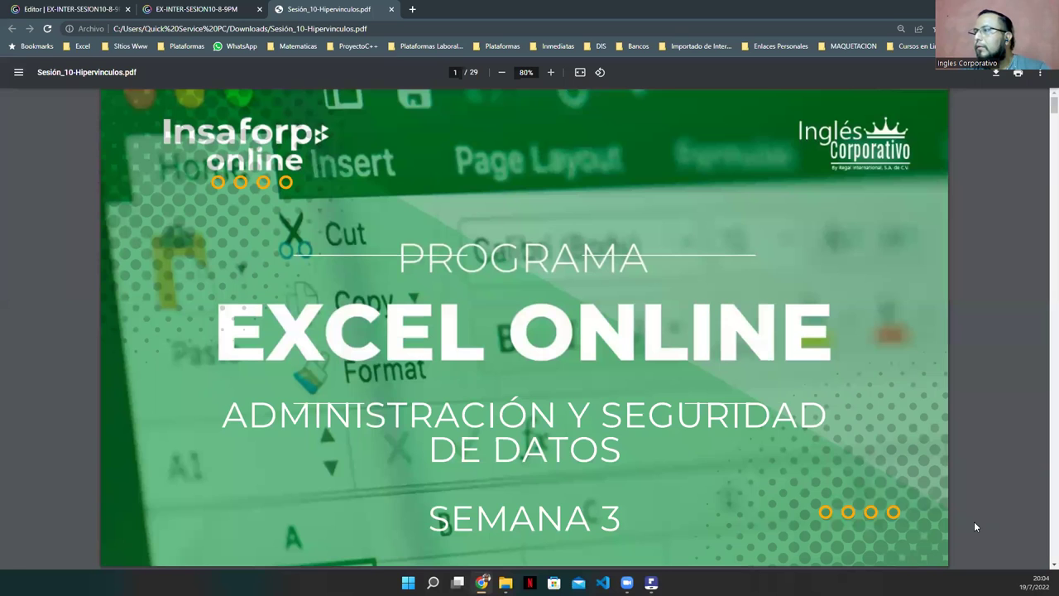
pyautogui.press('F11')
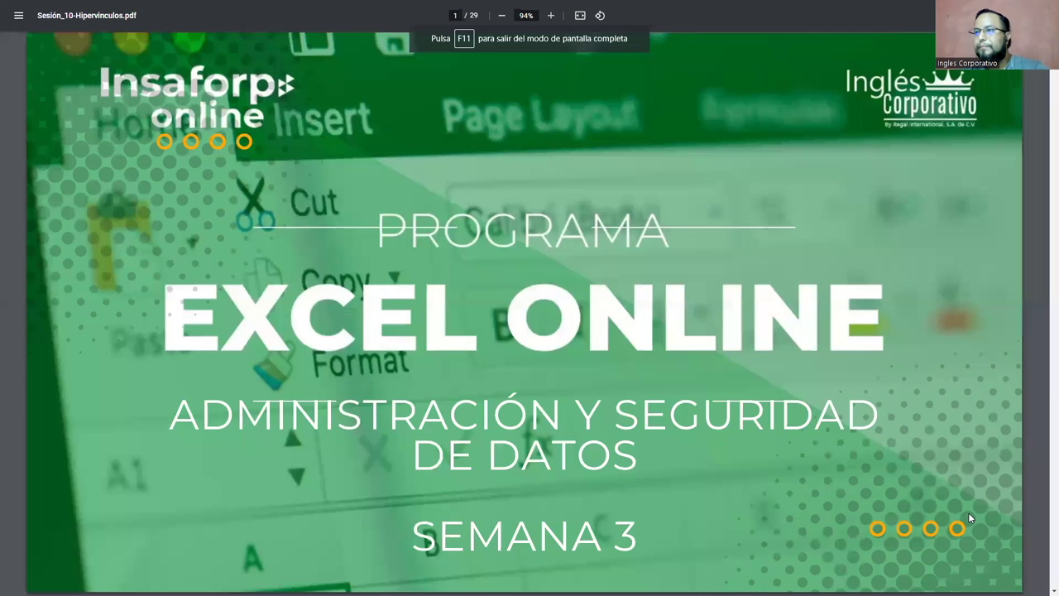
pyautogui.click(579, 15)
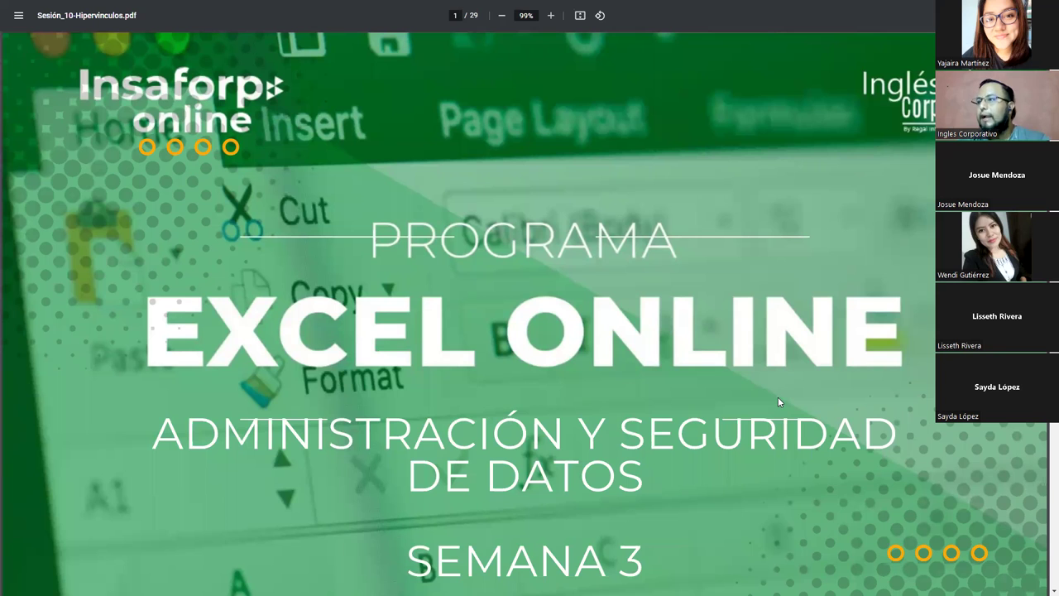
# Advance two pages to the 'TEMA – Hipervinculos en Excel' slide, closing a stray new window
pyautogui.press('Right')
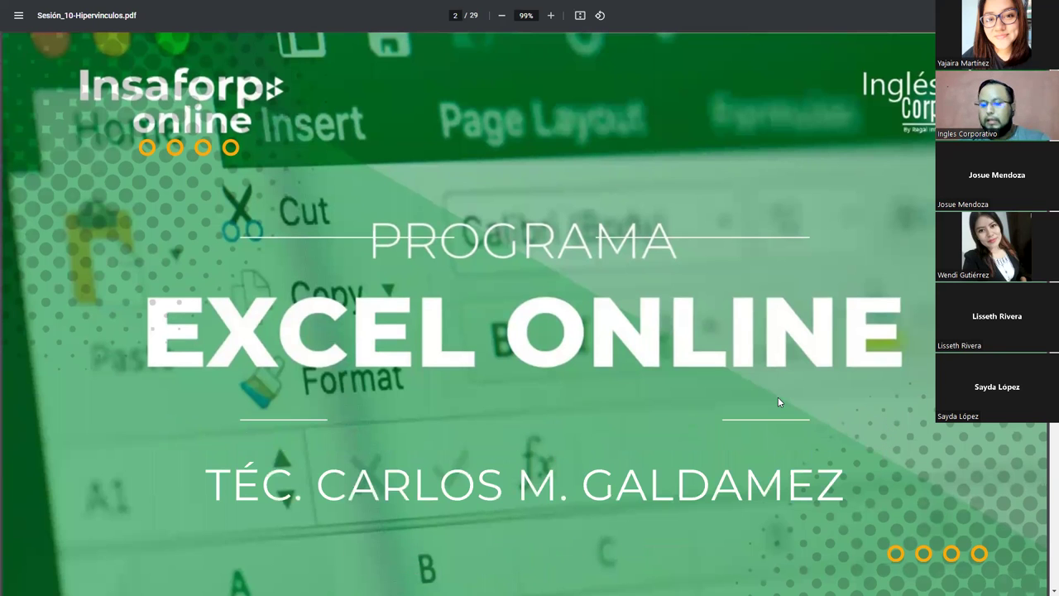
pyautogui.press('Right')
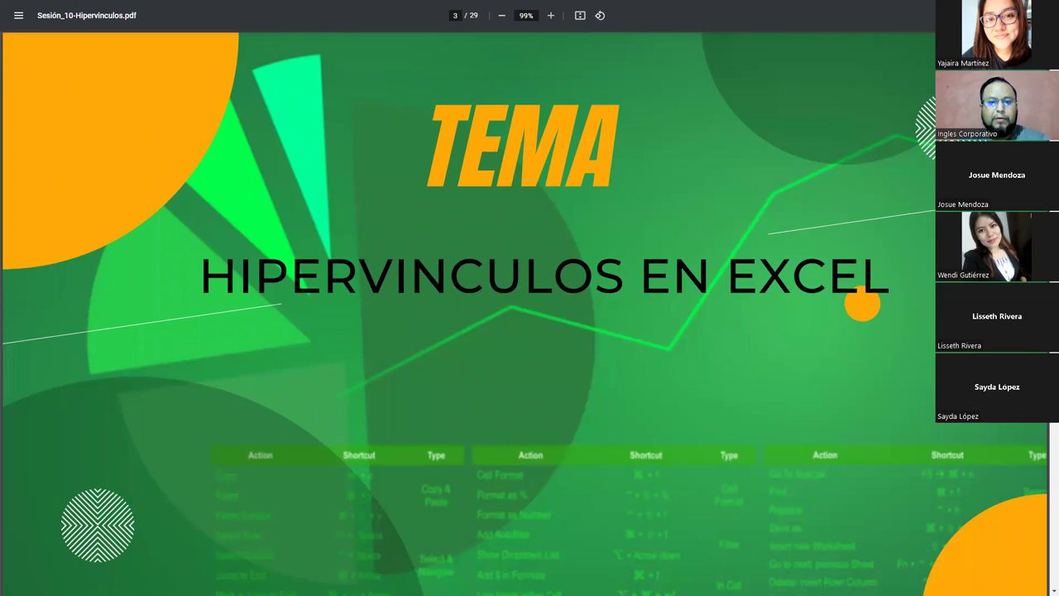
pyautogui.hotkey('ctrl', 'n')
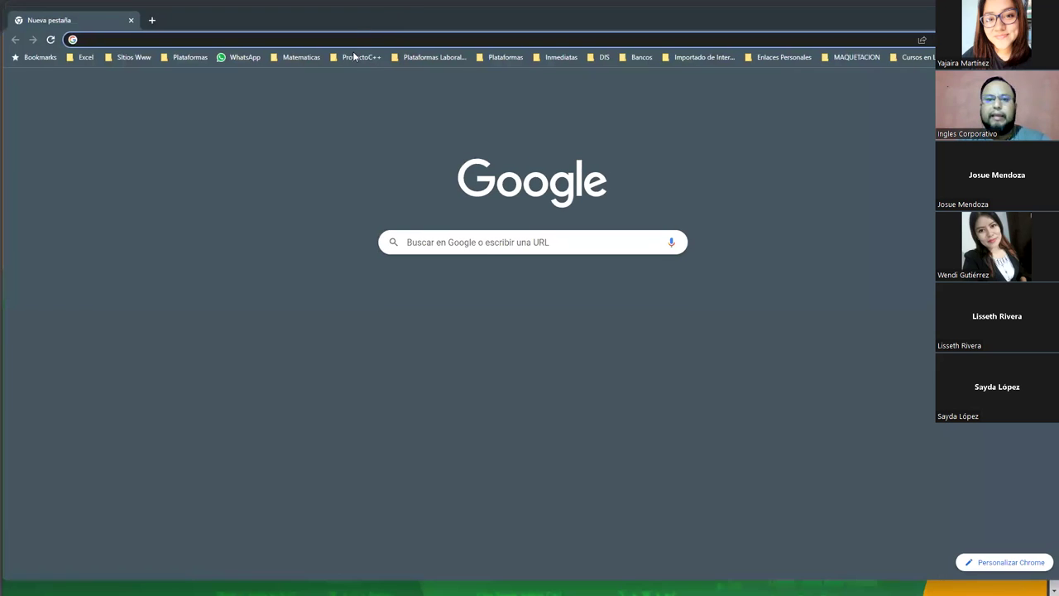
pyautogui.hotkey('ctrl', 'w')
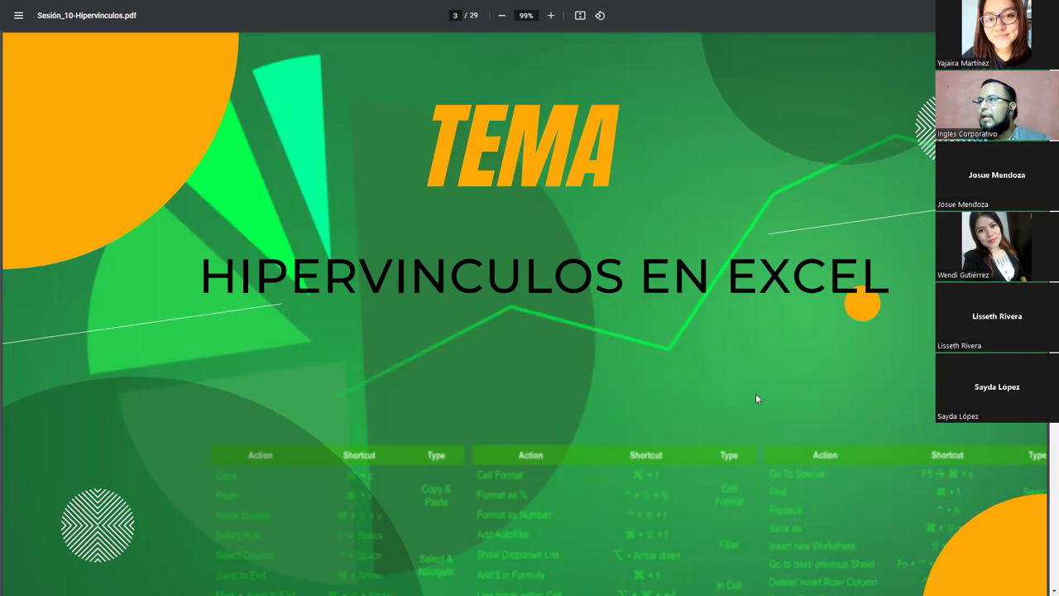
# Go to page 4, the OBJETIVO slide
pyautogui.press('Right')
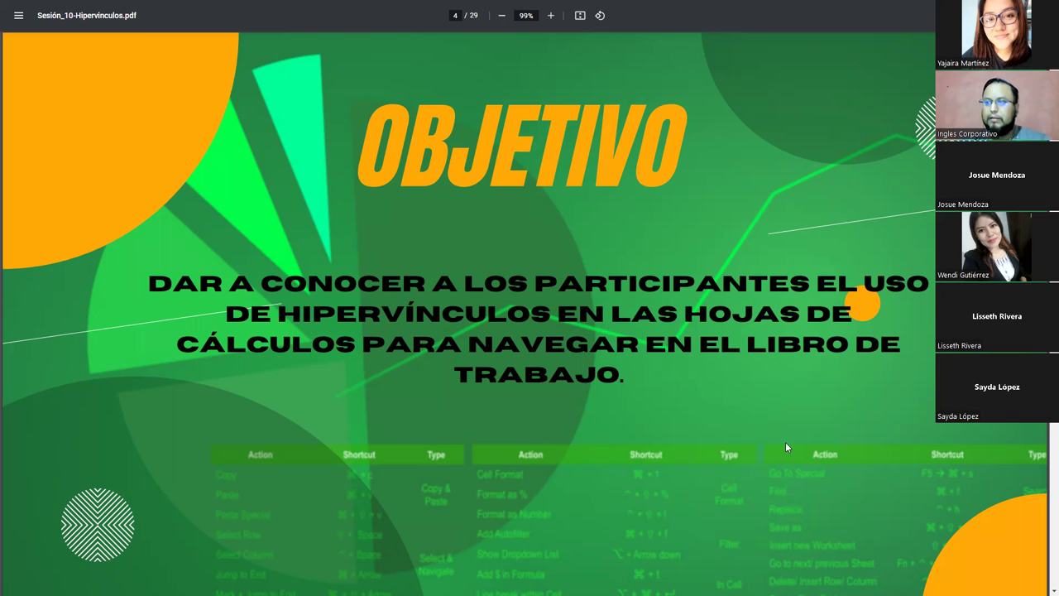
# Advance to page 5, the HIPERVINCULOS definition slide
pyautogui.press('Right')
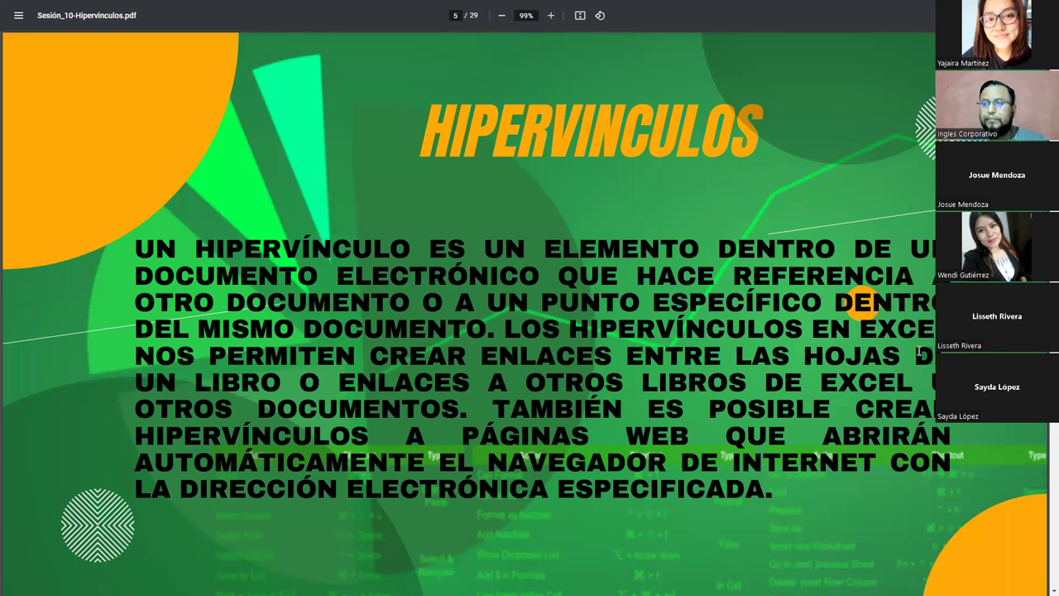
# Advance one more slide toward the page on the parts of a hyperlink
pyautogui.press('Right')
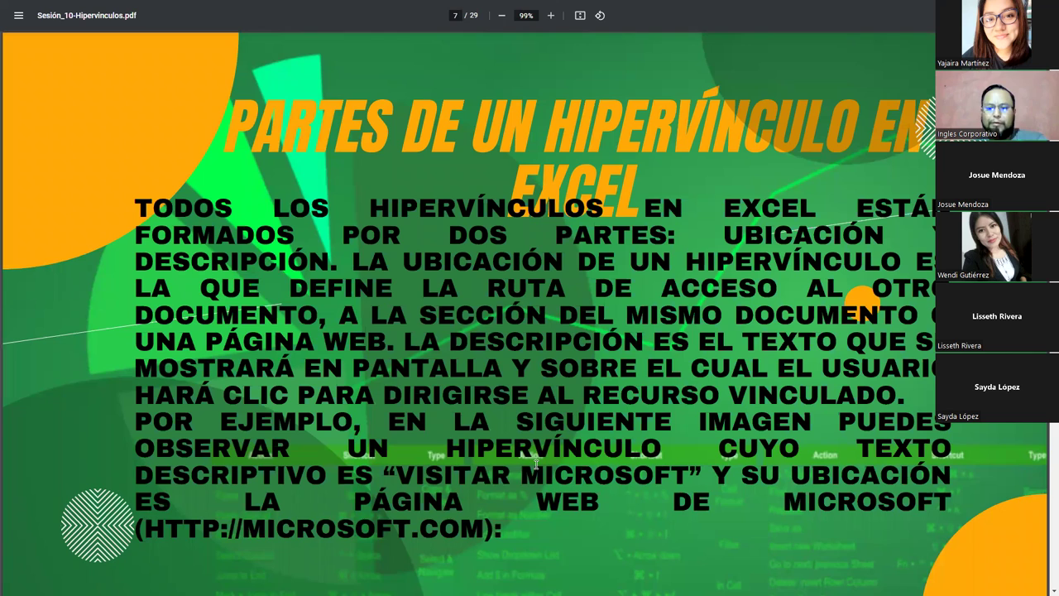
# Advance to page 8, the EJEMPLO slide with the 'Visitar Microsoft' hyperlink
pyautogui.press('Right')
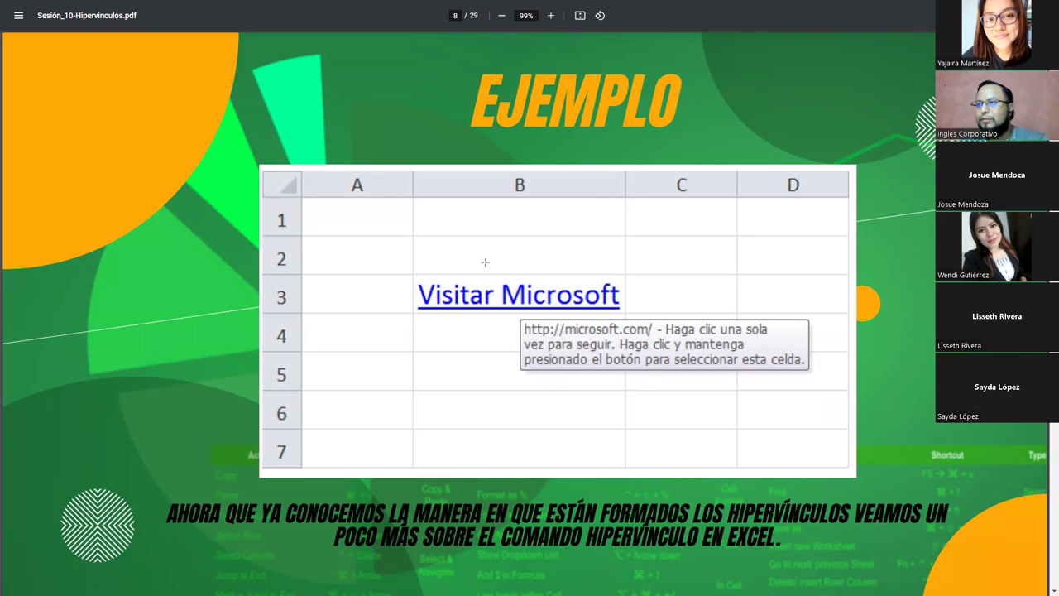
pyautogui.moveTo(414, 281); pyautogui.dragTo(620, 311)
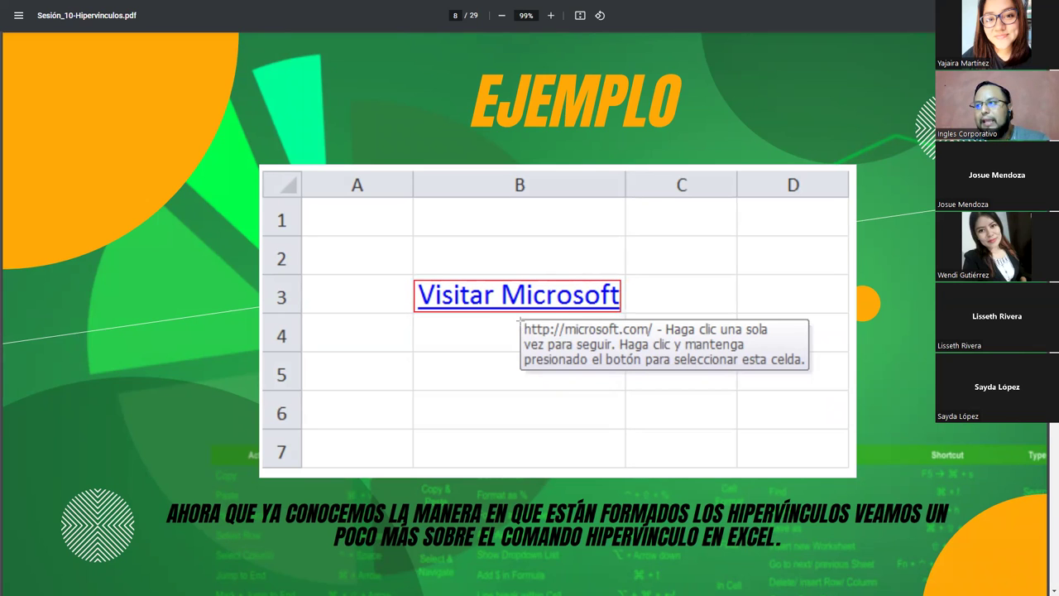
pyautogui.moveTo(520, 320); pyautogui.dragTo(658, 337)
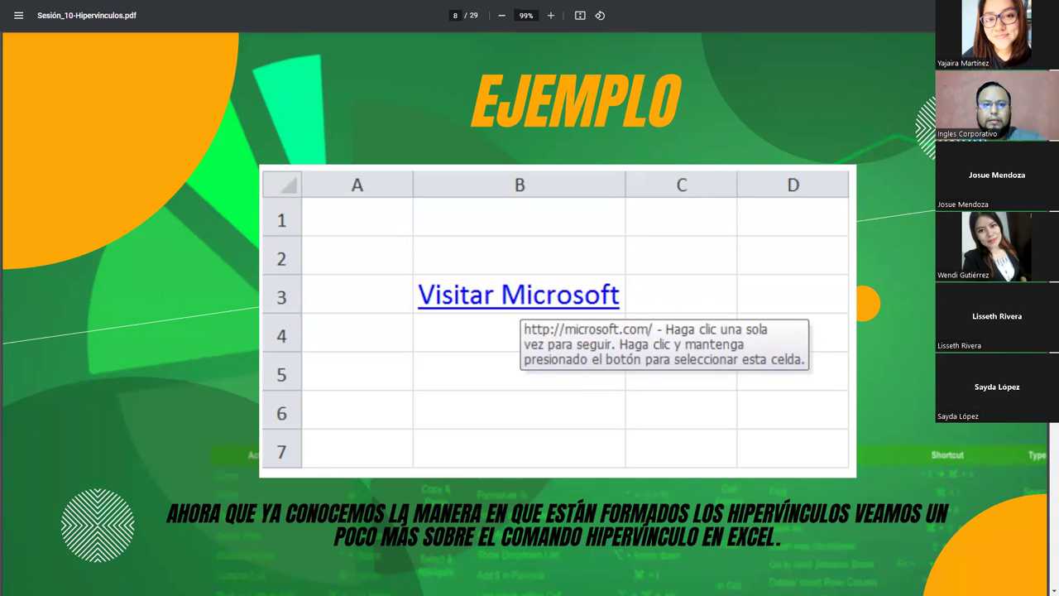
# Advance to page 9, 'Cómo crear hipervínculos en Excel'
pyautogui.press('Right')
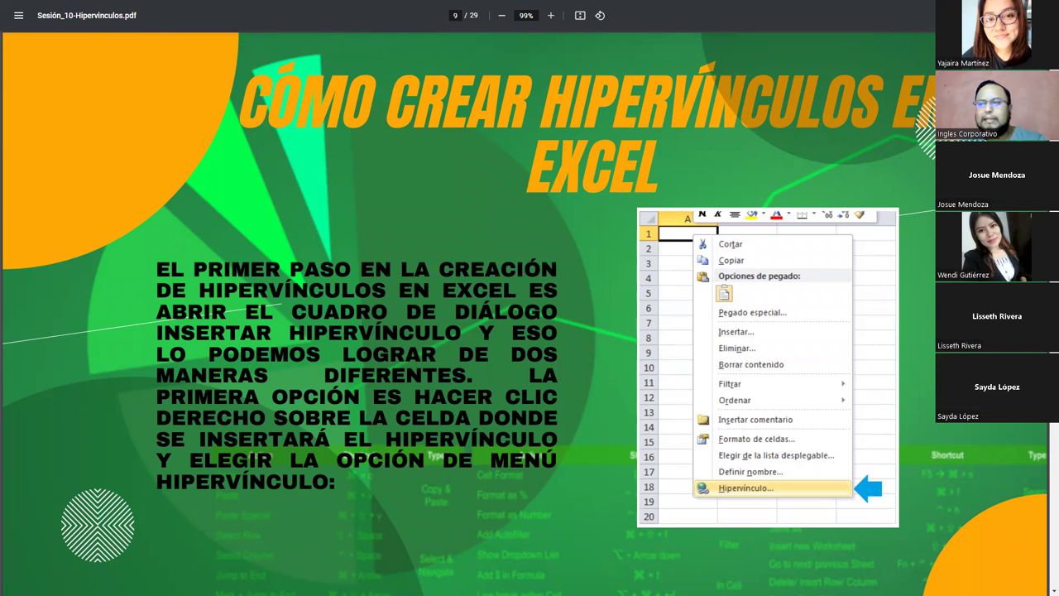
# Switch to the blank Libro1 workbook and open the context menu on cell B4
pyautogui.hotkey('alt', 'Tab')
pyautogui.scroll(5, 435, 334)
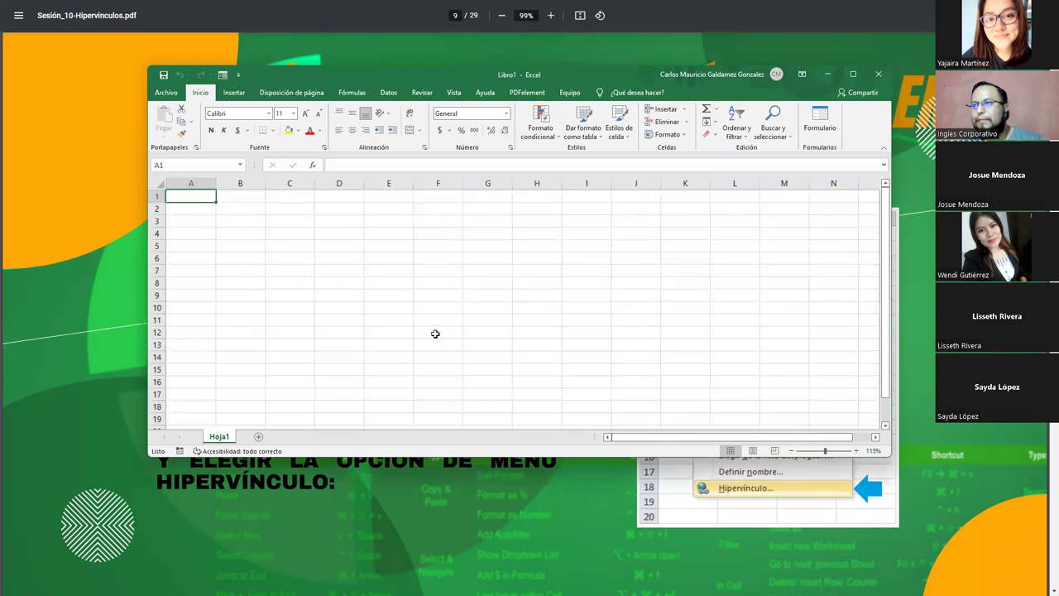
pyautogui.scroll(1, 303, 299)
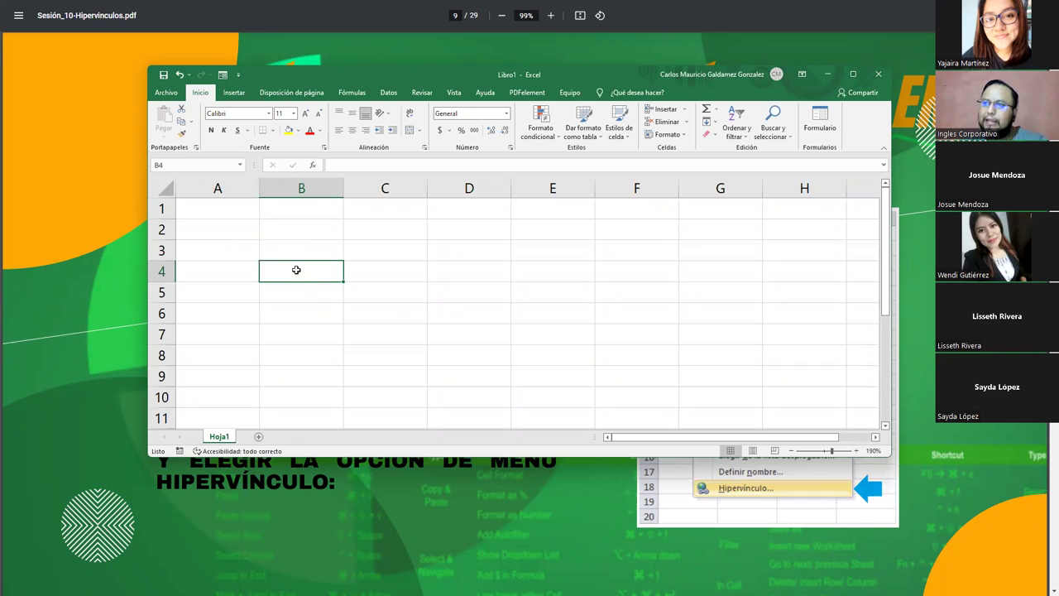
pyautogui.rightClick(298, 271)
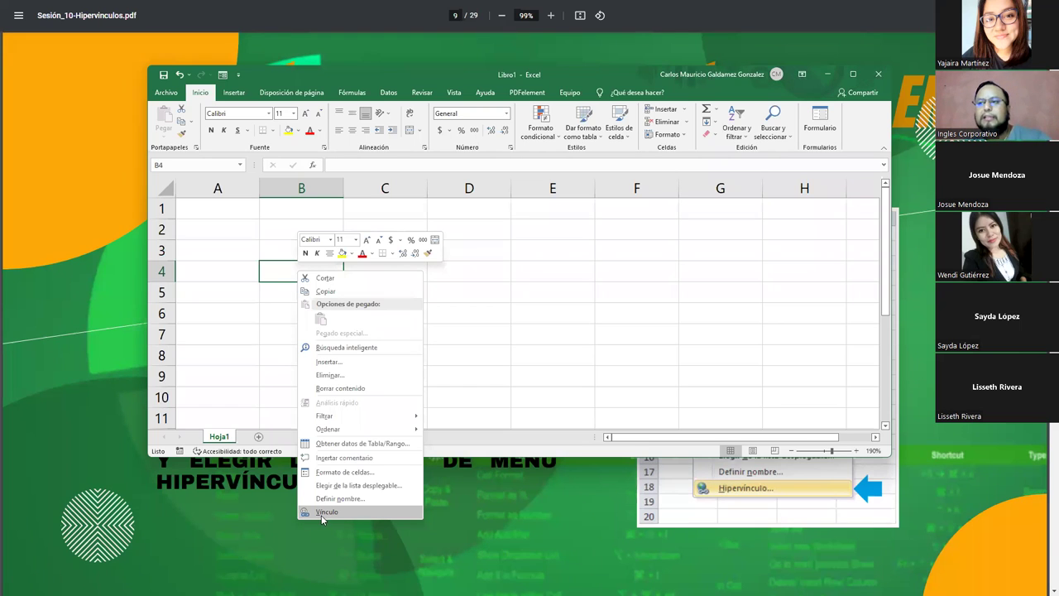
# Open Insertar hipervínculo for B4 via Vínculo and choose 'Archivo o página web existente'
pyautogui.click(324, 512)
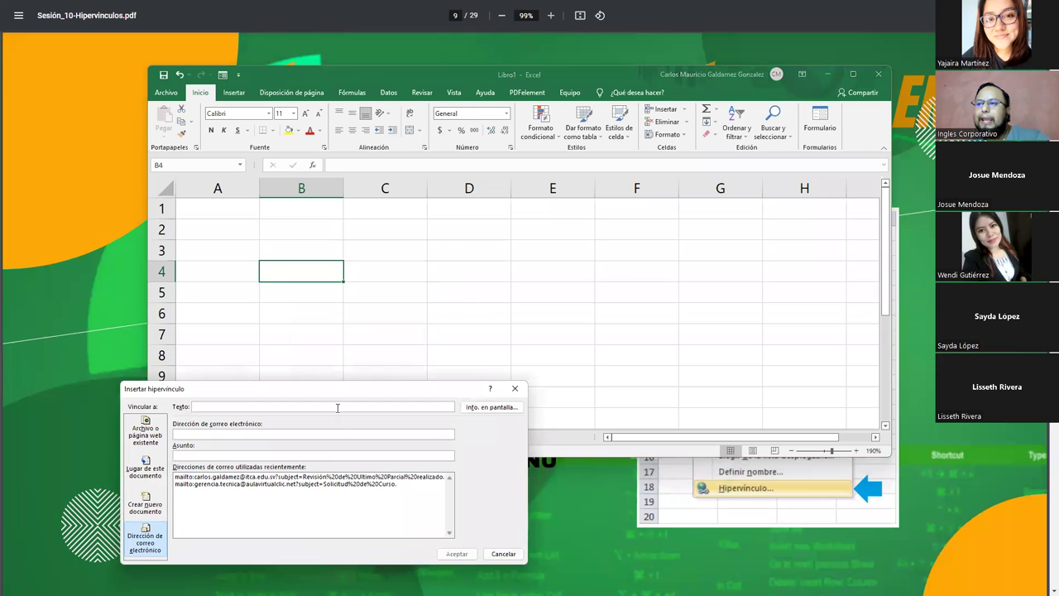
pyautogui.moveTo(359, 393); pyautogui.dragTo(602, 202)
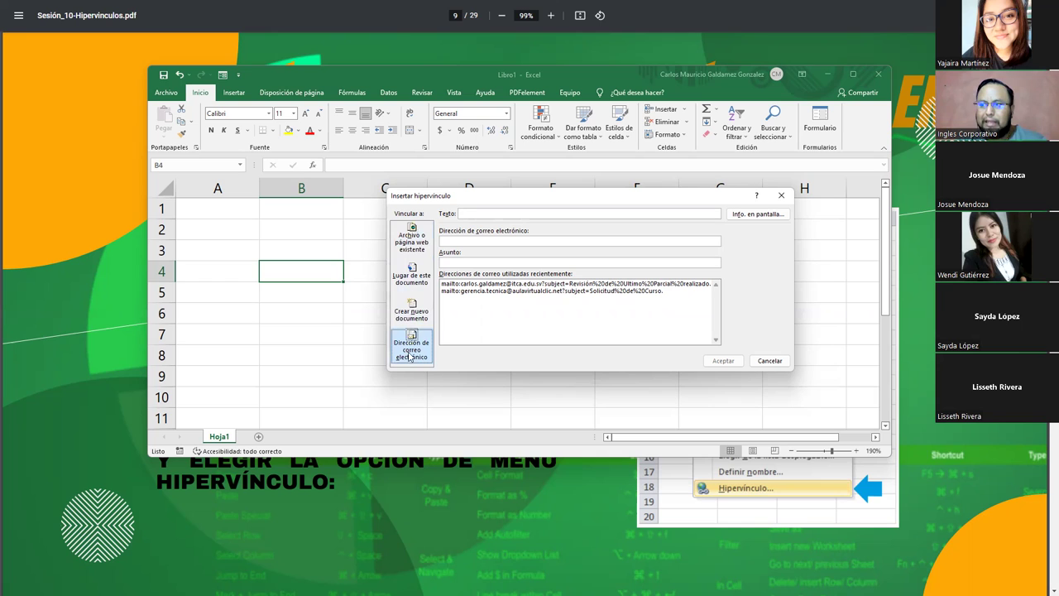
pyautogui.click(418, 245)
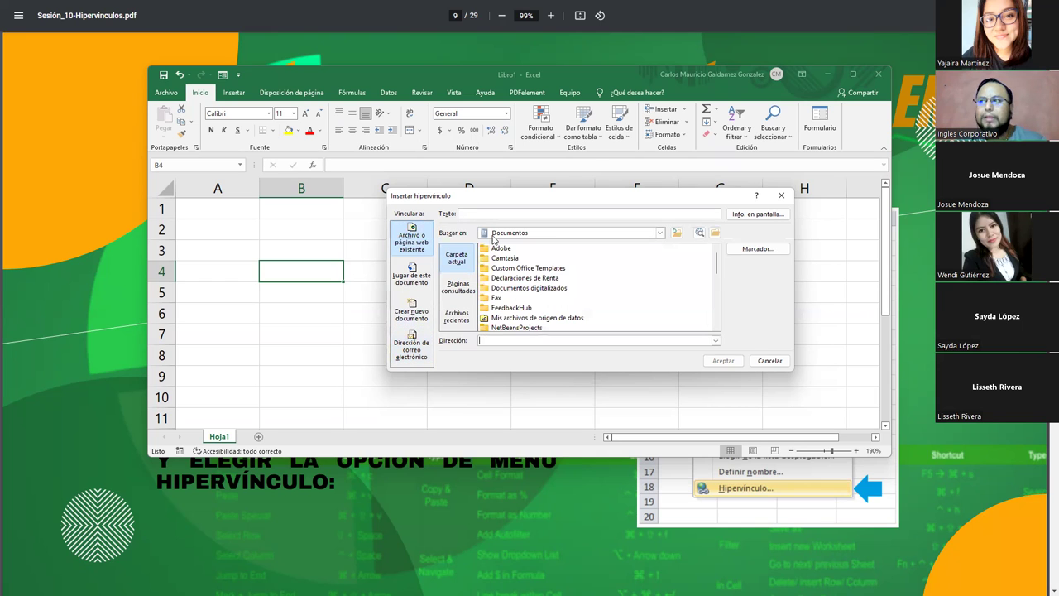
pyautogui.click(484, 215)
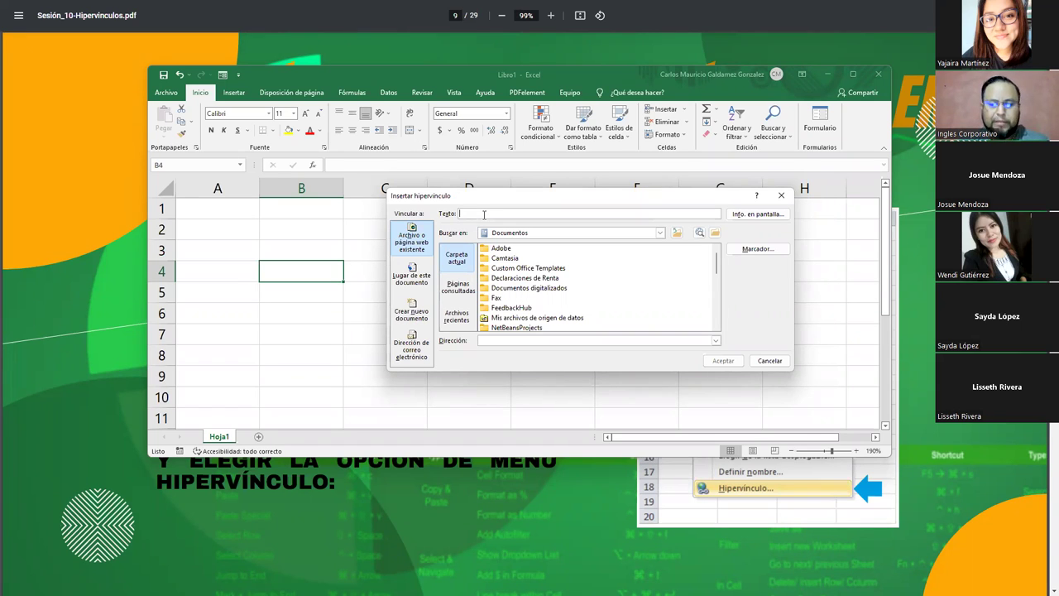
# Glance back at the EJEMPLO slide, then return to the 'Cómo crear hipervínculos en Excel' slide
pyautogui.click(72, 443)
pyautogui.press('Left')
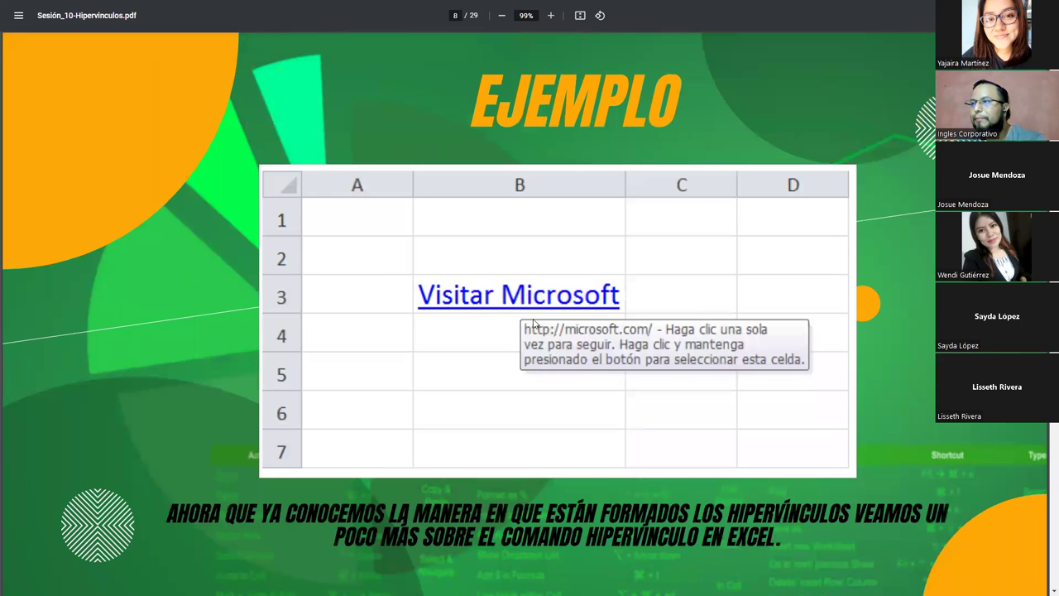
pyautogui.press('Right')
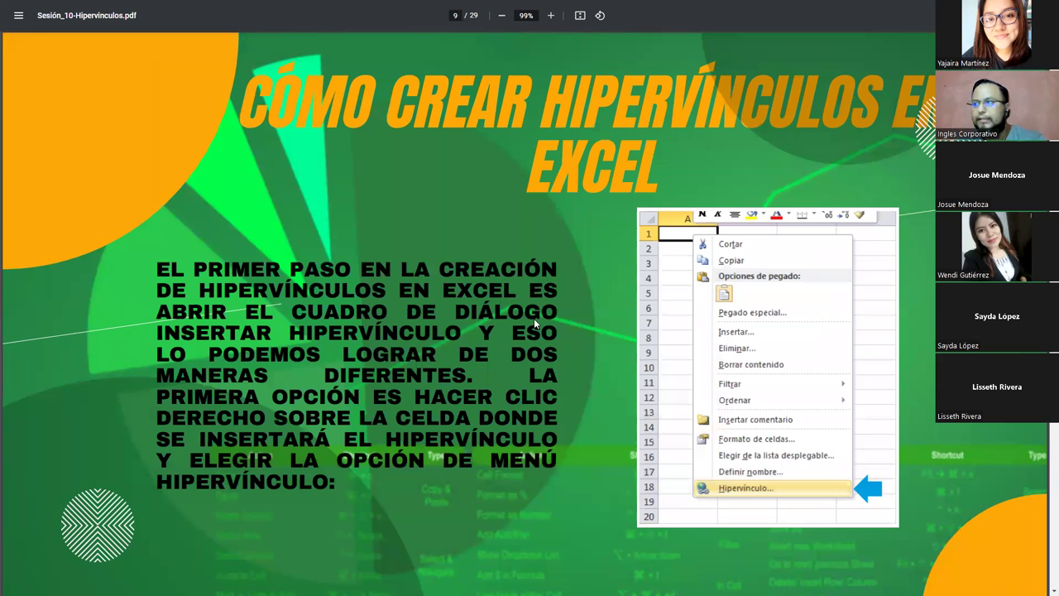
pyautogui.hotkey('alt', 'Tab')
# Enter 'Visitar Microsoft' as the link's display text and look through the 'Buscar en' locations
pyautogui.click(488, 212)
pyautogui.write('Visitar Microsoft')
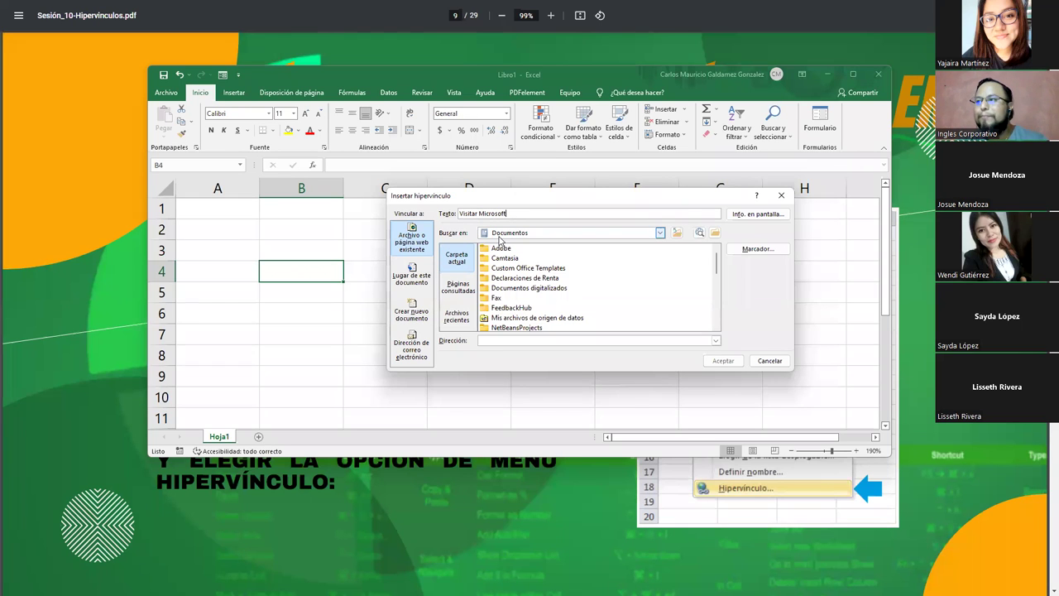
pyautogui.click(661, 234)
pyautogui.scroll(-2, 546, 289)
pyautogui.scroll(-2, 567, 306)
pyautogui.scroll(-1, 569, 309)
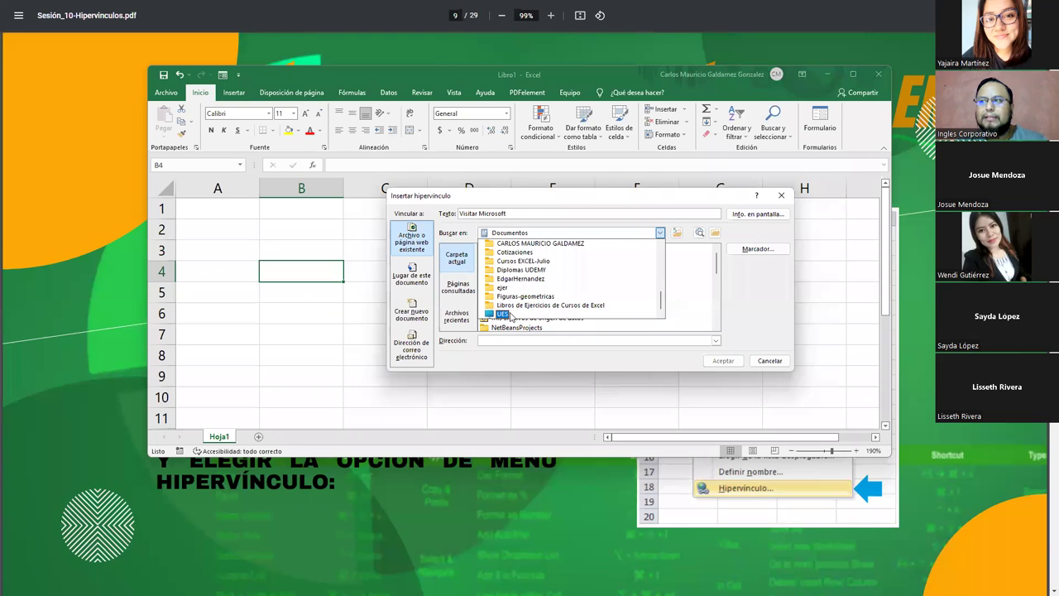
pyautogui.scroll(3, 534, 294)
pyautogui.scroll(2, 537, 294)
pyautogui.scroll(2, 537, 293)
pyautogui.scroll(2, 537, 295)
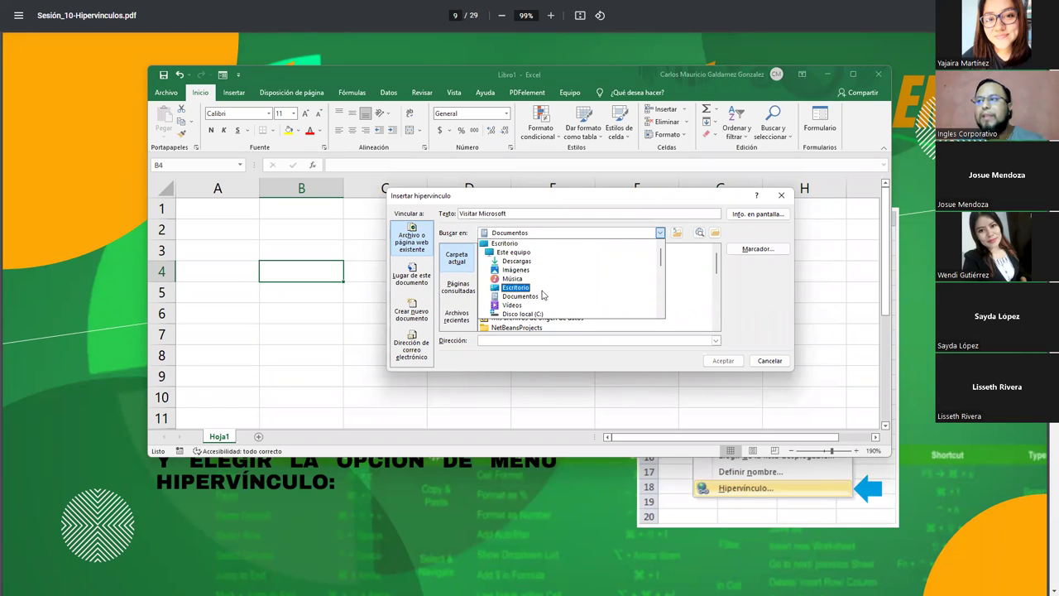
# Target the 1-FUNCIONES workbook from the Descargas folder
pyautogui.click(517, 261)
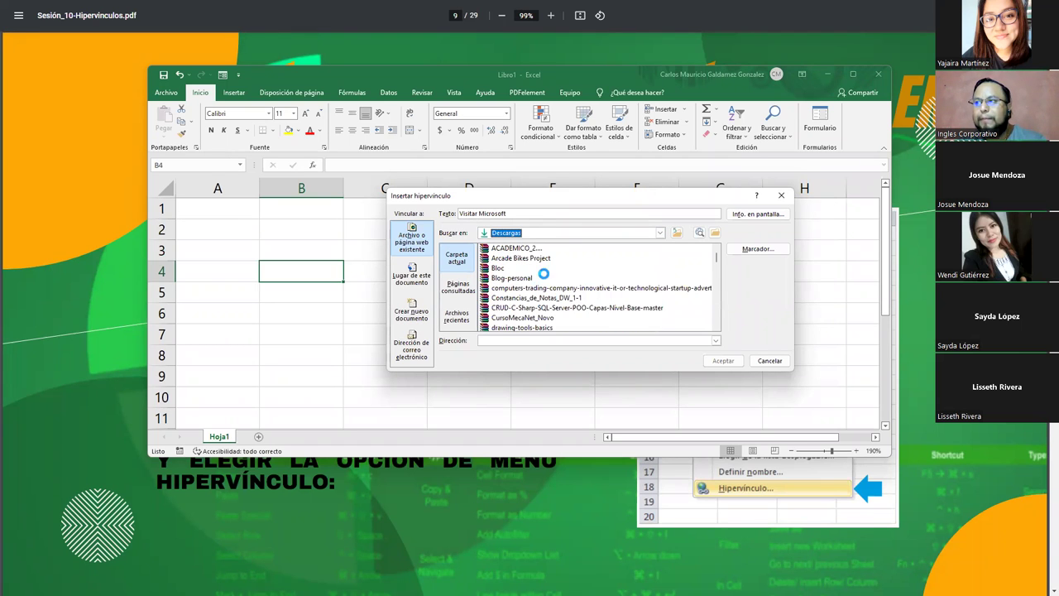
pyautogui.scroll(-2, 561, 309)
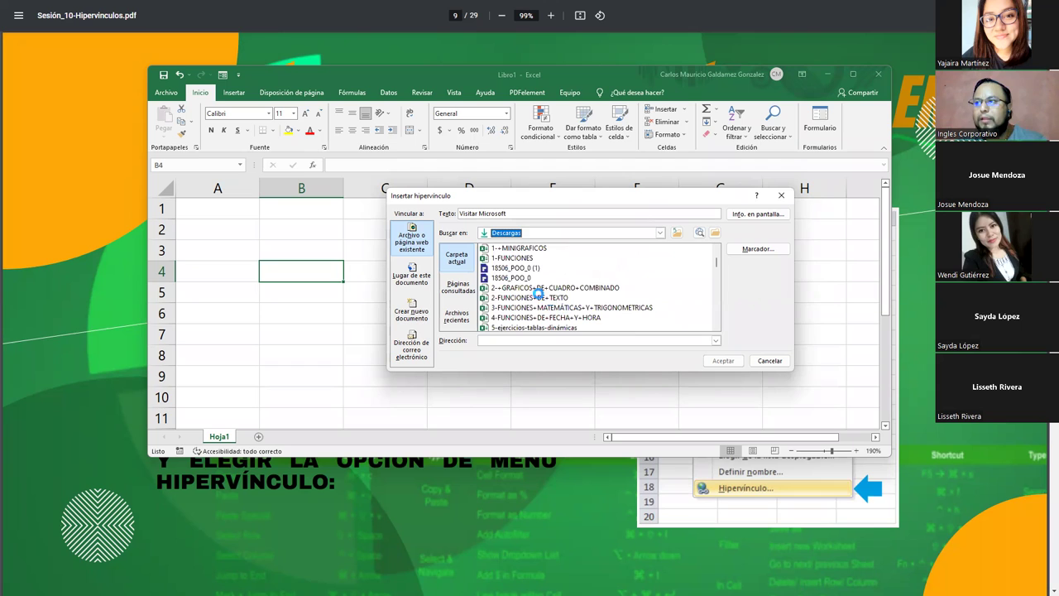
pyautogui.click(513, 258)
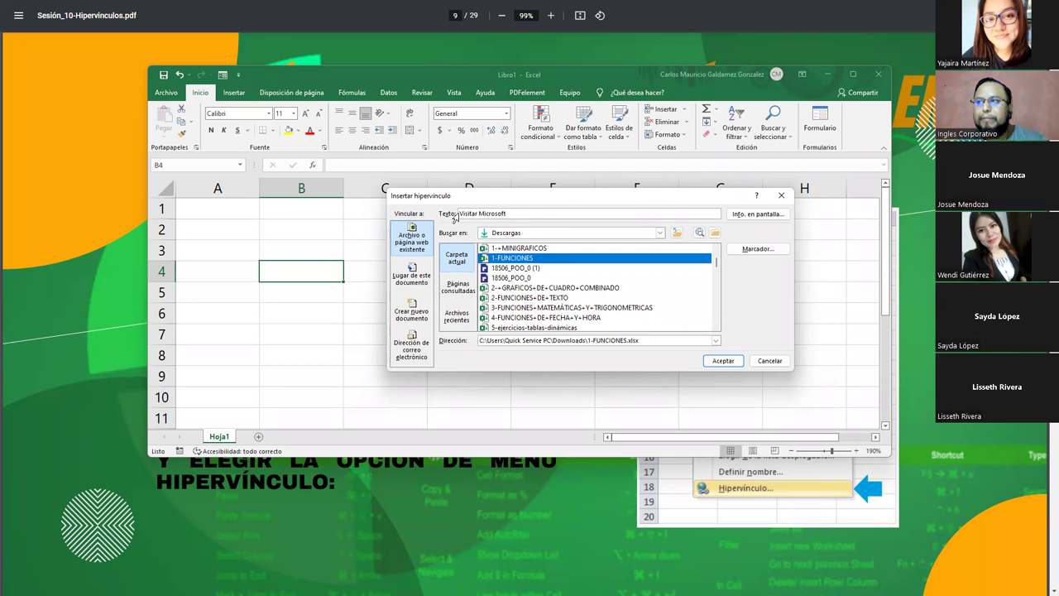
pyautogui.click(457, 213)
pyautogui.click(648, 340)
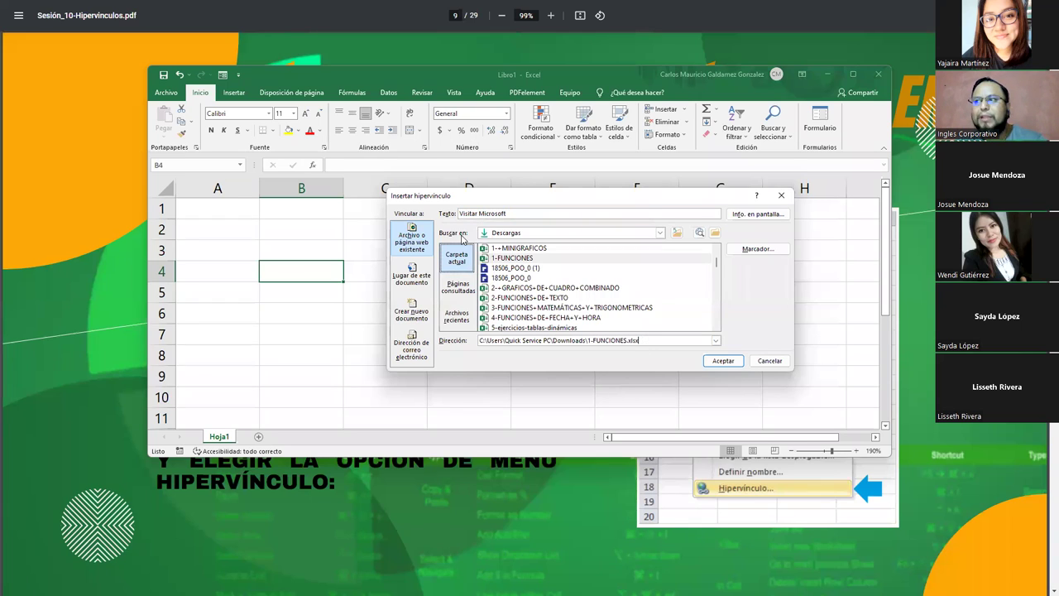
# Pick a recently visited screen-sketch page as the link target
pyautogui.click(461, 293)
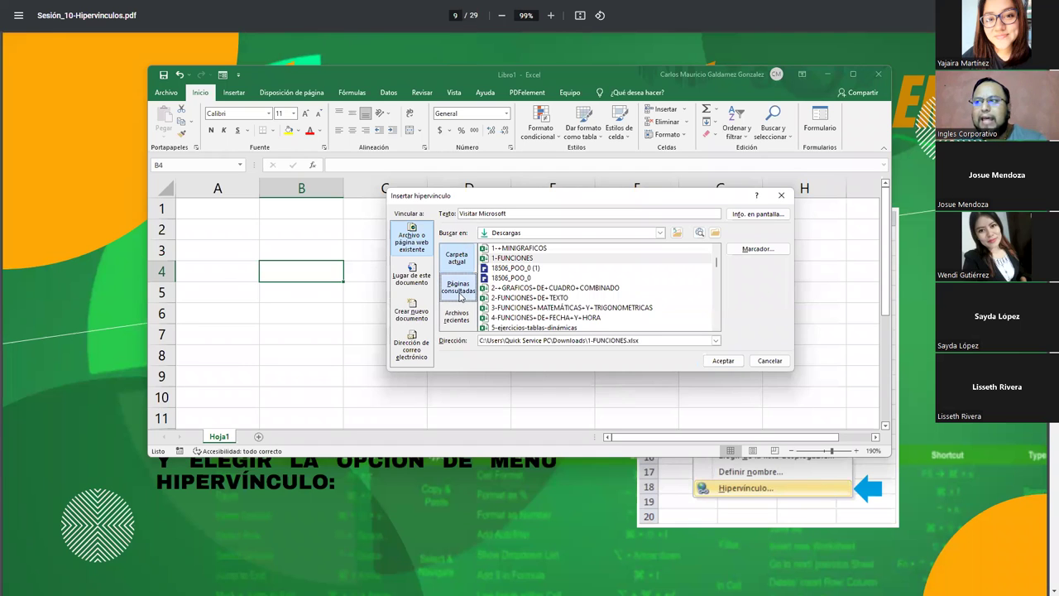
pyautogui.click(538, 289)
pyautogui.scroll(-2, 542, 289)
pyautogui.scroll(-2, 546, 291)
pyautogui.scroll(-2, 552, 292)
pyautogui.scroll(-3, 551, 291)
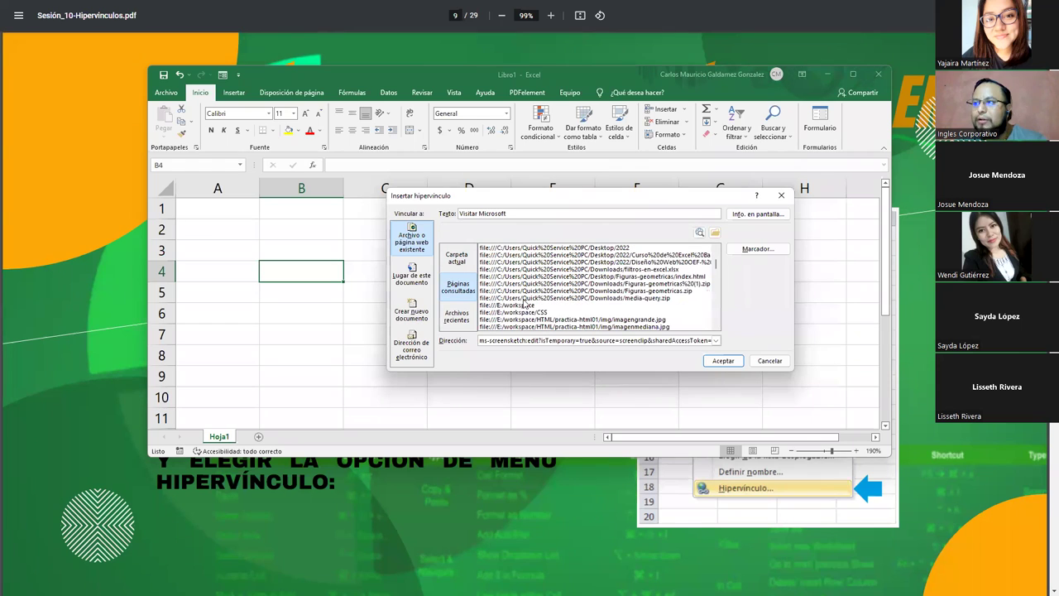
pyautogui.scroll(-2, 620, 300)
pyautogui.scroll(-2, 604, 301)
pyautogui.scroll(-2, 592, 303)
pyautogui.scroll(-2, 577, 305)
pyautogui.scroll(-2, 578, 304)
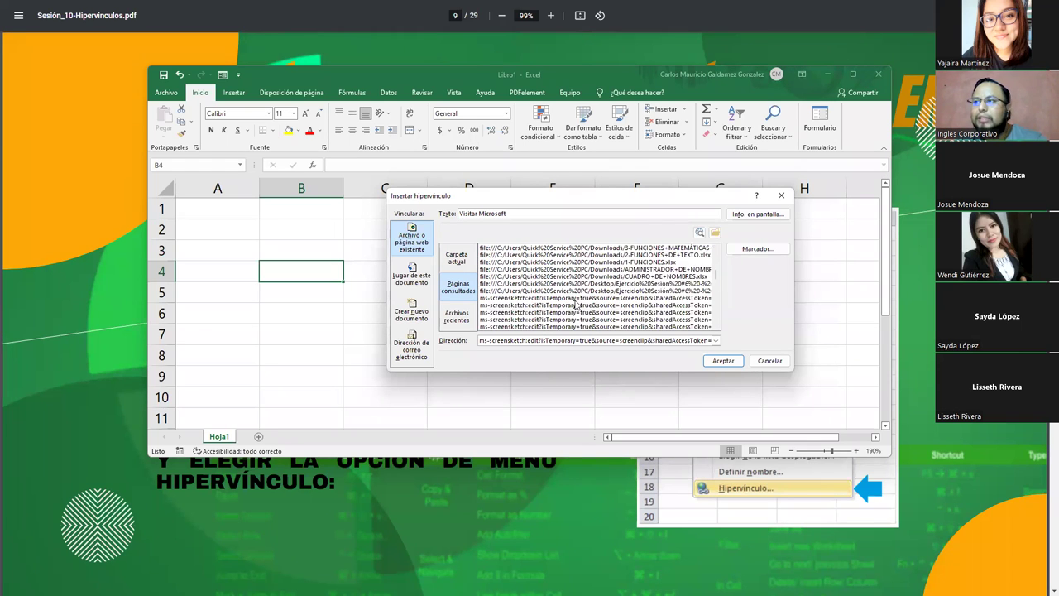
# View recent files, return to the Descargas folder, and select the whole link address
pyautogui.click(460, 321)
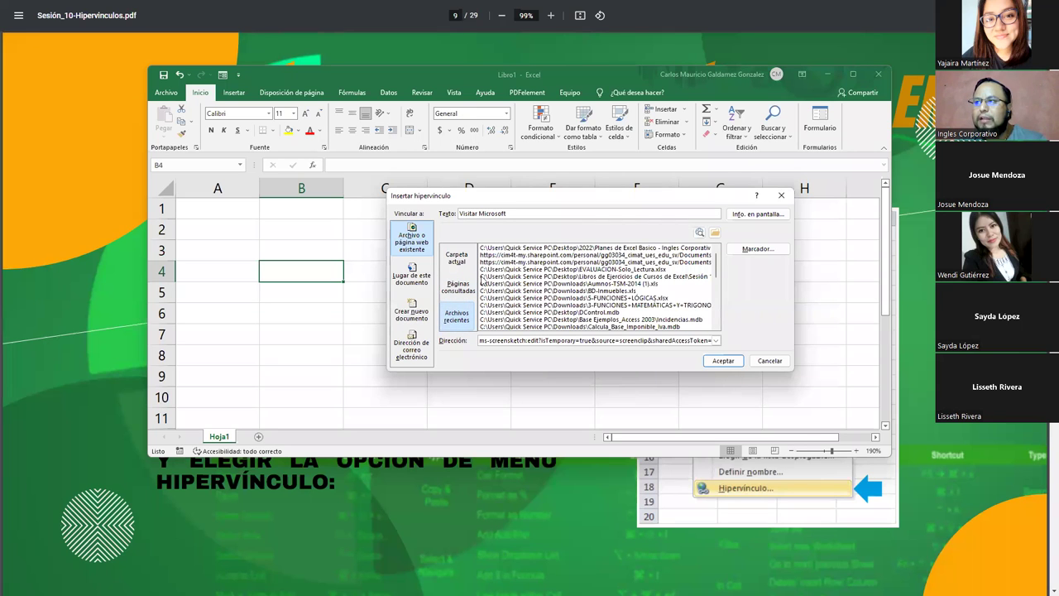
pyautogui.click(462, 267)
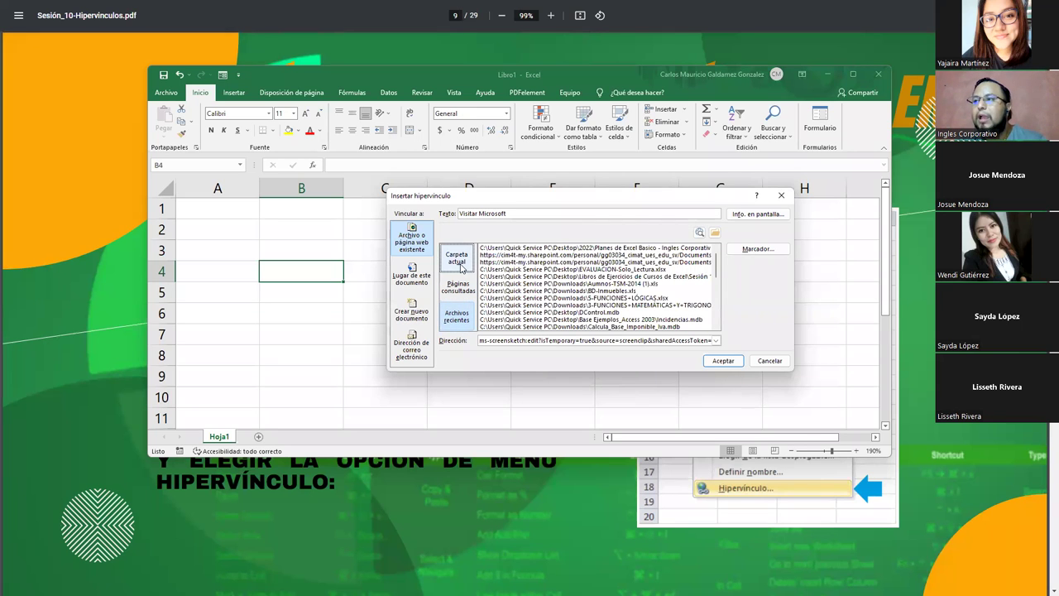
pyautogui.click(524, 214)
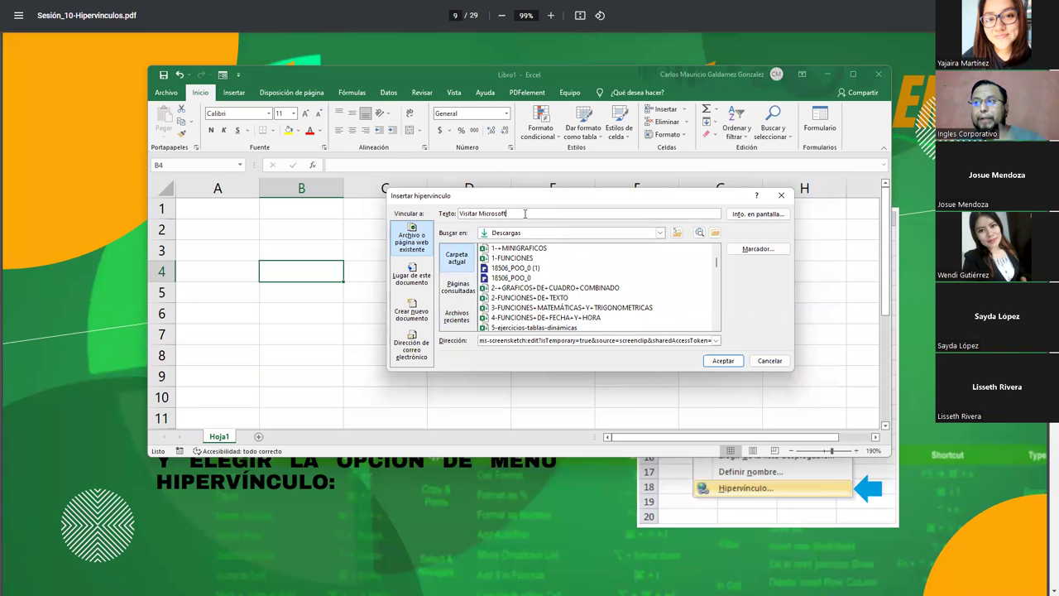
pyautogui.click(551, 342)
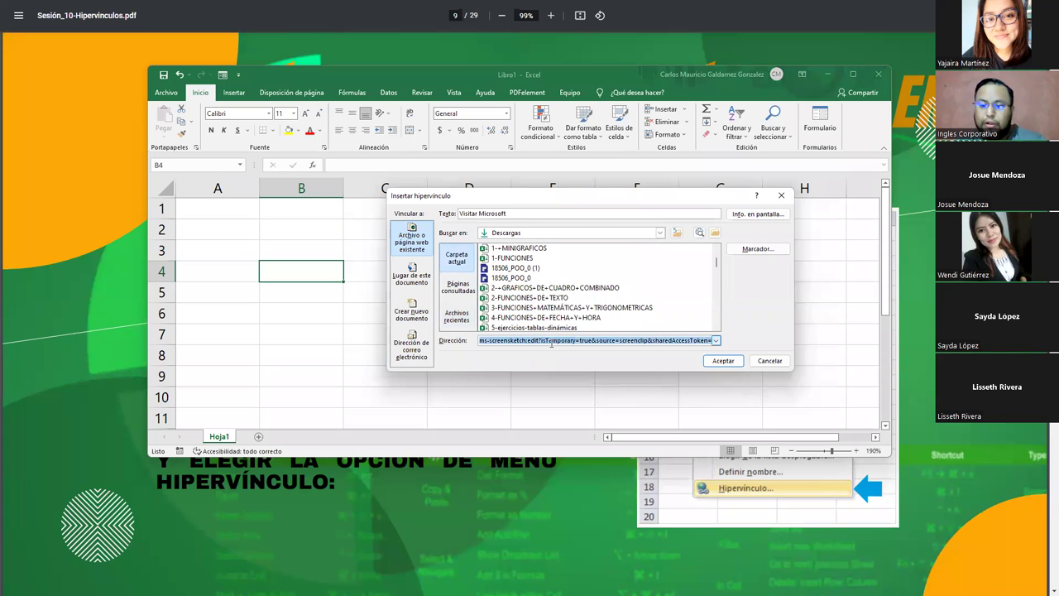
pyautogui.press('BackSpace')
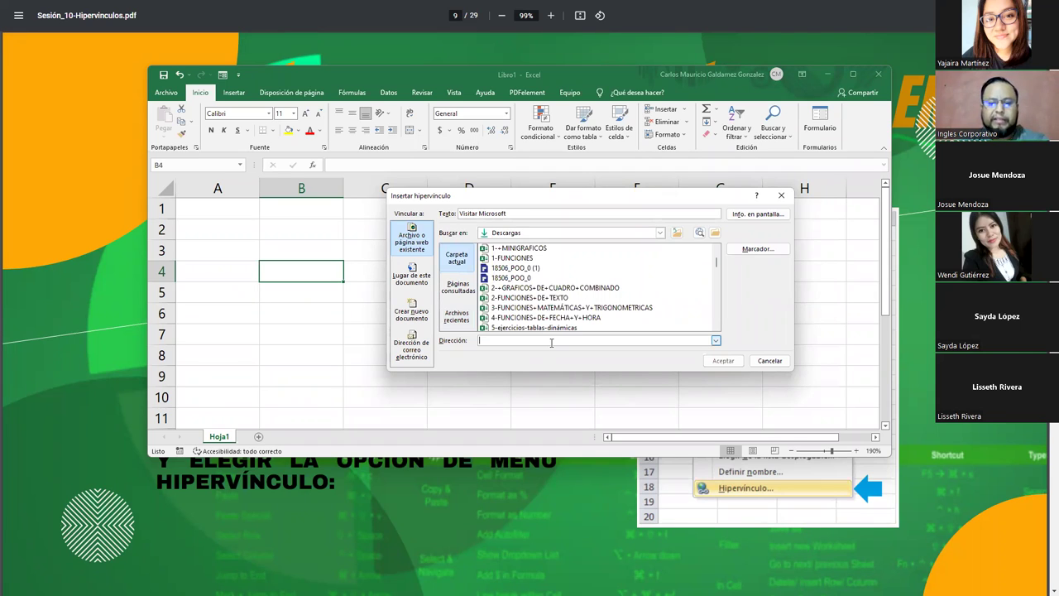
pyautogui.write('http:')
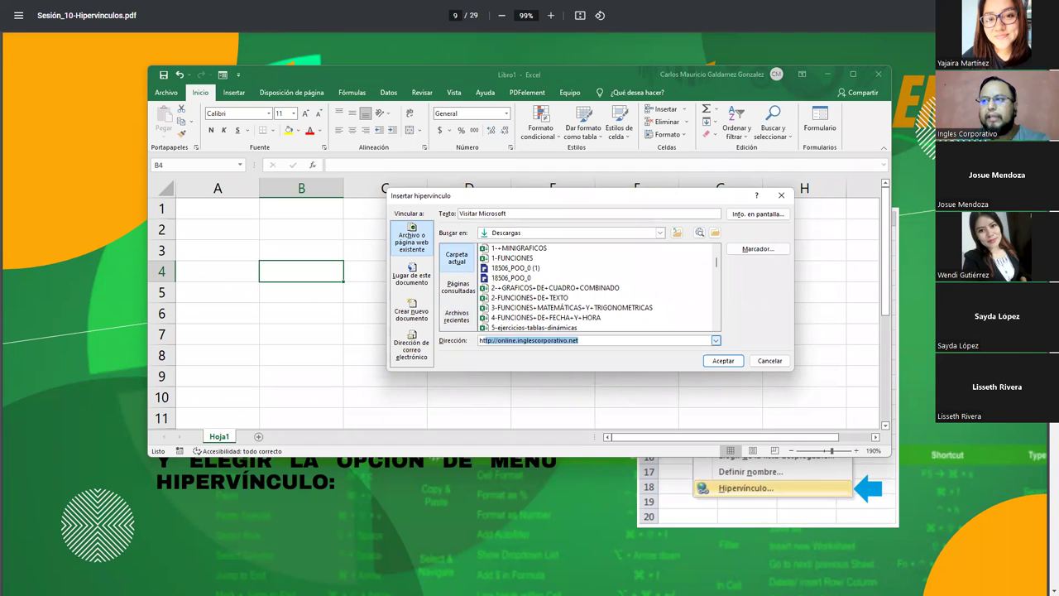
pyautogui.write('//')
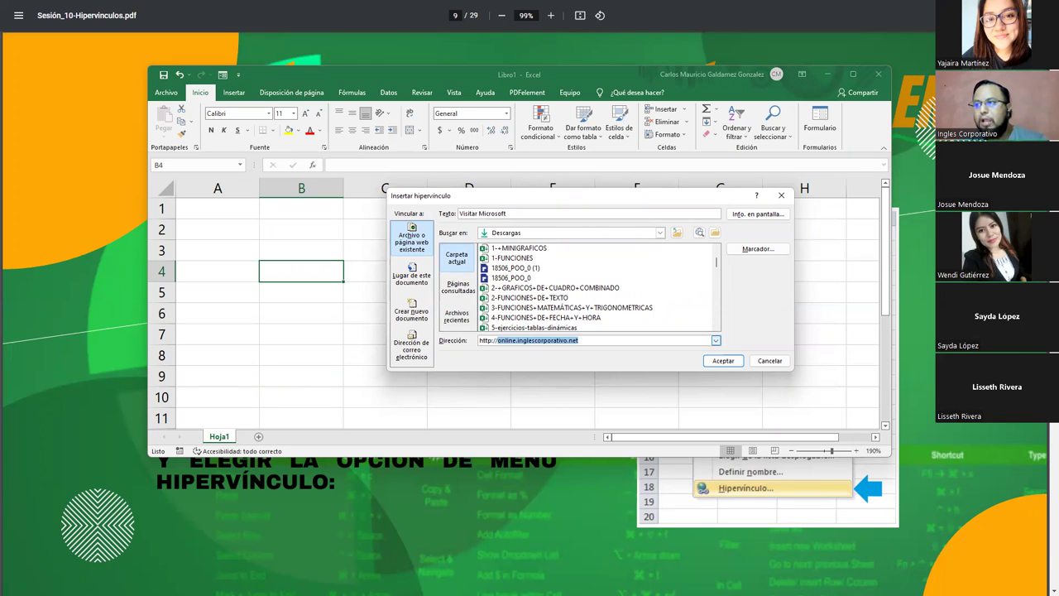
pyautogui.write('www.')
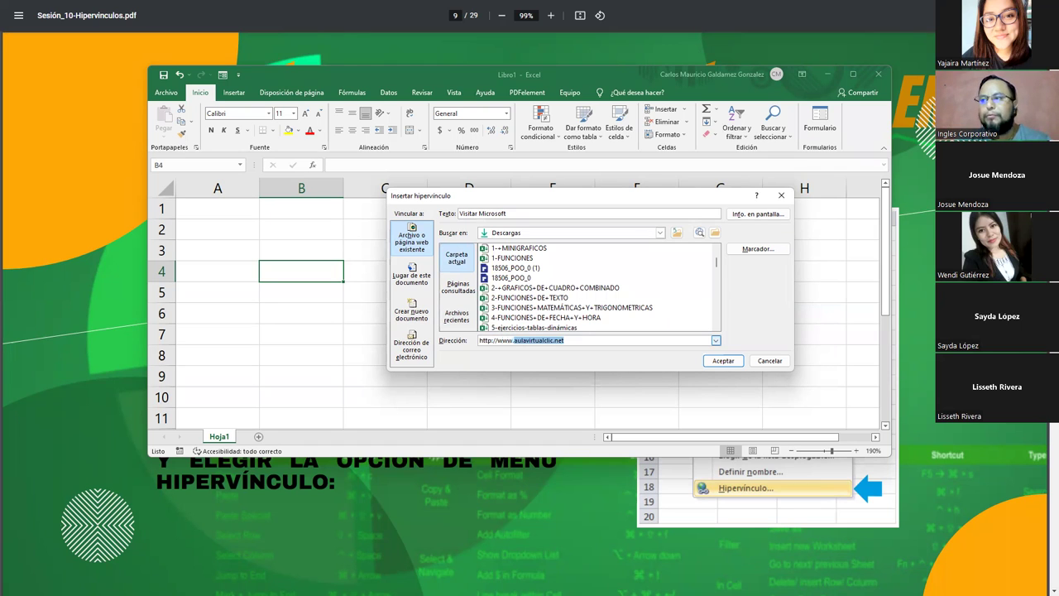
pyautogui.write('microsoft.')
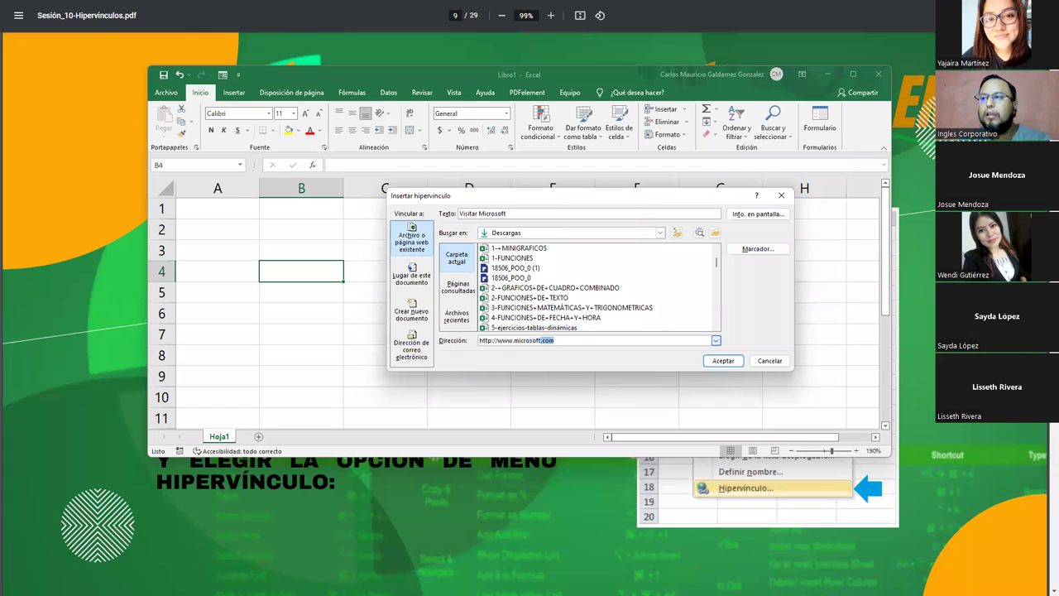
pyautogui.write('com')
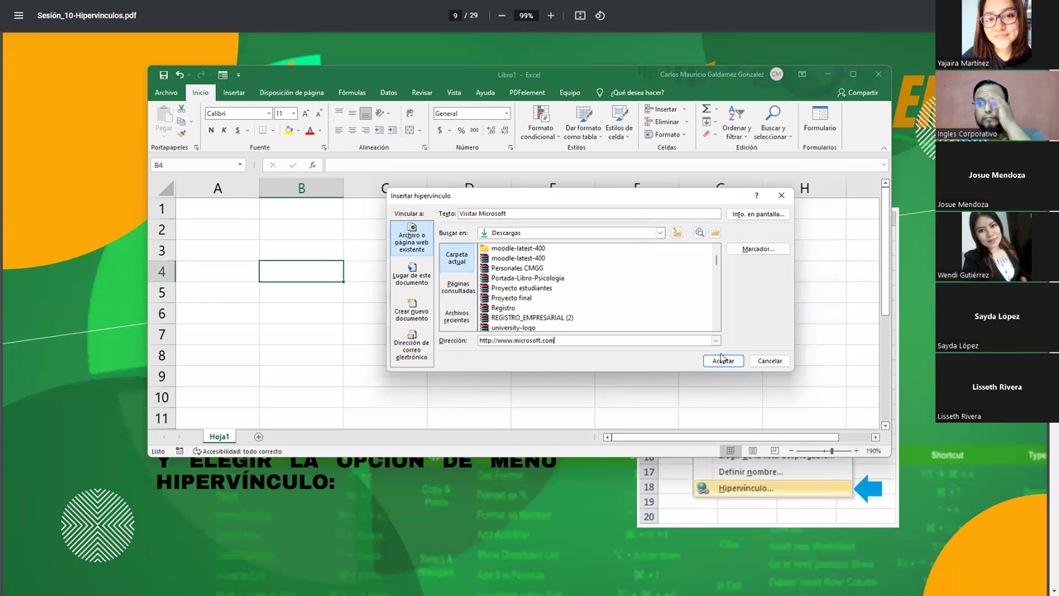
# Apply the Visitar Microsoft link to B4 and widen column B to fit it
pyautogui.click(723, 362)
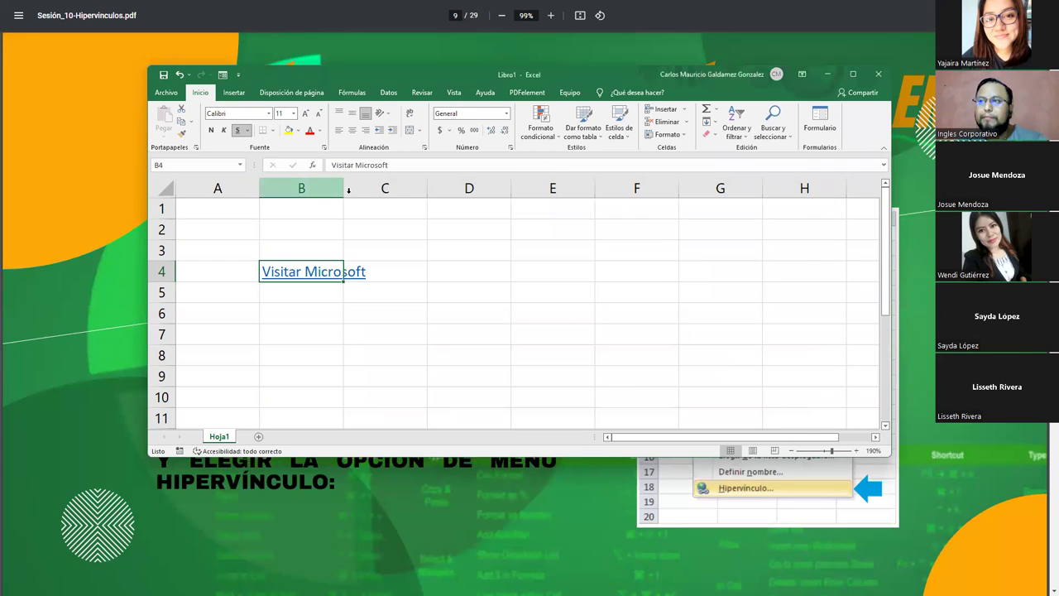
pyautogui.click(348, 190)
pyautogui.moveTo(343, 190); pyautogui.dragTo(373, 189)
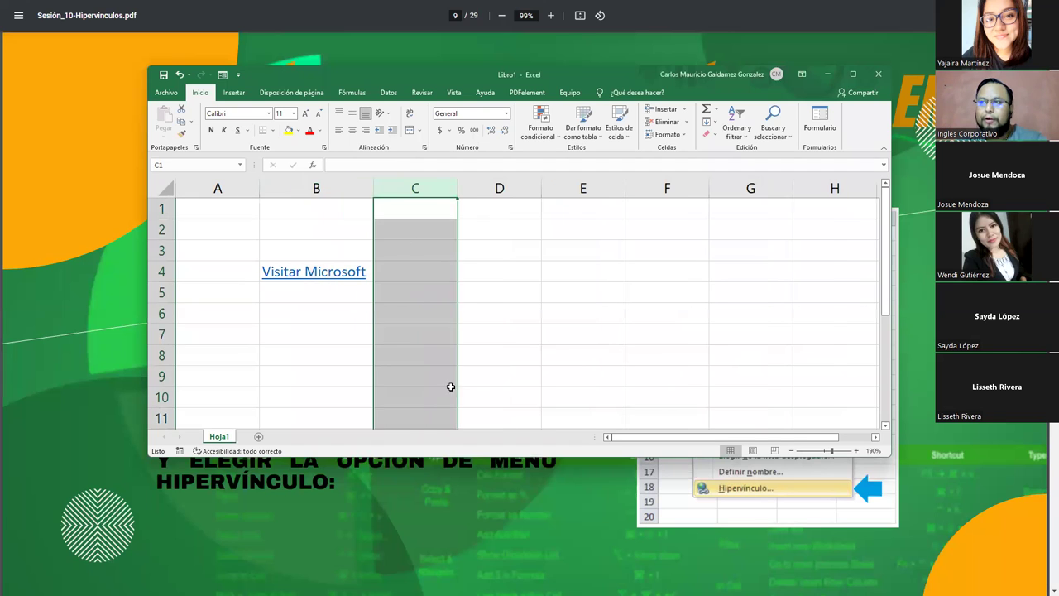
pyautogui.click(350, 390)
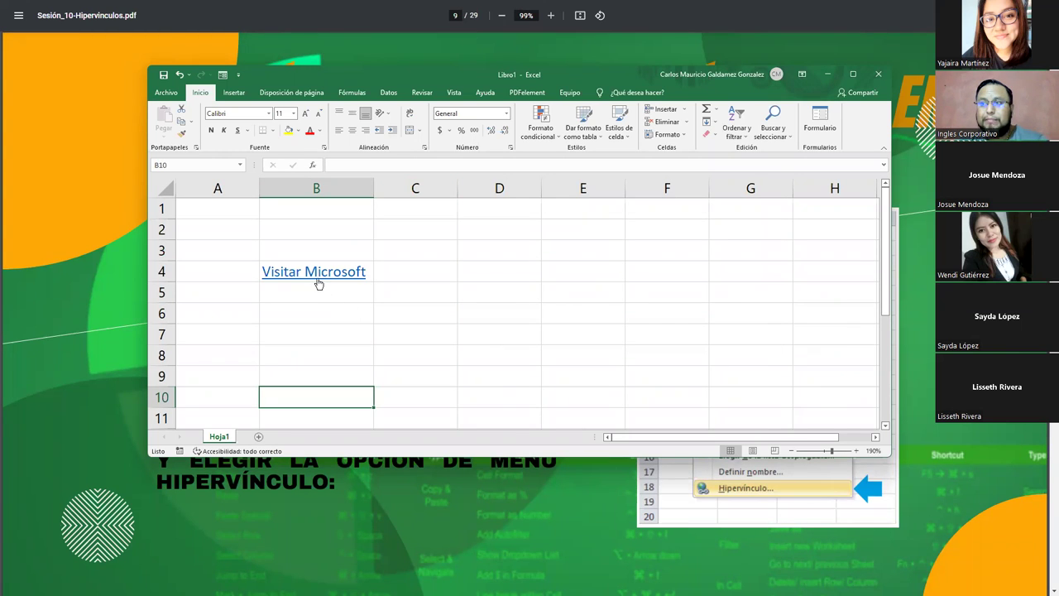
# Follow the B4 link to microsoft.com in the browser, then switch back to Excel
pyautogui.moveTo(317, 276)
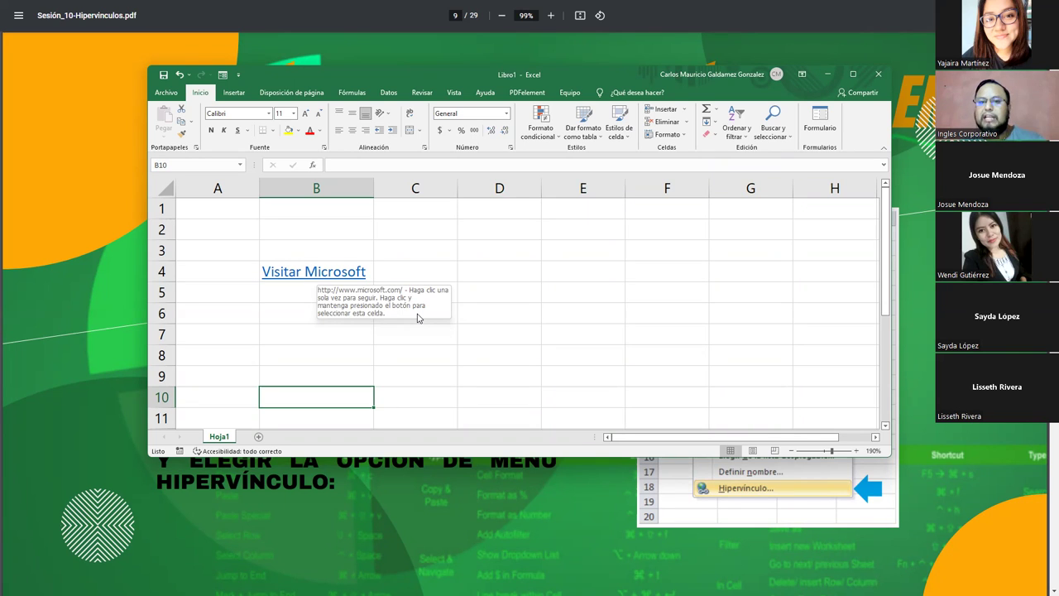
pyautogui.click(296, 274)
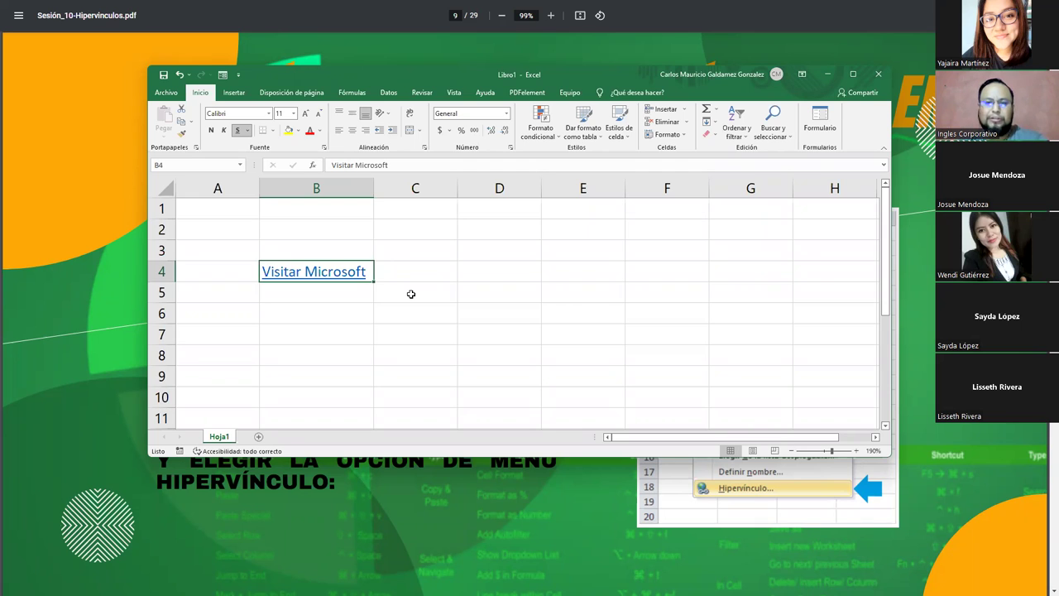
pyautogui.click(303, 330)
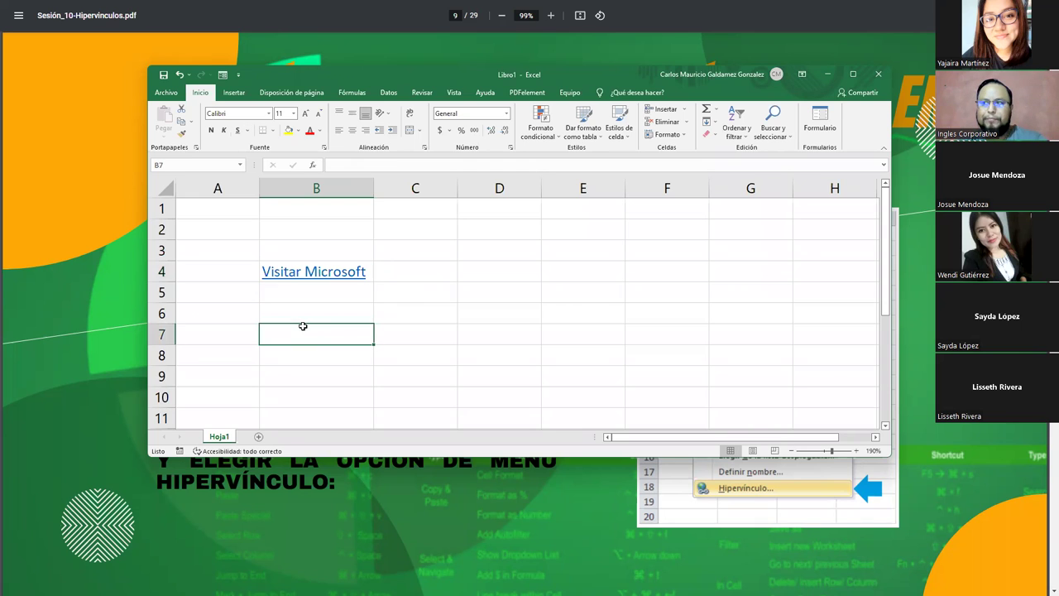
pyautogui.click(295, 274)
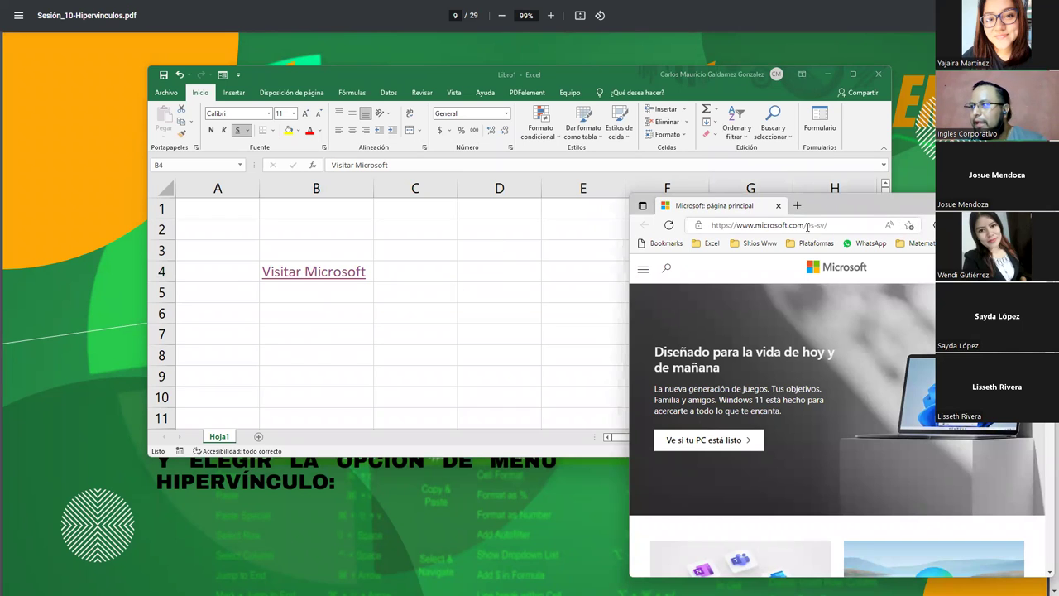
pyautogui.moveTo(807, 225); pyautogui.dragTo(839, 225)
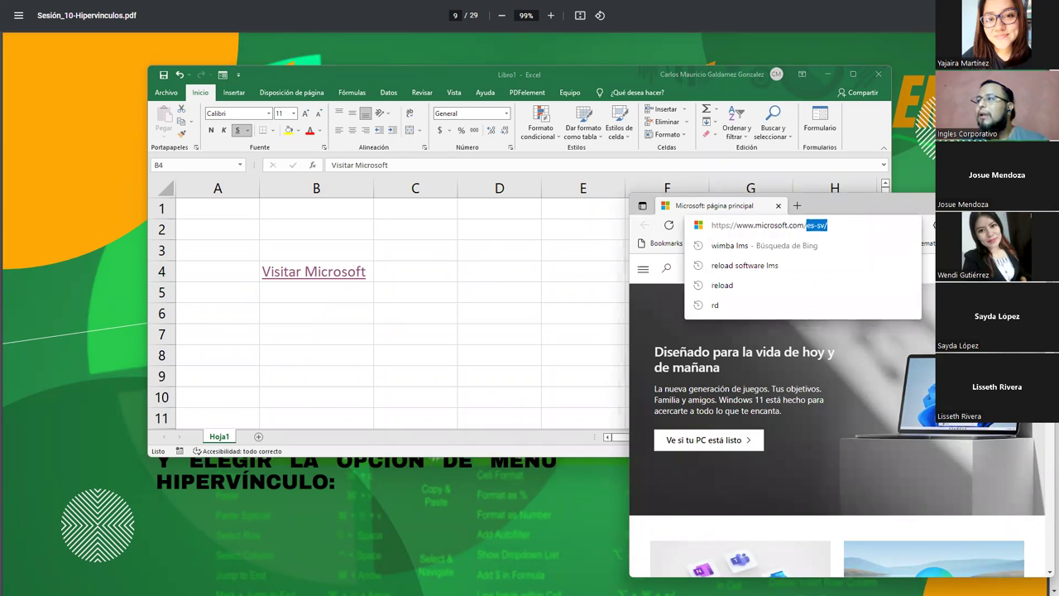
pyautogui.hotkey('alt', 'Tab')
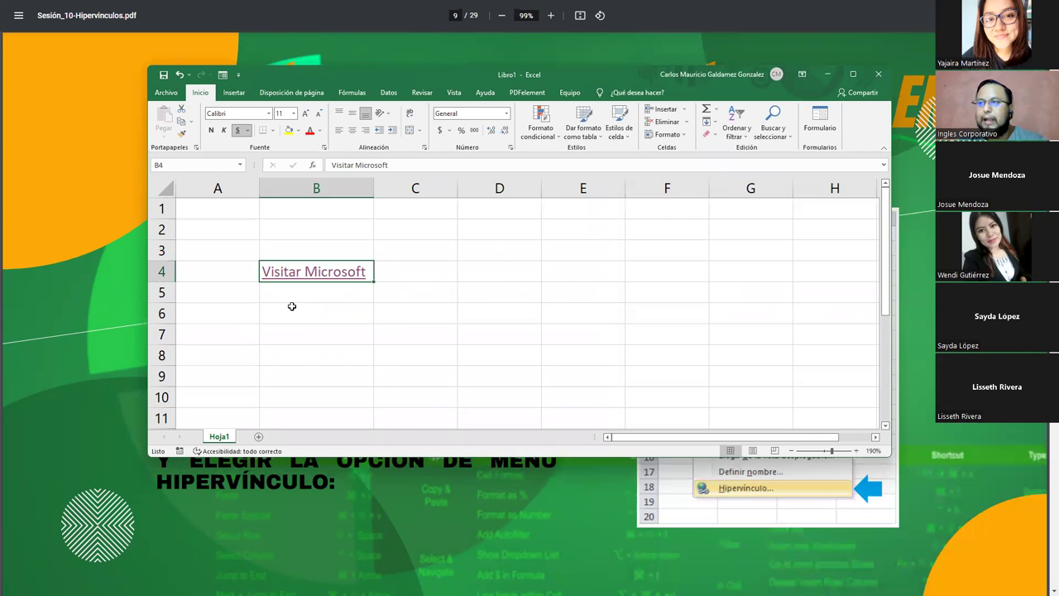
pyautogui.click(287, 295)
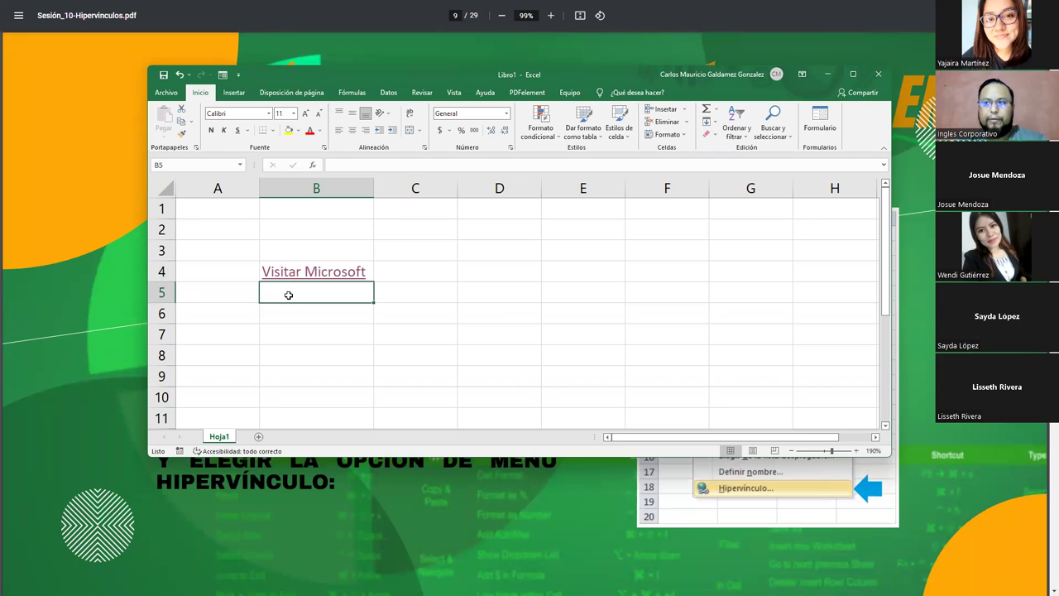
pyautogui.rightClick(288, 294)
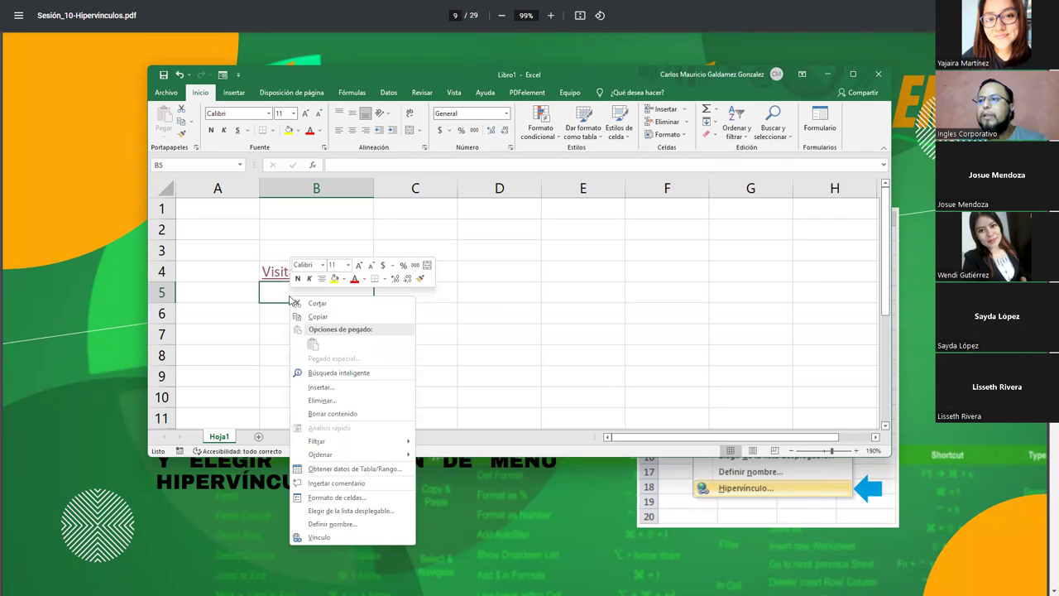
pyautogui.click(364, 538)
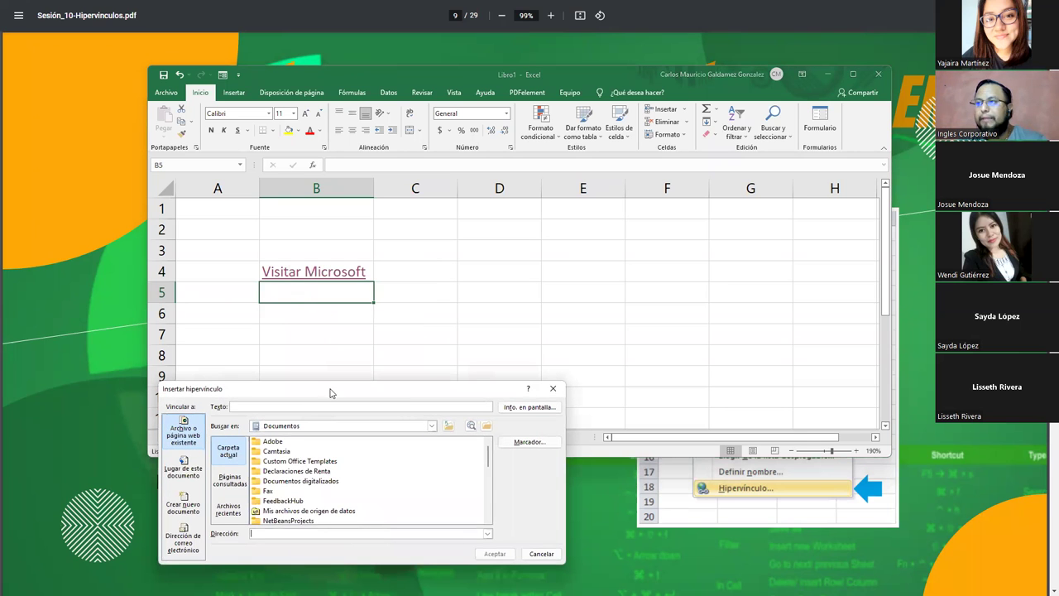
pyautogui.moveTo(326, 396); pyautogui.dragTo(622, 203)
pyautogui.click(581, 216)
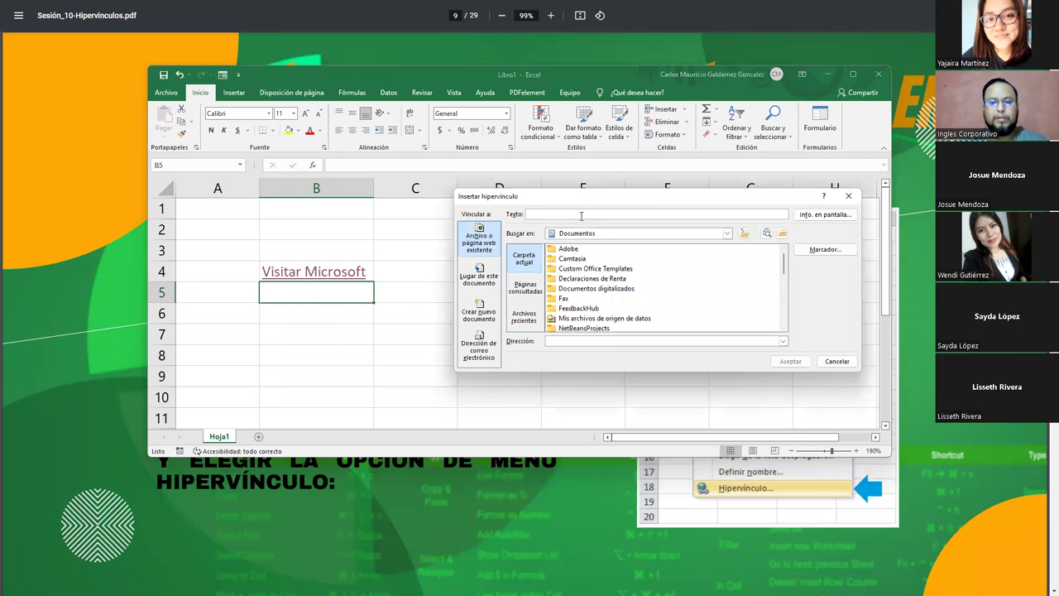
pyautogui.write('Visitar AVC El Salvador')
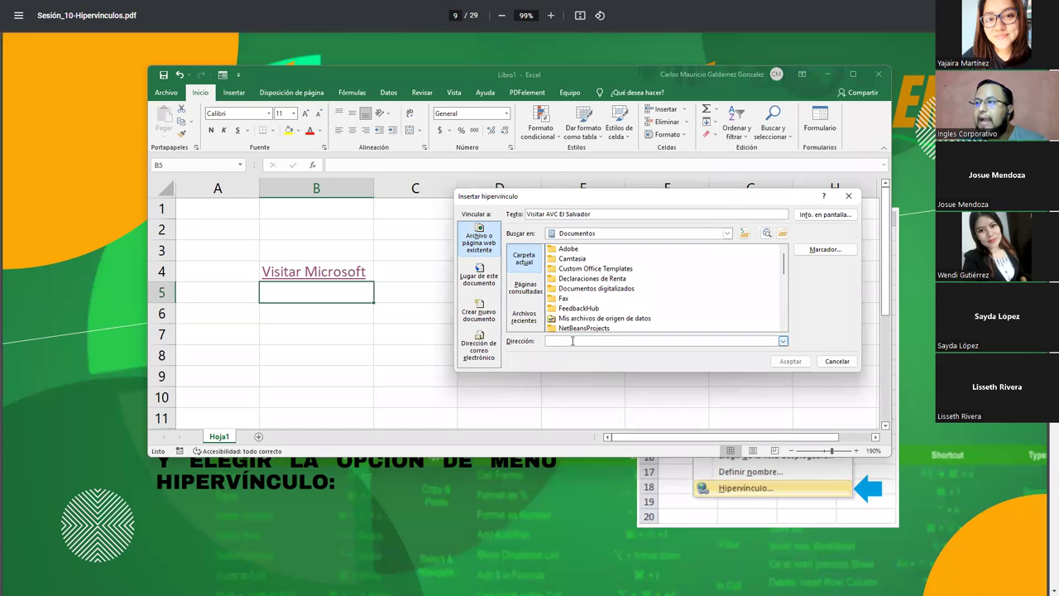
pyautogui.write('h')
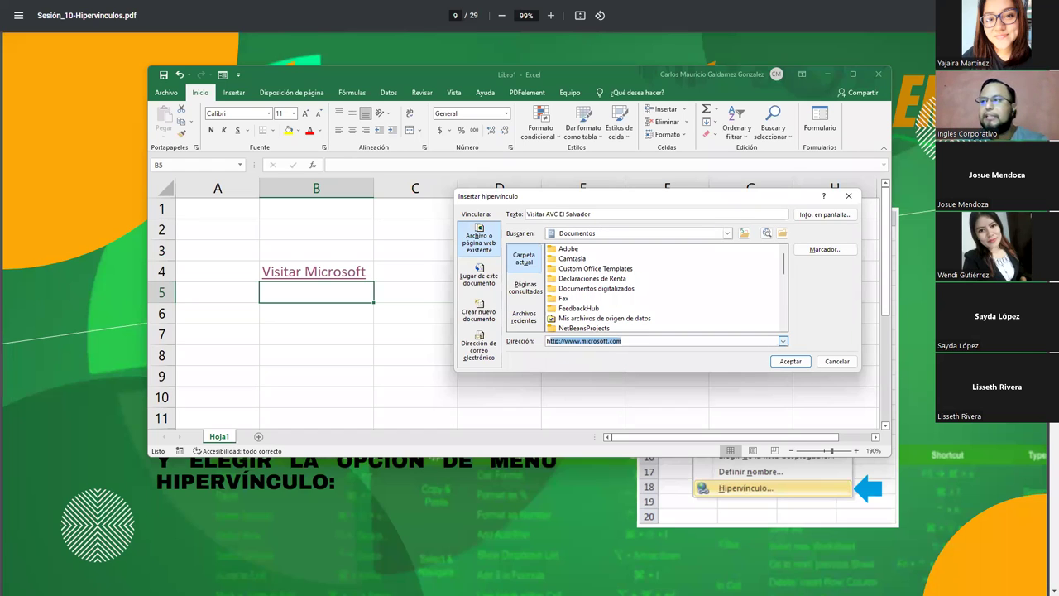
pyautogui.write('ttp://aulavirtualclic.net')
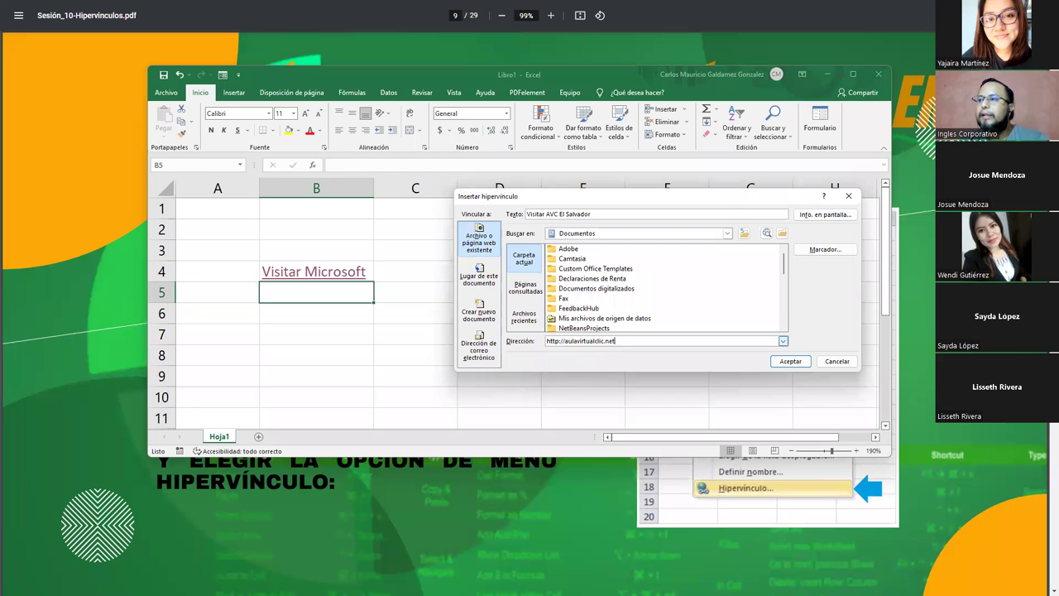
pyautogui.click(790, 362)
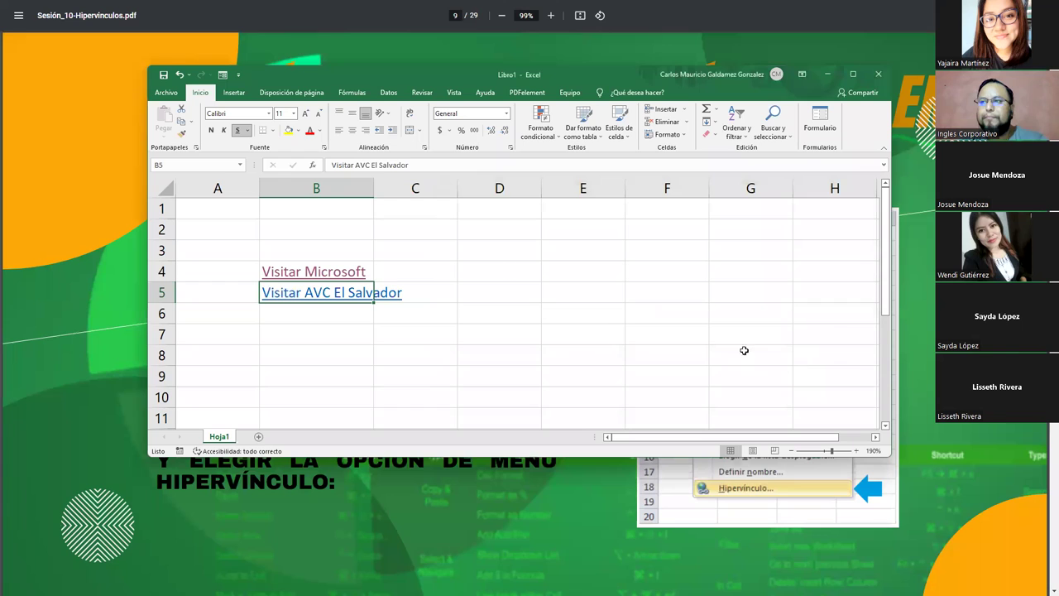
# Autofit column B to the longer Visitar AVC El Salvador link text
pyautogui.doubleClick(374, 188)
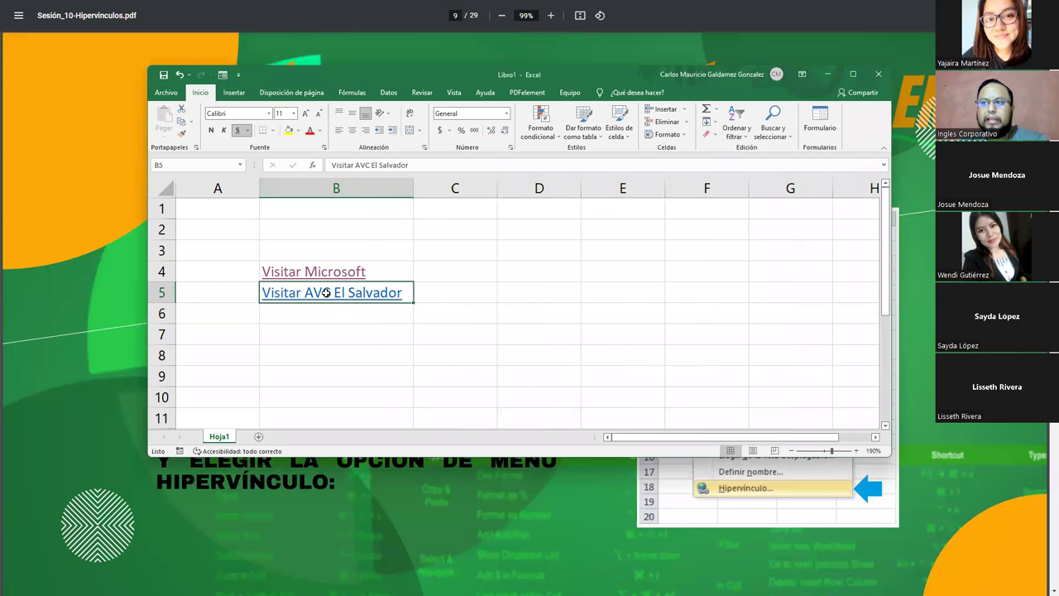
pyautogui.moveTo(406, 288)
pyautogui.mouseDown()
pyautogui.moveTo(405, 357)
pyautogui.moveTo(402, 285)
pyautogui.mouseUp()
pyautogui.click(432, 347)
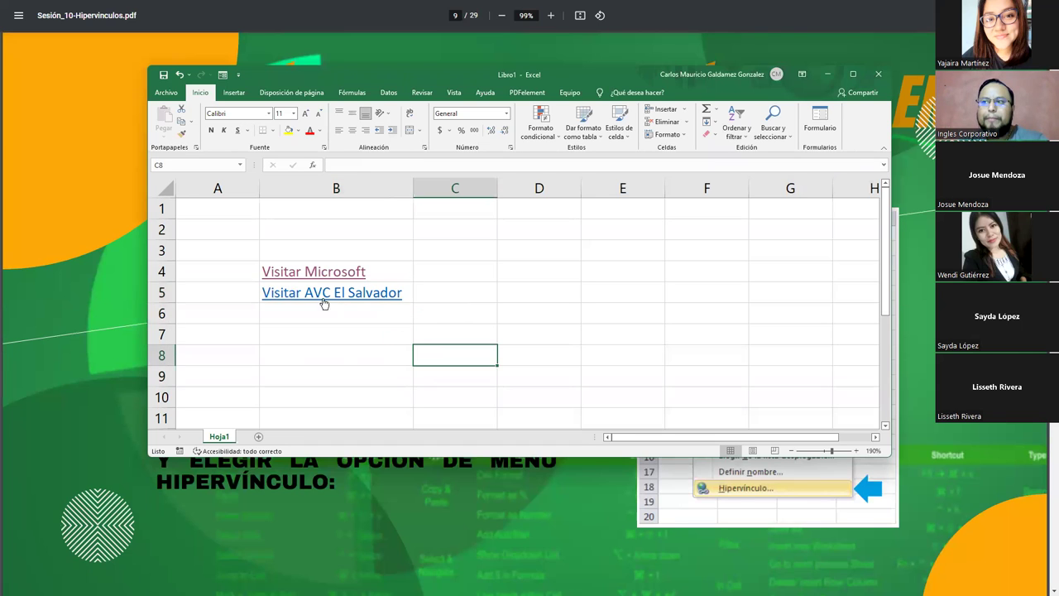
# Follow the B5 link and scroll through the aulavirtualclic.net page in Edge
pyautogui.click(321, 297)
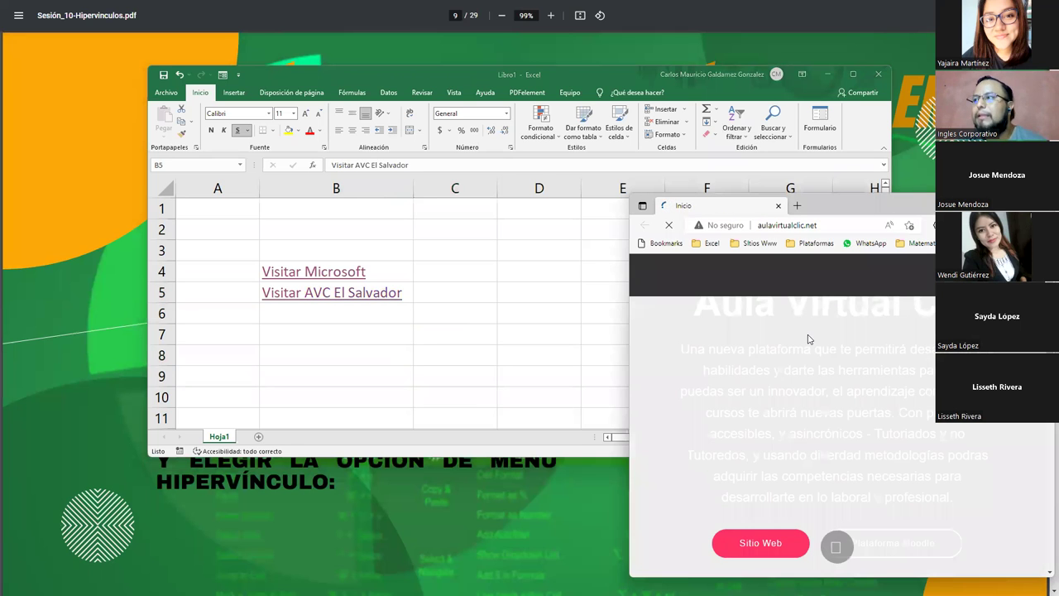
pyautogui.scroll(-3, 851, 380)
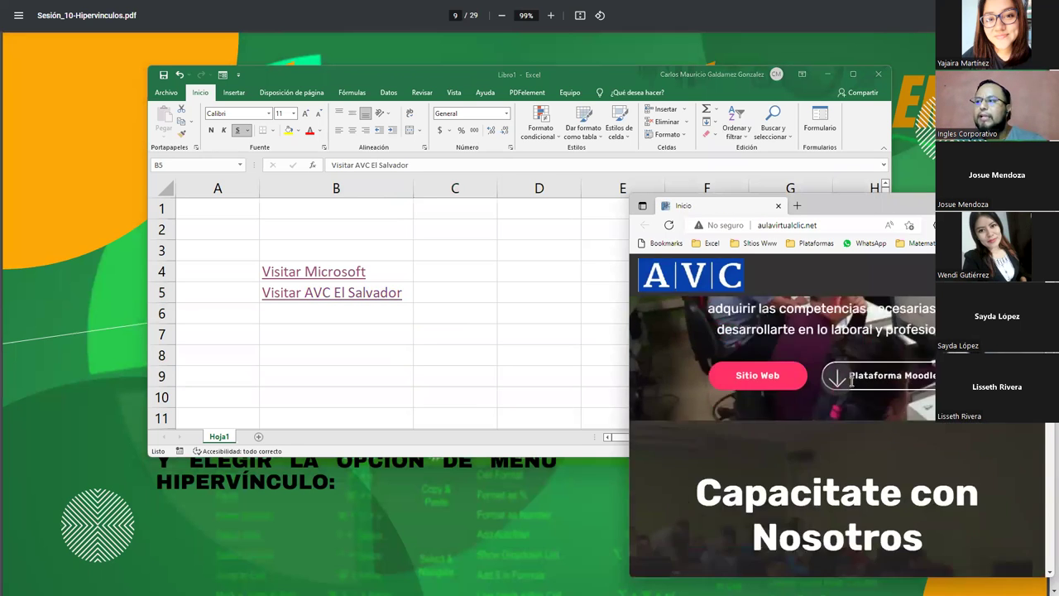
pyautogui.scroll(-3, 852, 380)
pyautogui.scroll(-2, 854, 383)
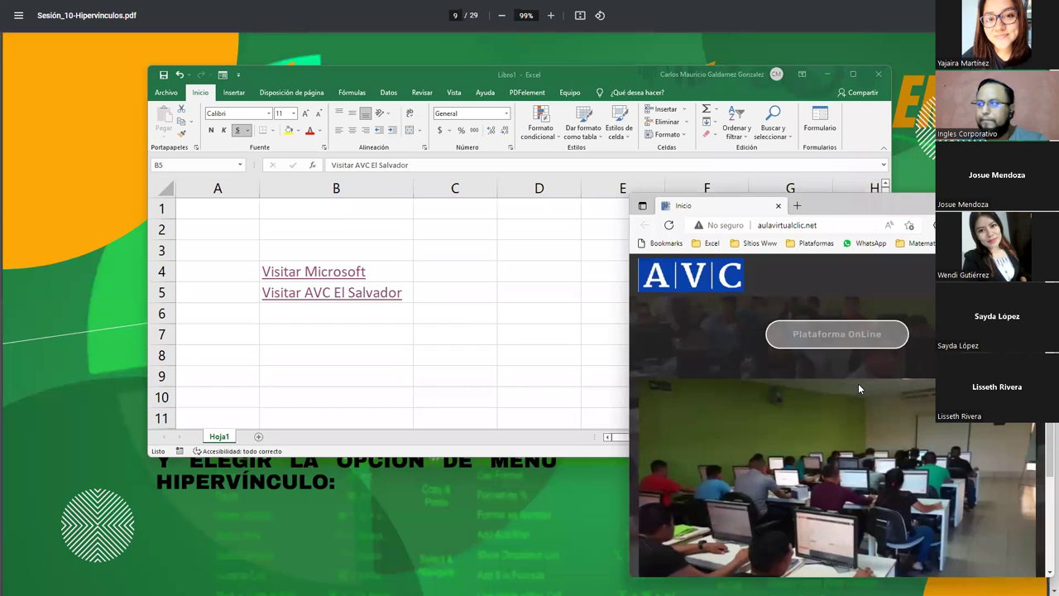
pyautogui.scroll(-5, 858, 385)
pyautogui.scroll(2, 881, 397)
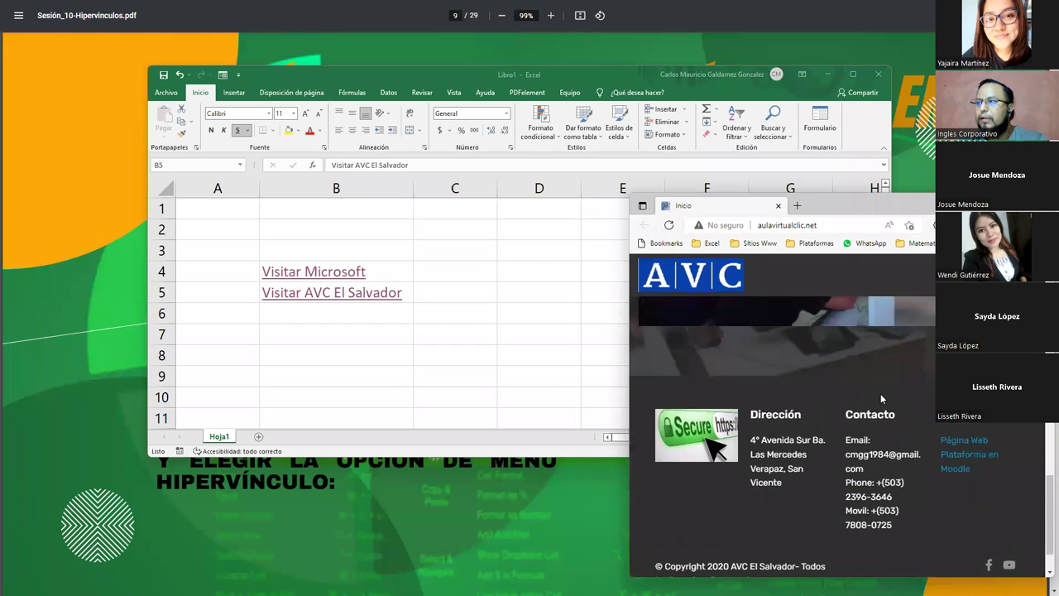
pyautogui.scroll(5, 881, 397)
pyautogui.scroll(5, 881, 397)
pyautogui.scroll(5, 881, 397)
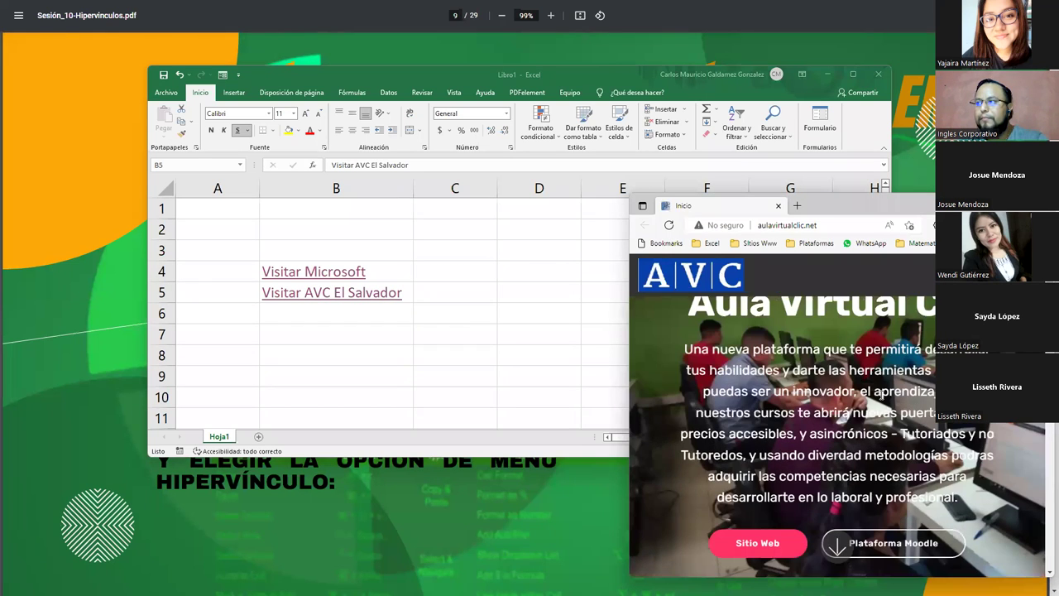
# Select cell B6, dismiss its shortcut menu, and show the Insertar ribbon commands
pyautogui.click(364, 317)
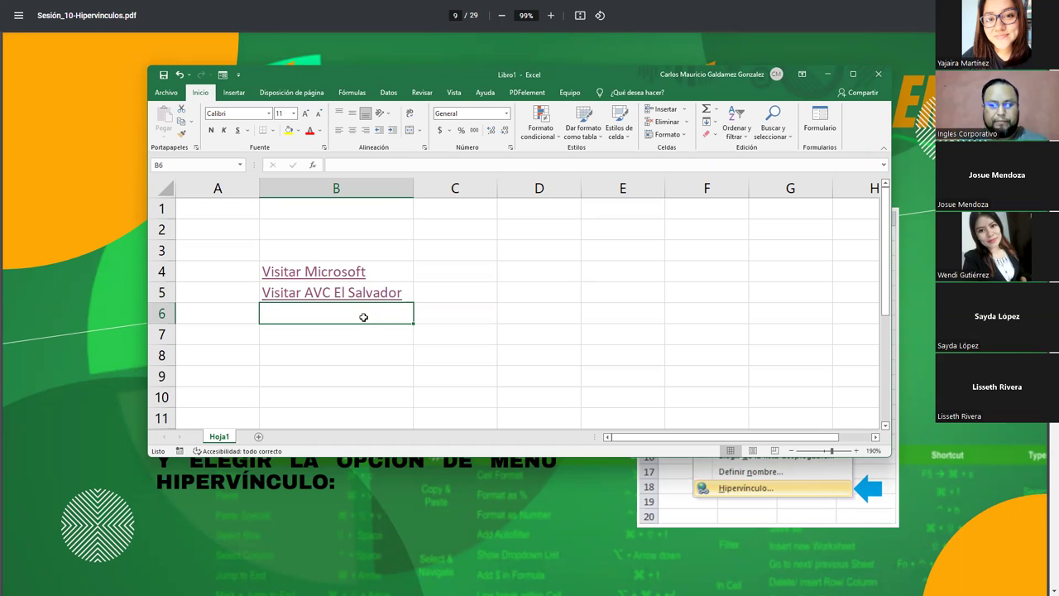
pyautogui.rightClick(364, 317)
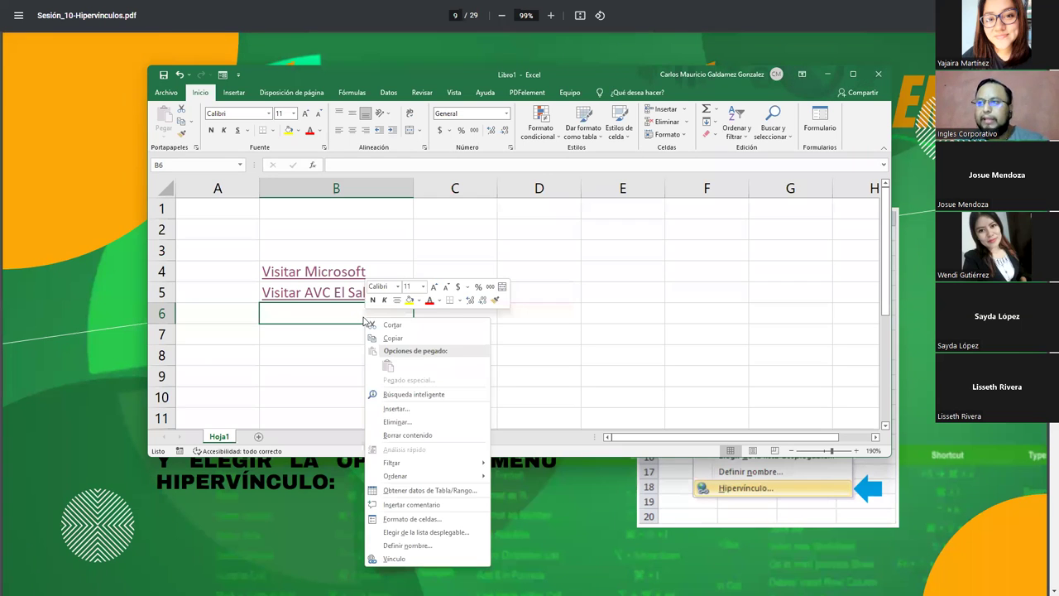
pyautogui.click(320, 311)
pyautogui.rightClick(342, 315)
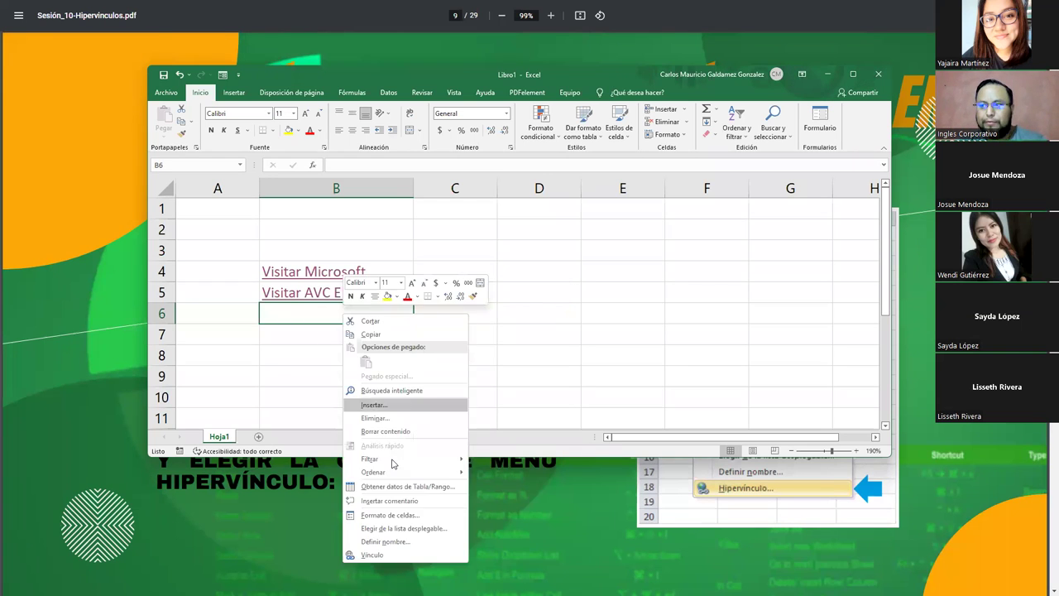
pyautogui.click(296, 311)
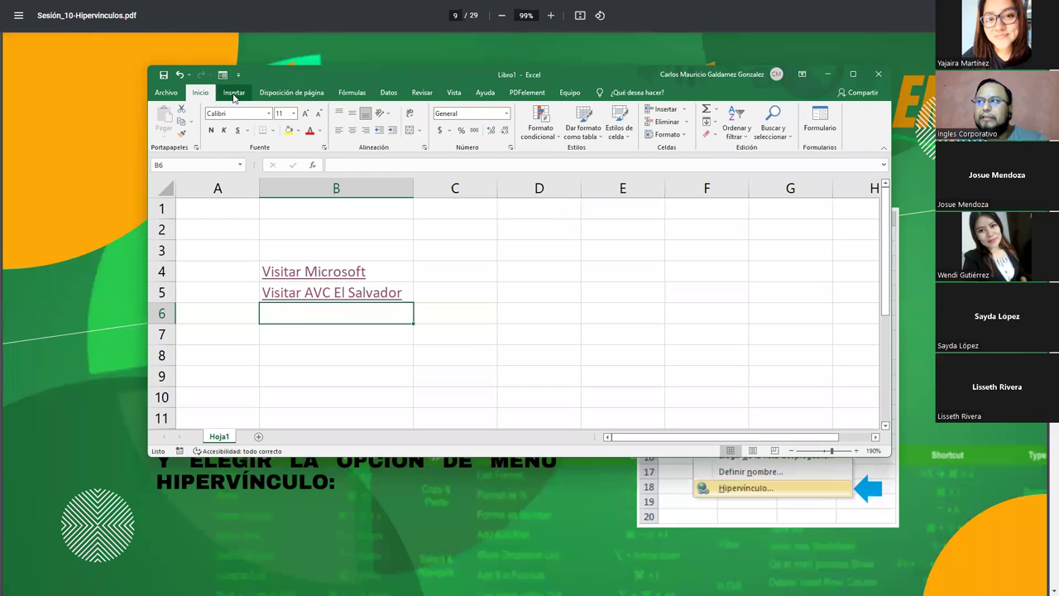
pyautogui.click(234, 93)
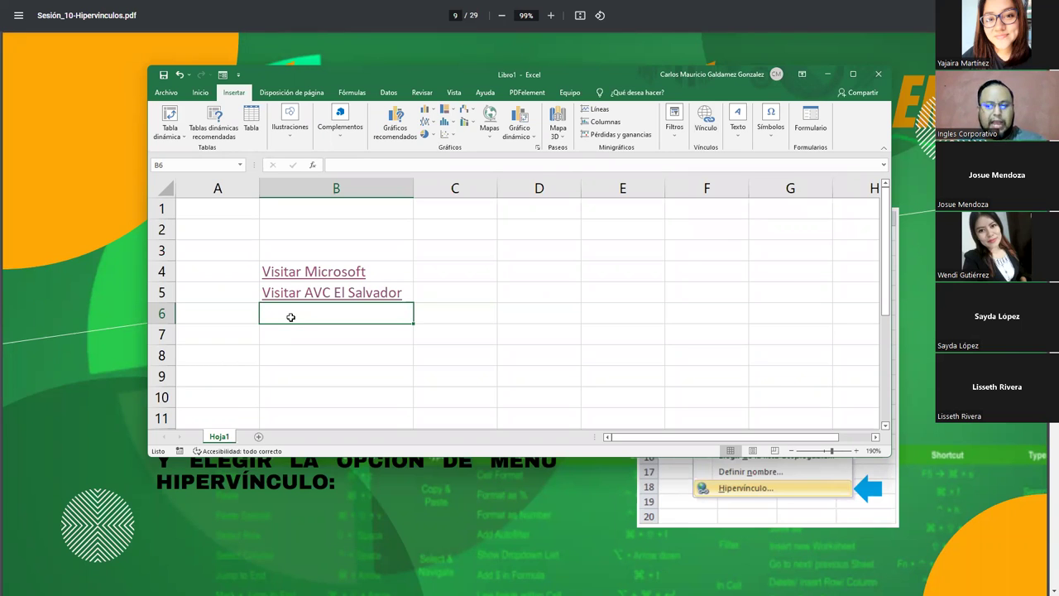
pyautogui.hotkey('ctrl', 'k')
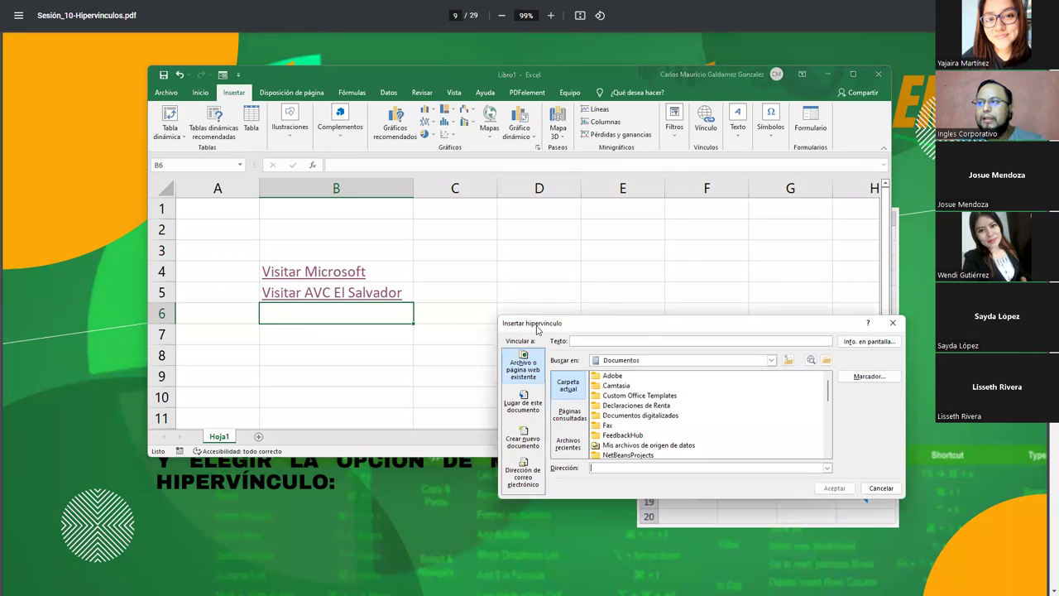
pyautogui.press('Escape')
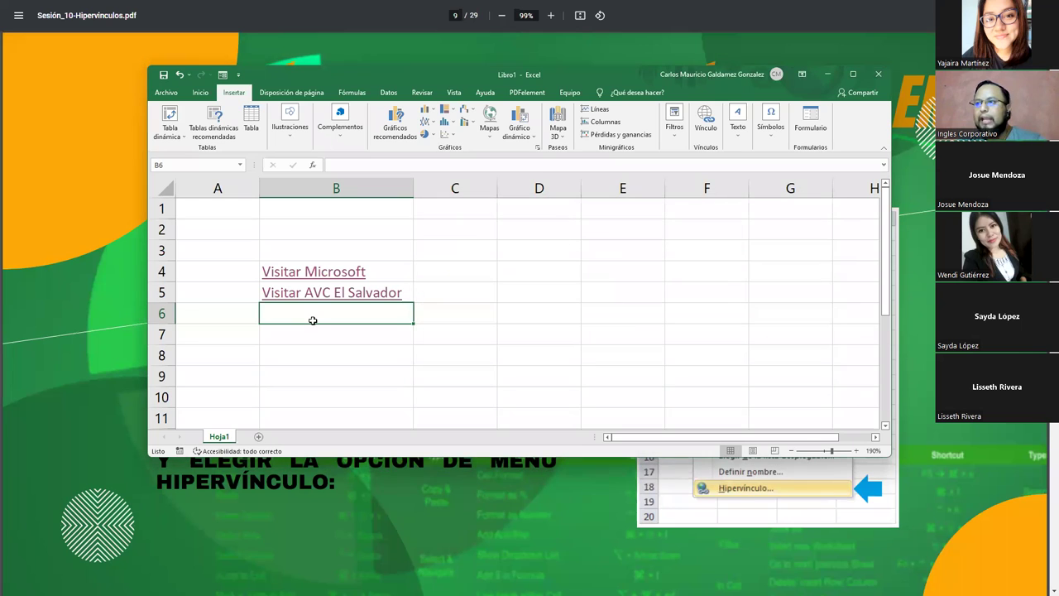
pyautogui.click(698, 129)
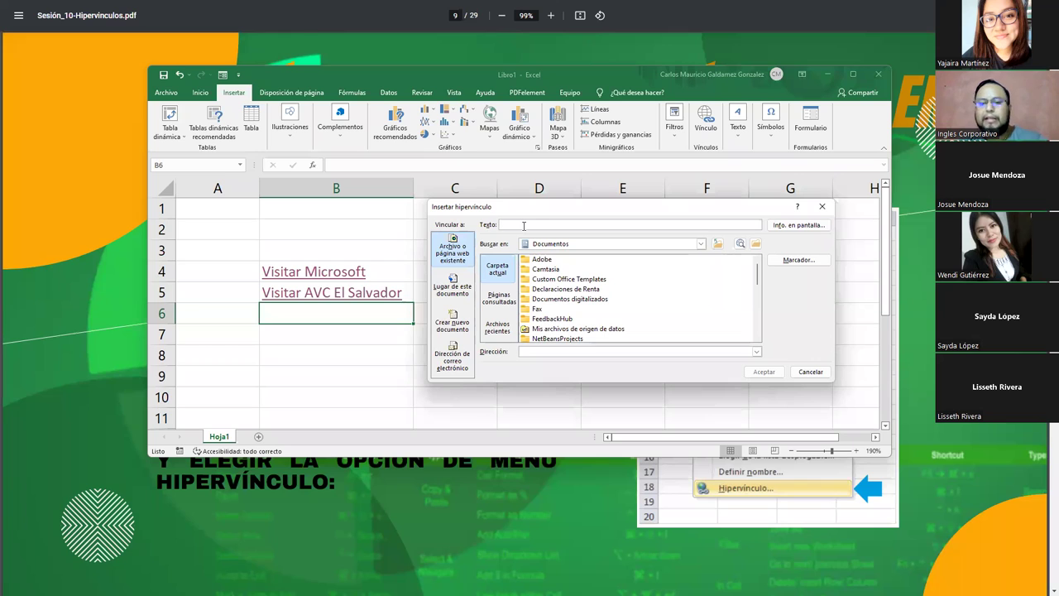
pyautogui.write('r a Plataforma InglesCorporativo')
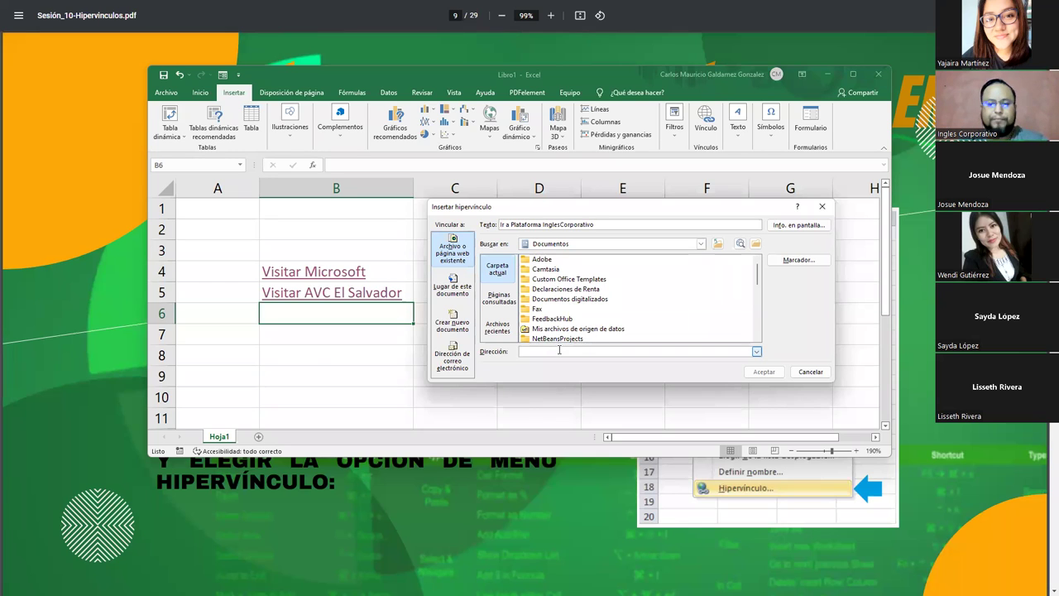
pyautogui.click(559, 350)
pyautogui.write('http://aulavirtualclic.net')
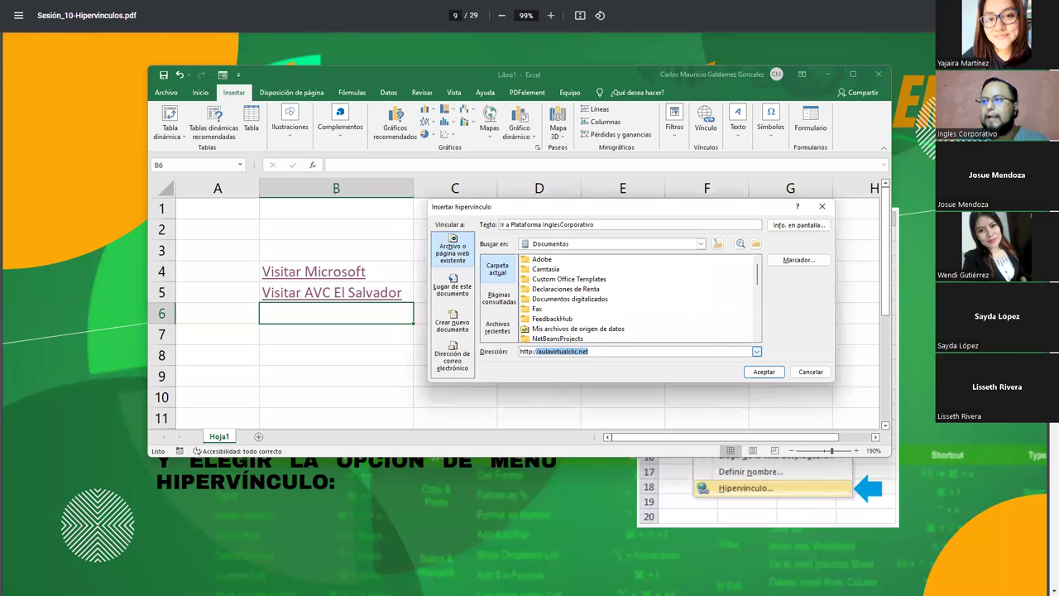
pyautogui.write('o')
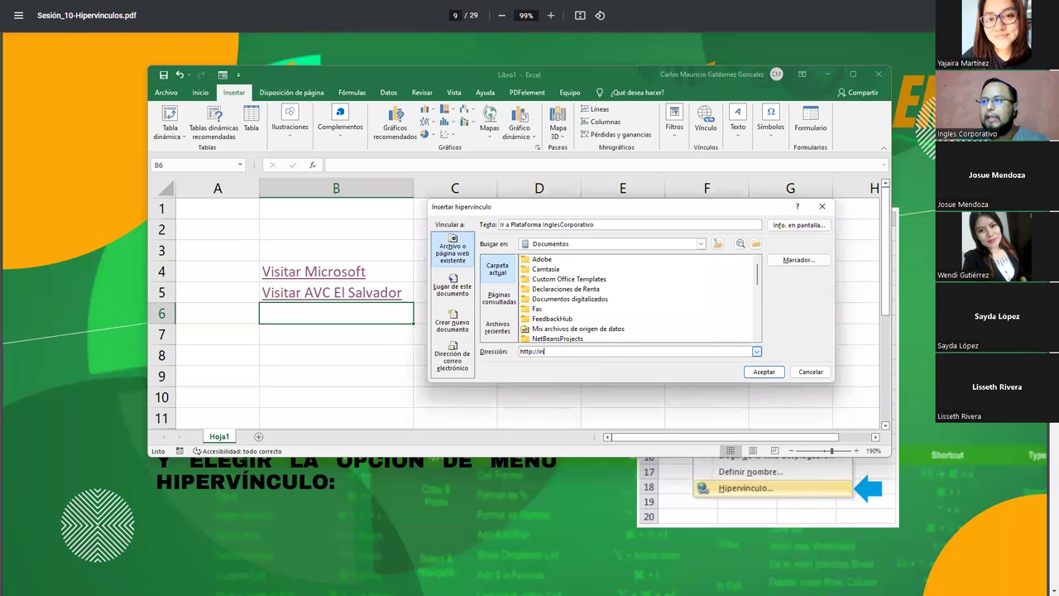
pyautogui.write('n')
pyautogui.press('End')
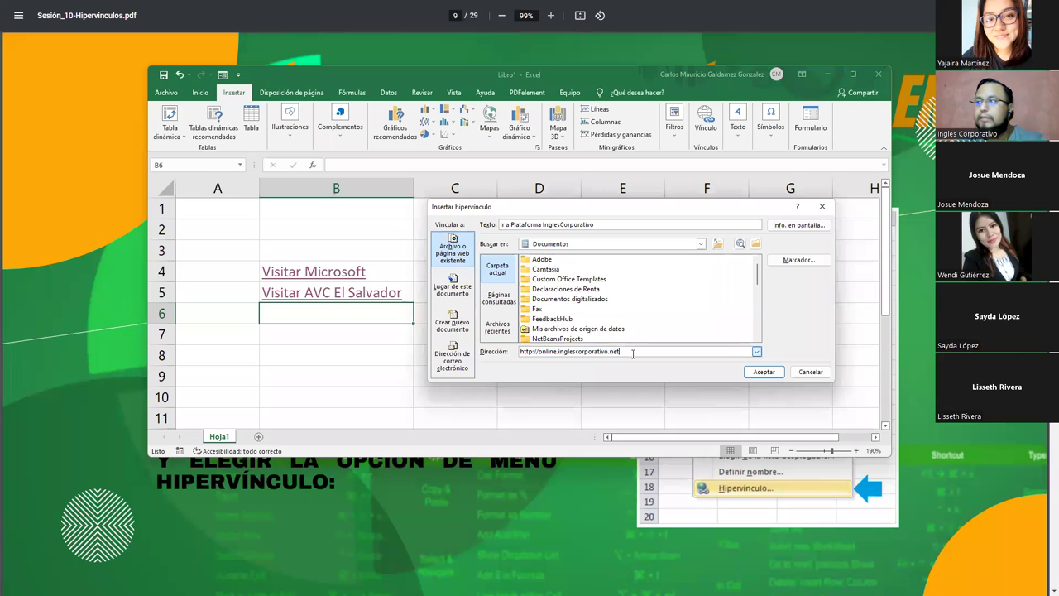
pyautogui.click(756, 371)
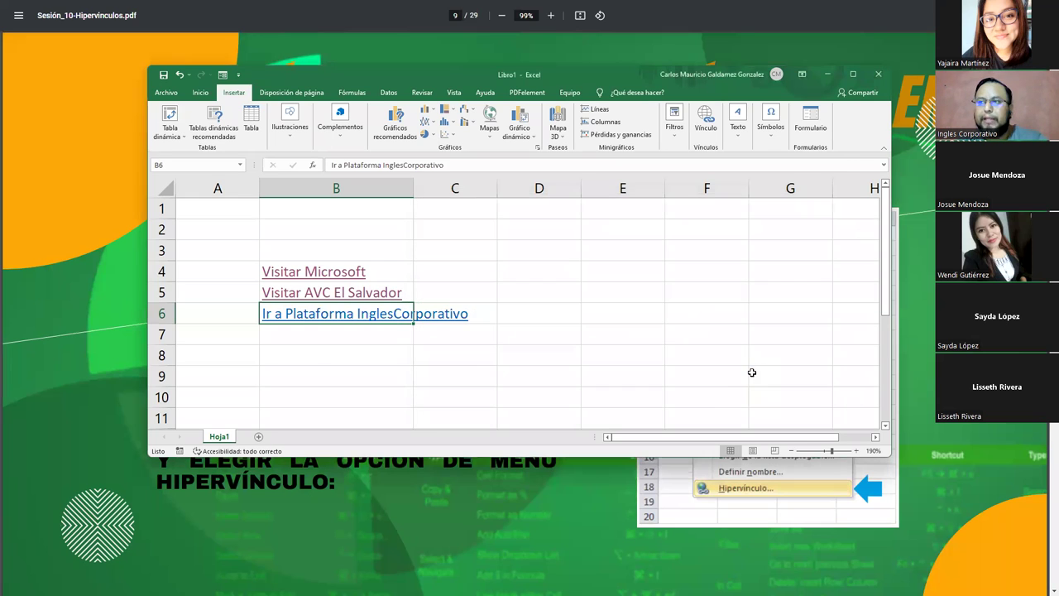
# Autofit column B, test the new link, and close the browser tab
pyautogui.doubleClick(413, 188)
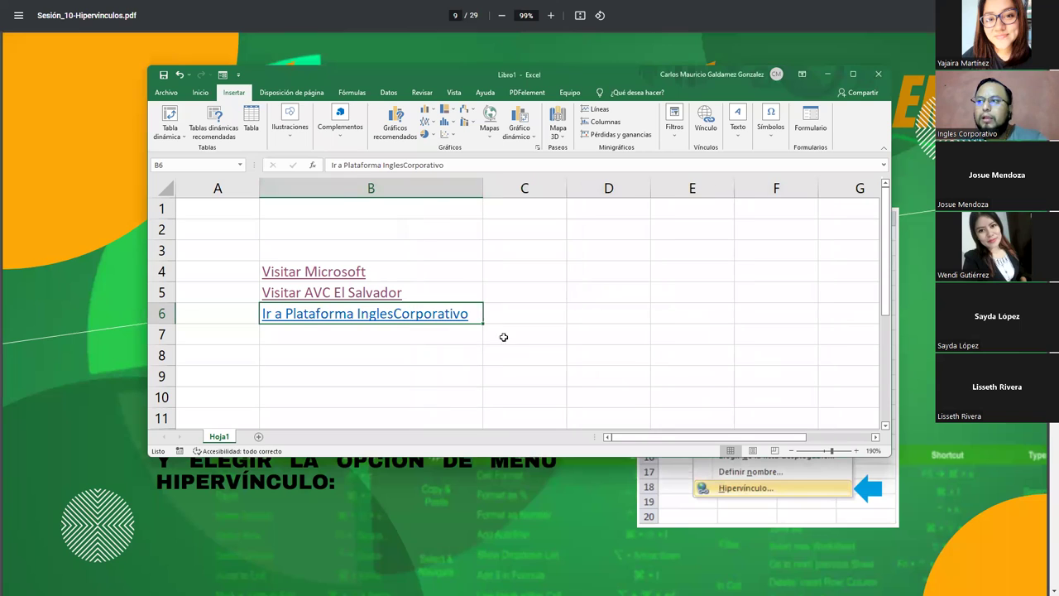
pyautogui.click(316, 317)
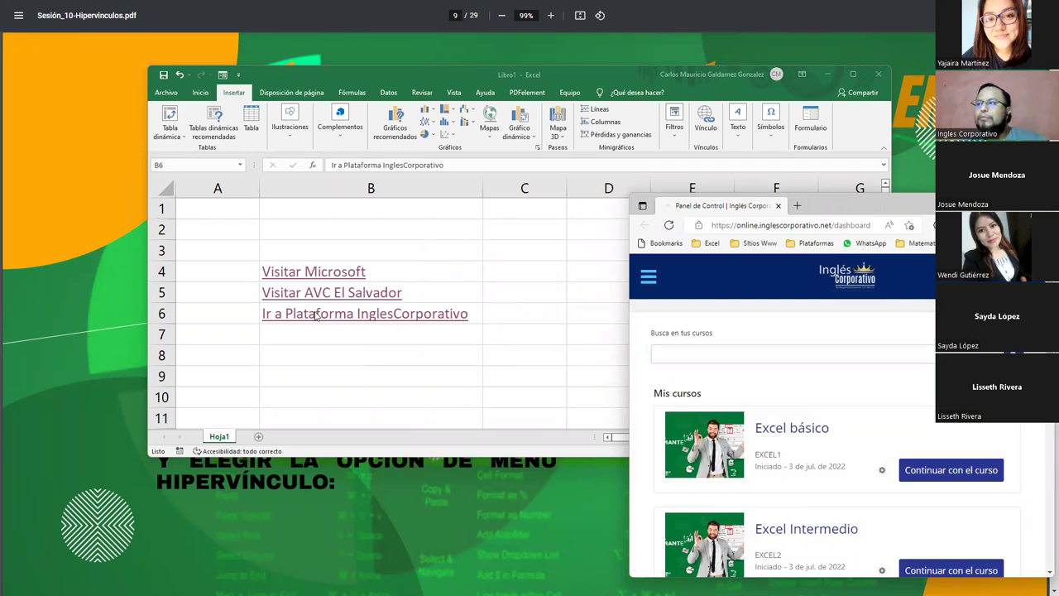
pyautogui.hotkey('ctrl', 'w')
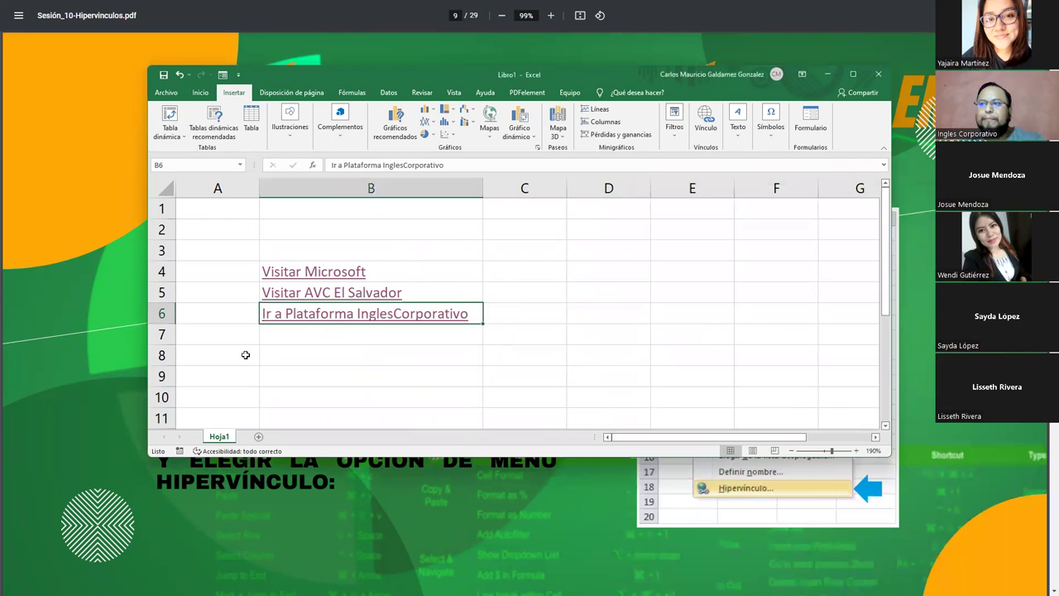
# Check the Visitar Microsoft link's options and browse the Home, Page Layout, Formulas and Data tabs
pyautogui.rightClick(396, 274)
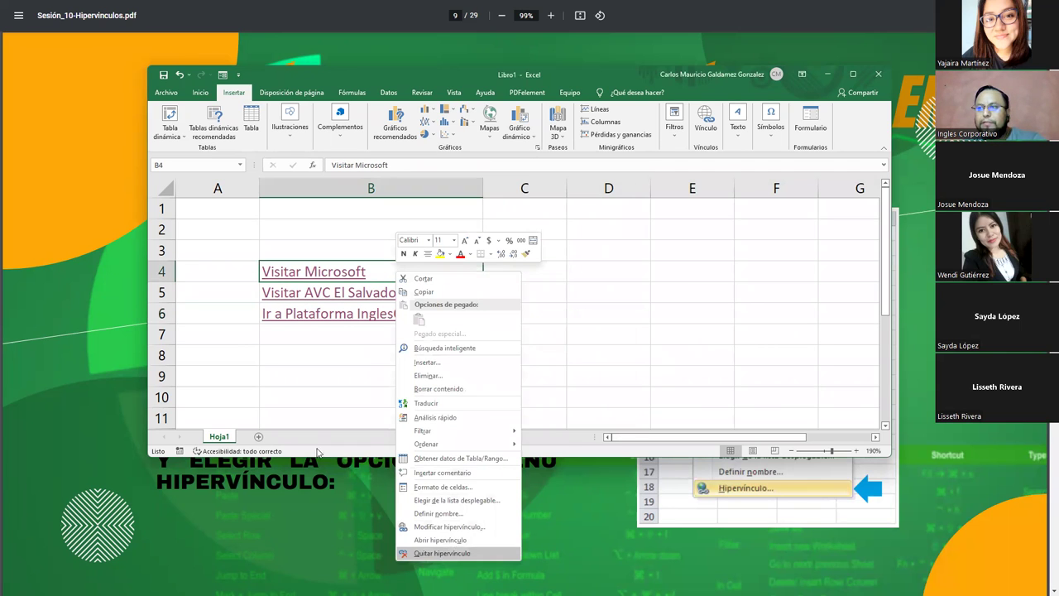
pyautogui.press('Escape')
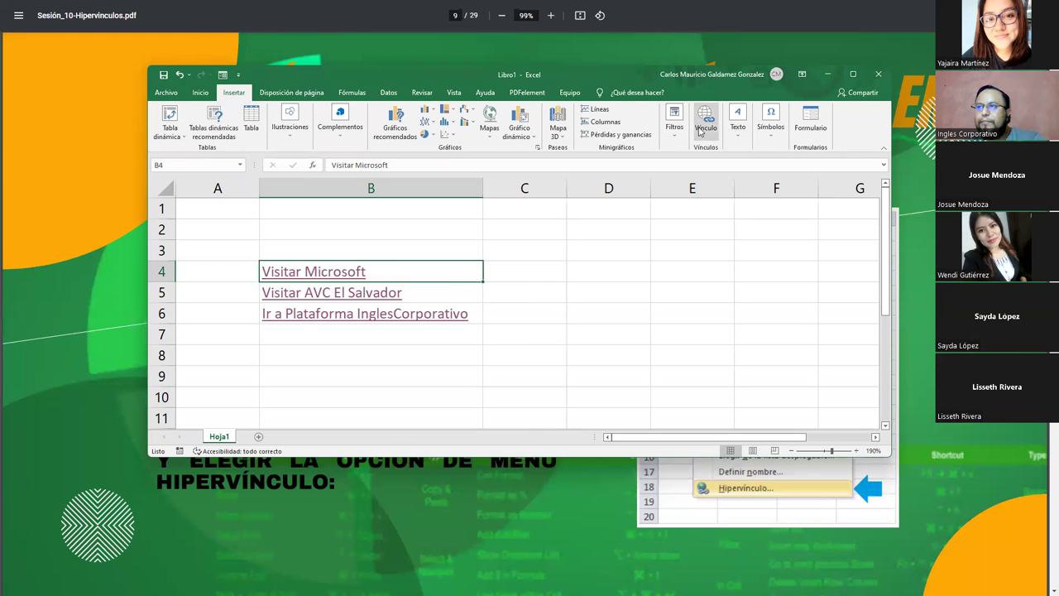
pyautogui.click(200, 93)
pyautogui.click(290, 93)
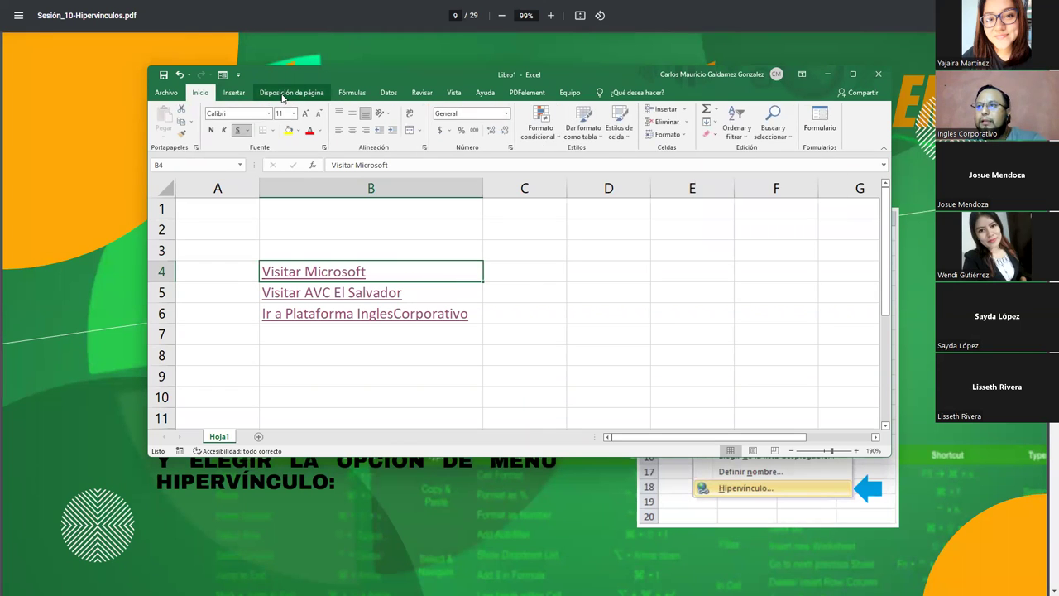
pyautogui.click(367, 94)
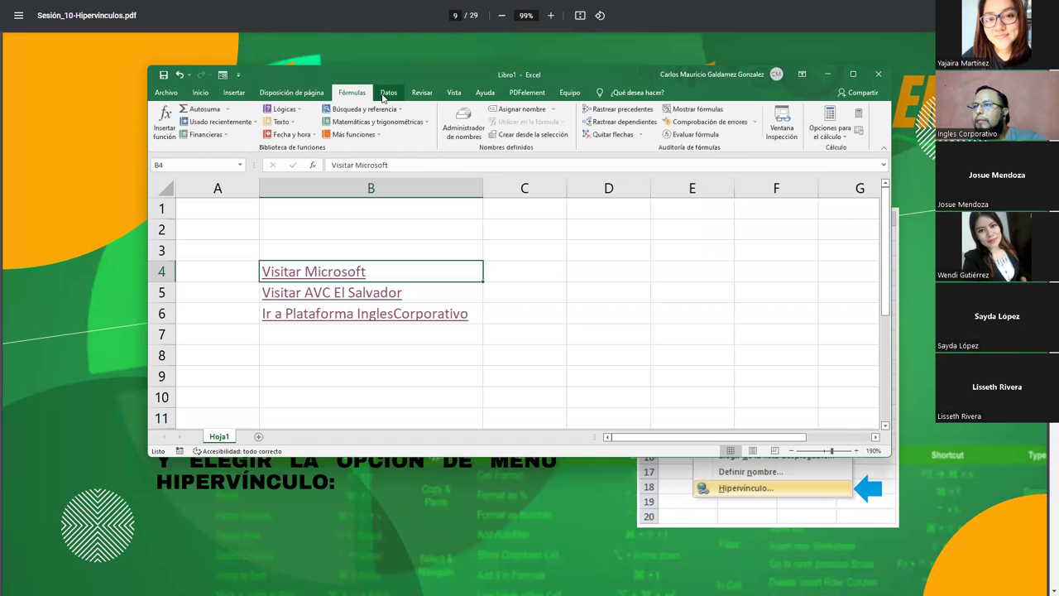
pyautogui.click(388, 94)
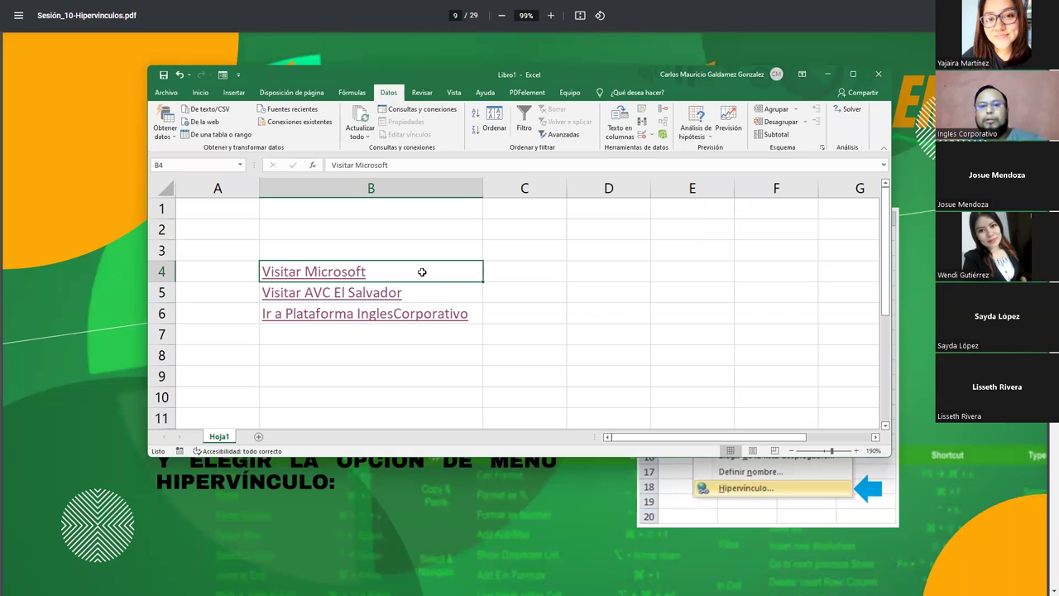
# Select B7, cancel a hyperlink dialog, and minimize Excel to reveal the lesson slide
pyautogui.click(330, 339)
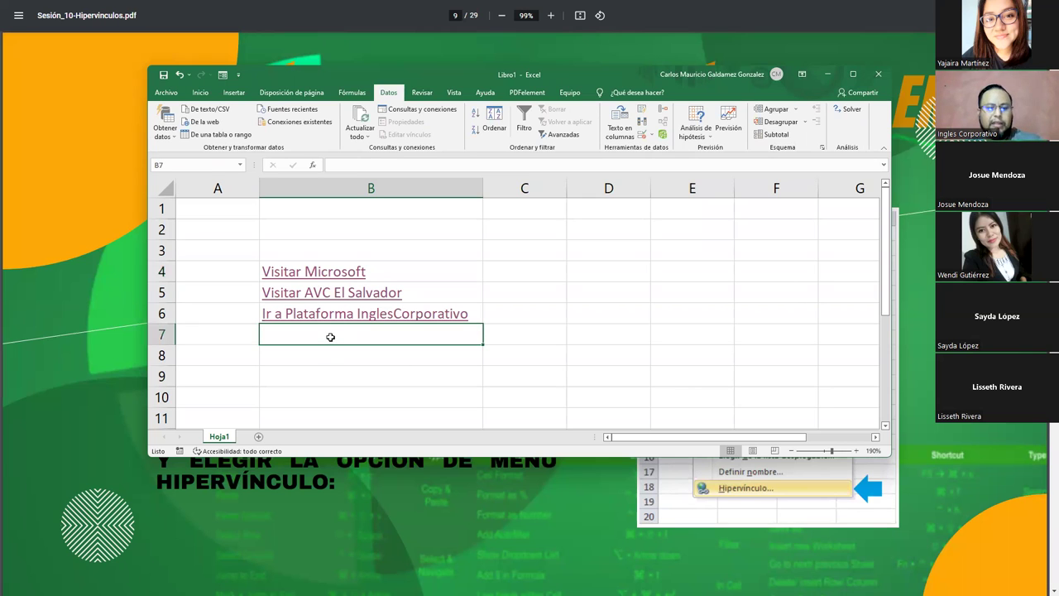
pyautogui.hotkey('ctrl', 'k')
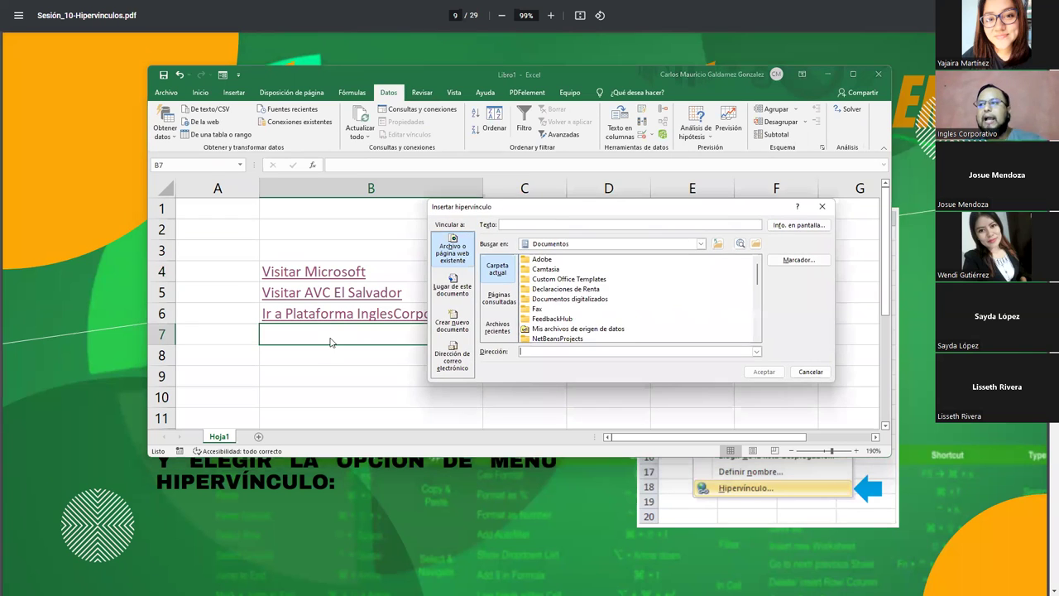
pyautogui.press('Escape')
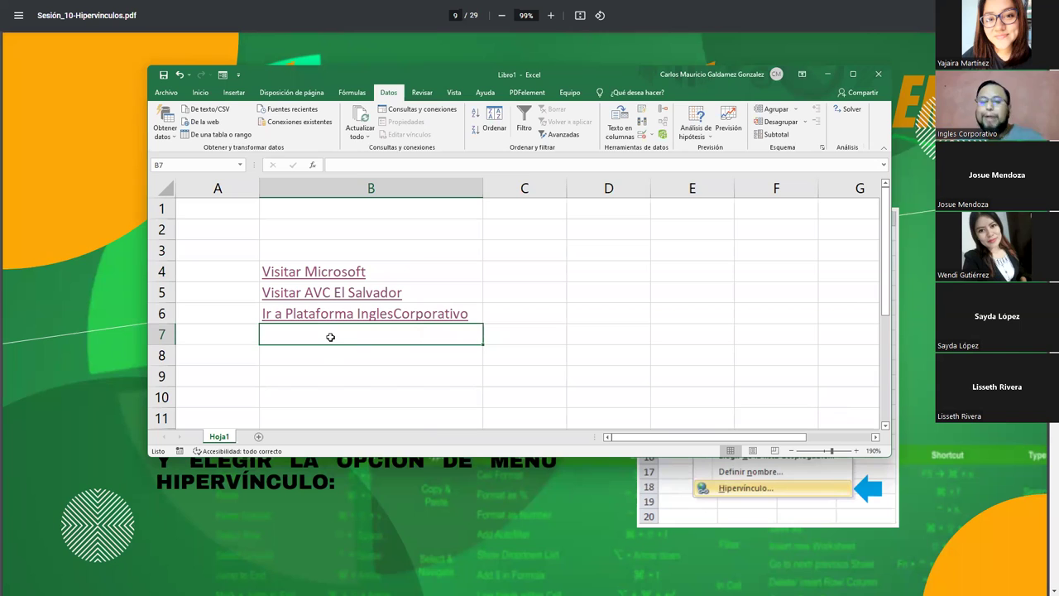
pyautogui.click(370, 531)
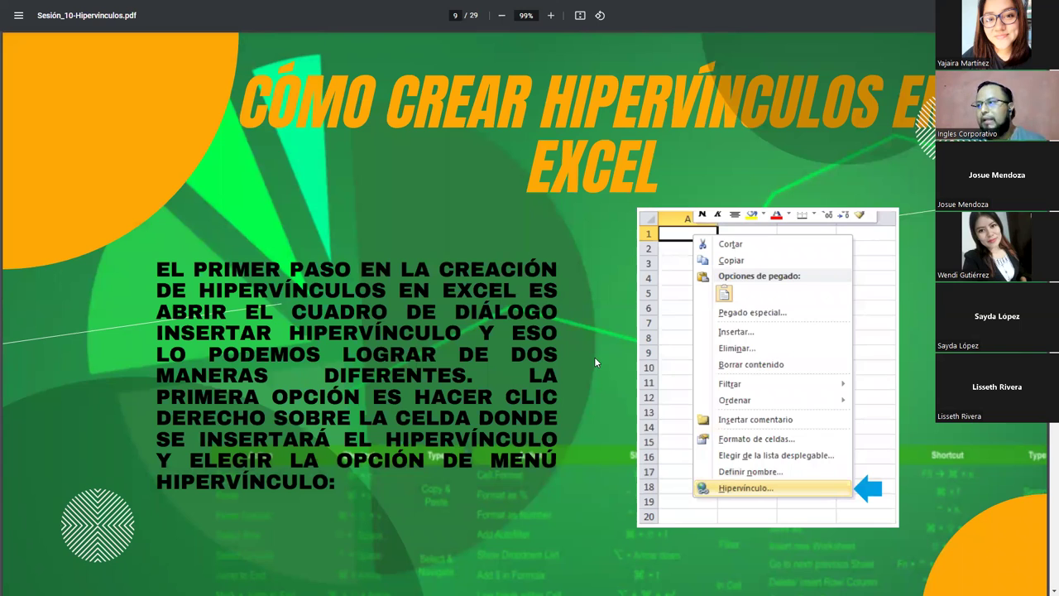
# Advance the PDF slides to page 13, highlighting the CTRL + ALT + K shortcut, then return to Excel
pyautogui.press('Right')
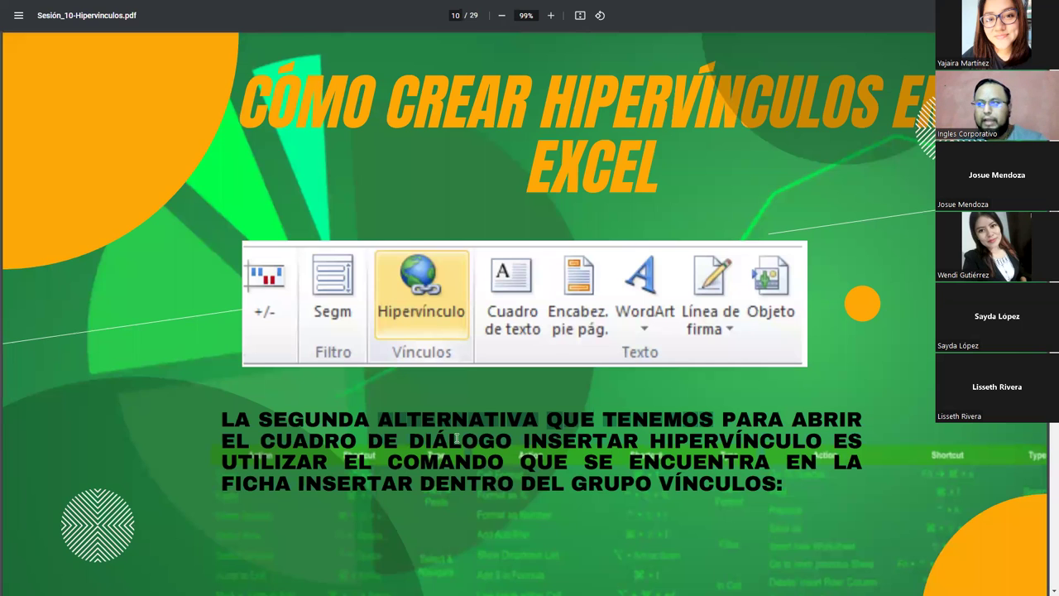
pyautogui.press('Right')
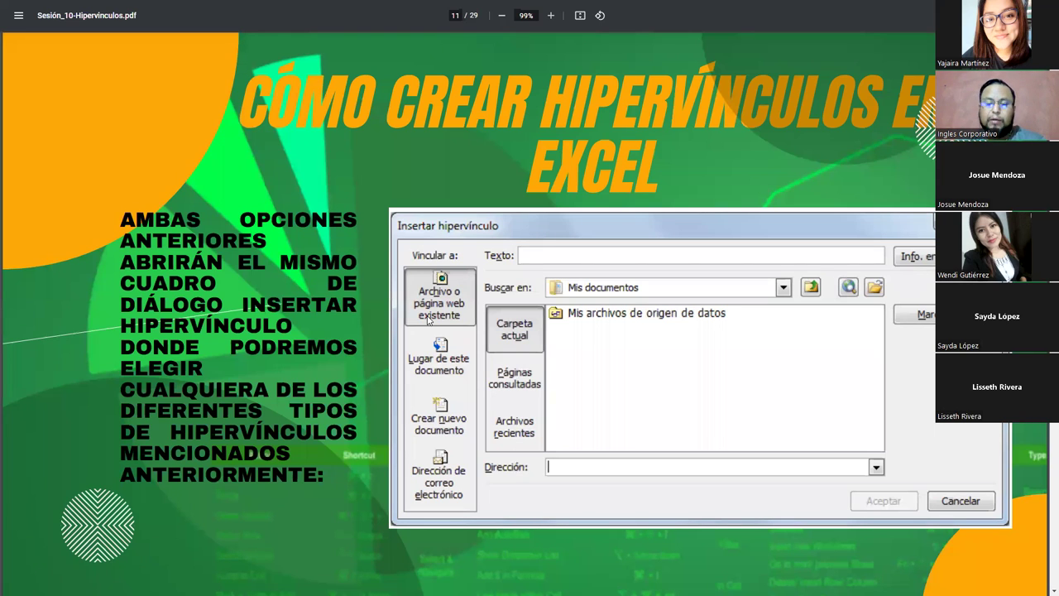
pyautogui.press('Right')
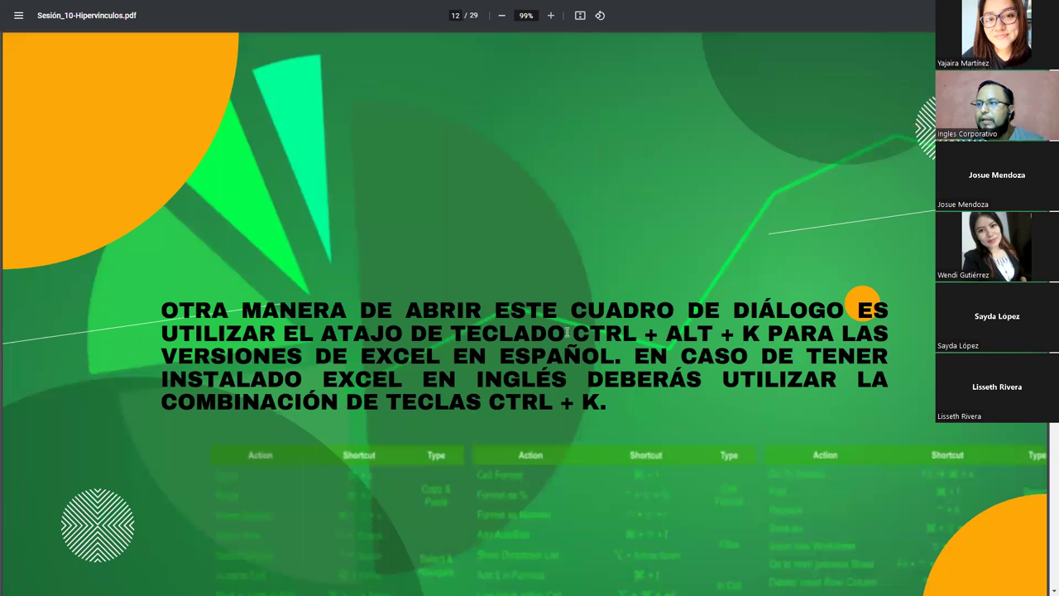
pyautogui.moveTo(570, 334); pyautogui.dragTo(758, 335)
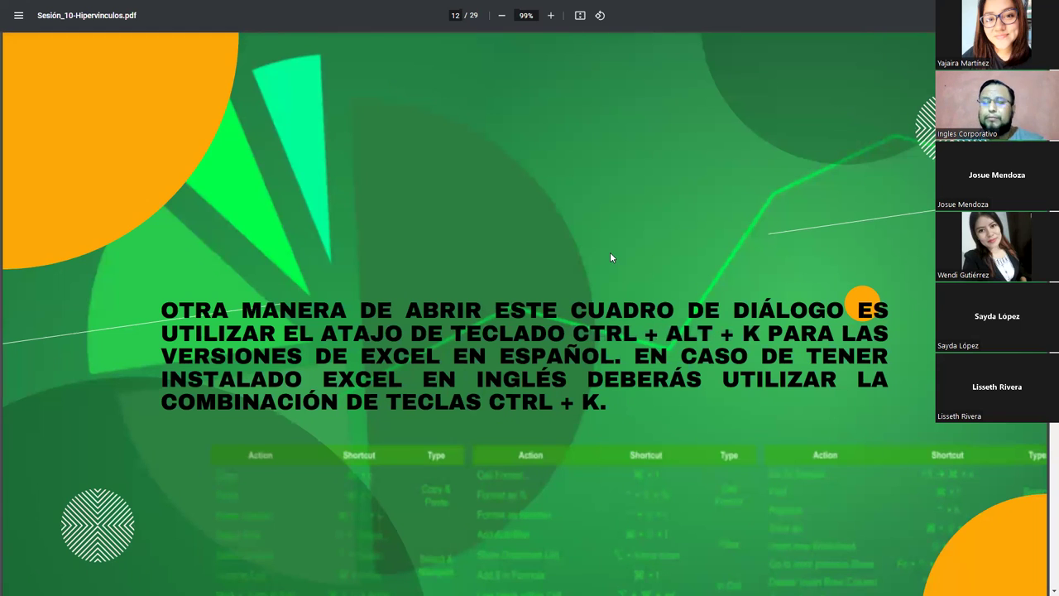
pyautogui.press('Right')
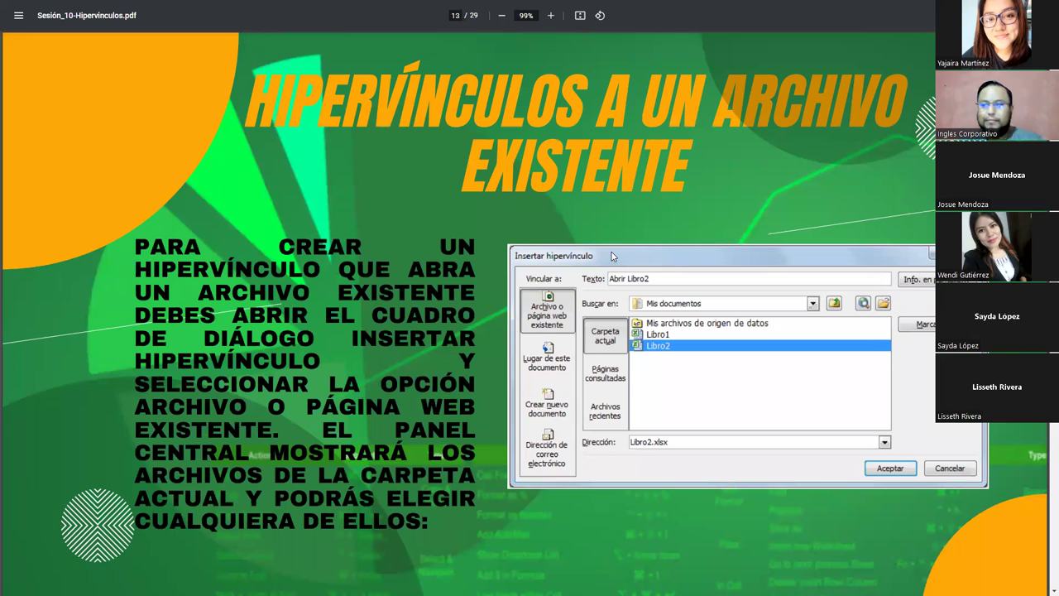
pyautogui.hotkey('alt', 'Tab')
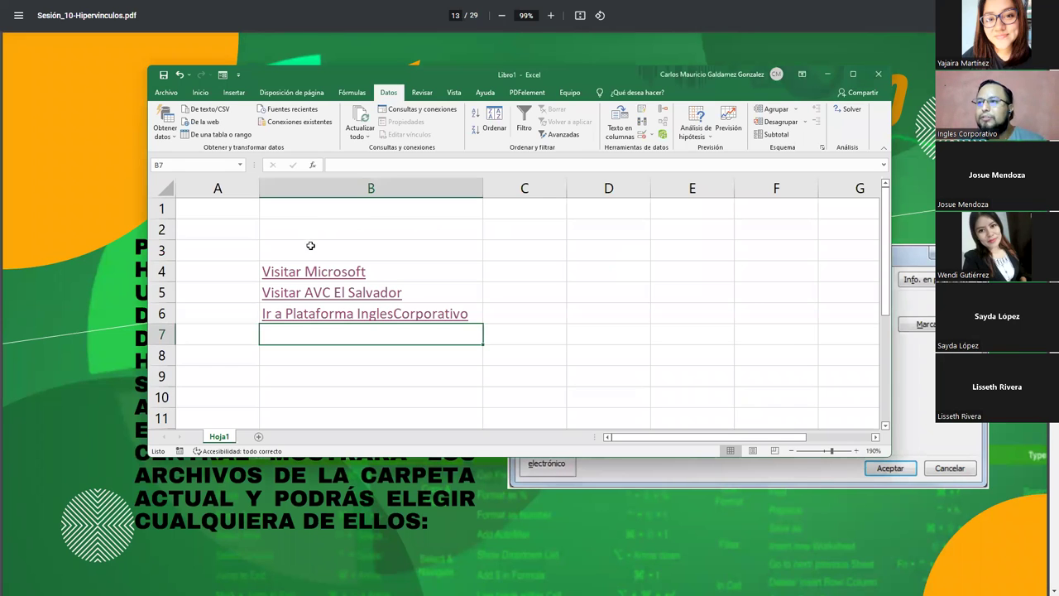
# Enter 'A PAGINAS WEB' in B3, narrow column A, and enlarge the Excel window
pyautogui.click(311, 247)
pyautogui.write('A PAGINAS WEB')
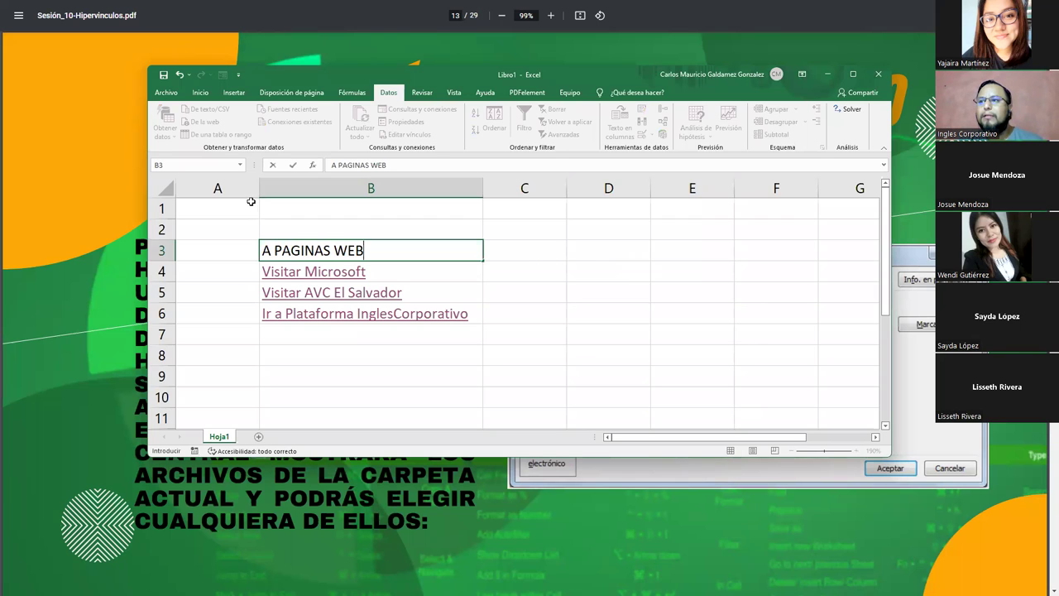
pyautogui.click(224, 185)
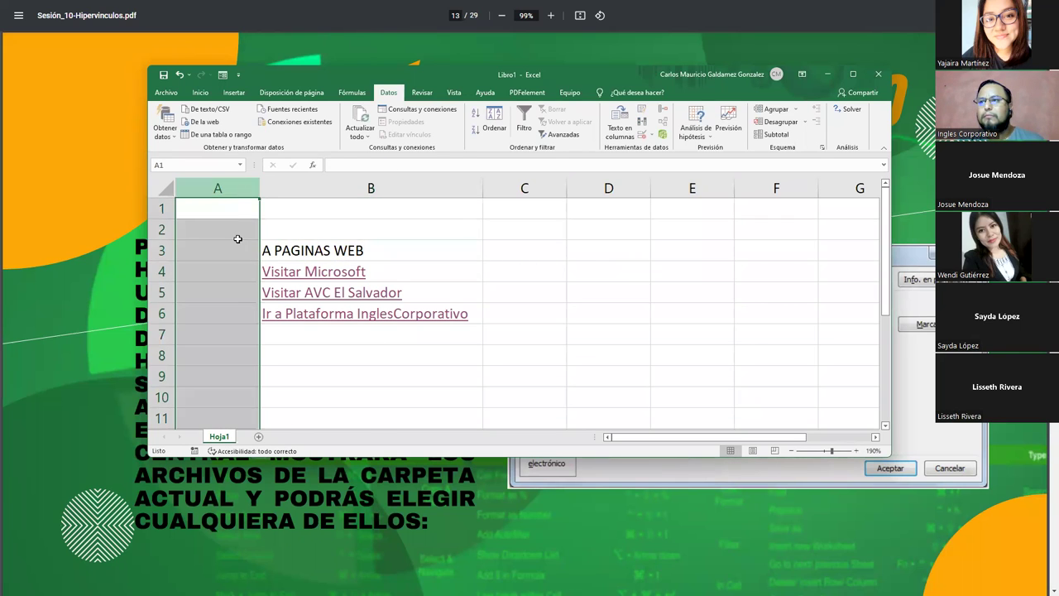
pyautogui.moveTo(252, 187); pyautogui.dragTo(217, 187)
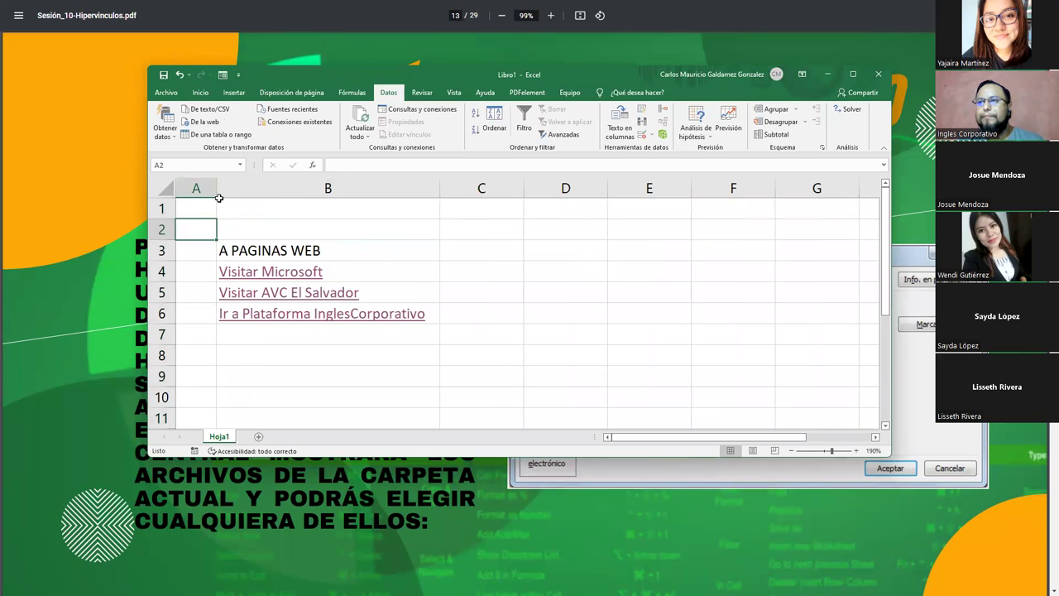
pyautogui.moveTo(265, 71); pyautogui.dragTo(203, 64)
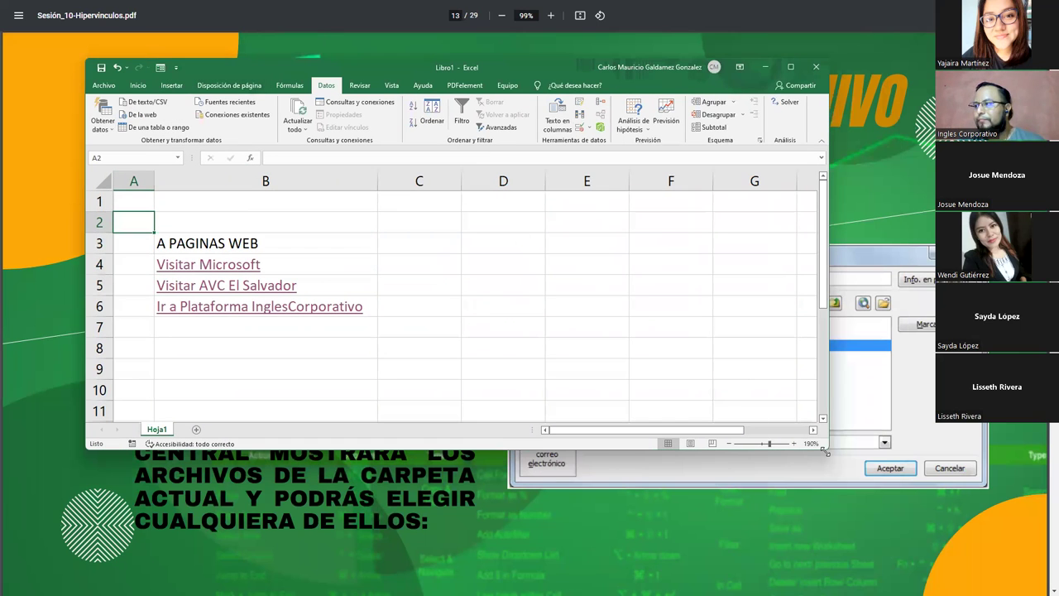
pyautogui.moveTo(825, 449); pyautogui.dragTo(1002, 544)
# Widen column C and enter 'A ARCHIVOS DIFERENTES DE EXCEL' in C3
pyautogui.click(419, 243)
pyautogui.moveTo(461, 180); pyautogui.dragTo(615, 189)
pyautogui.write('A ARCHIVOS ')
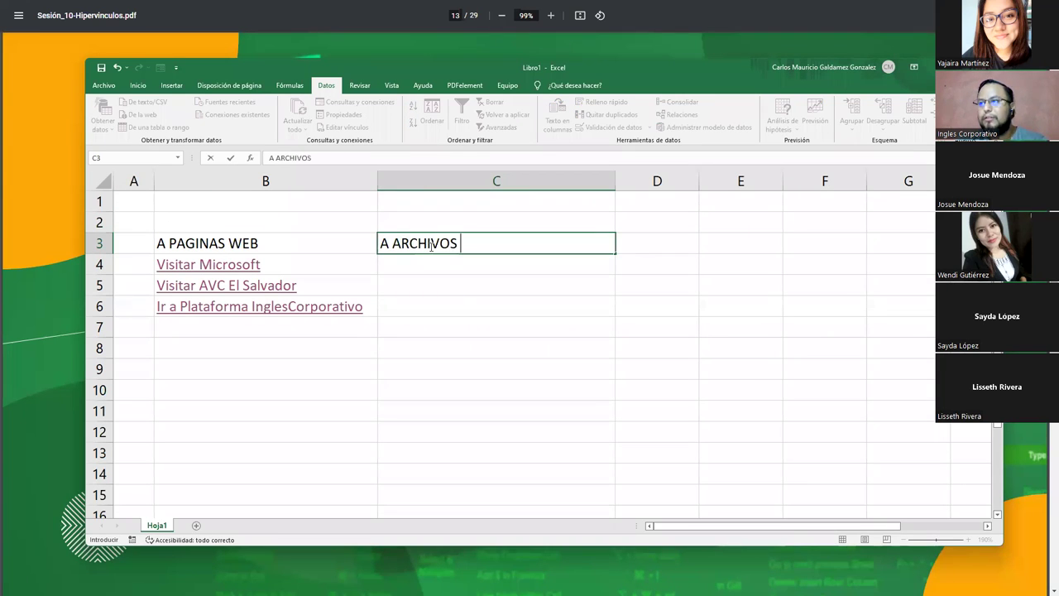
pyautogui.write('DIFERENTES DE EXCEL')
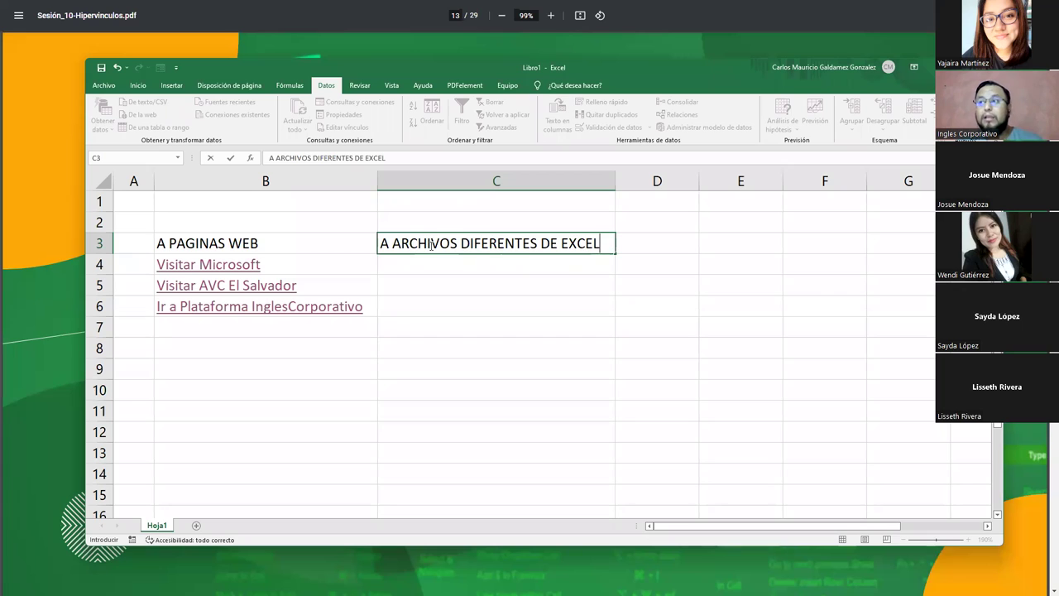
pyautogui.click(432, 271)
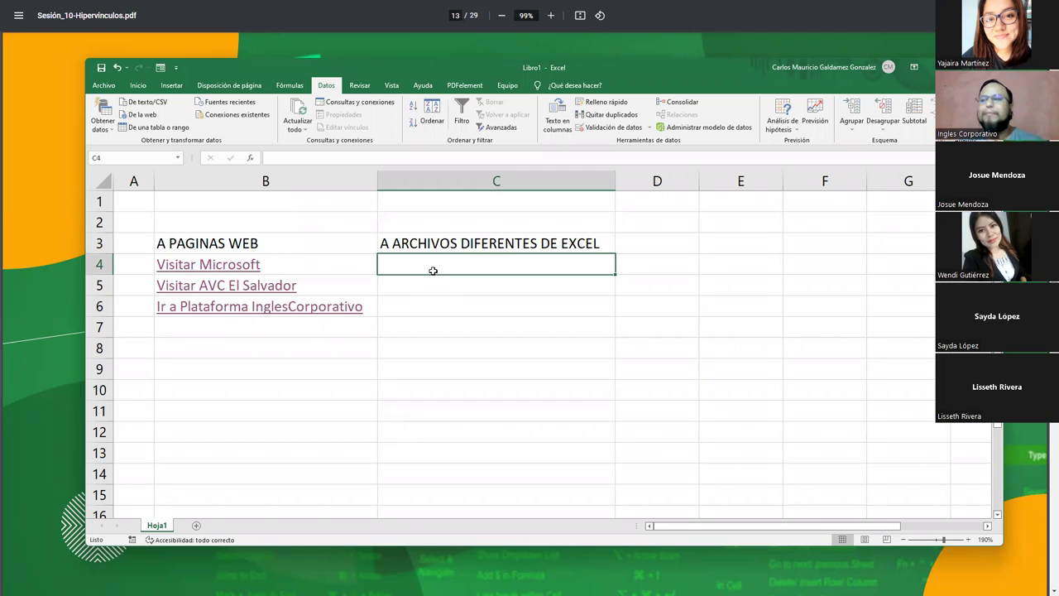
# Start a hyperlink in cell C4 with display text beginning 'Abrir'
pyautogui.click(138, 85)
pyautogui.rightClick(459, 268)
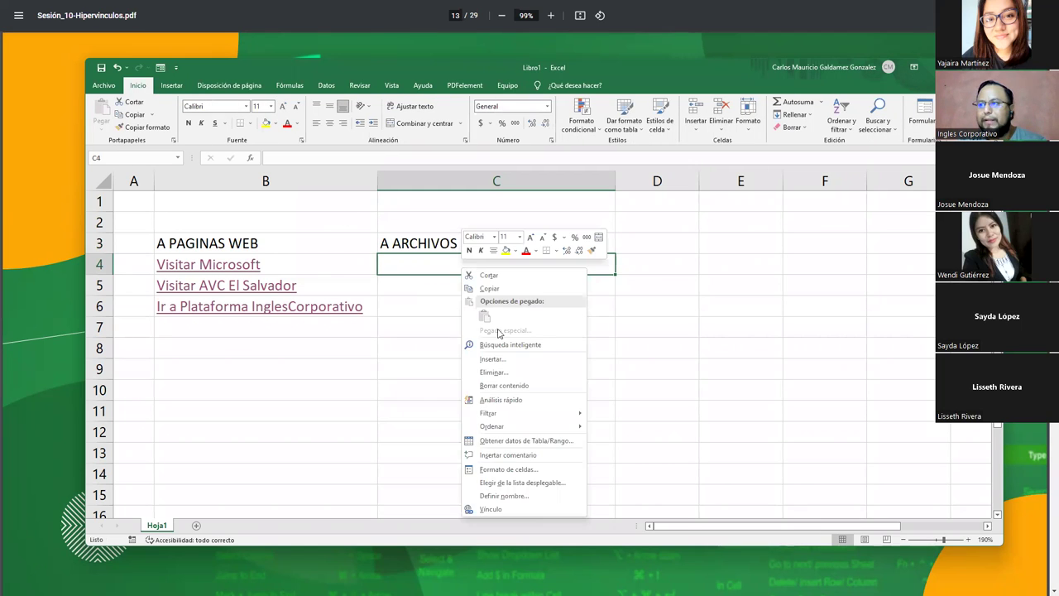
pyautogui.click(506, 507)
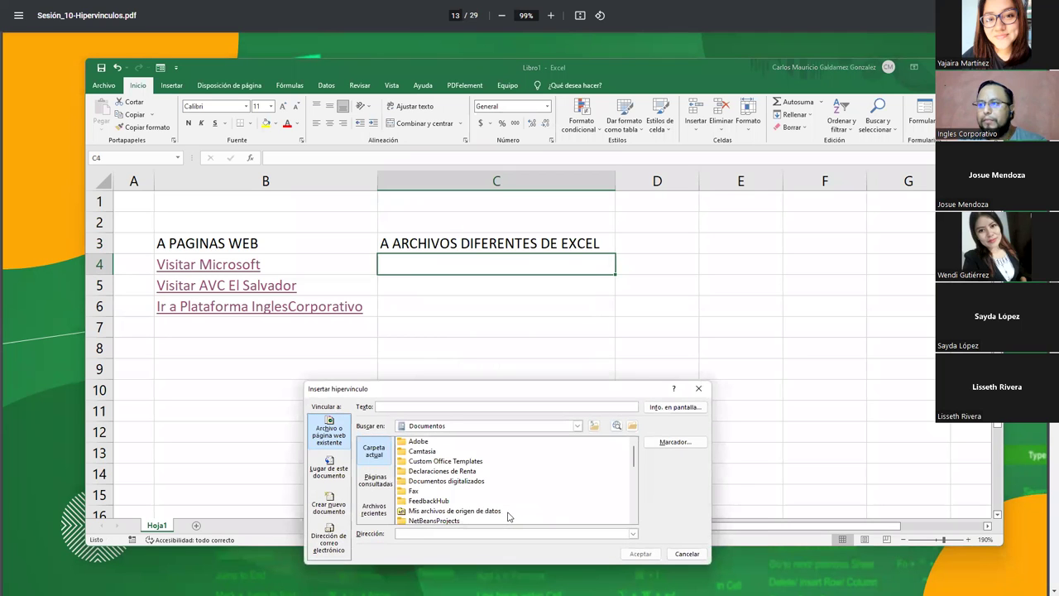
pyautogui.moveTo(451, 388); pyautogui.dragTo(572, 307)
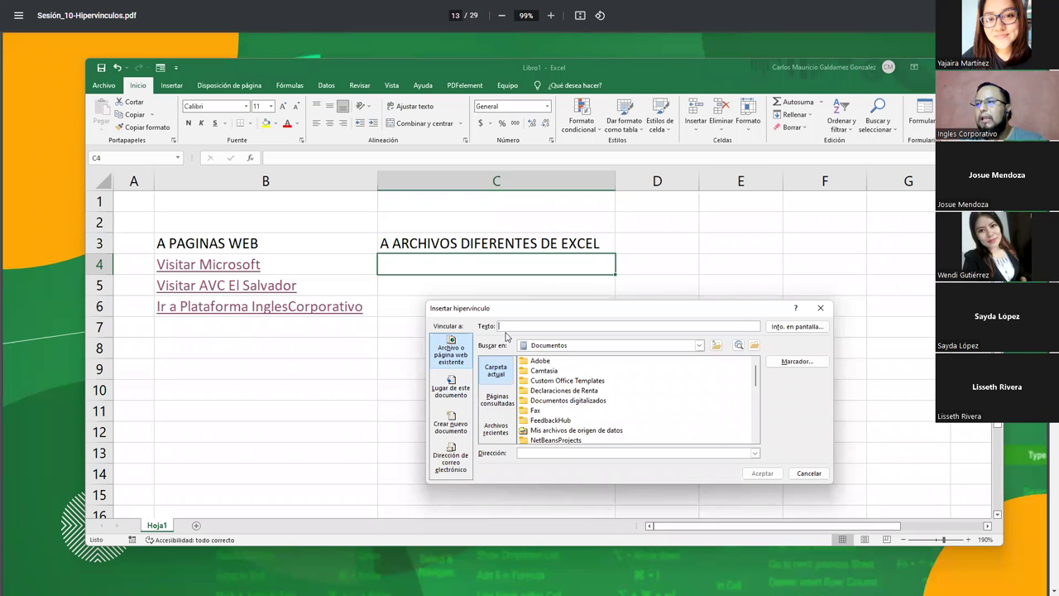
pyautogui.write('Abrir')
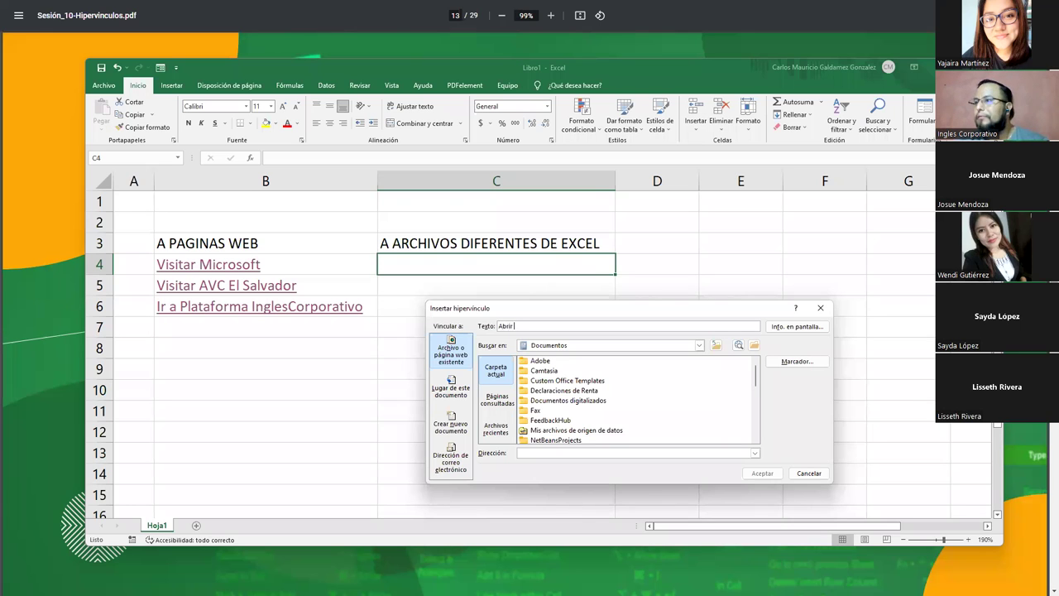
# Browse to the PDFS folder on drive E: and select manual_html5.pdf as the target
pyautogui.click(699, 348)
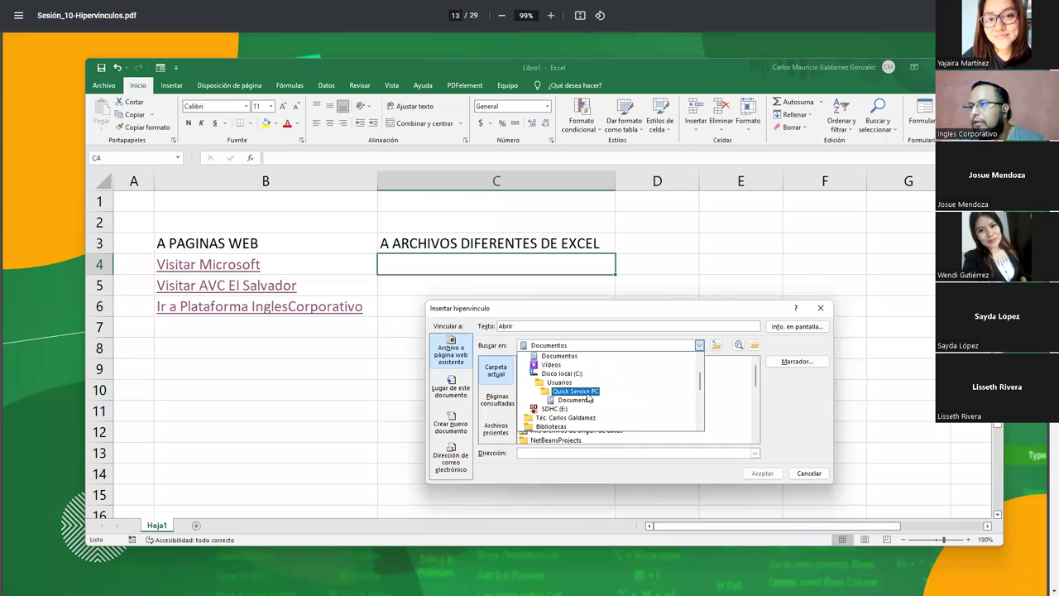
pyautogui.click(559, 409)
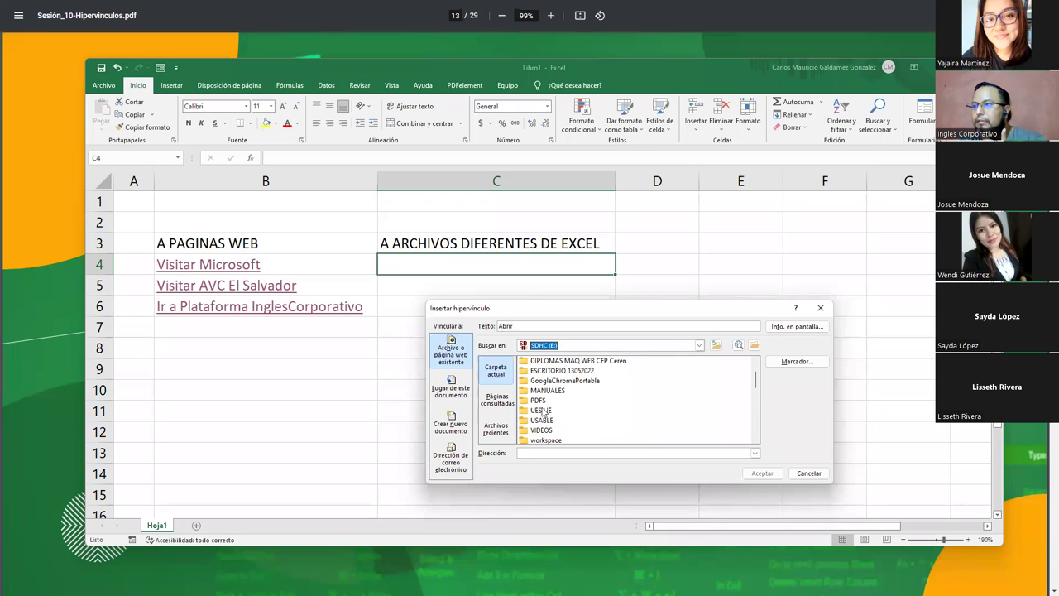
pyautogui.doubleClick(542, 411)
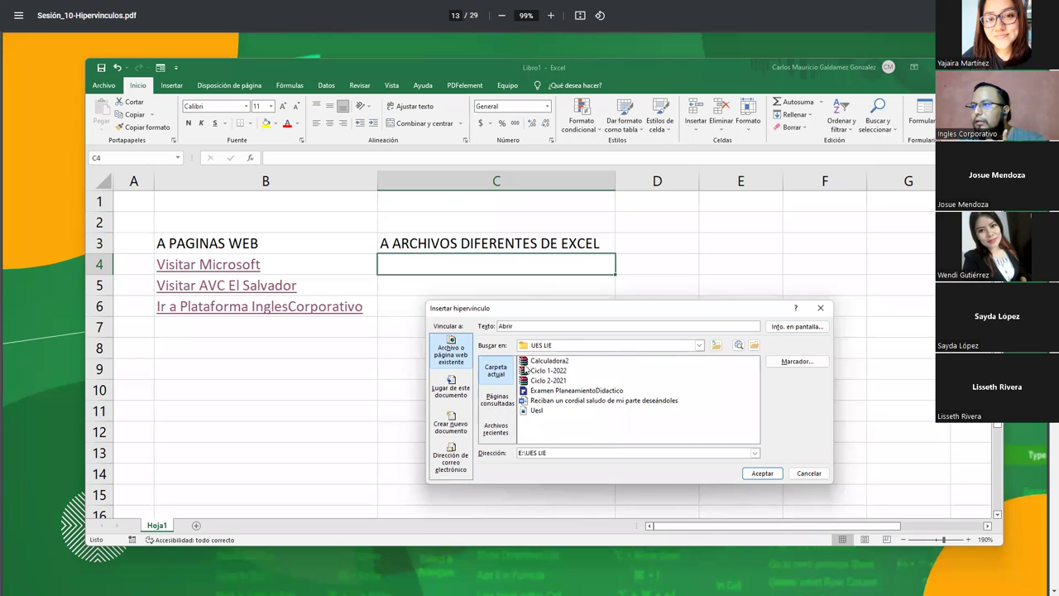
pyautogui.click(715, 346)
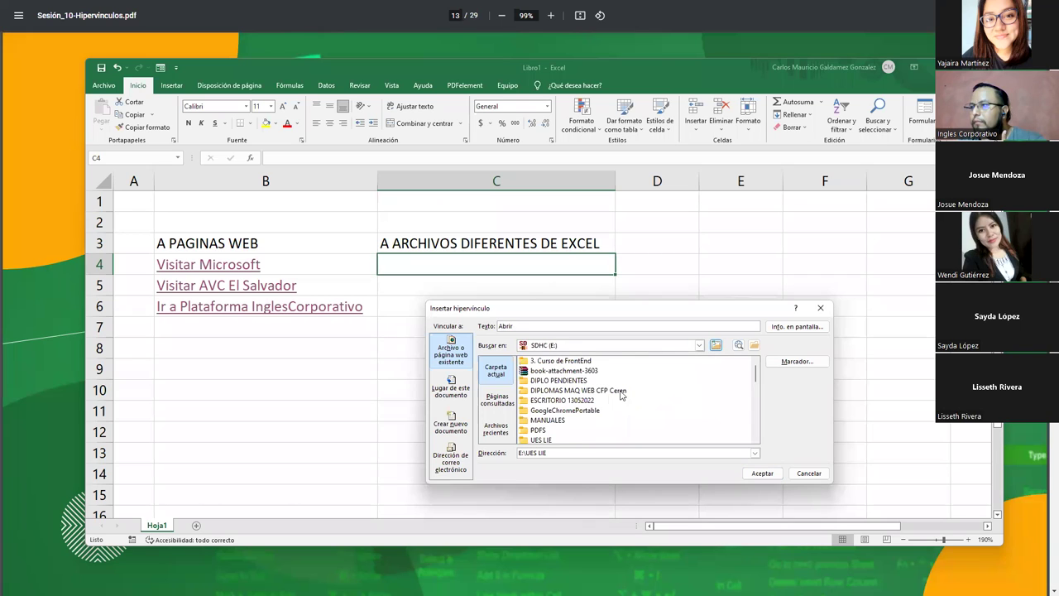
pyautogui.doubleClick(540, 432)
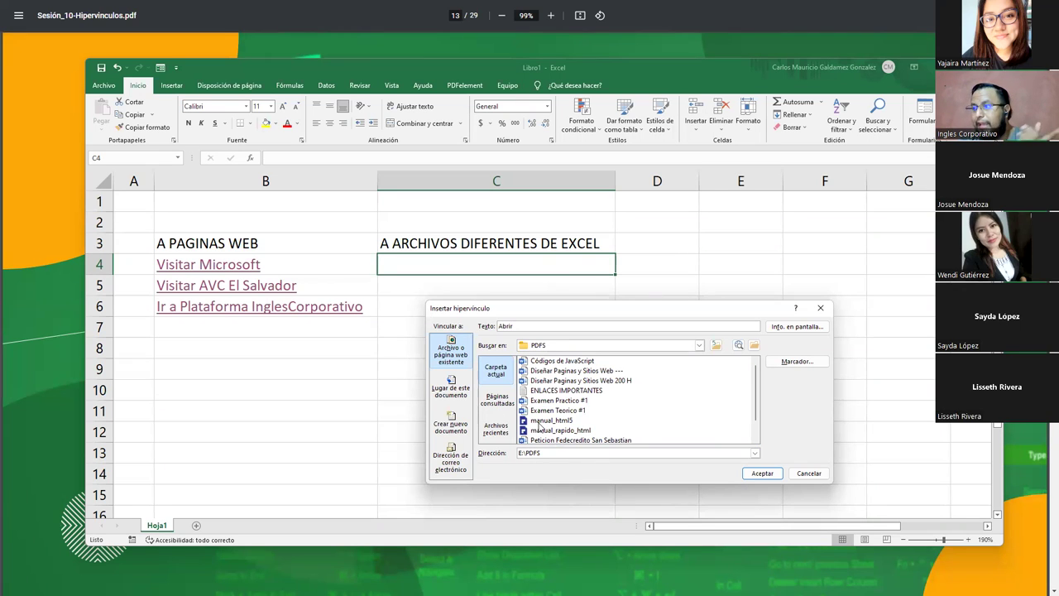
pyautogui.click(540, 420)
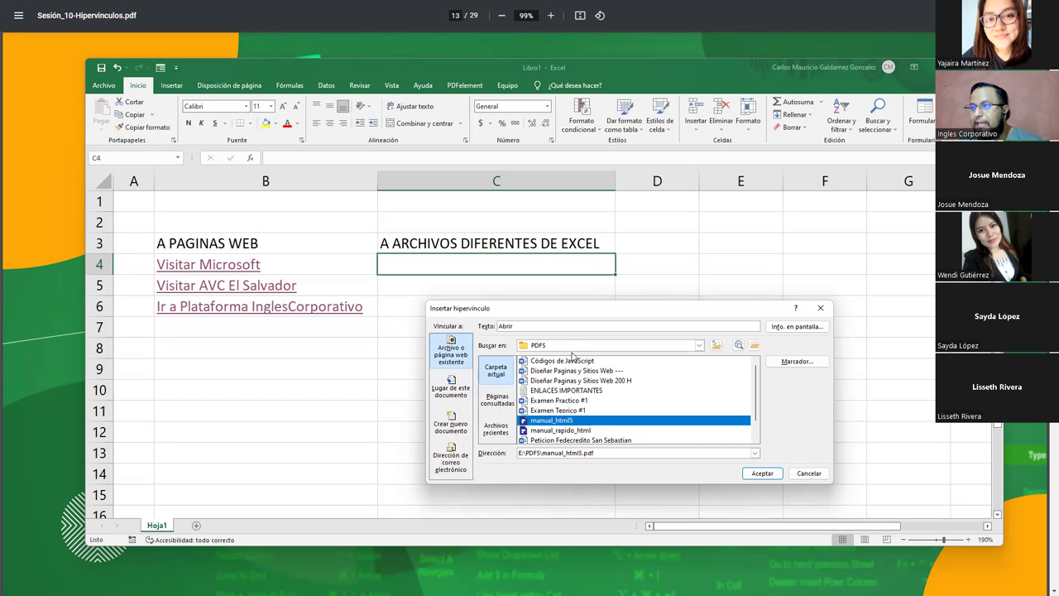
# Complete the display text as 'Abrir PDF De HTML5' with manual_html5 targeted, and confirm
pyautogui.click(553, 326)
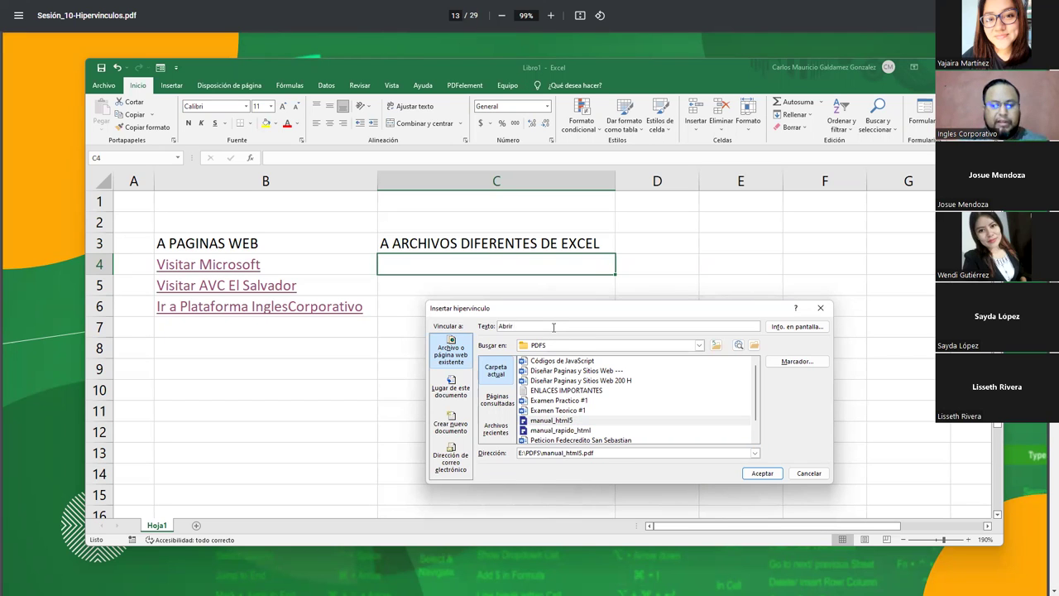
pyautogui.write(' PDF D')
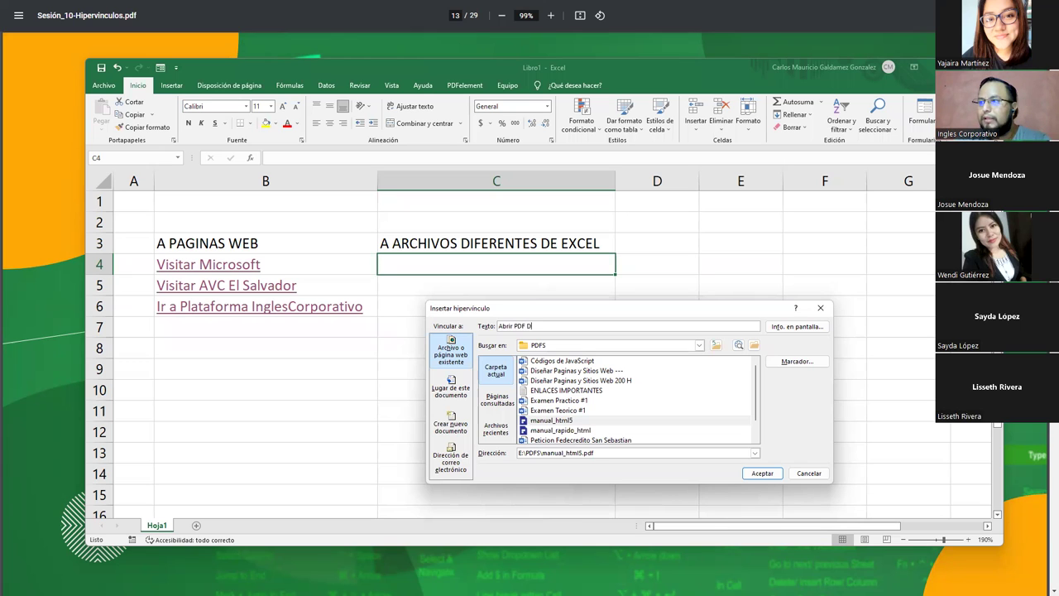
pyautogui.write('e HTML5')
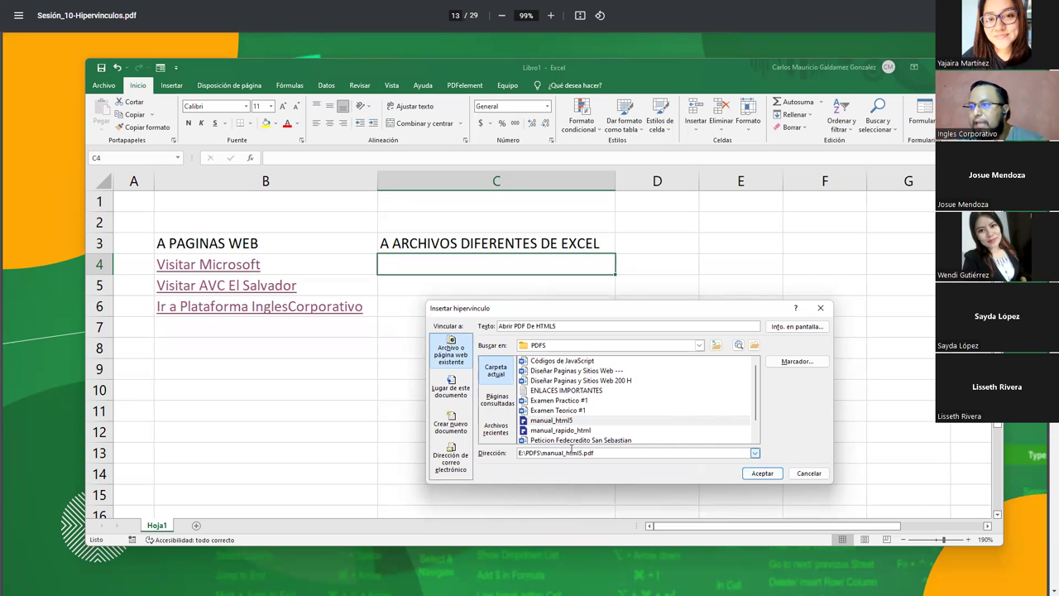
pyautogui.click(565, 421)
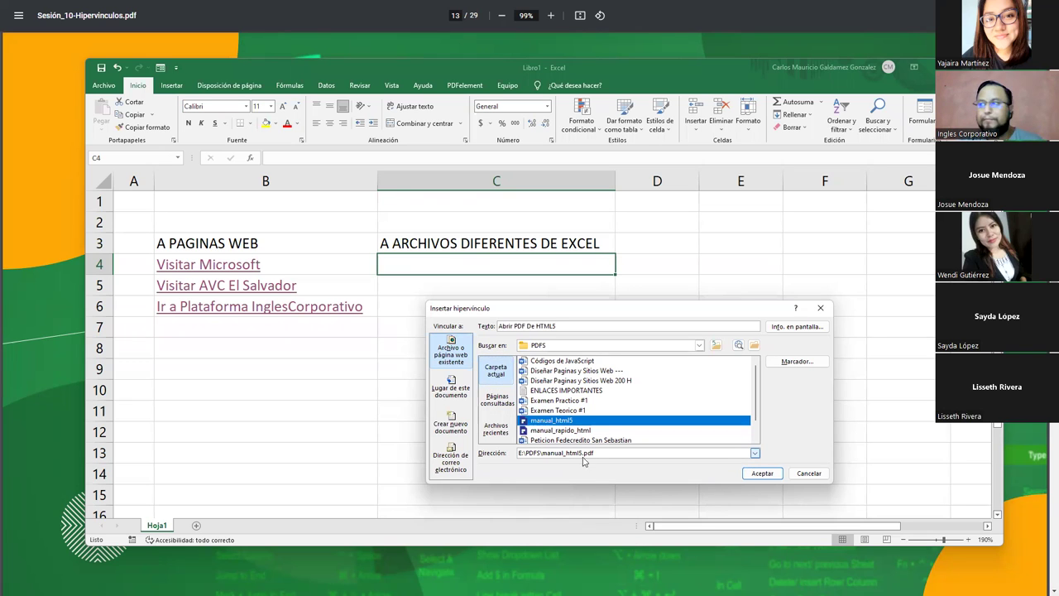
pyautogui.click(762, 477)
# Follow the 'Abrir PDF De HTML5' link in C4 and allow it past the security warning
pyautogui.click(492, 287)
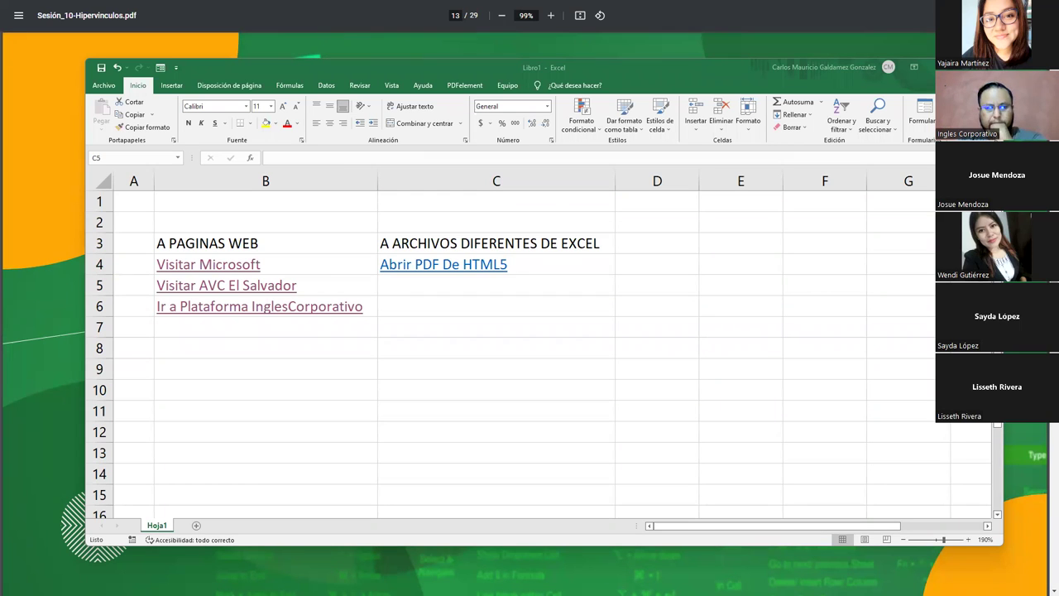
pyautogui.click(481, 289)
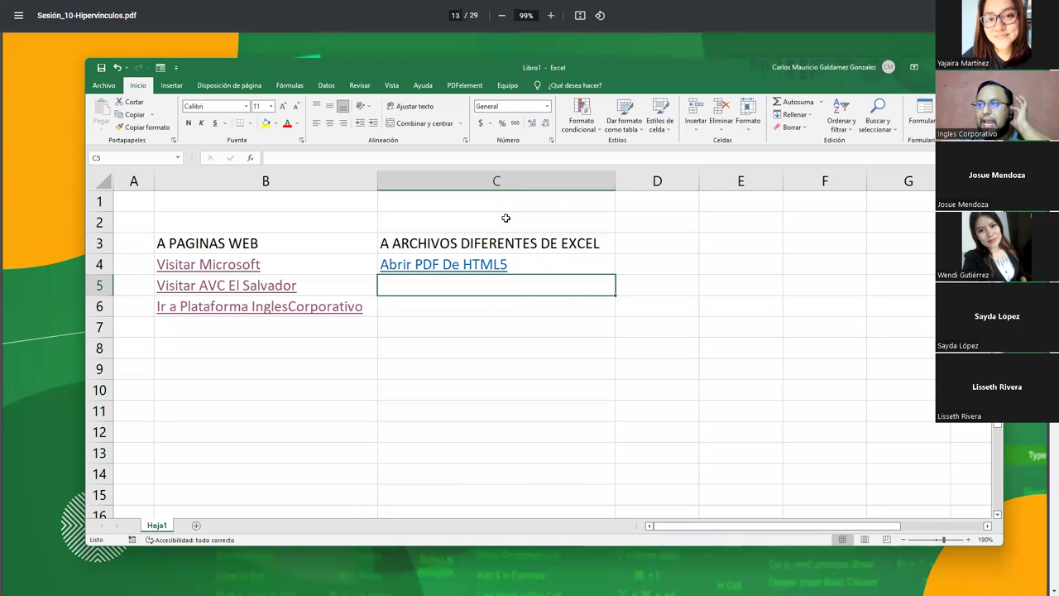
pyautogui.click(594, 242)
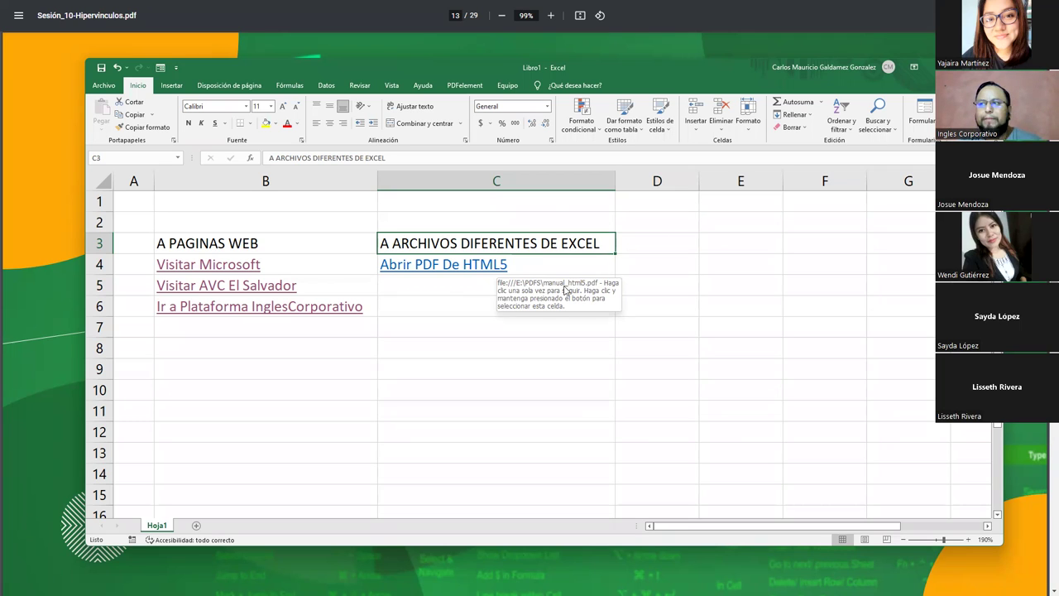
pyautogui.click(438, 300)
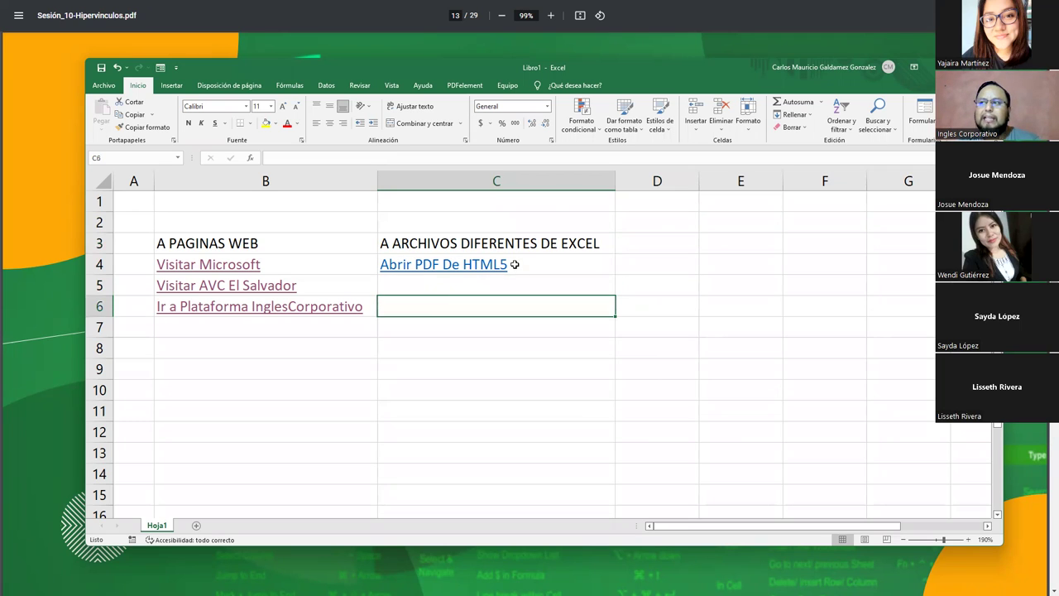
pyautogui.click(550, 266)
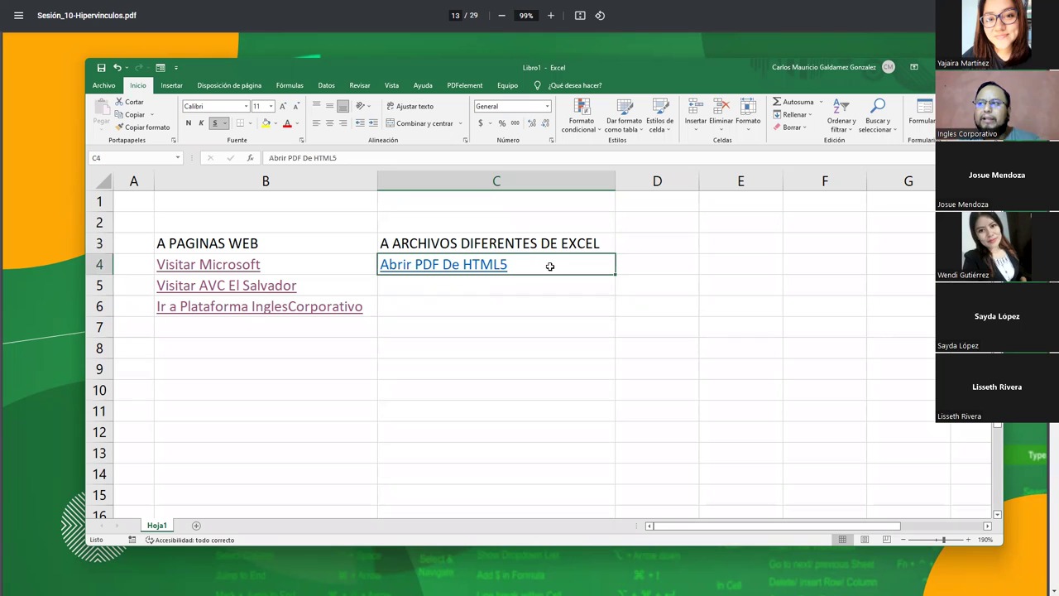
pyautogui.click(466, 270)
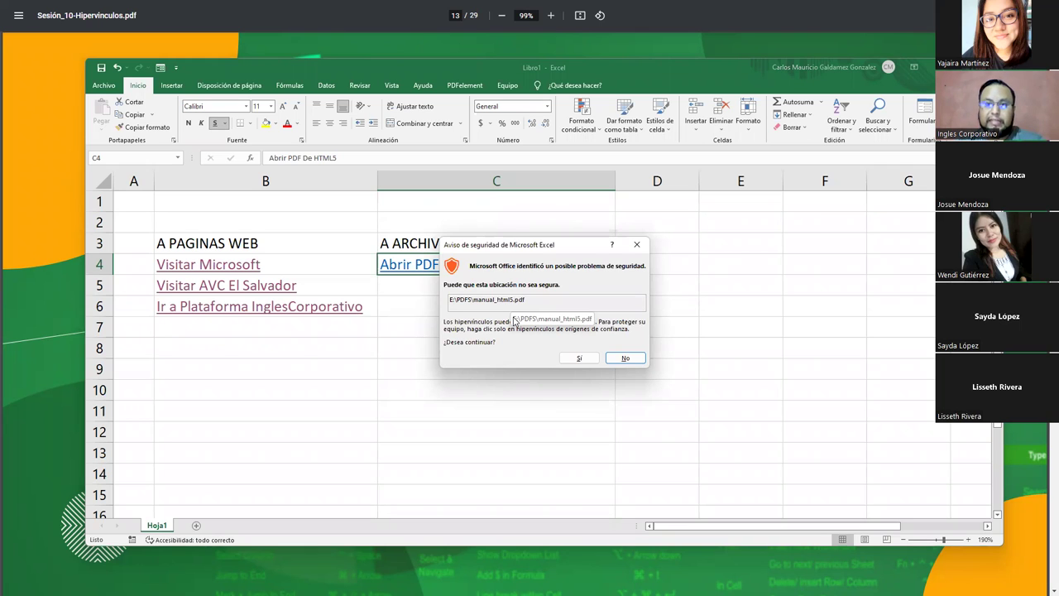
pyautogui.click(575, 358)
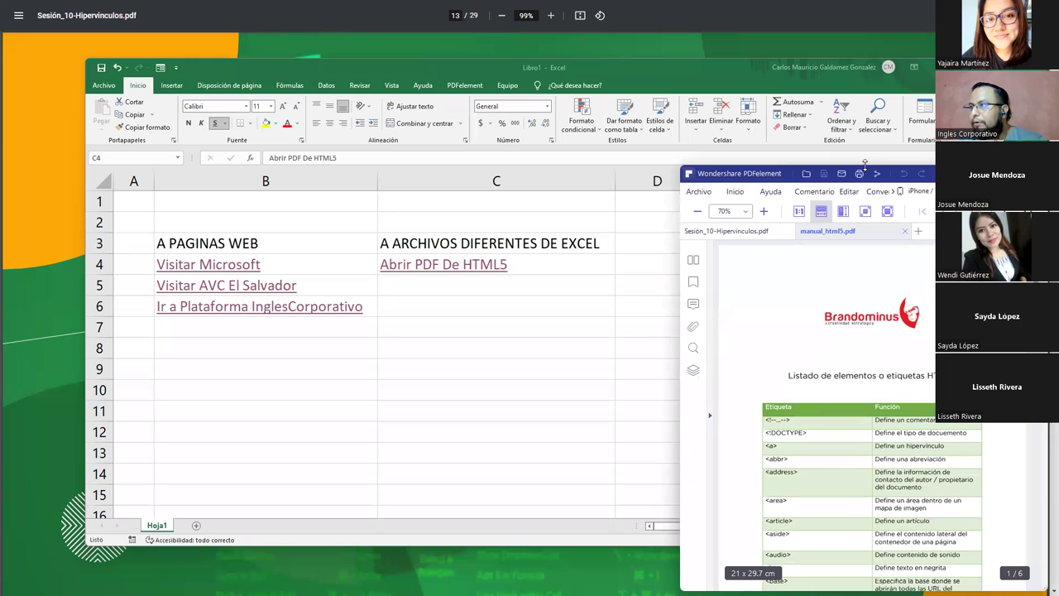
# Shorten the PDFelement window and scroll down through the HTML5 manual pages
pyautogui.moveTo(865, 163); pyautogui.dragTo(764, 267)
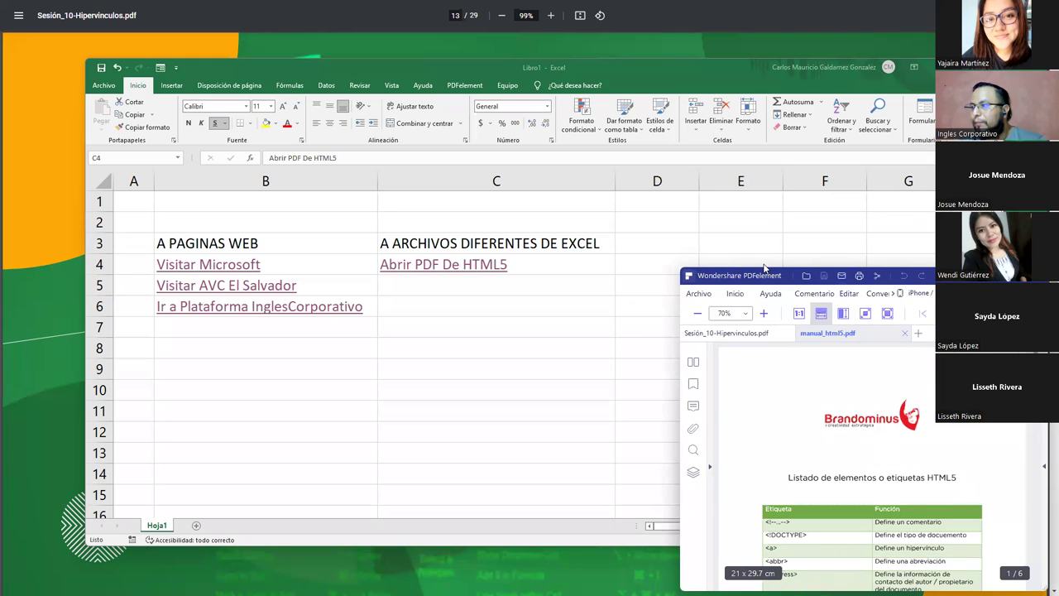
pyautogui.scroll(-10, 844, 413)
pyautogui.scroll(-5, 835, 434)
pyautogui.scroll(-3, 835, 434)
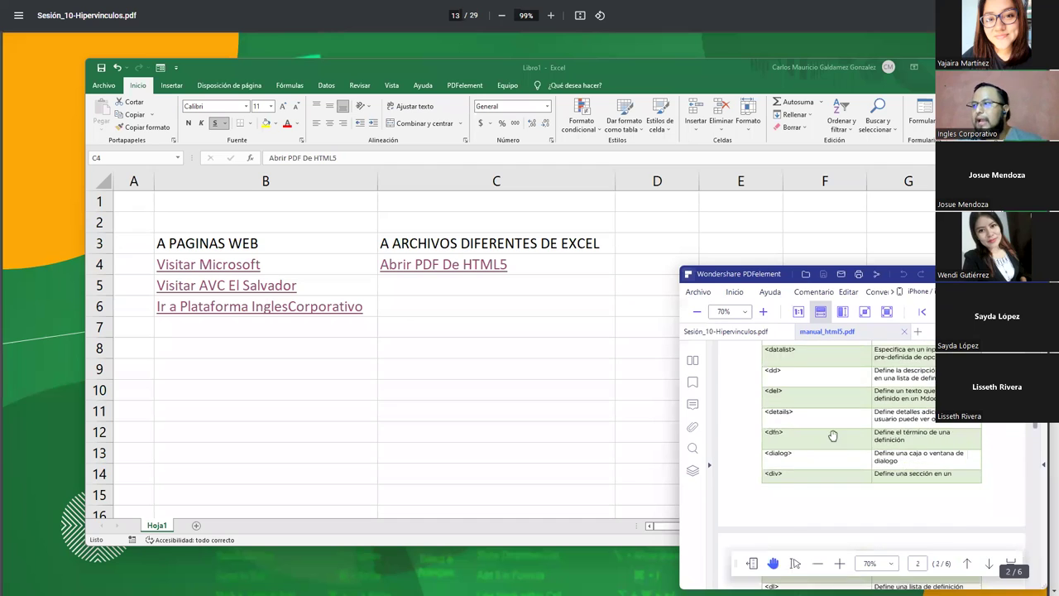
pyautogui.scroll(-5, 835, 435)
pyautogui.scroll(-5, 835, 434)
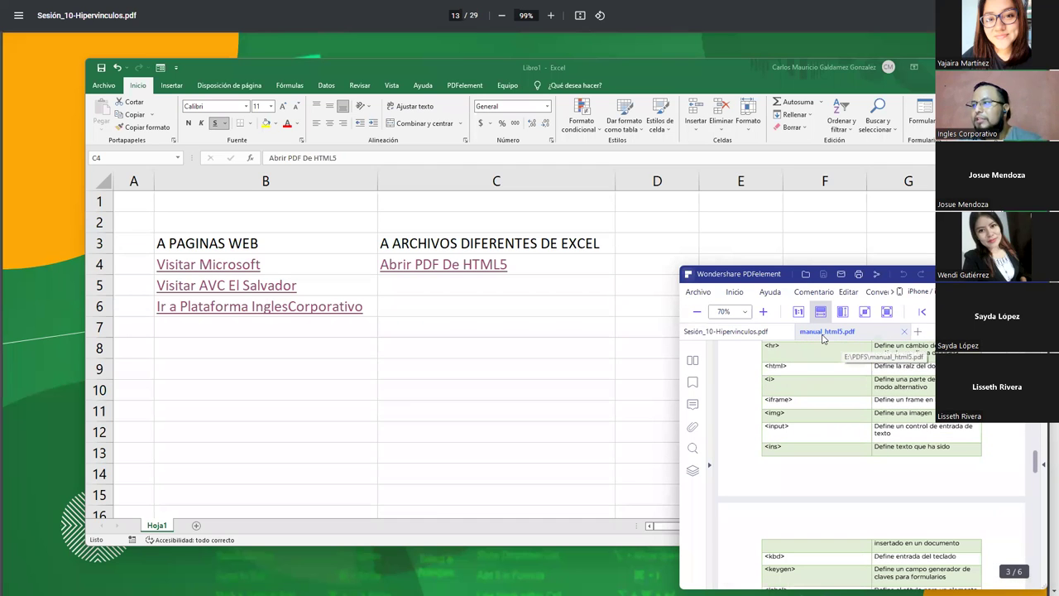
pyautogui.scroll(-5, 844, 459)
pyautogui.scroll(-3, 851, 470)
pyautogui.scroll(-3, 853, 439)
pyautogui.scroll(-3, 839, 419)
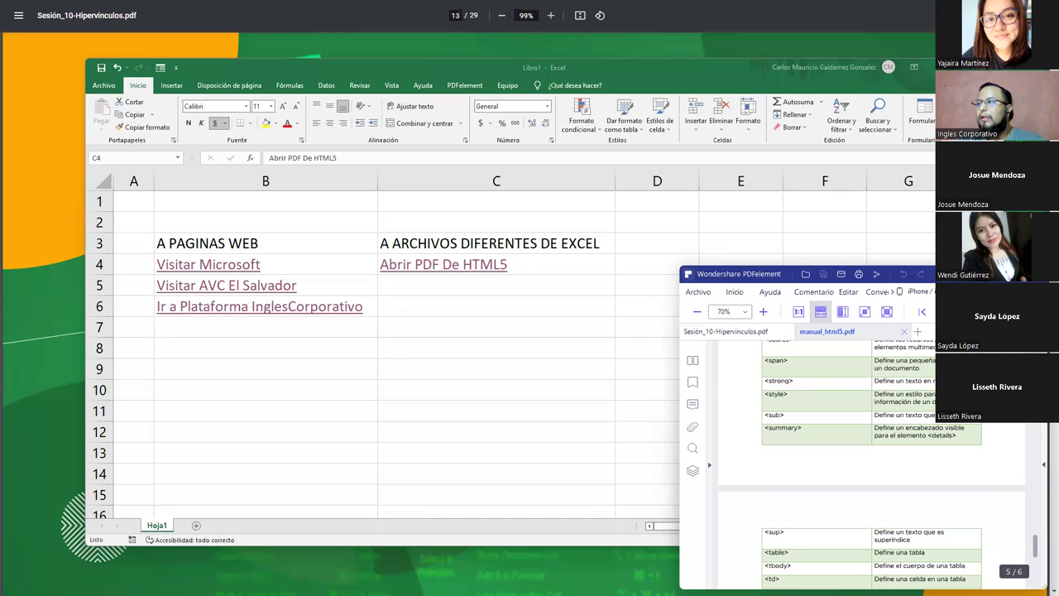
# Close PDFelement with all its tabs and select cell C5 in Excel
pyautogui.click(1034, 274)
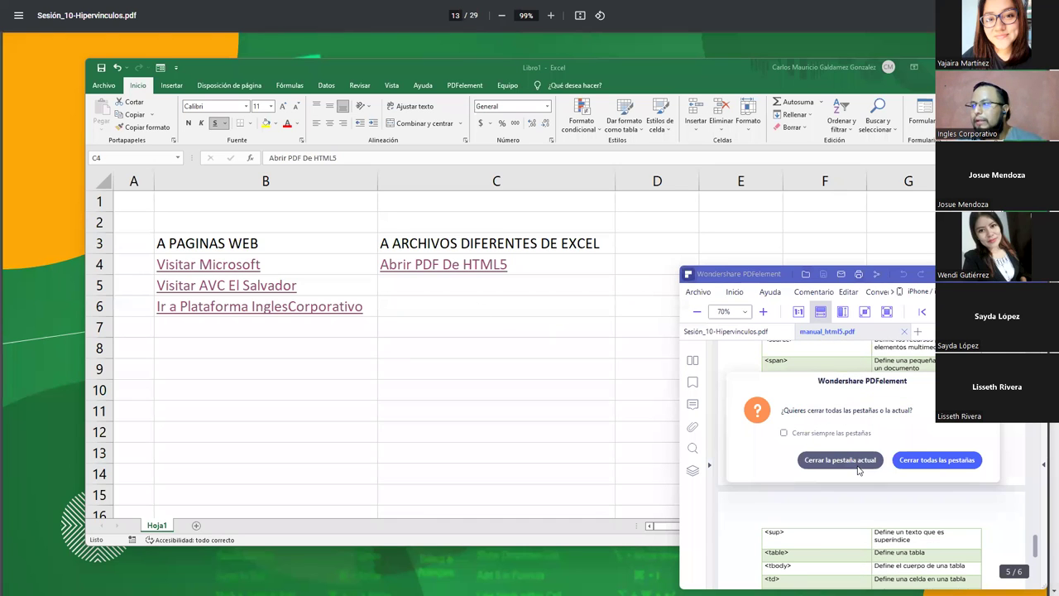
pyautogui.click(930, 467)
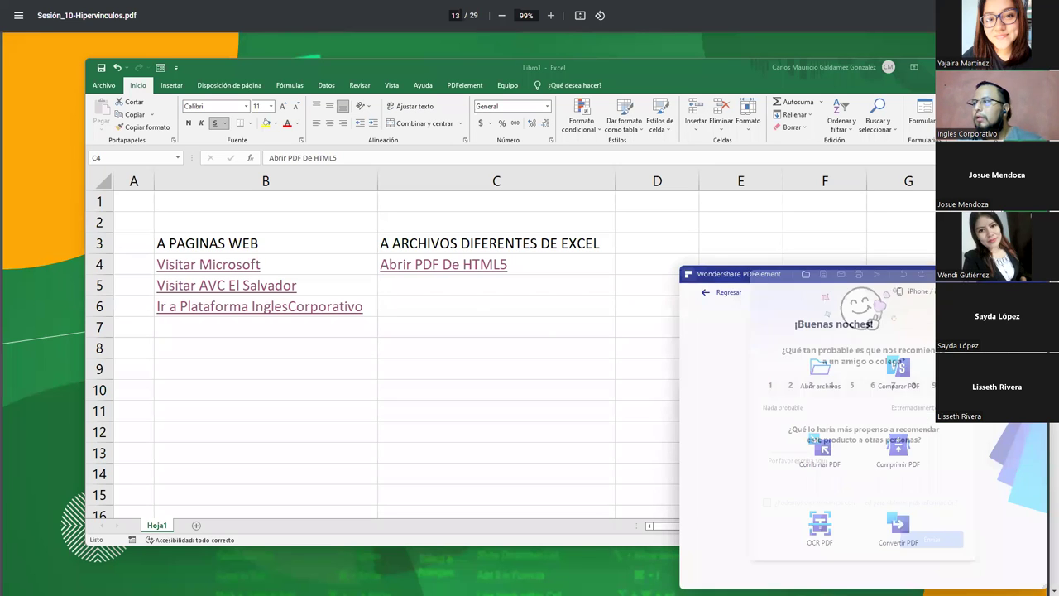
pyautogui.click(416, 278)
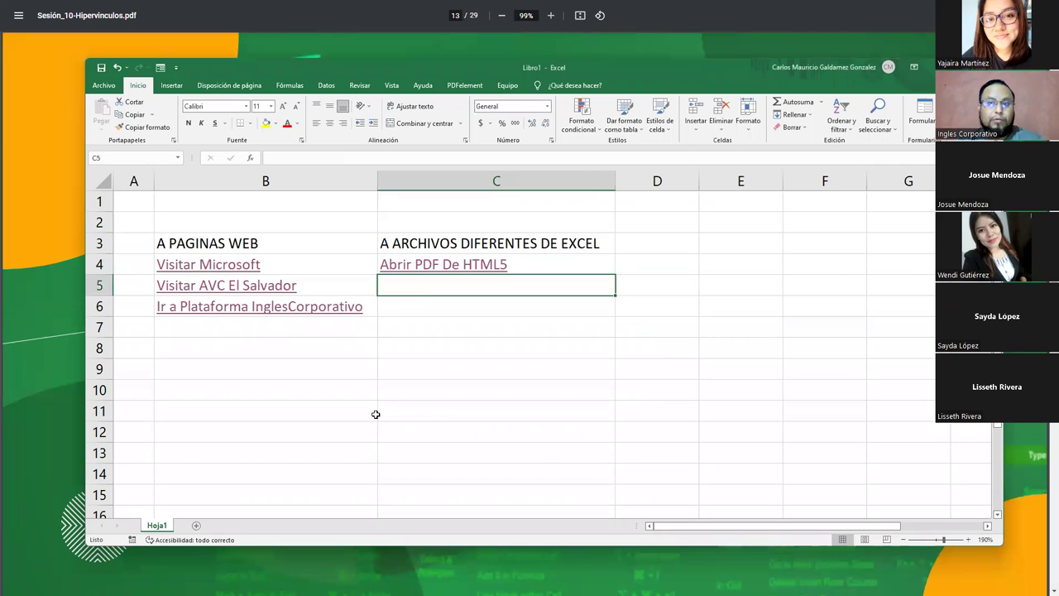
# Cancel the stray 'Abrir' entry in C5 and start a hyperlink from the Insert ribbon
pyautogui.write('Abrir')
pyautogui.press('Escape')
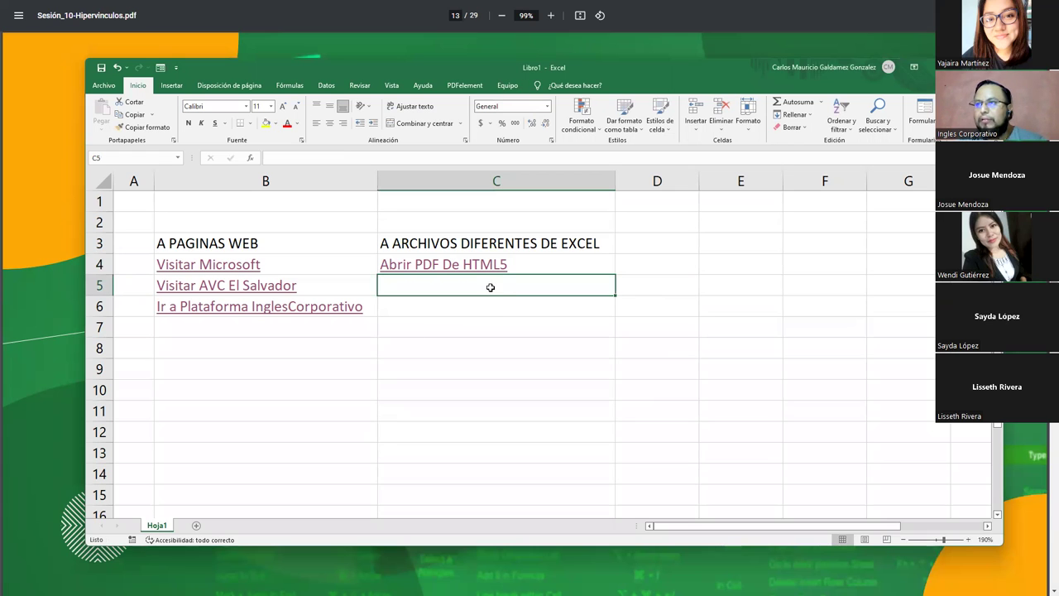
pyautogui.click(171, 85)
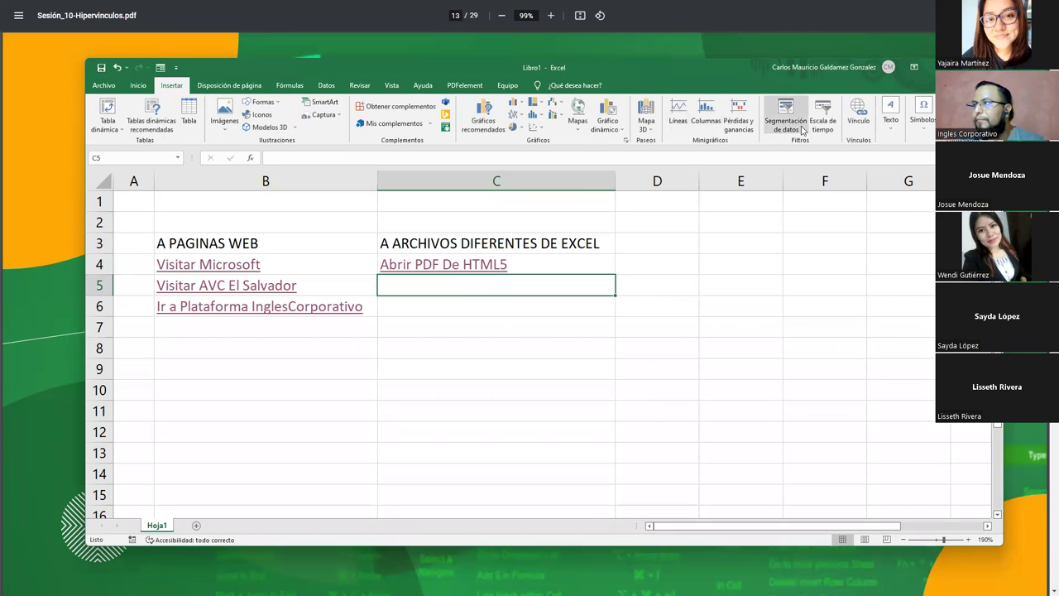
pyautogui.click(849, 116)
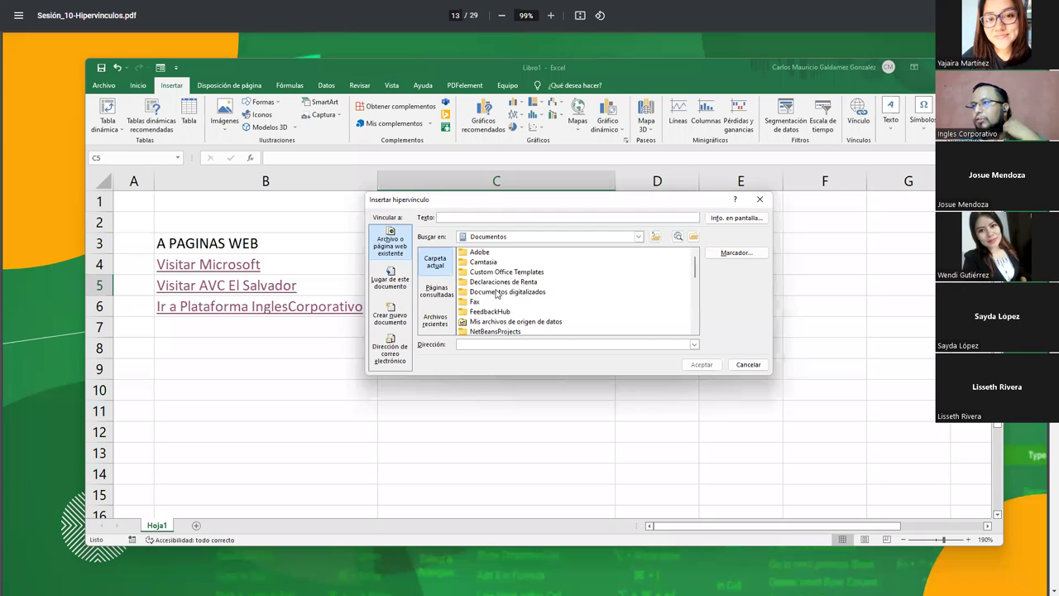
# Browse the Documentos folder and select CALENDARIO DE ACTIVIDADES.docx as the link target
pyautogui.click(638, 237)
pyautogui.scroll(-1, 537, 307)
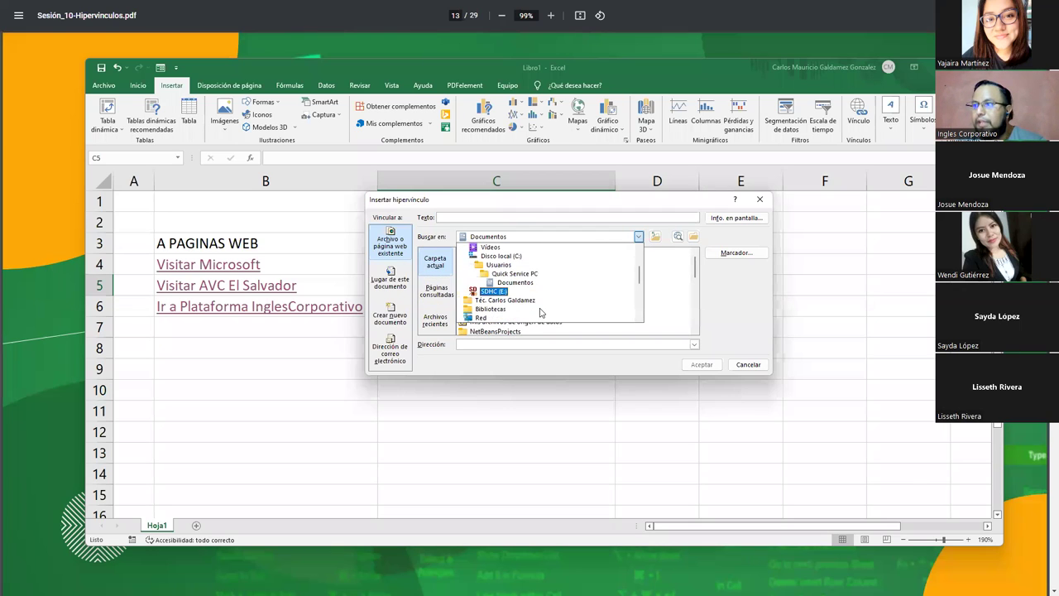
pyautogui.scroll(-1, 510, 296)
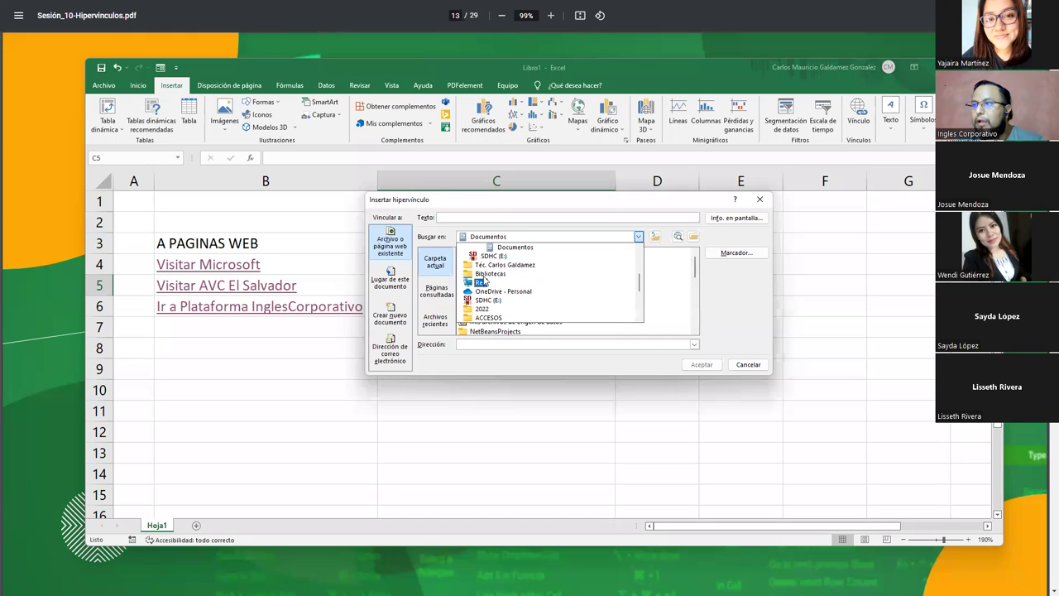
pyautogui.scroll(1, 513, 296)
pyautogui.scroll(1, 505, 291)
pyautogui.scroll(1, 497, 287)
pyautogui.click(498, 273)
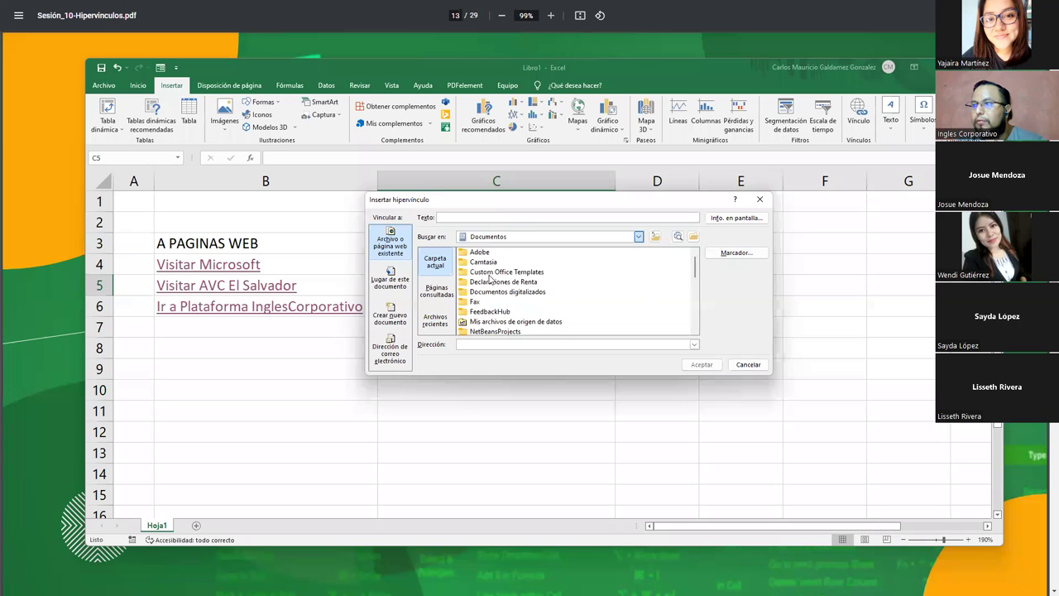
pyautogui.scroll(-3, 534, 300)
pyautogui.scroll(-3, 542, 303)
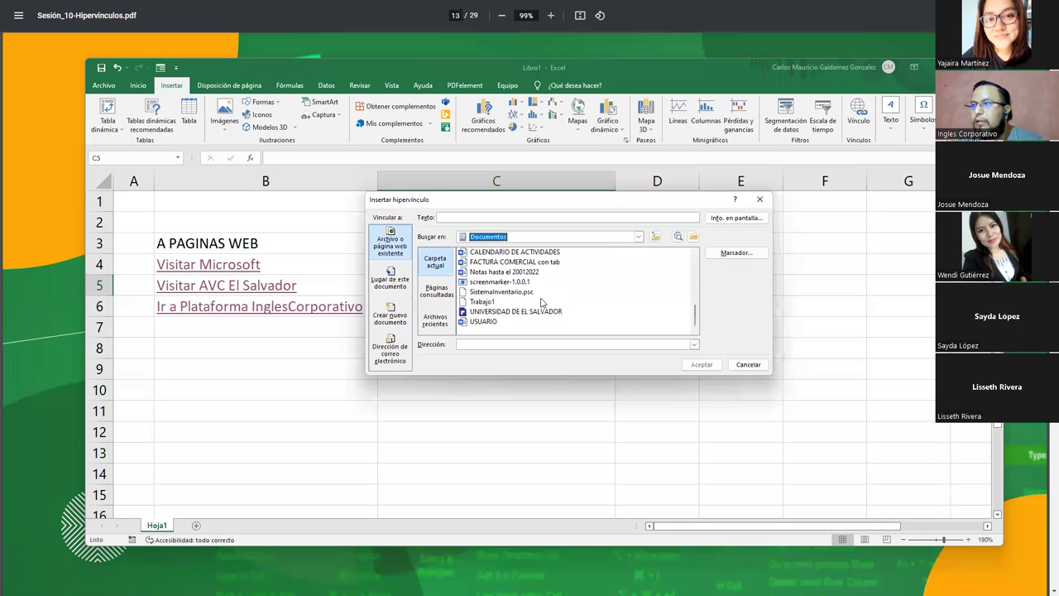
pyautogui.scroll(1, 537, 301)
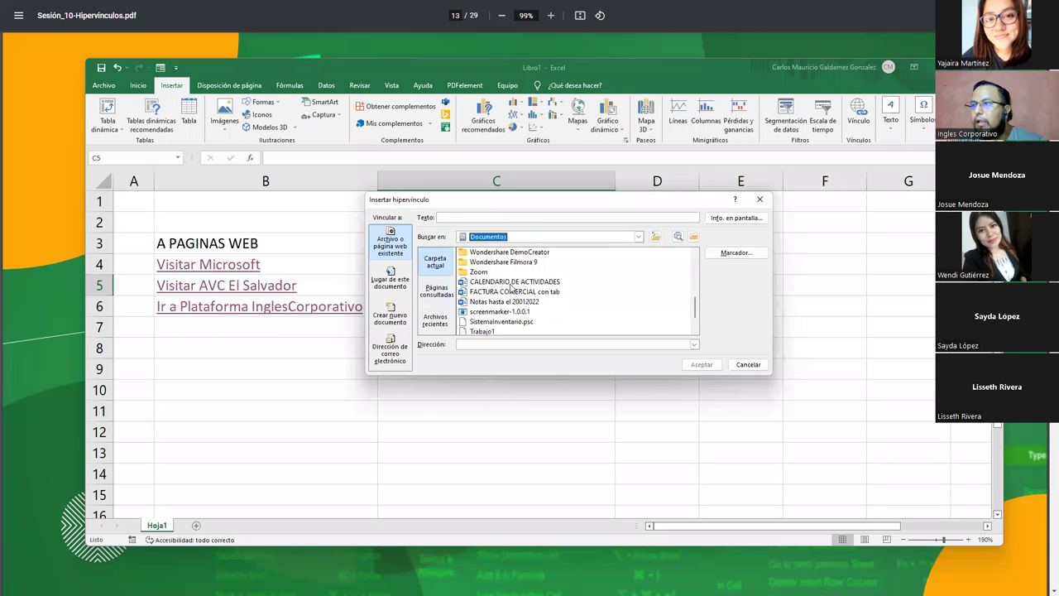
pyautogui.click(513, 282)
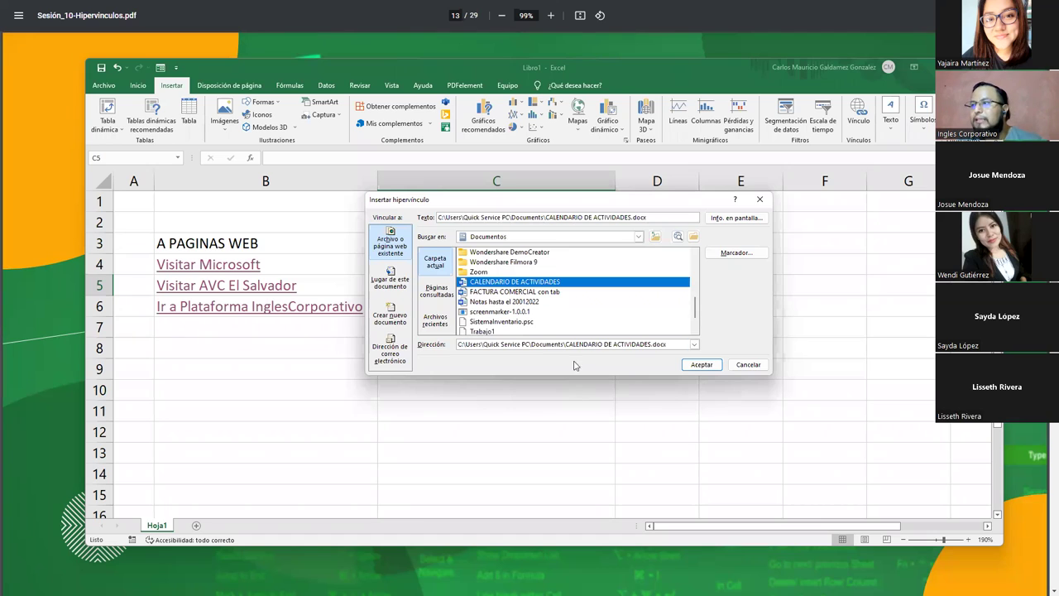
# Replace the display text with 'Abrir Calendario de Actividades en Word', keeping the calendar file targeted
pyautogui.moveTo(668, 217); pyautogui.dragTo(544, 217)
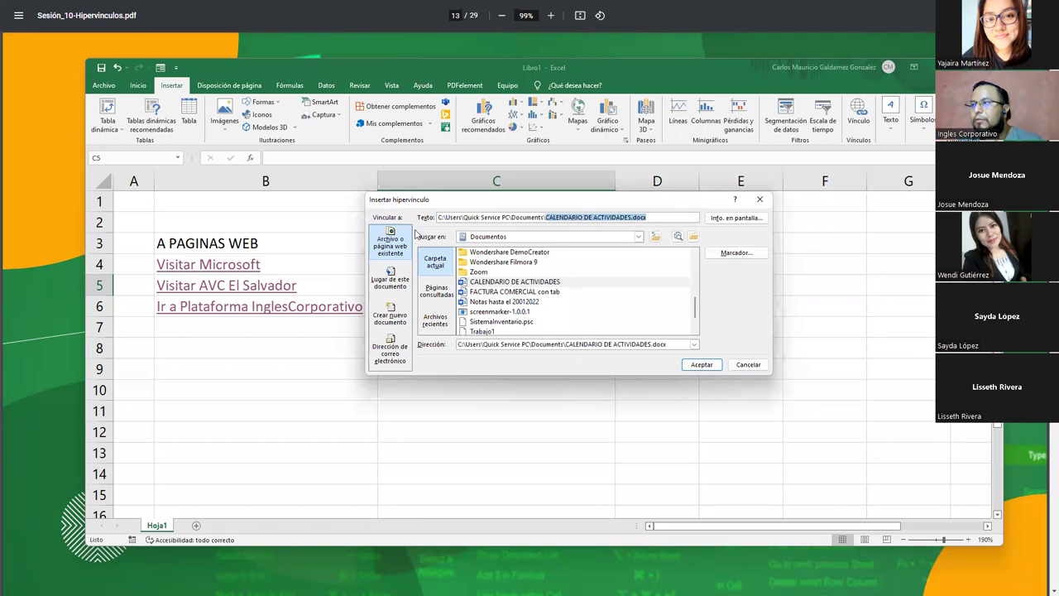
pyautogui.keyDown('shift'); pyautogui.click(444, 217); pyautogui.keyUp('shift')
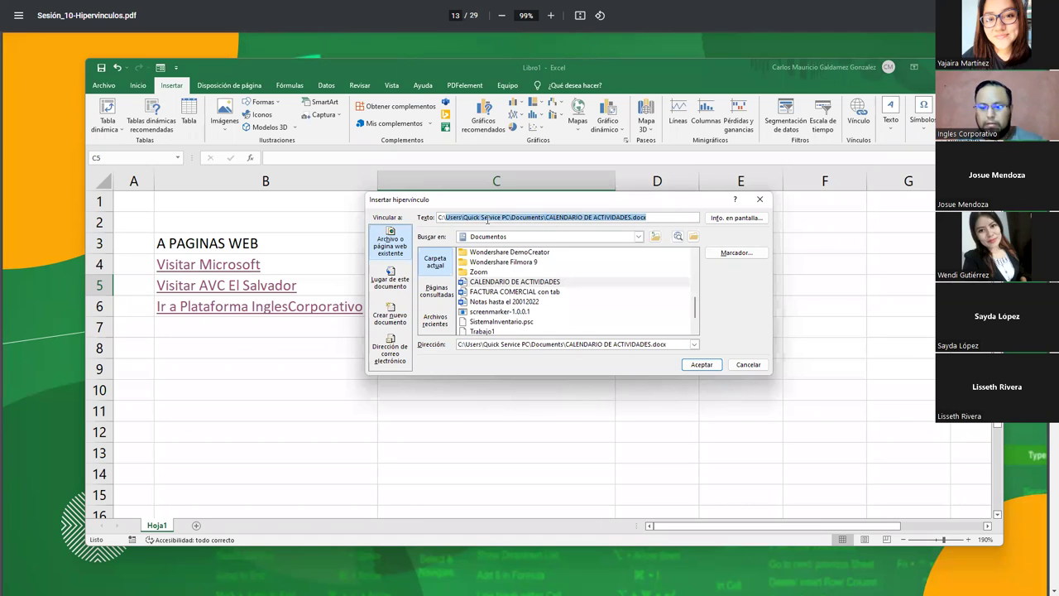
pyautogui.press('Home')
pyautogui.hotkey('shift', 'End')
pyautogui.press('BackSpace')
pyautogui.write('Abrir Ca')
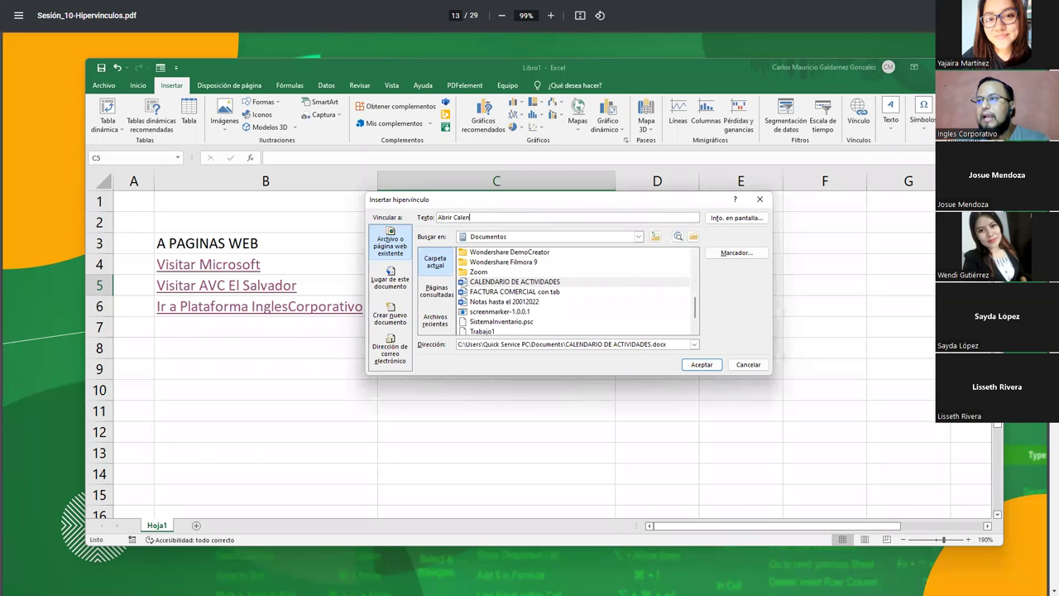
pyautogui.write('Actividadesd')
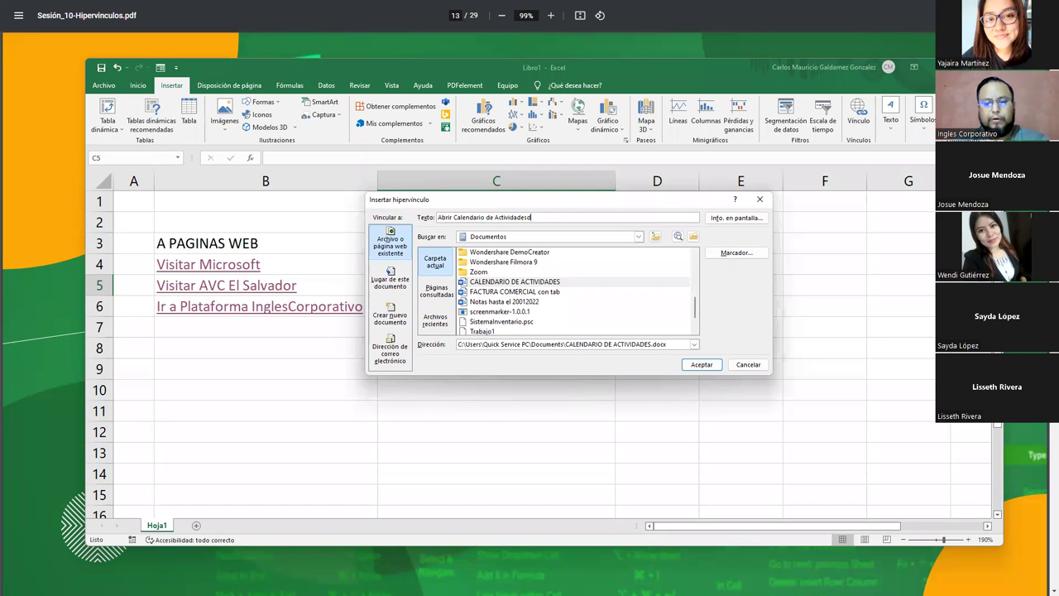
pyautogui.press('BackSpace')
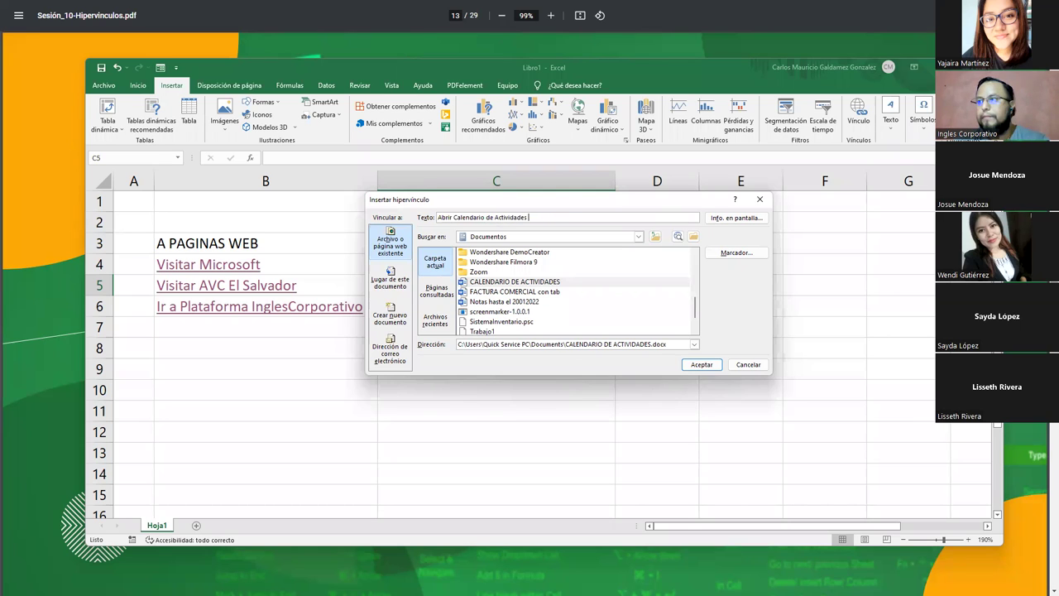
pyautogui.write('Wor')
pyautogui.press('BackSpace')
pyautogui.press('BackSpace')
pyautogui.press('BackSpace')
pyautogui.press('BackSpace')
pyautogui.press('BackSpace')
pyautogui.press('BackSpace')
pyautogui.write('en Word')
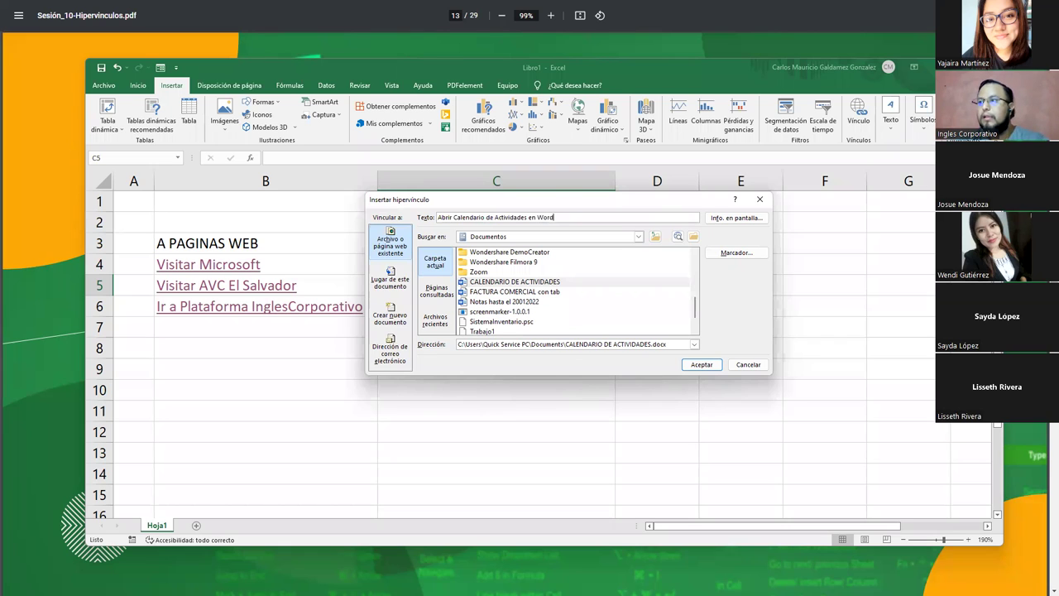
pyautogui.click(519, 282)
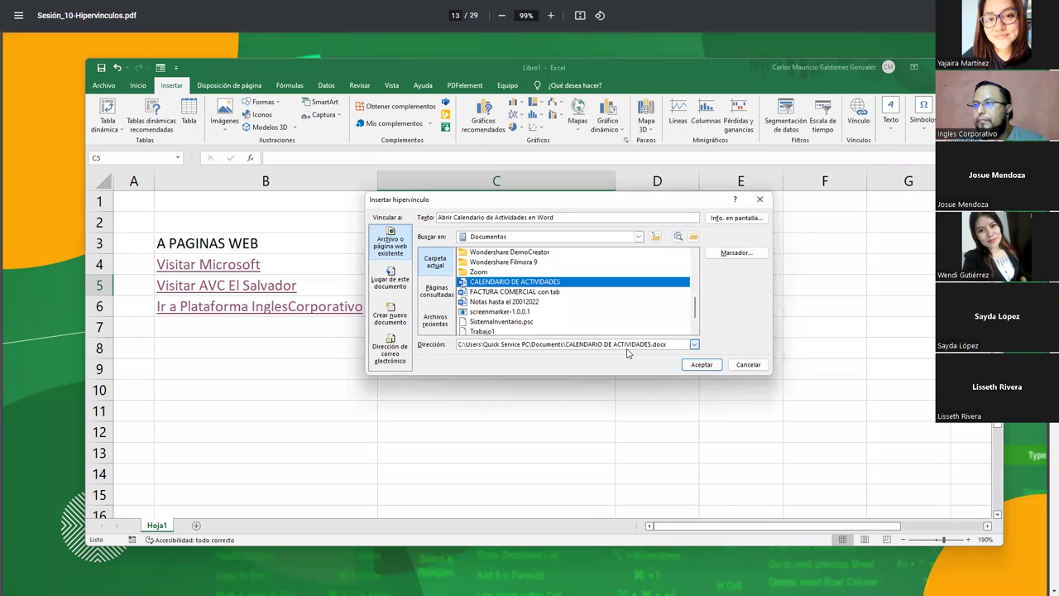
# Confirm the C5 link, auto-fit column C, and open the calendar past the security prompt
pyautogui.click(701, 364)
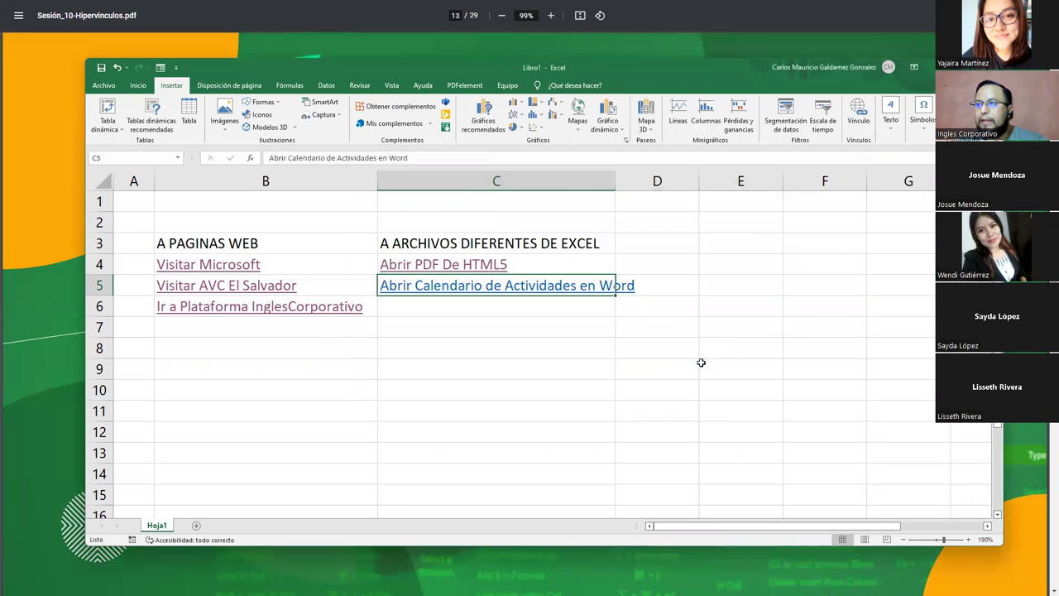
pyautogui.doubleClick(616, 180)
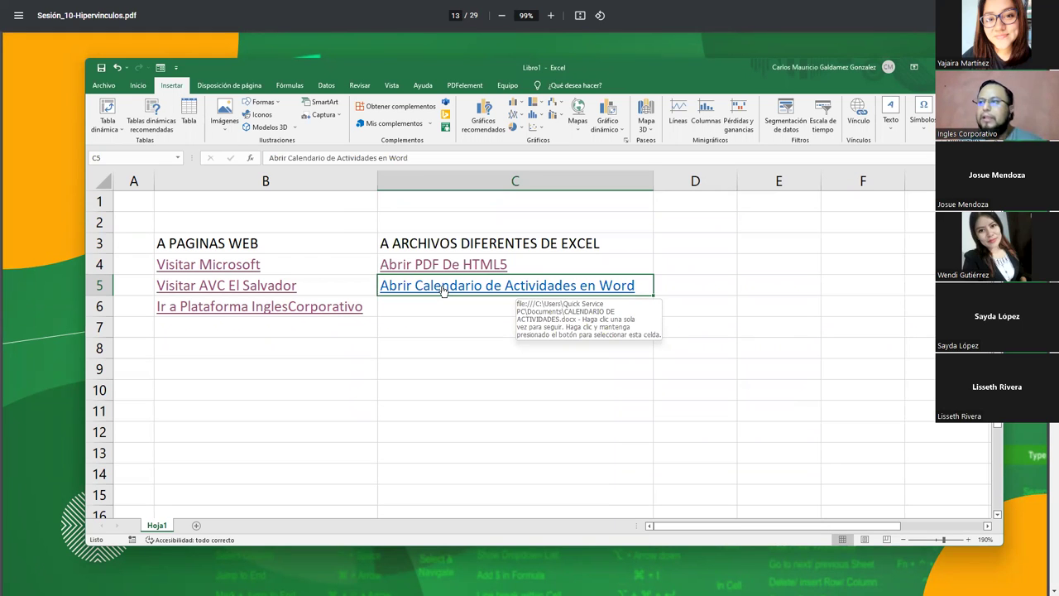
pyautogui.click(444, 289)
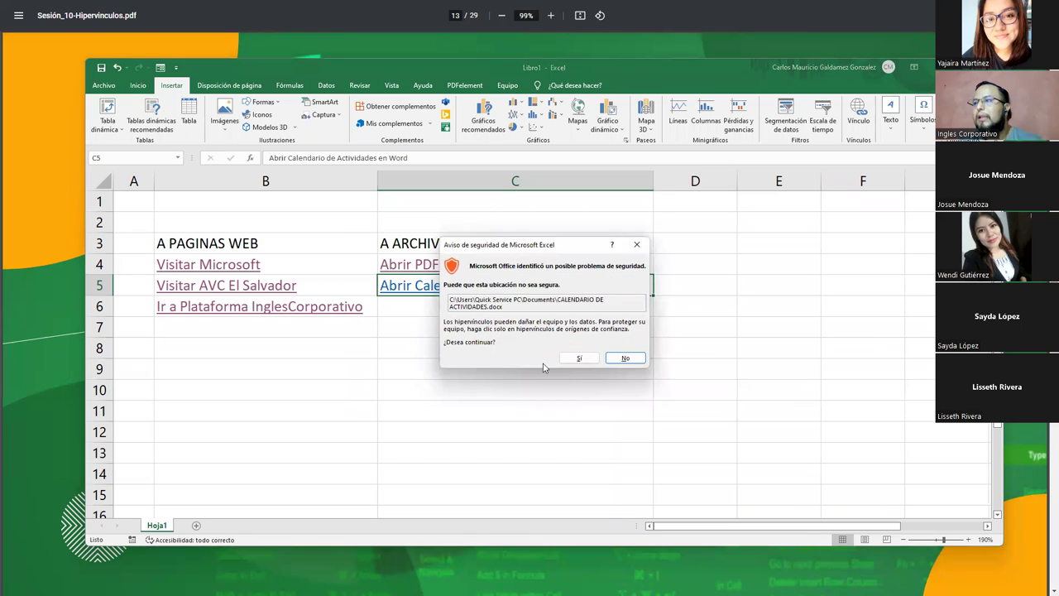
pyautogui.click(576, 362)
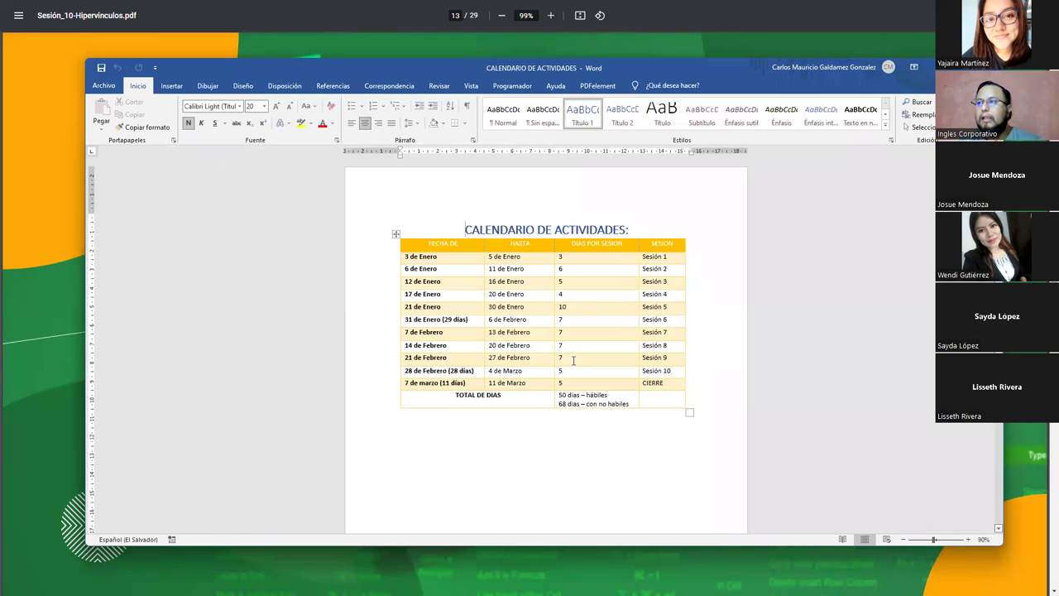
# Scroll down and back up through the calendar's schedule table in Word
pyautogui.scroll(-2, 572, 385)
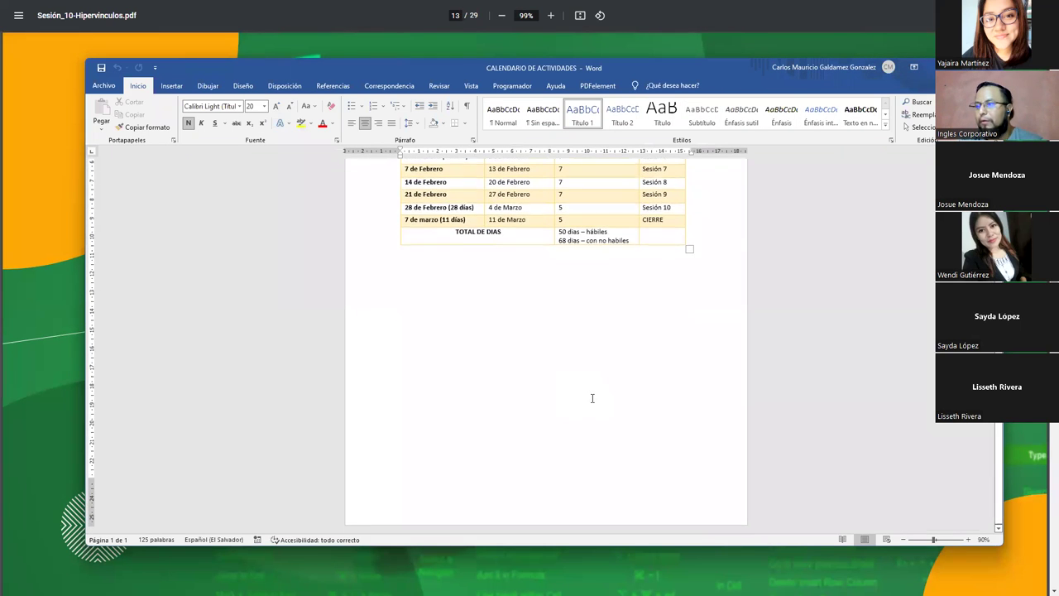
pyautogui.scroll(2, 590, 397)
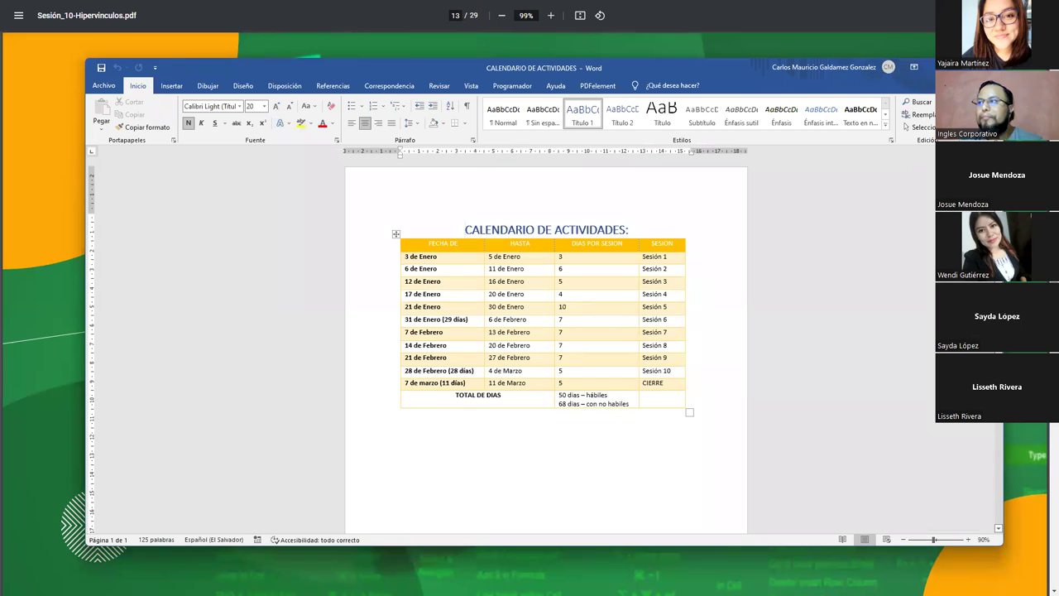
# Close the Word calendar and start a hyperlink in cell C6 via the right-click menu
pyautogui.hotkey('alt', 'F4')
pyautogui.click(397, 306)
pyautogui.rightClick(396, 305)
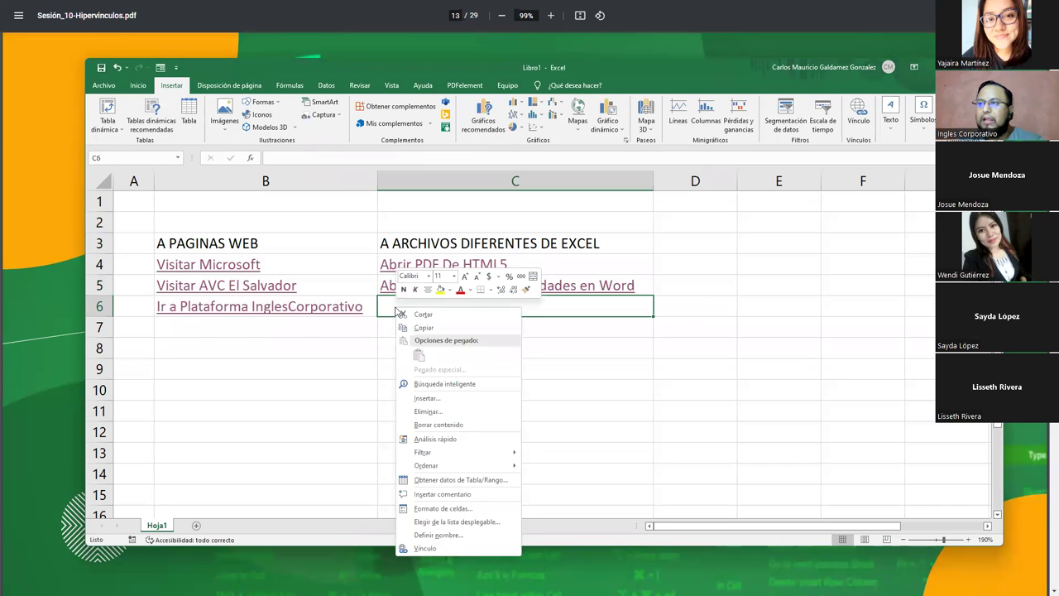
pyautogui.click(452, 548)
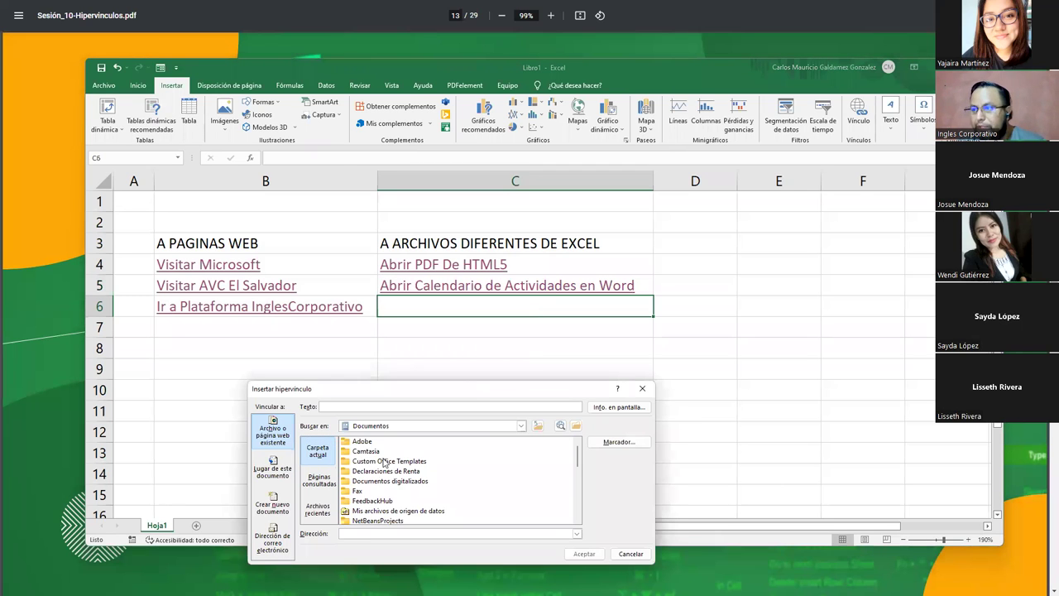
# Browse to Vídeos > Capturas, reposition the hyperlink dialog, and reopen the Buscar en list
pyautogui.click(521, 425)
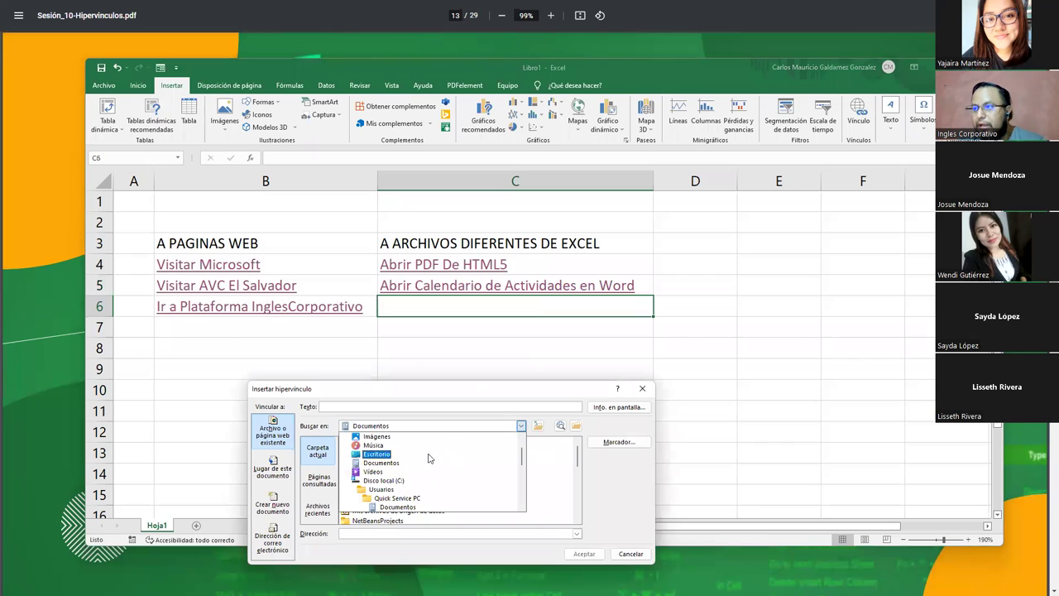
pyautogui.click(396, 472)
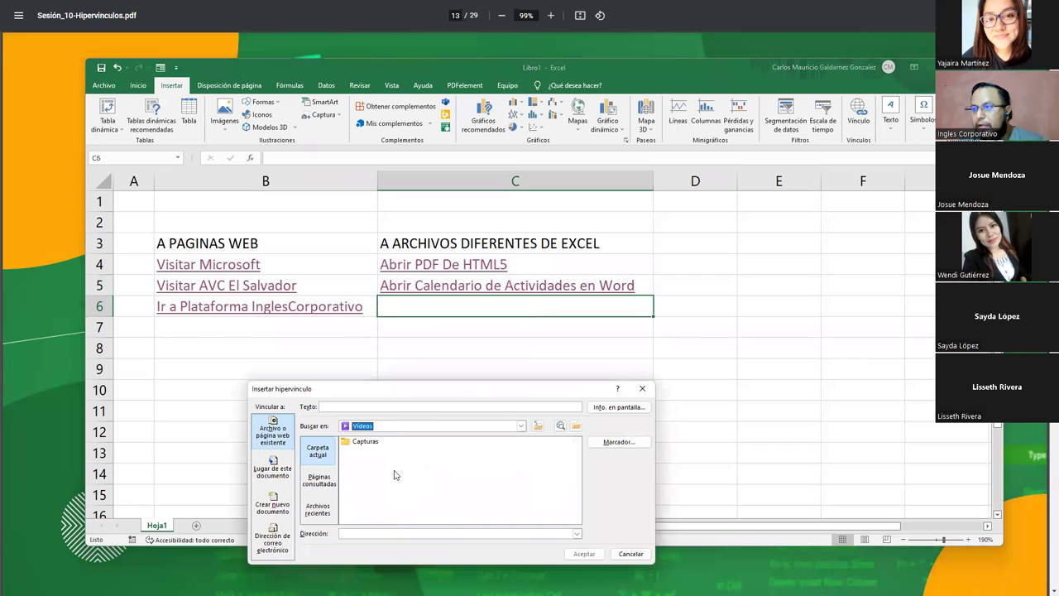
pyautogui.doubleClick(361, 444)
pyautogui.click(520, 426)
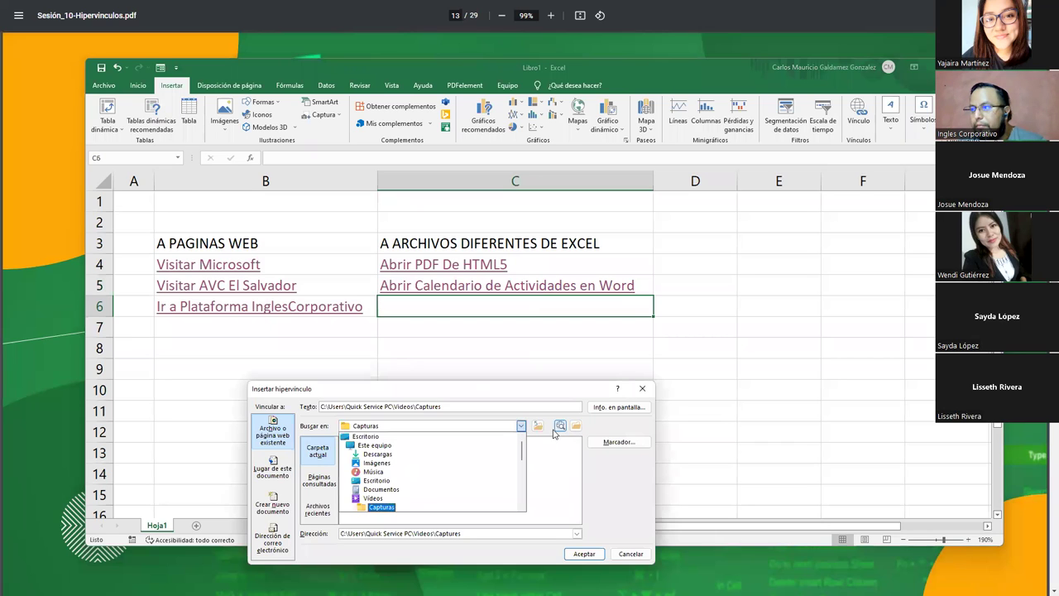
pyautogui.click(558, 428)
pyautogui.click(559, 426)
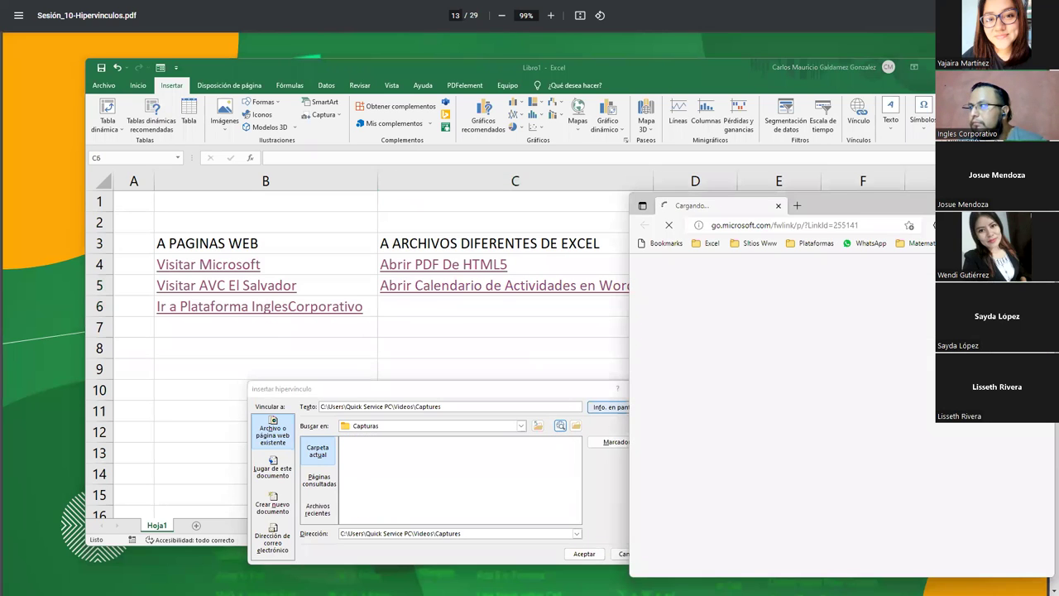
pyautogui.click(495, 393)
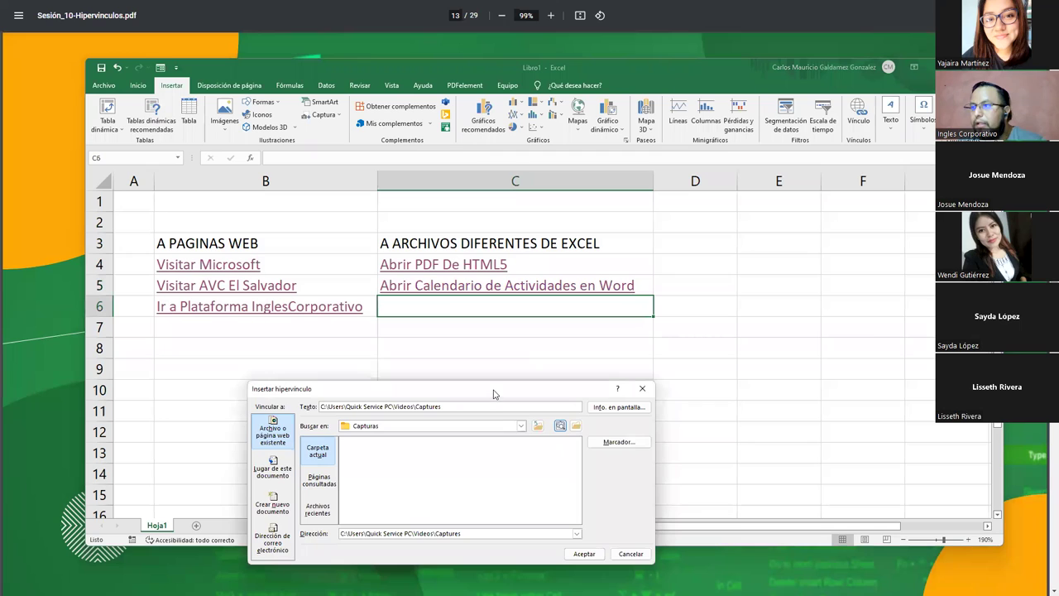
pyautogui.moveTo(495, 394); pyautogui.dragTo(697, 161)
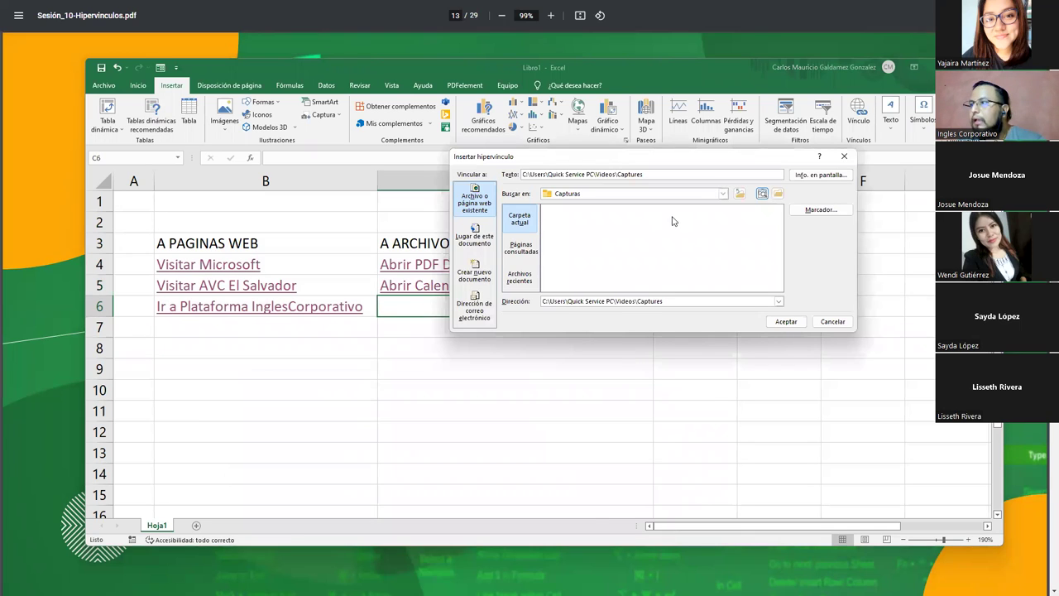
pyautogui.click(722, 194)
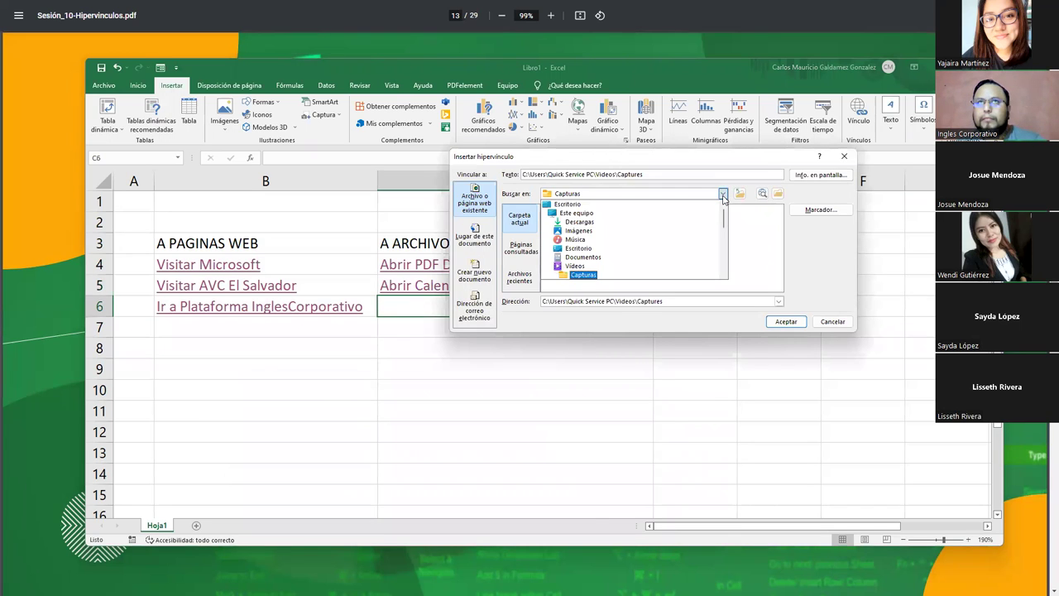
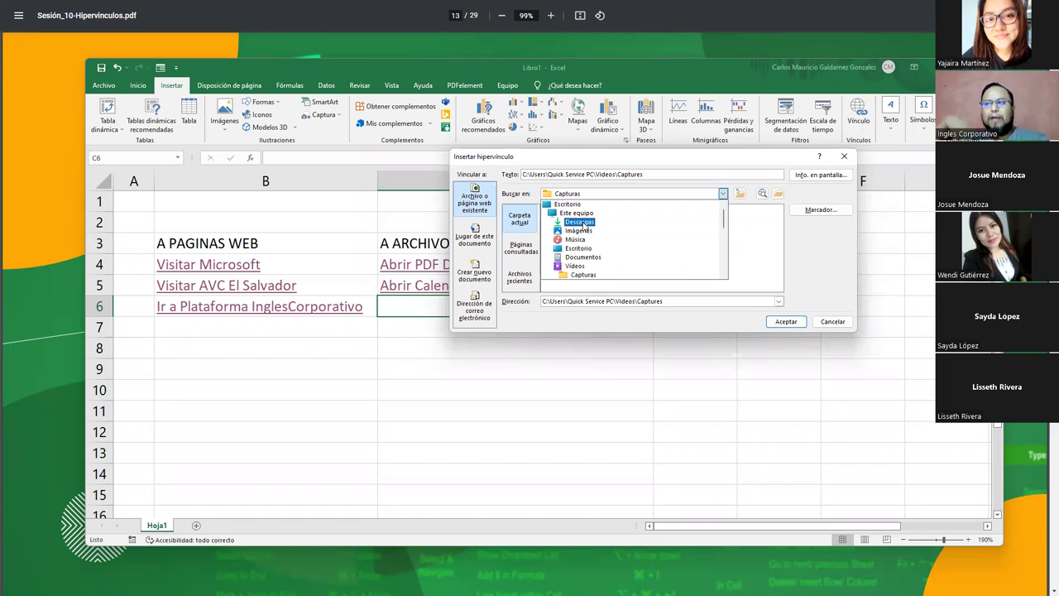
# Choose the Downloads video 'Agregar a Libro y combinar publicación.mp4' as the link target
pyautogui.click(580, 223)
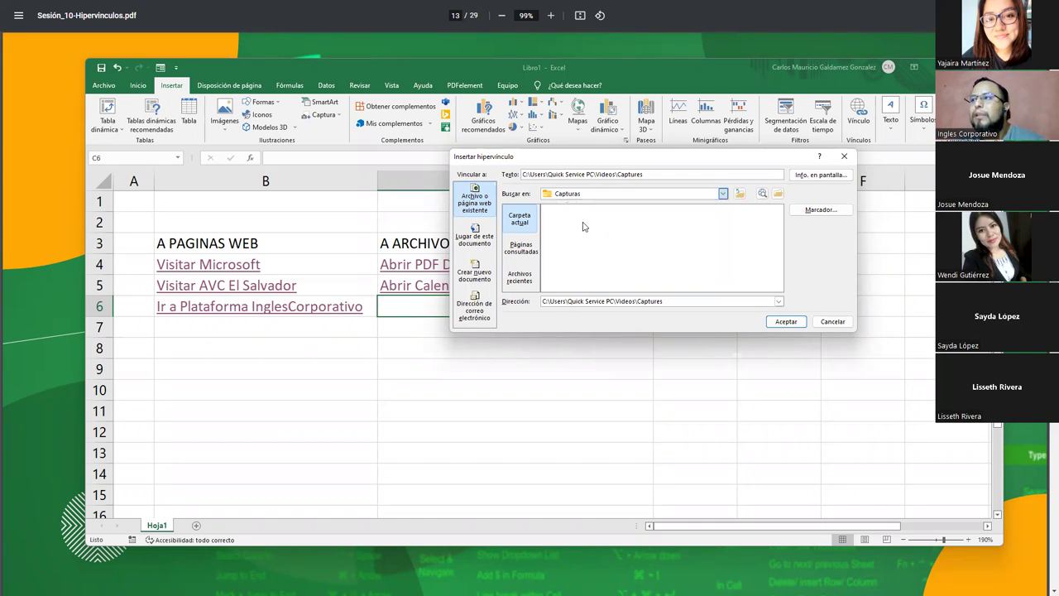
pyautogui.click(596, 260)
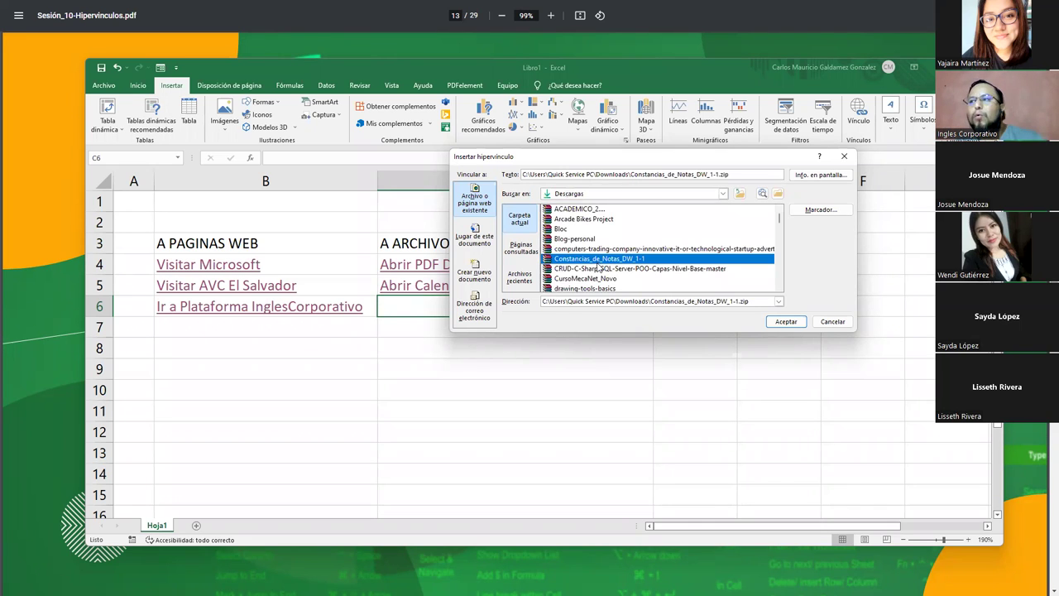
pyautogui.scroll(-5, 598, 266)
pyautogui.scroll(-5, 598, 267)
pyautogui.scroll(-5, 599, 268)
pyautogui.scroll(-5, 599, 269)
pyautogui.scroll(-2, 599, 268)
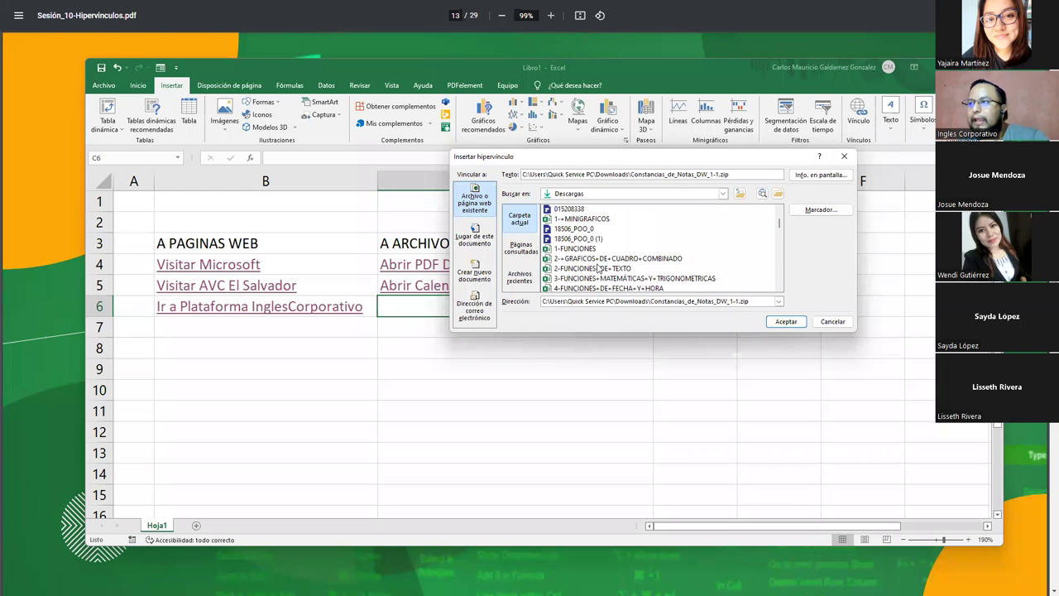
pyautogui.scroll(-2, 599, 268)
pyautogui.scroll(-2, 601, 270)
pyautogui.scroll(-2, 601, 271)
pyautogui.scroll(-1, 601, 271)
pyautogui.scroll(-1, 602, 270)
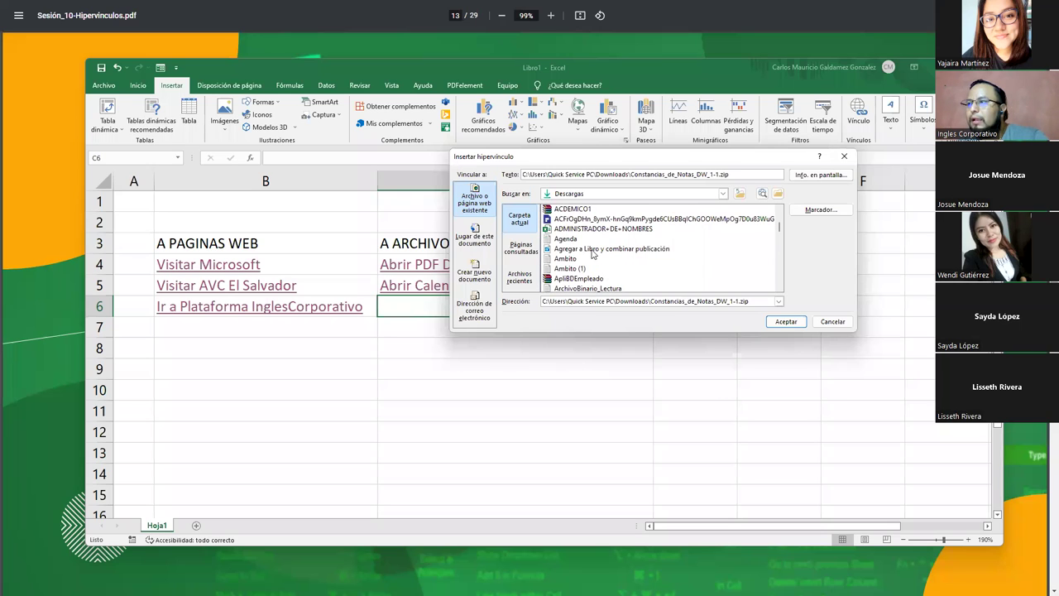
pyautogui.click(595, 249)
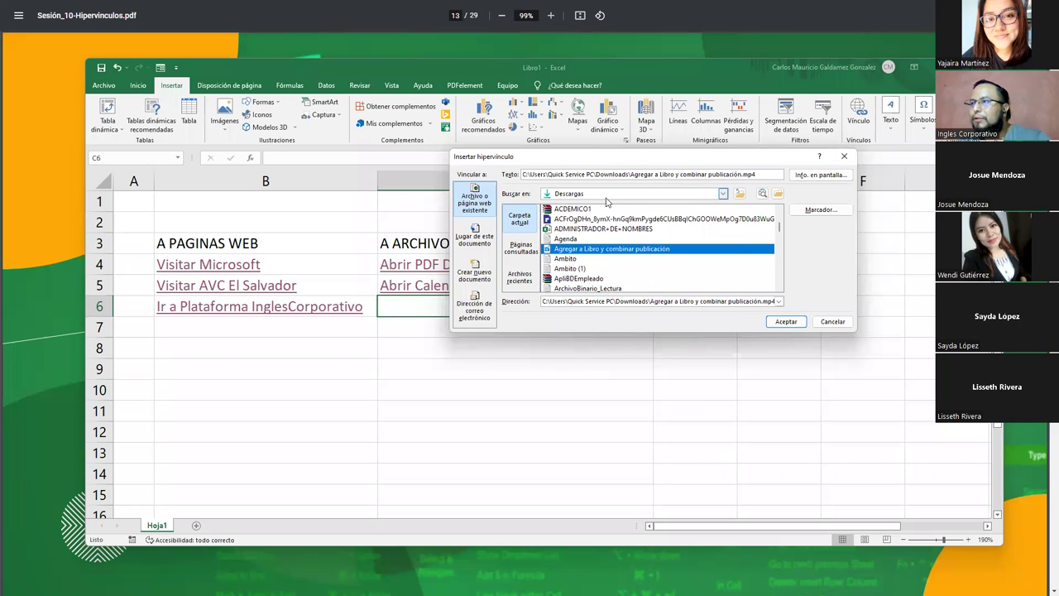
pyautogui.click(606, 196)
pyautogui.click(635, 174)
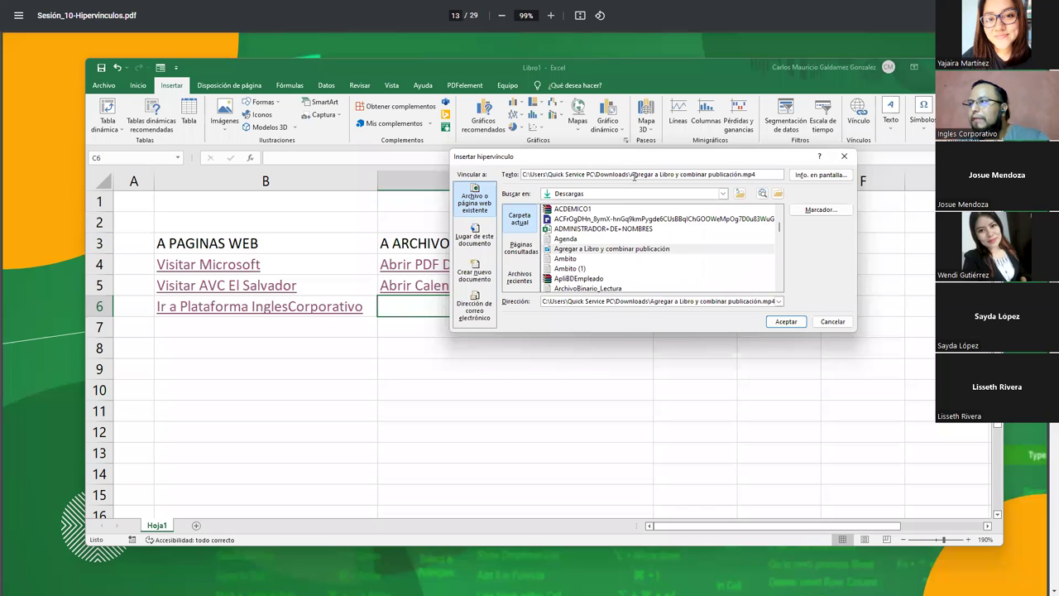
# Delete the folder path and .mp4 extension from the link's display text
pyautogui.moveTo(630, 173); pyautogui.dragTo(431, 170)
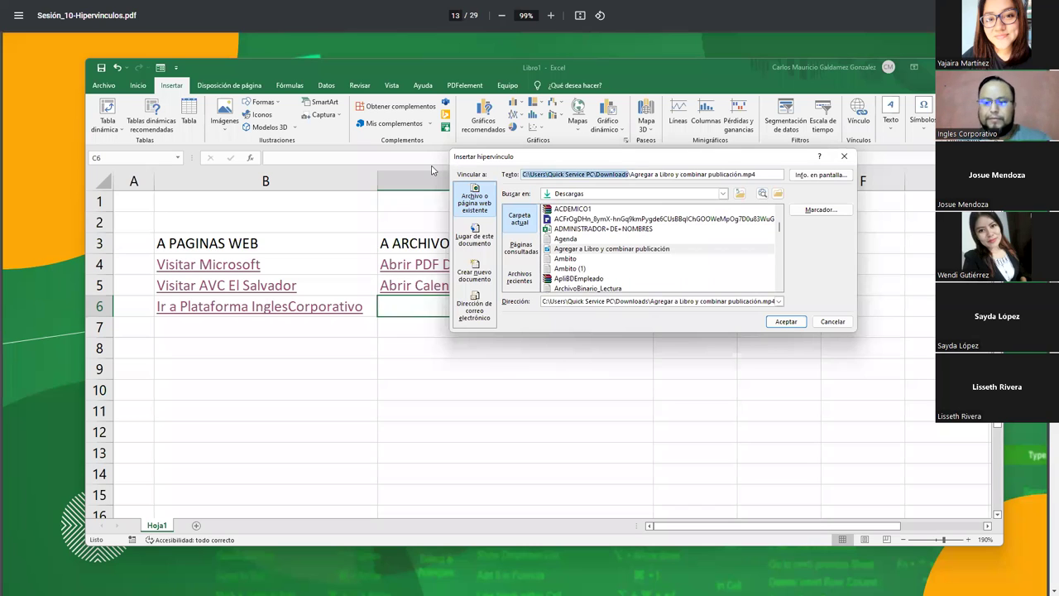
pyautogui.press('BackSpace')
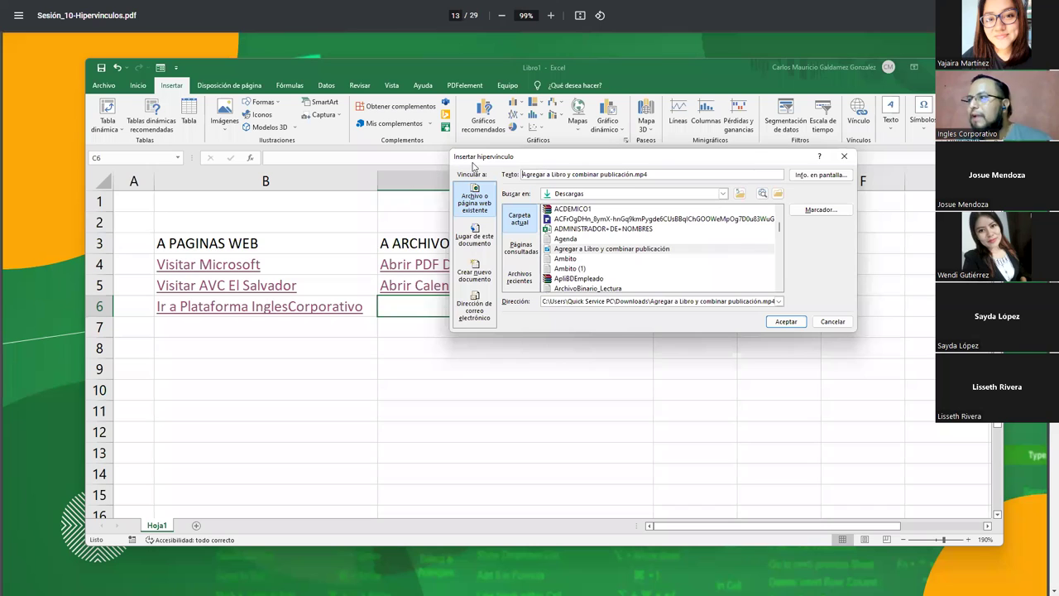
pyautogui.press('BackSpace')
pyautogui.press('BackSpace')
pyautogui.press('BackSpace')
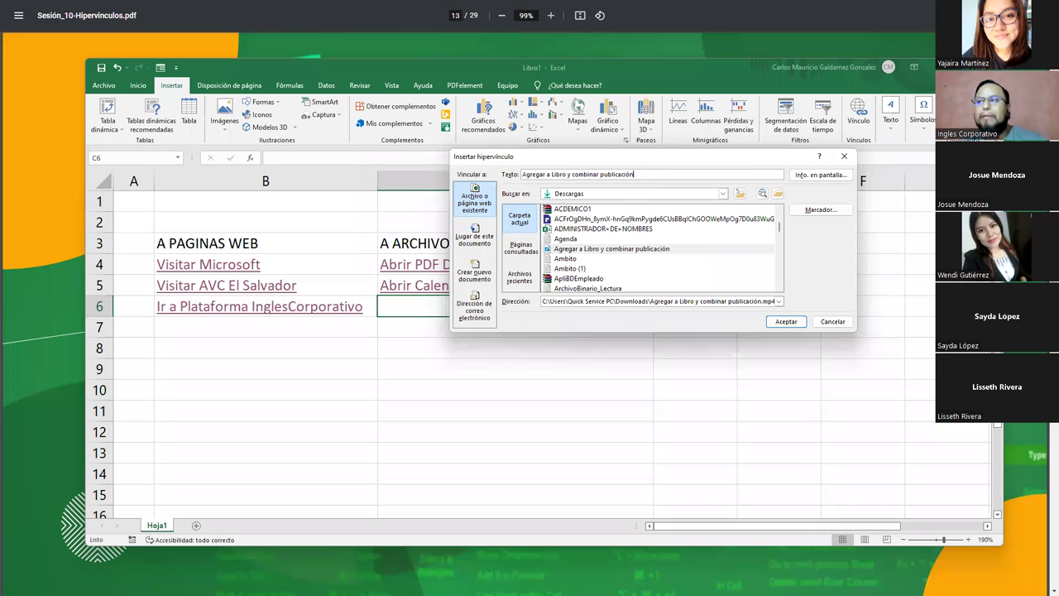
# Insert the C6 hyperlink and test it by playing the 'Agregar a Libro y combinar publicación' video
pyautogui.click(785, 322)
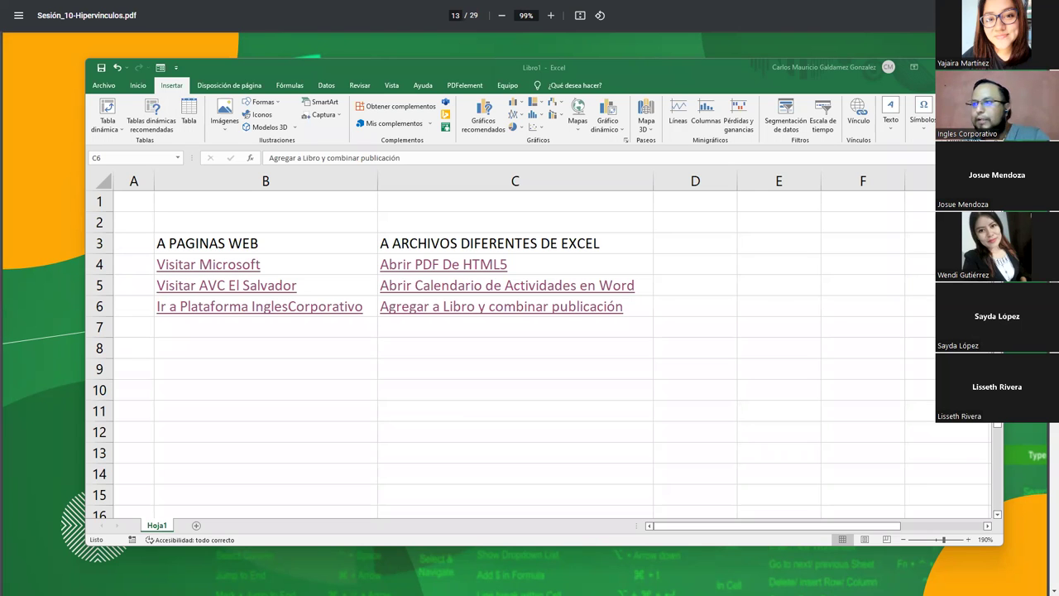
pyautogui.hotkey('alt', 'Tab')
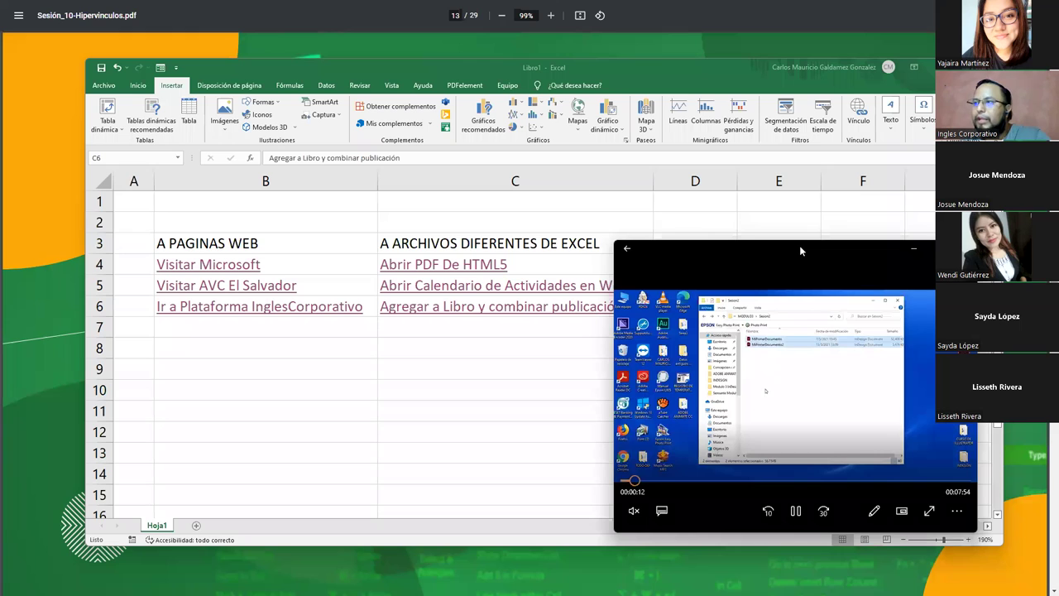
pyautogui.moveTo(799, 245); pyautogui.dragTo(810, 273)
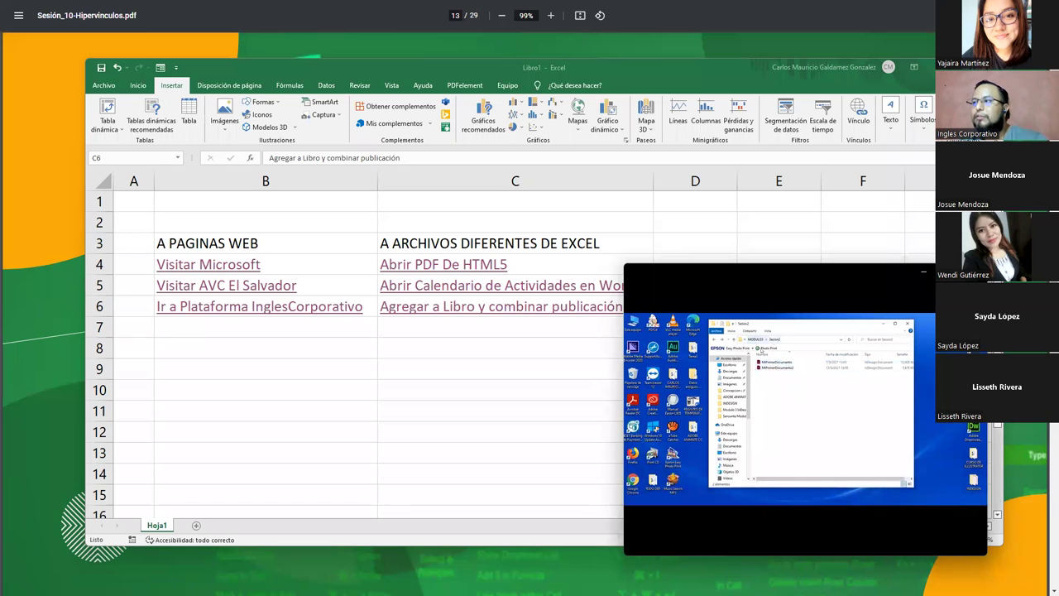
pyautogui.moveTo(643, 537)
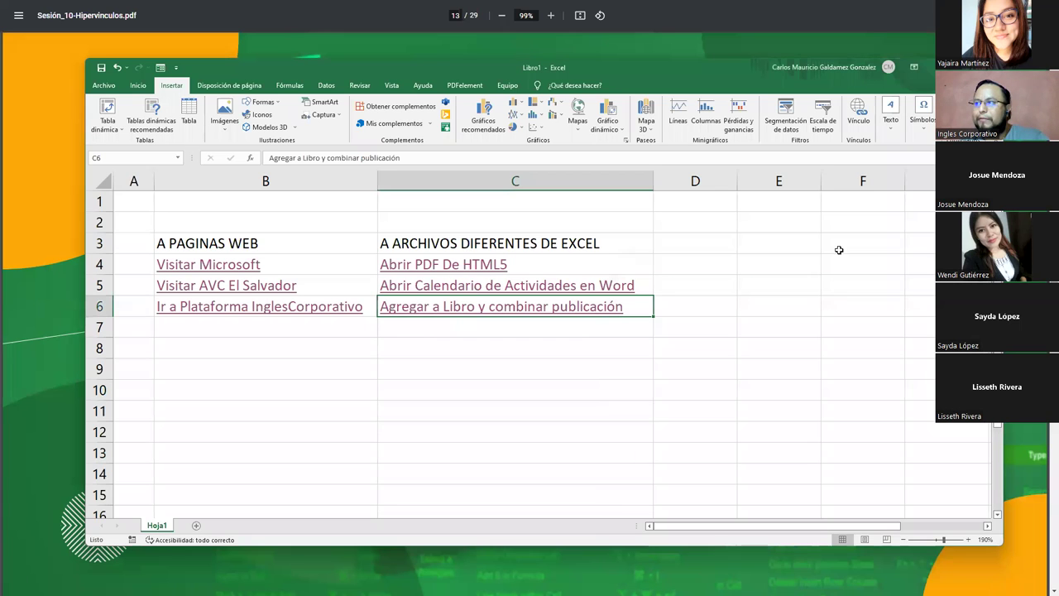
# Insert a D4 hyperlink to Downloads workbook 3-FUNCIONES+MATEMÁTICAS+Y+TRIGONOMETRICAS.xlsx
pyautogui.click(670, 266)
pyautogui.rightClick(671, 267)
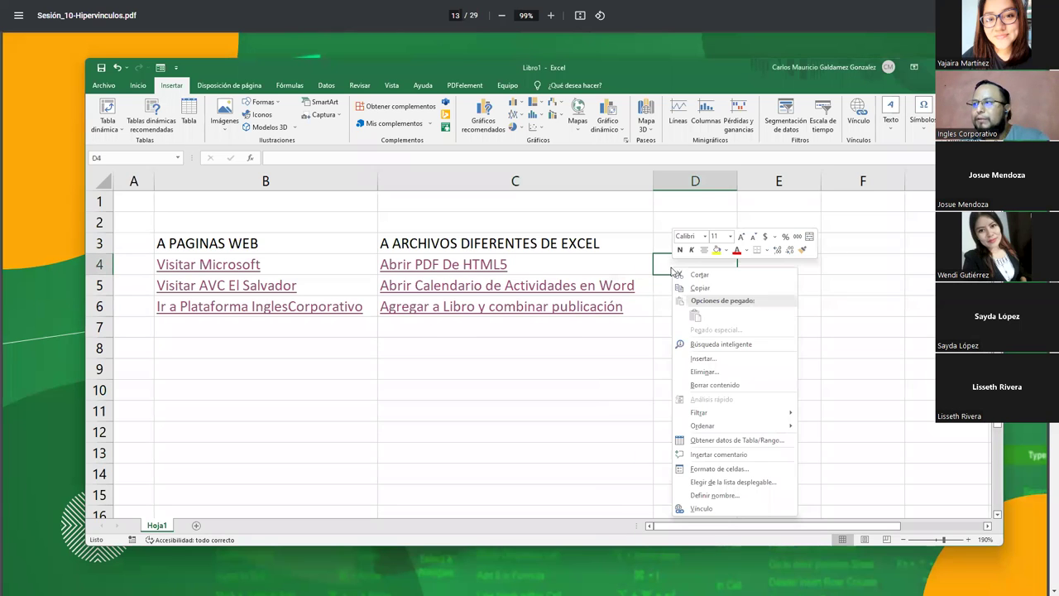
pyautogui.click(721, 508)
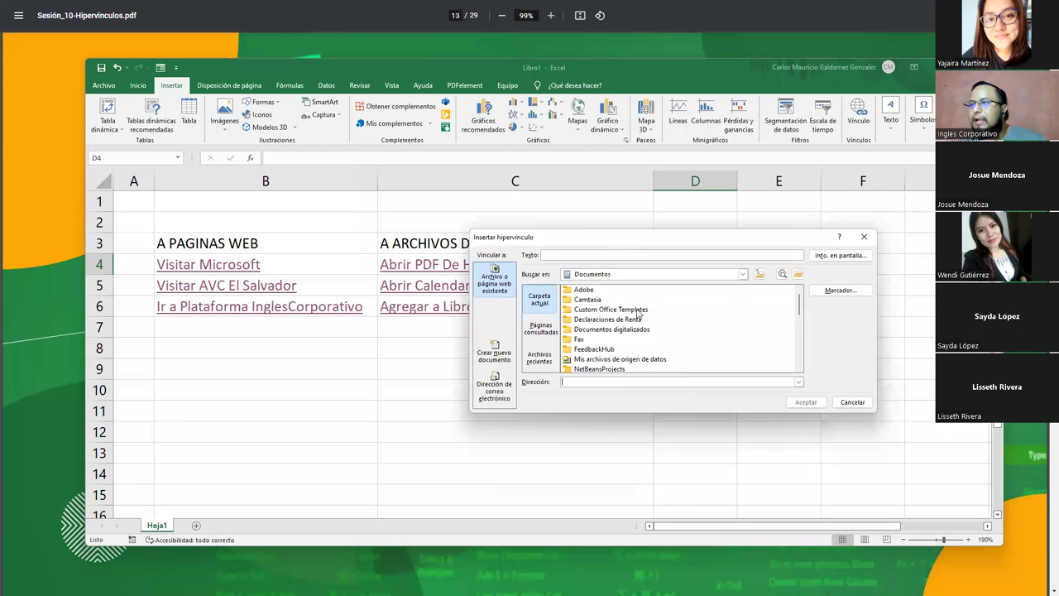
pyautogui.click(742, 276)
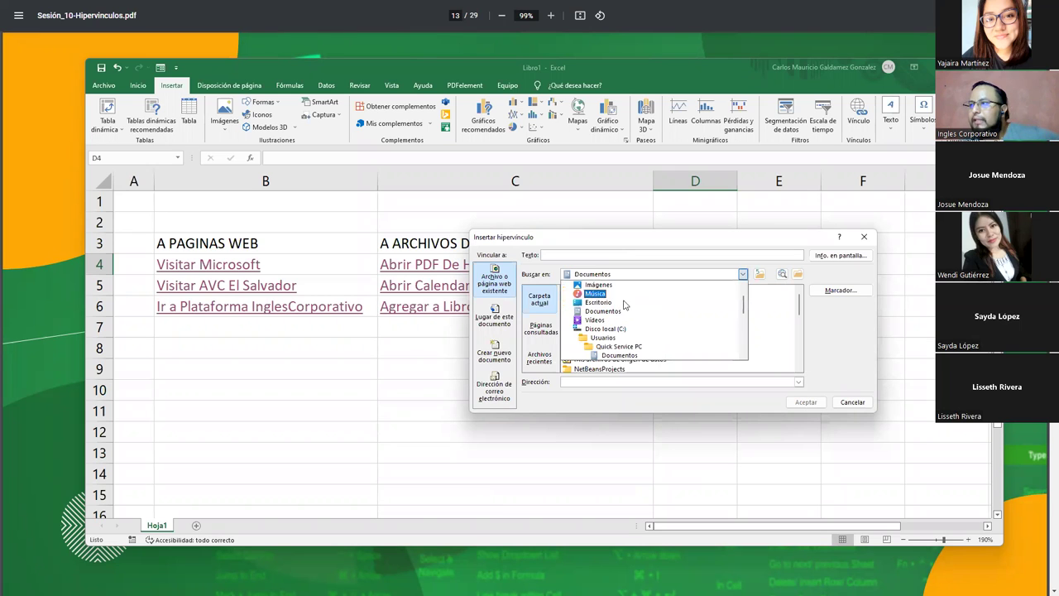
pyautogui.click(634, 329)
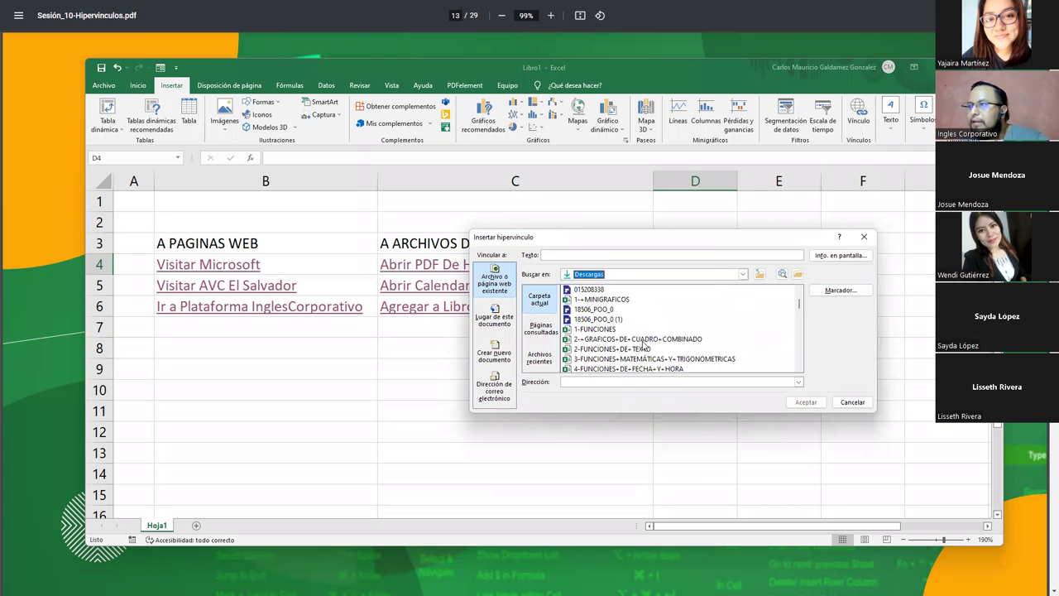
pyautogui.click(589, 359)
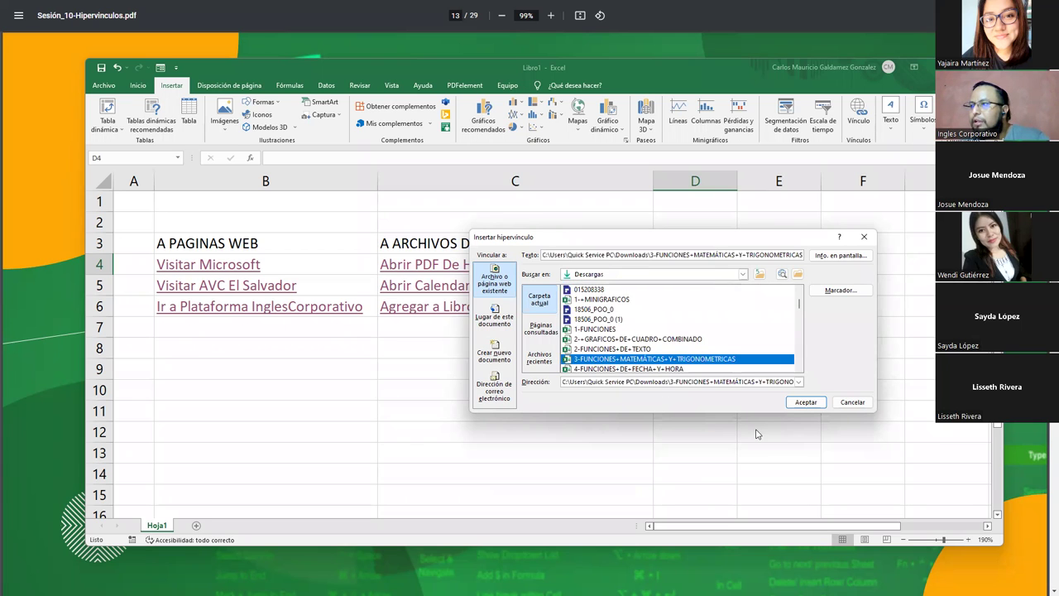
pyautogui.click(801, 403)
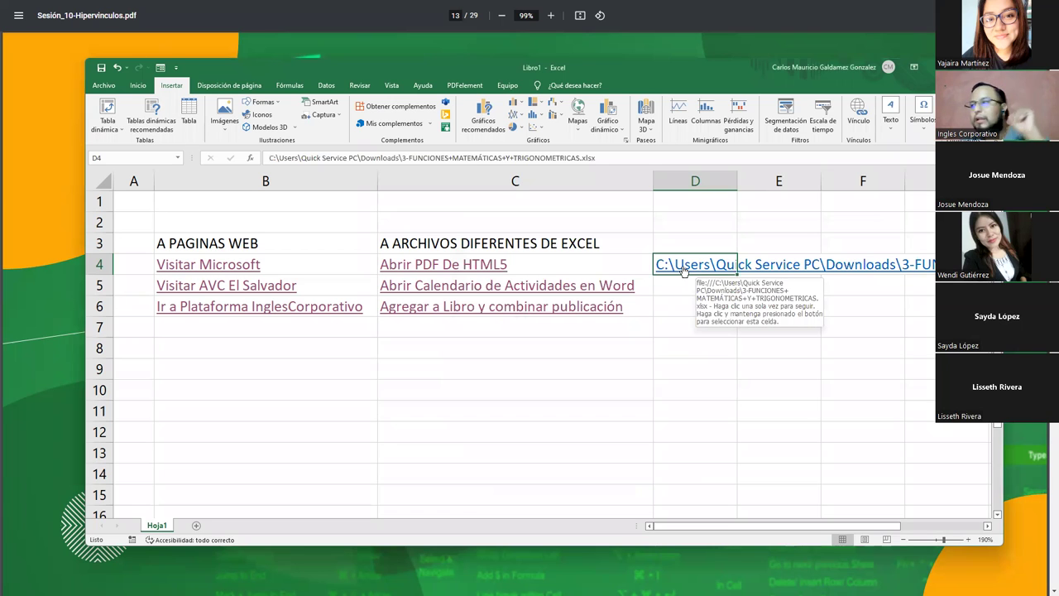
# Change the D4 link text to 'Matematicas y Trigonometricas' and autofit column D
pyautogui.rightClick(684, 270)
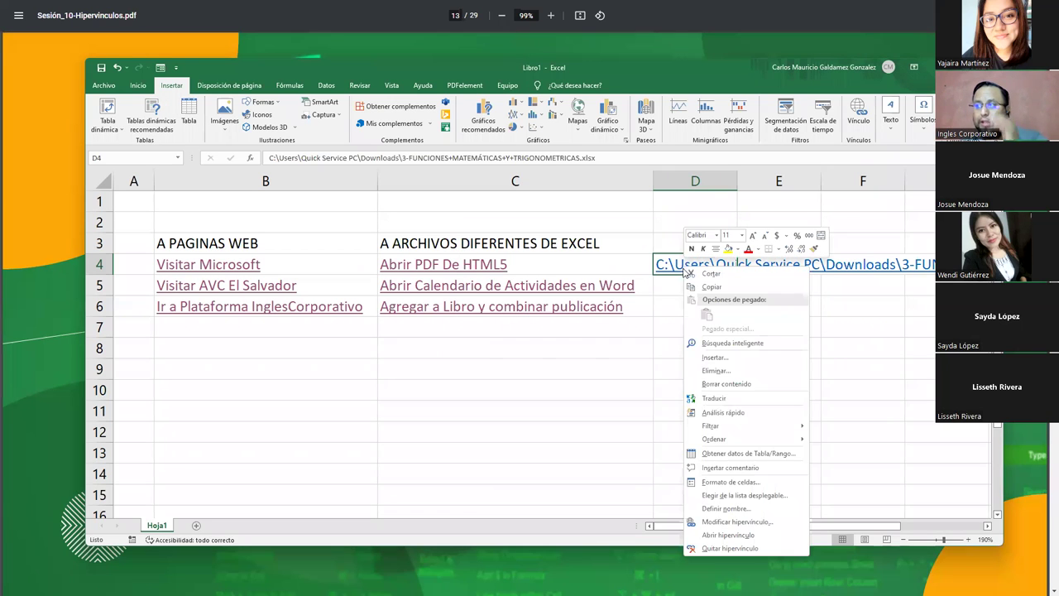
pyautogui.click(722, 521)
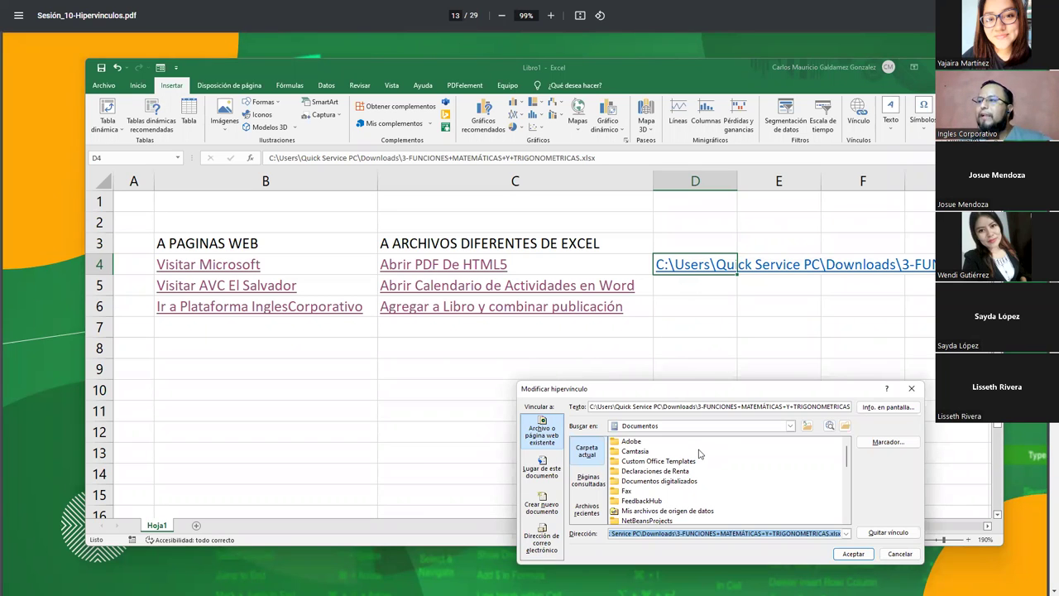
pyautogui.tripleClick(686, 407)
pyautogui.write('Matematicas y')
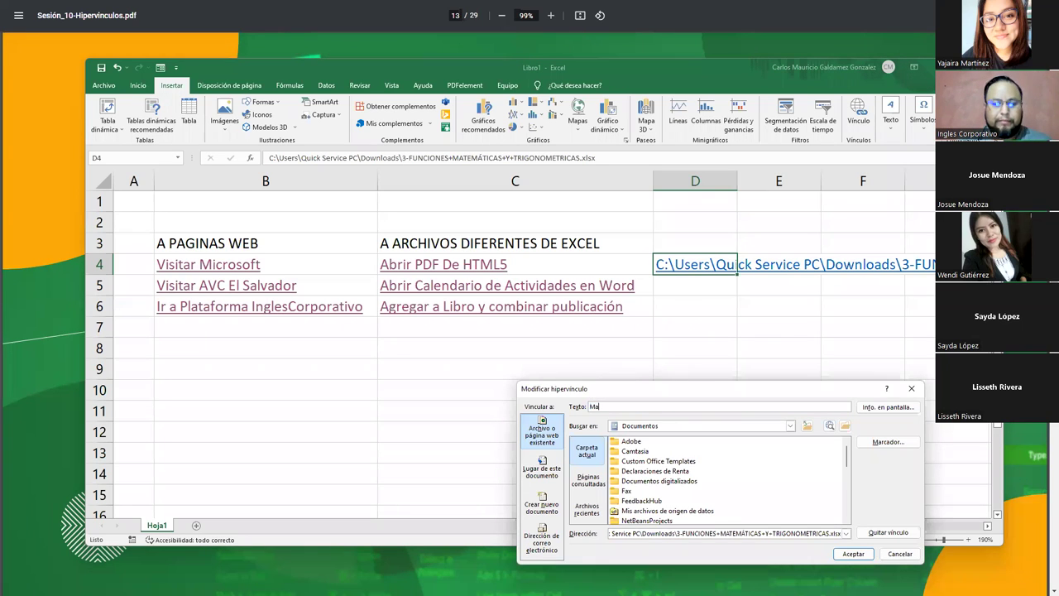
pyautogui.write(' Tri')
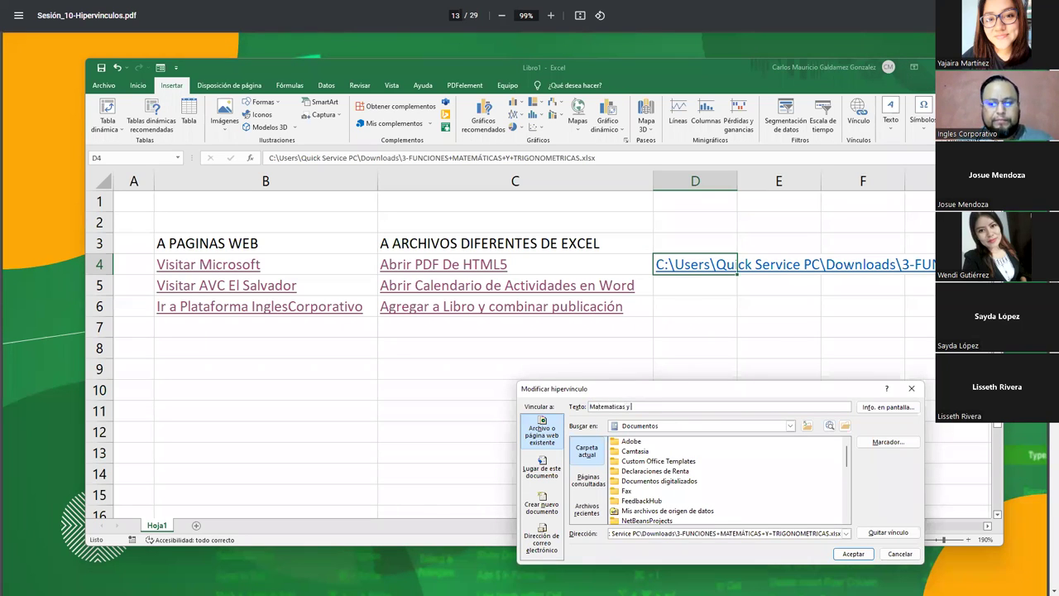
pyautogui.write('gonometricas')
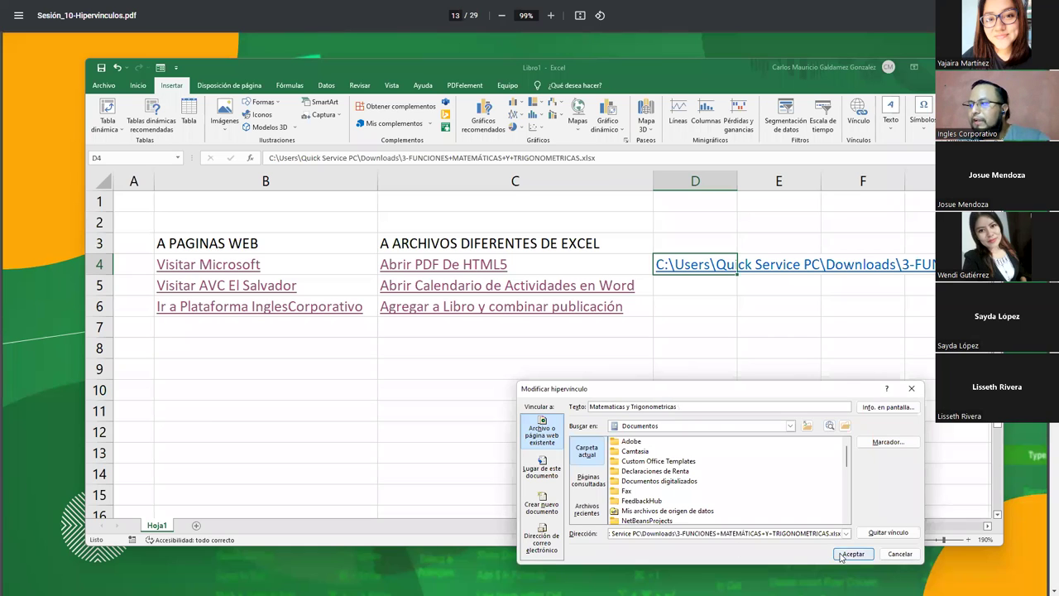
pyautogui.click(841, 557)
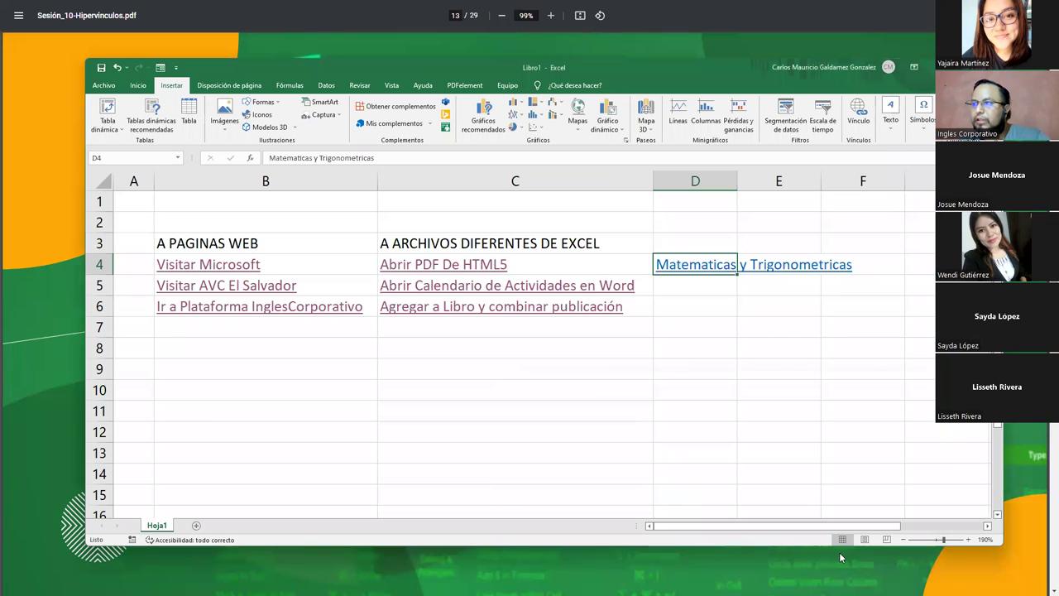
pyautogui.doubleClick(737, 181)
# Follow the D4 link to view the workbook, then return to Libro1 and minimize Excel
pyautogui.click(722, 264)
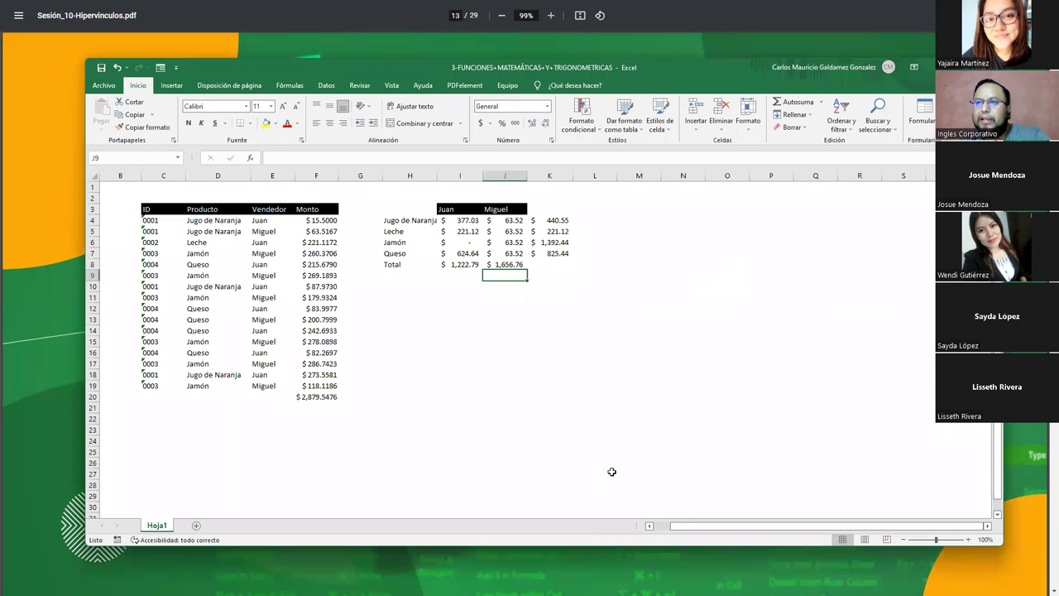
pyautogui.scroll(-4, 312, 333)
pyautogui.scroll(4, 333, 368)
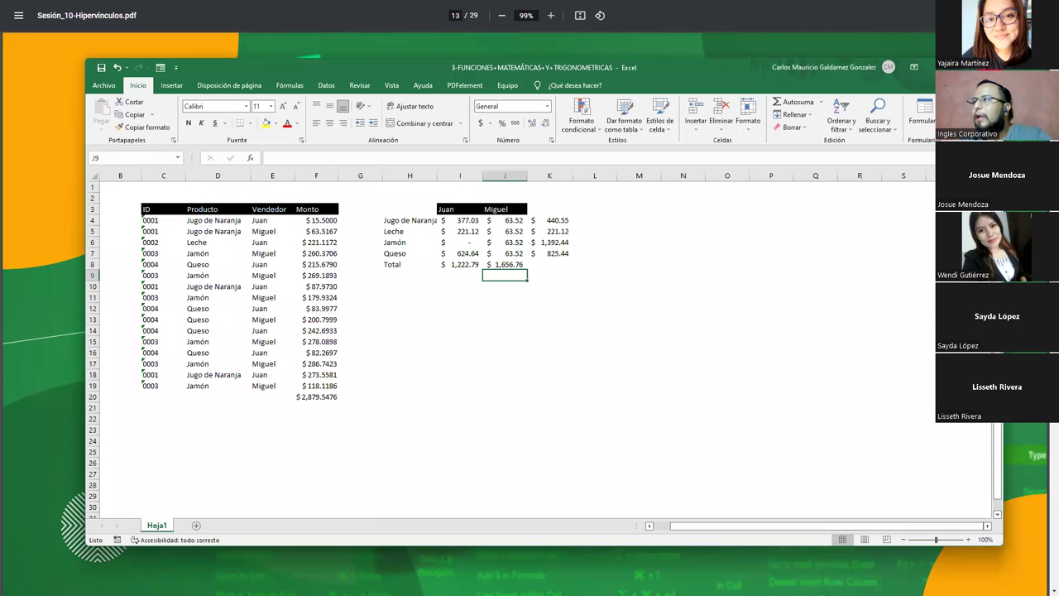
pyautogui.hotkey('alt', 'Tab')
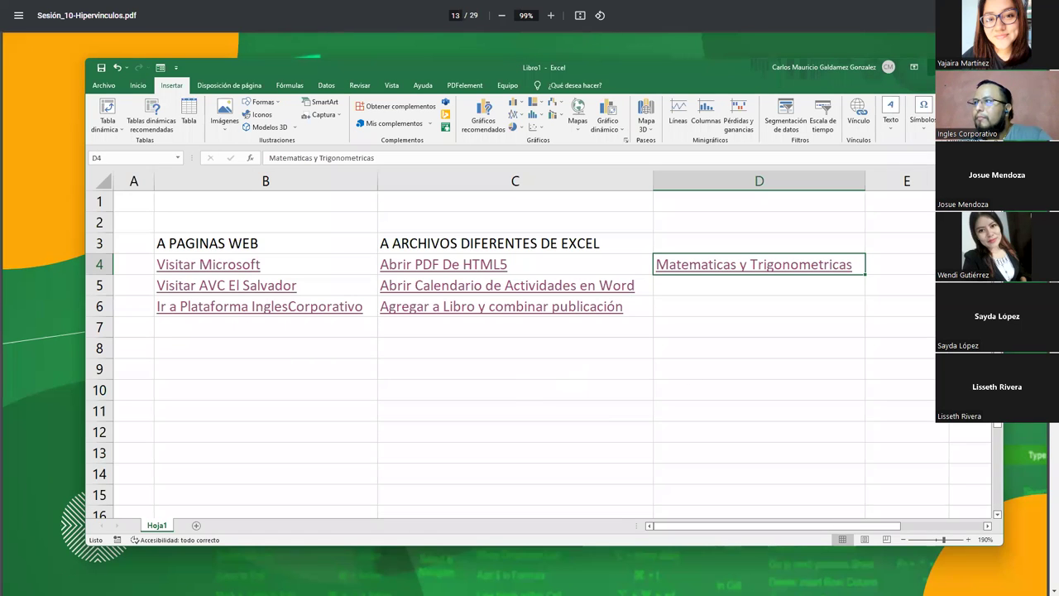
pyautogui.click(933, 66)
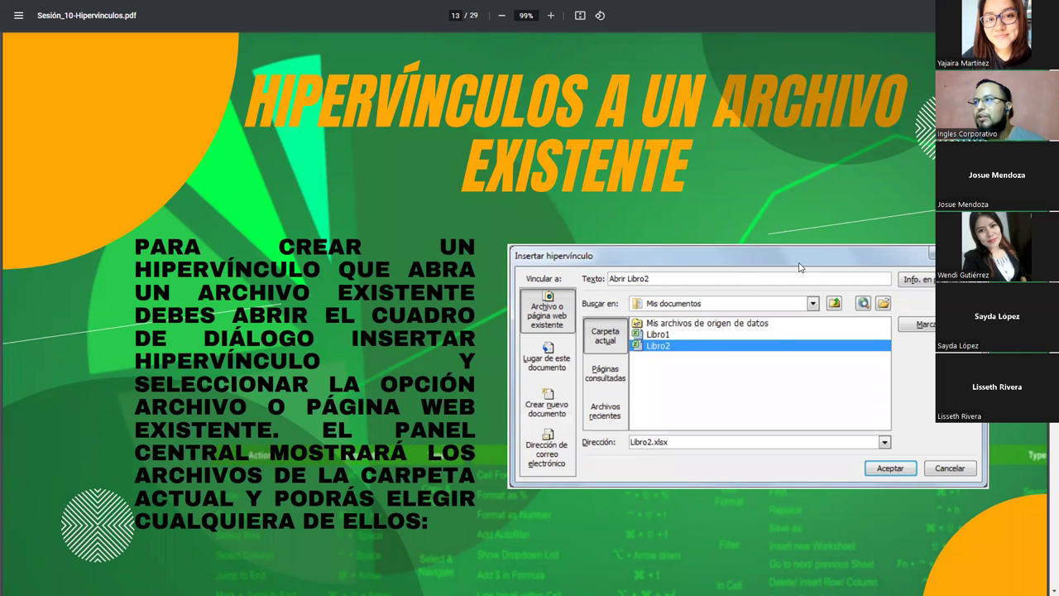
# Page forward through the PDF slides to the one on linking within a document
pyautogui.press('Right')
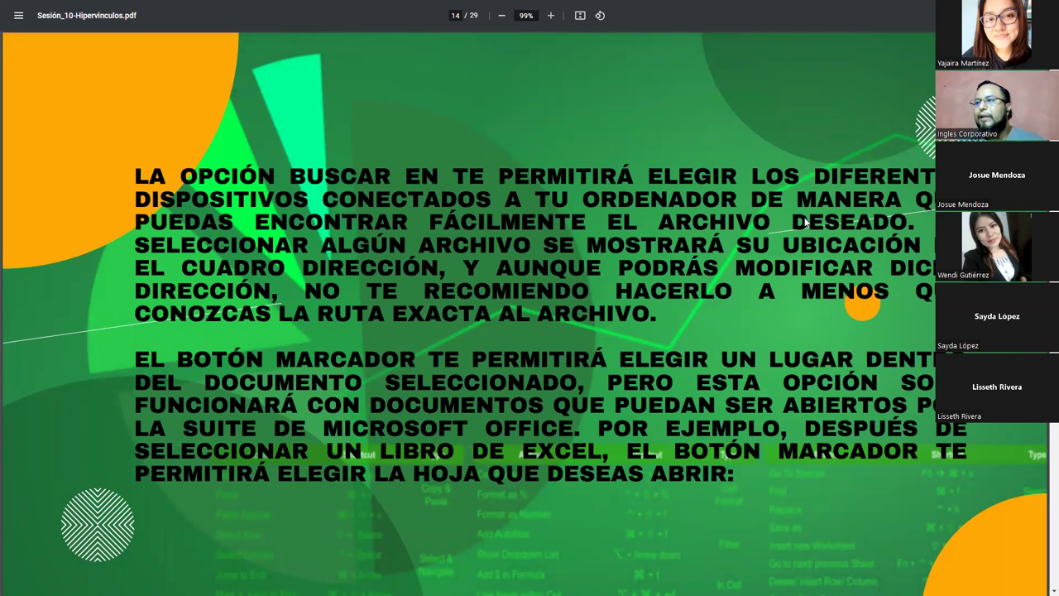
pyautogui.press('Right')
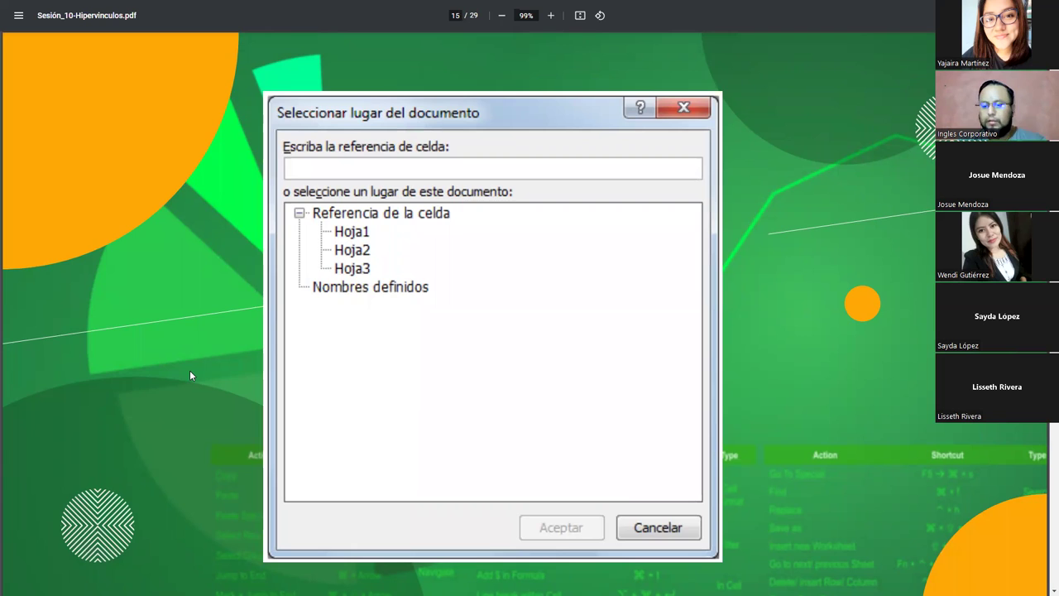
pyautogui.press('pagedown')
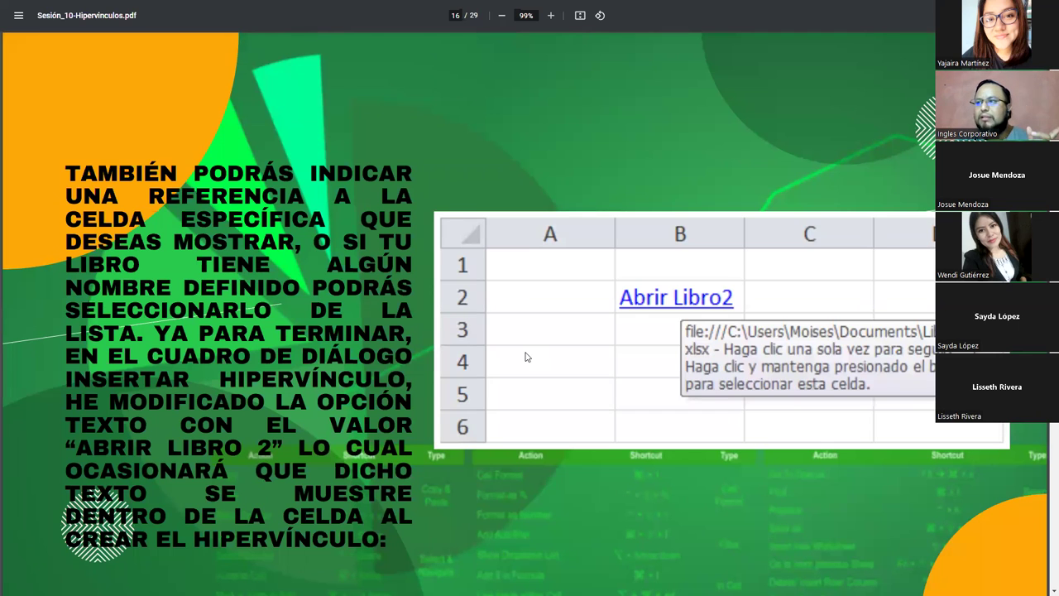
pyautogui.press('Right')
pyautogui.press('Right')
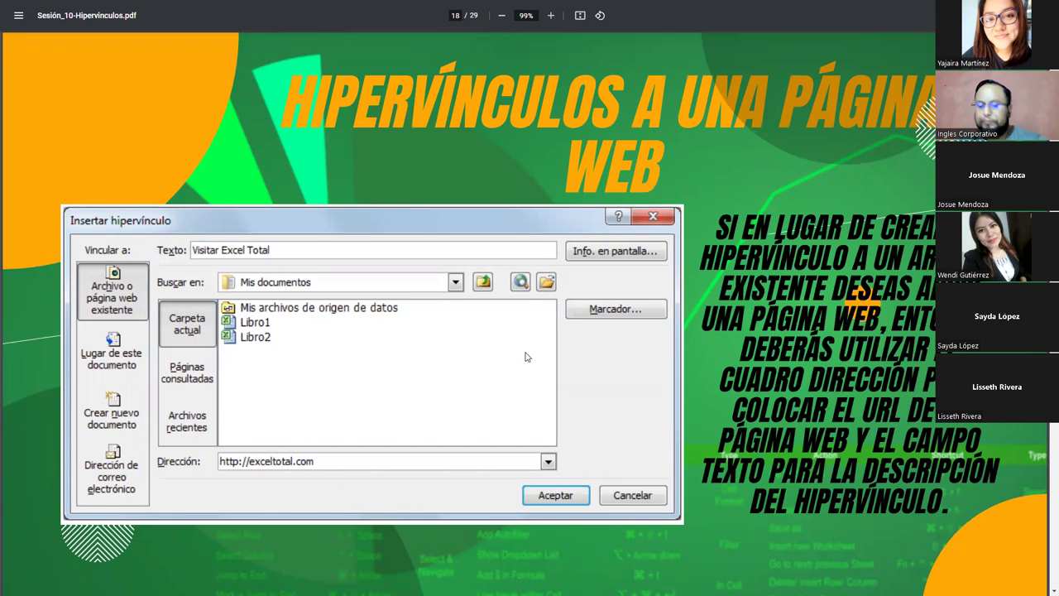
pyautogui.press('Right')
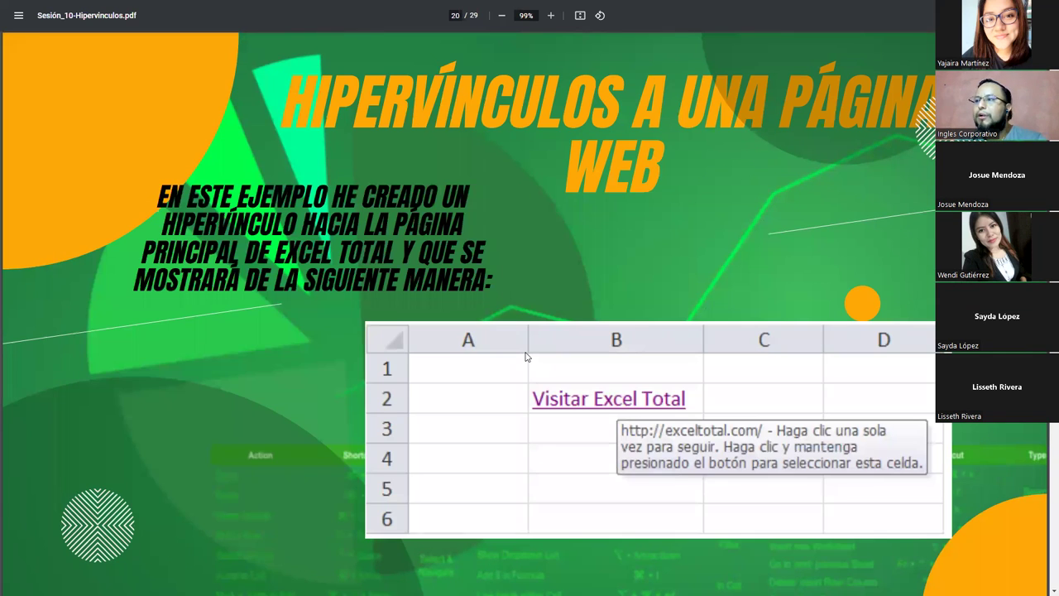
pyautogui.press('Right')
pyautogui.press('Right')
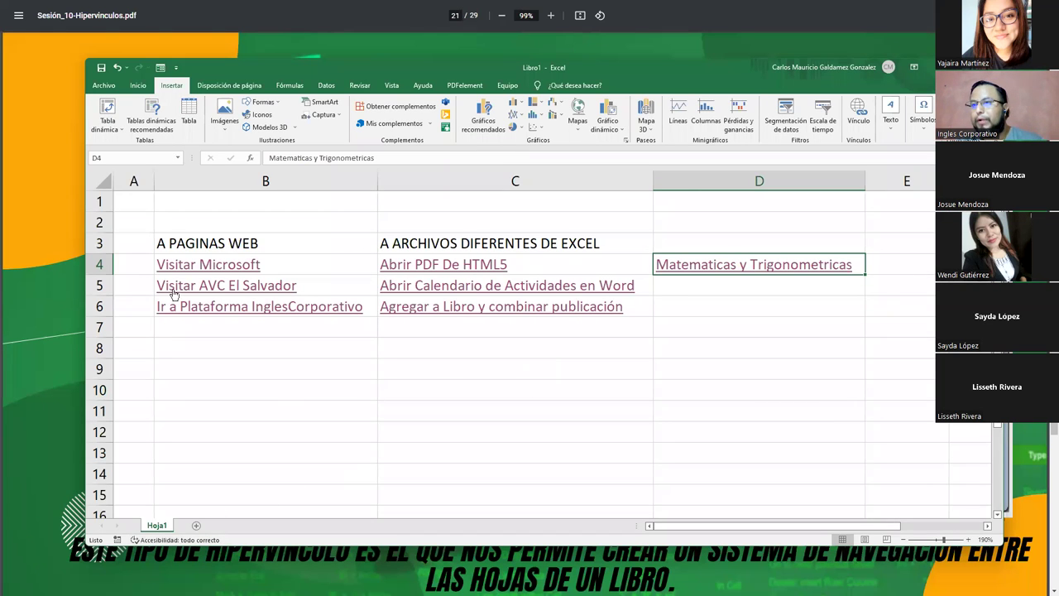
# Delete the example hyperlink sheet, add blank sheets and move Hoja2 to first place
pyautogui.click(196, 527)
pyautogui.rightClick(157, 525)
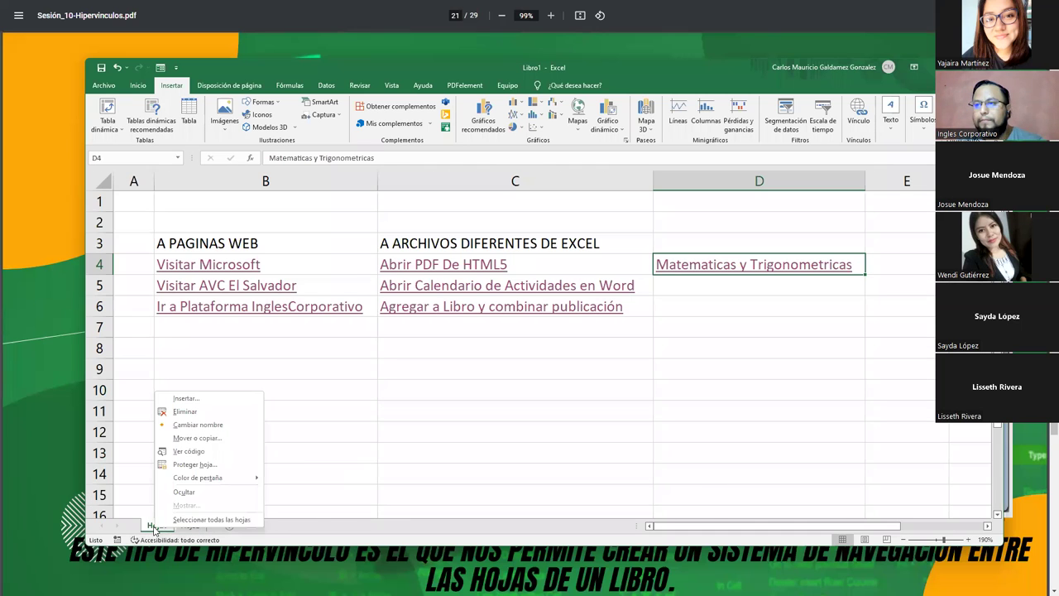
pyautogui.click(183, 411)
pyautogui.click(495, 325)
pyautogui.click(207, 526)
pyautogui.moveTo(147, 521); pyautogui.dragTo(151, 526)
# Add another blank sheet, name the first tab Hoja1, and check all three tabs
pyautogui.click(229, 525)
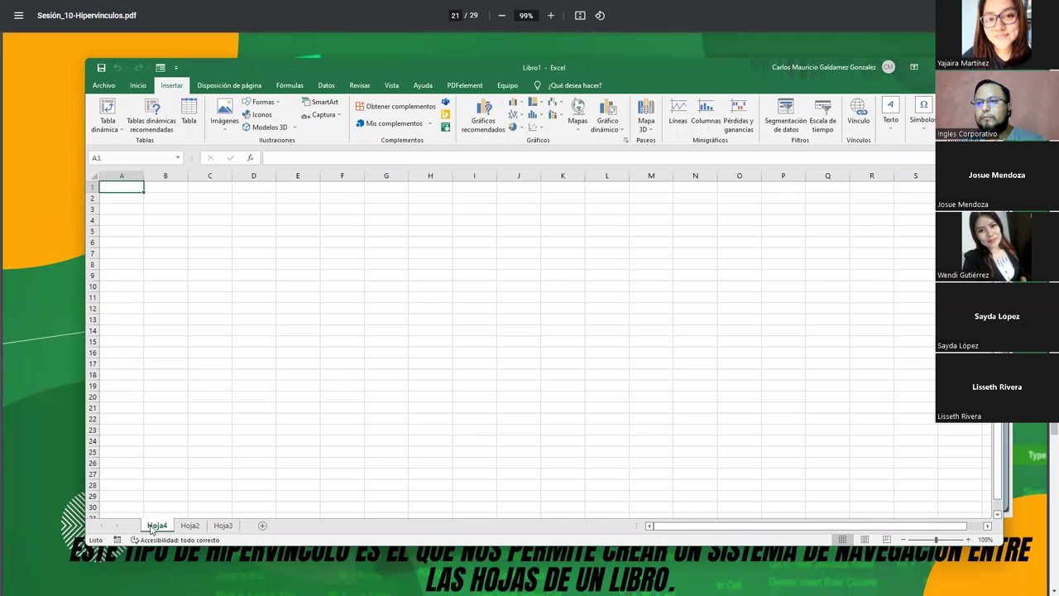
pyautogui.doubleClick(157, 525)
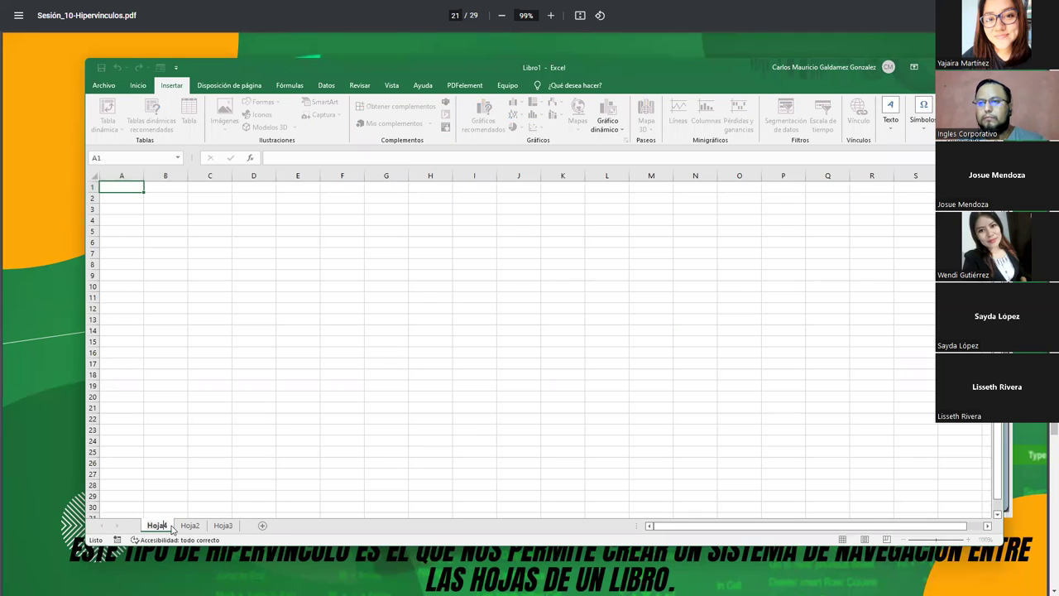
pyautogui.write('1')
pyautogui.press('Return')
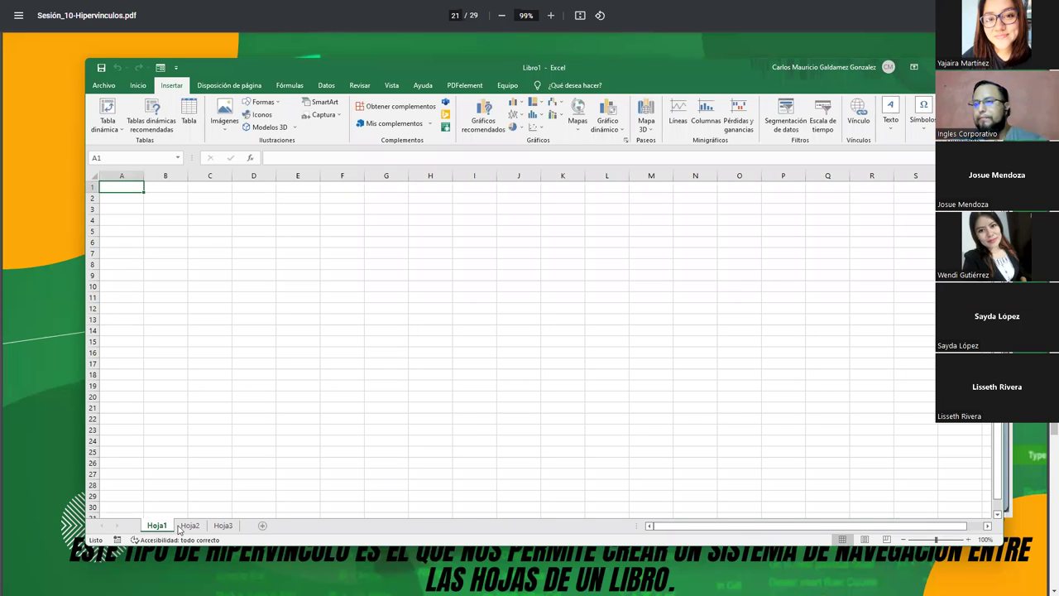
pyautogui.click(197, 527)
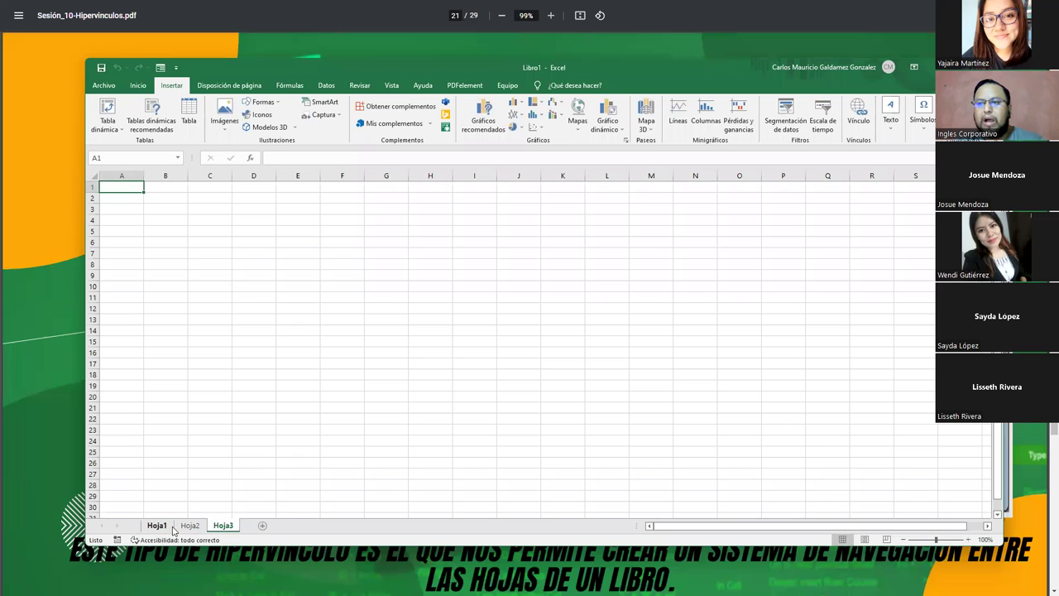
pyautogui.click(225, 526)
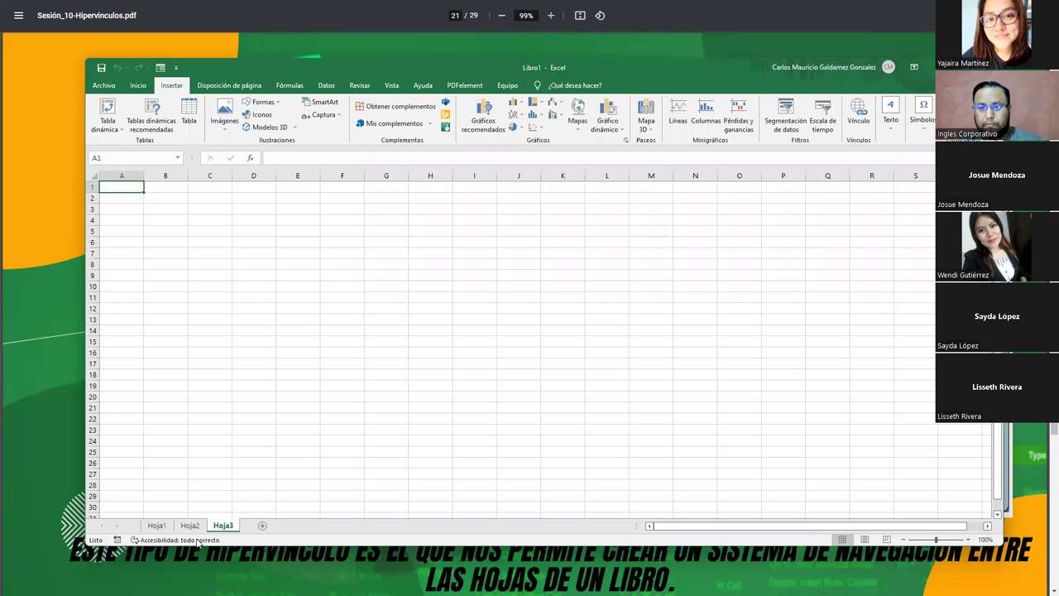
pyautogui.click(162, 527)
# Rename sheet Hoja3 to MENU
pyautogui.click(190, 527)
pyautogui.click(223, 526)
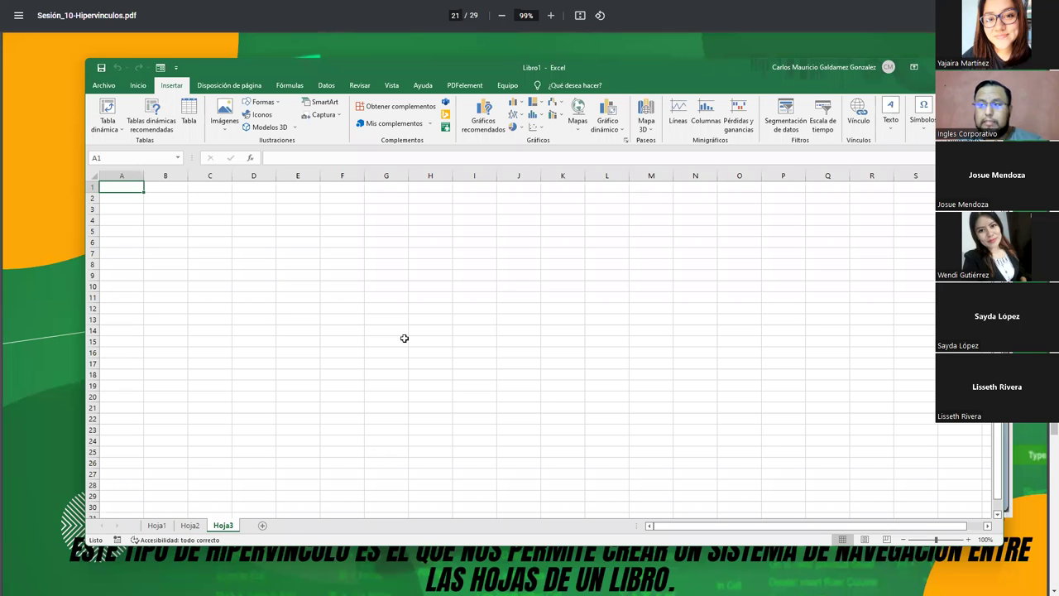
pyautogui.click(158, 527)
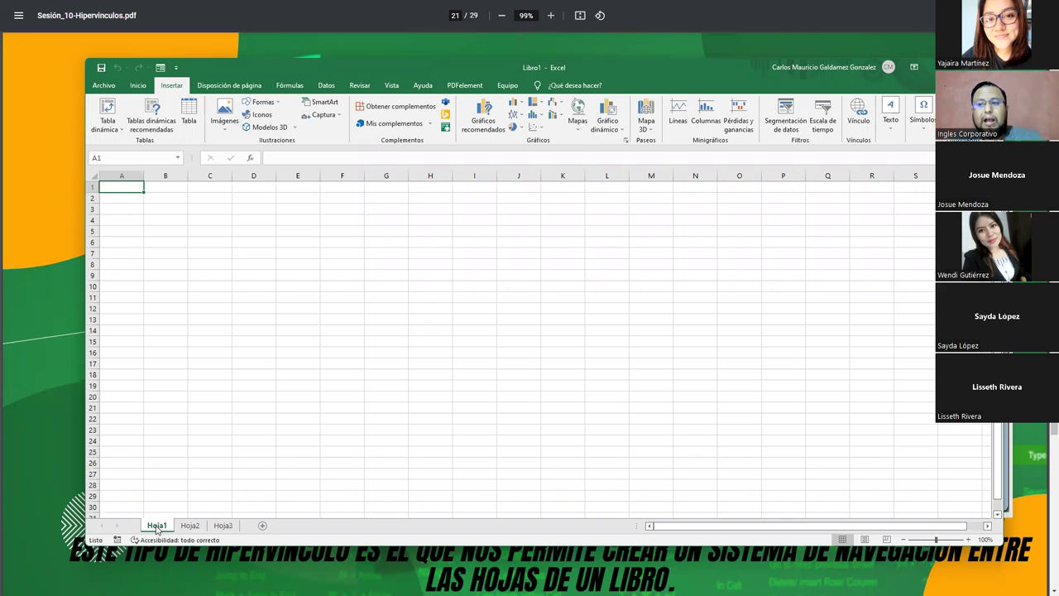
pyautogui.click(221, 526)
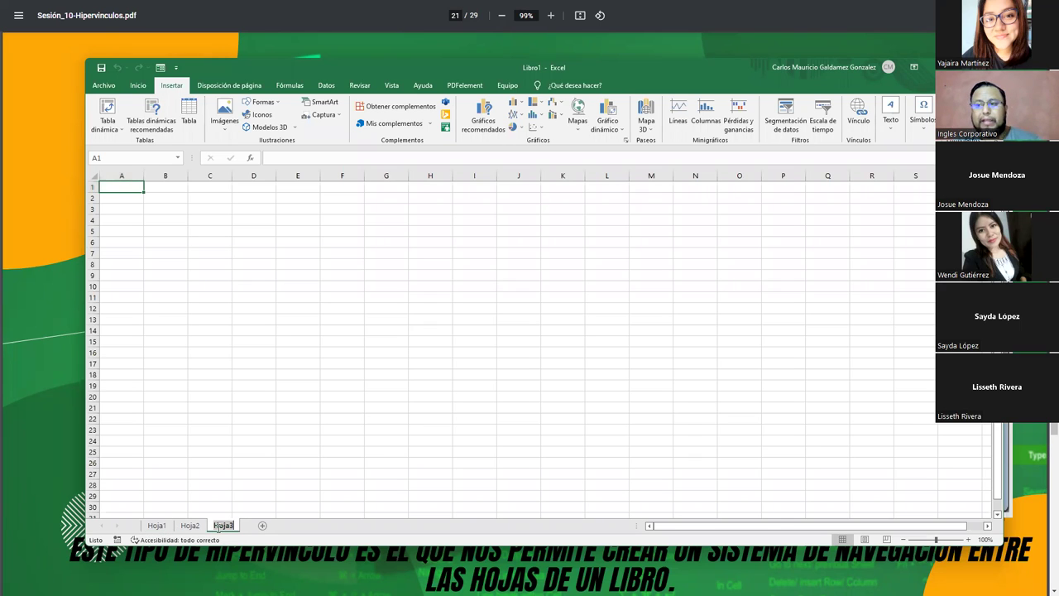
pyautogui.write('MENU')
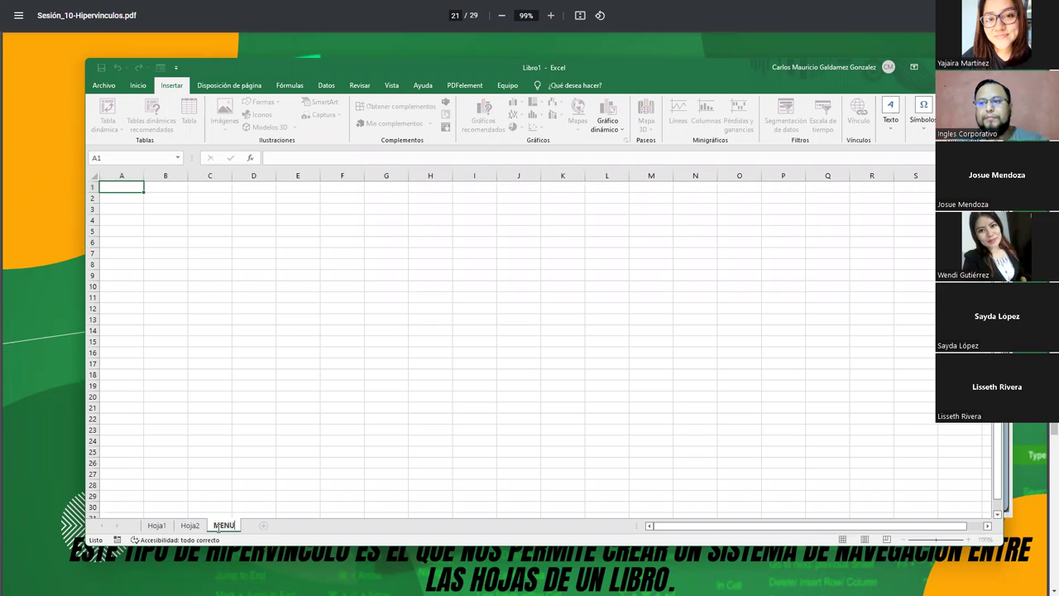
pyautogui.press('Return')
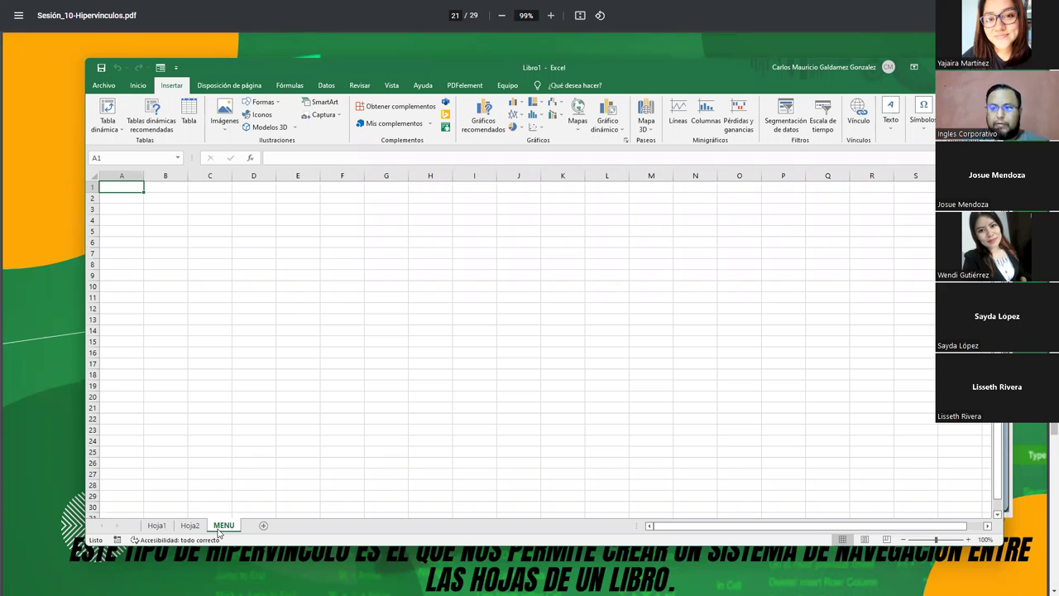
# Rename Hoja1 to Ingresos and Hoja2 to Egresos
pyautogui.click(190, 526)
pyautogui.click(157, 526)
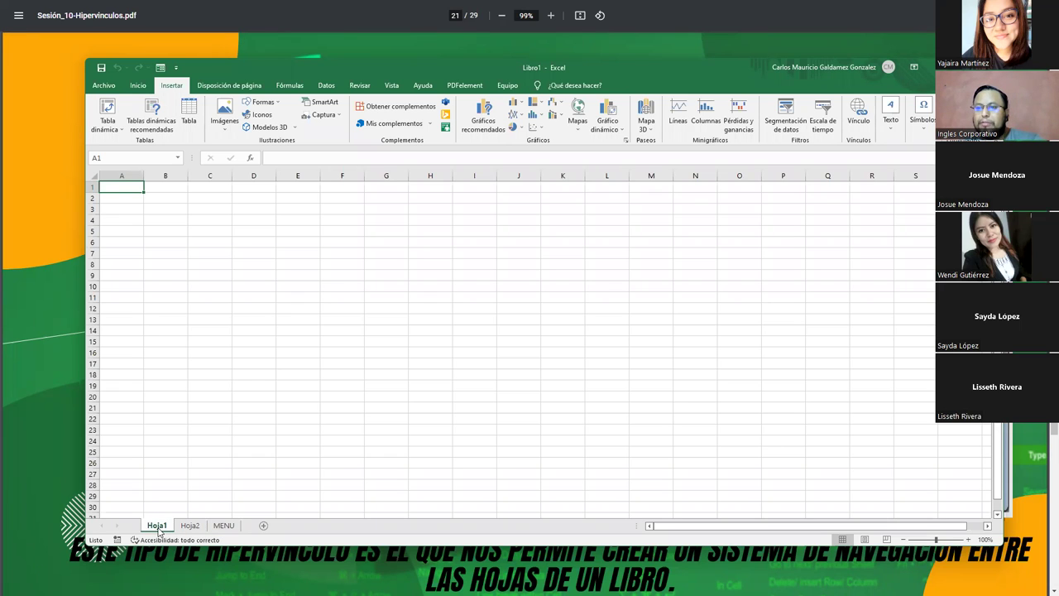
pyautogui.doubleClick(157, 526)
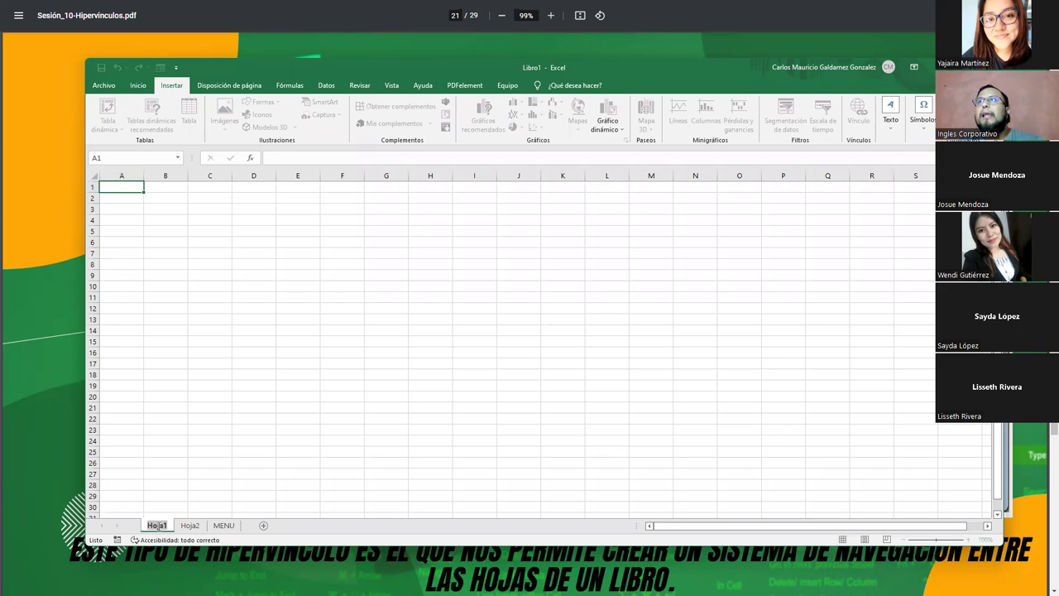
pyautogui.write('Ingresos')
pyautogui.doubleClick(199, 526)
pyautogui.write('Egresos')
pyautogui.press('Return')
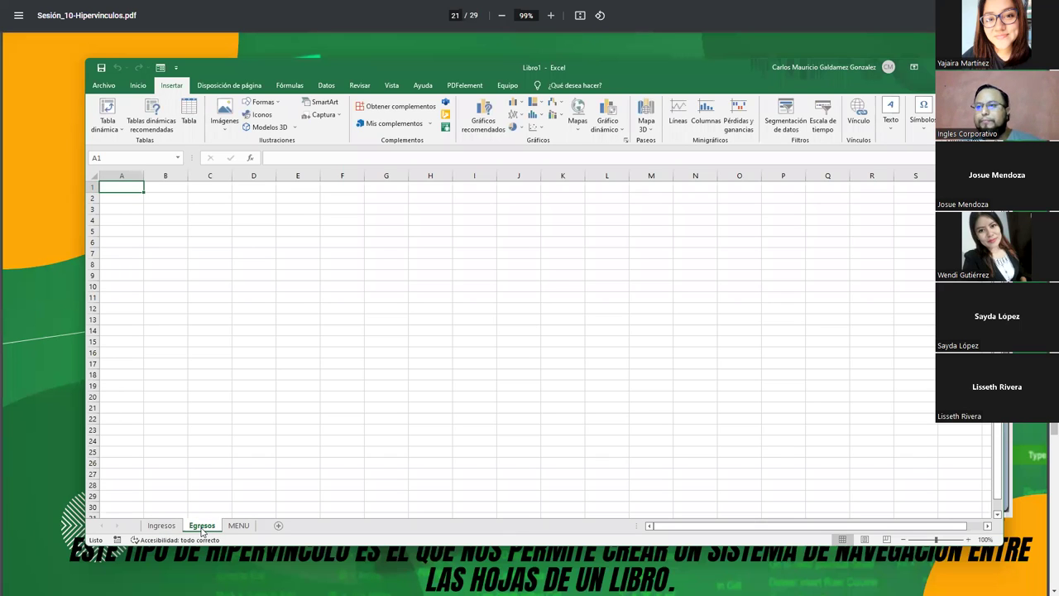
# Drag the MENU tab ahead of Ingresos and Egresos
pyautogui.click(177, 530)
pyautogui.moveTo(175, 529); pyautogui.dragTo(261, 527)
pyautogui.moveTo(159, 526); pyautogui.dragTo(263, 528)
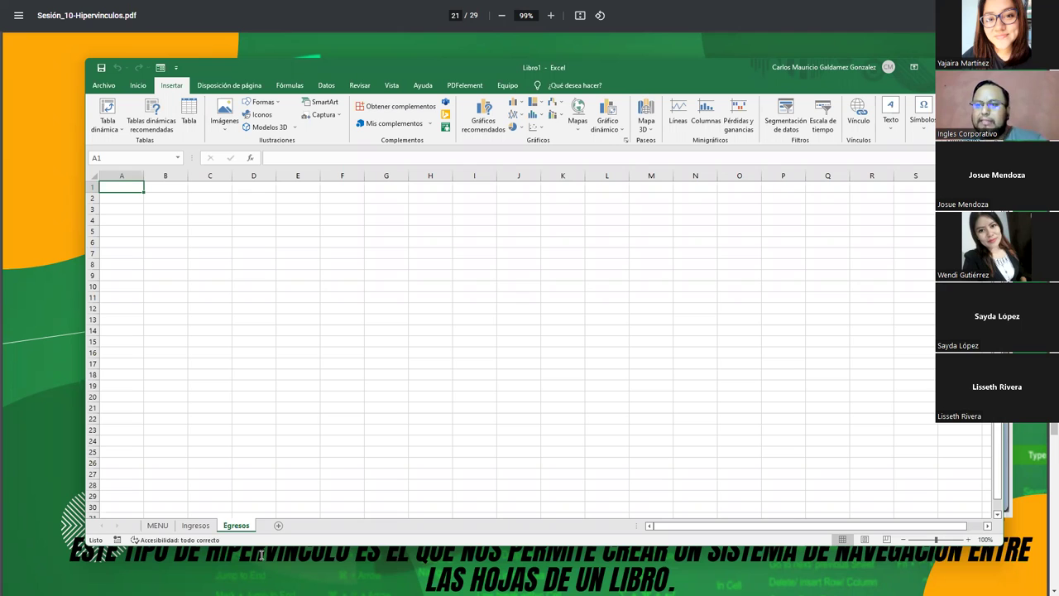
pyautogui.click(40, 465)
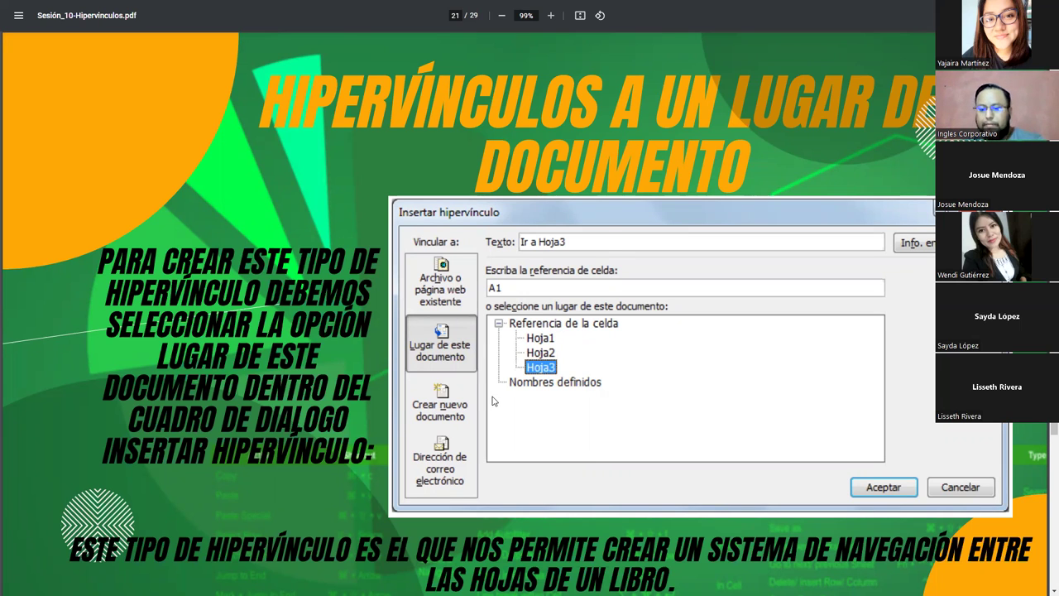
pyautogui.press('Right')
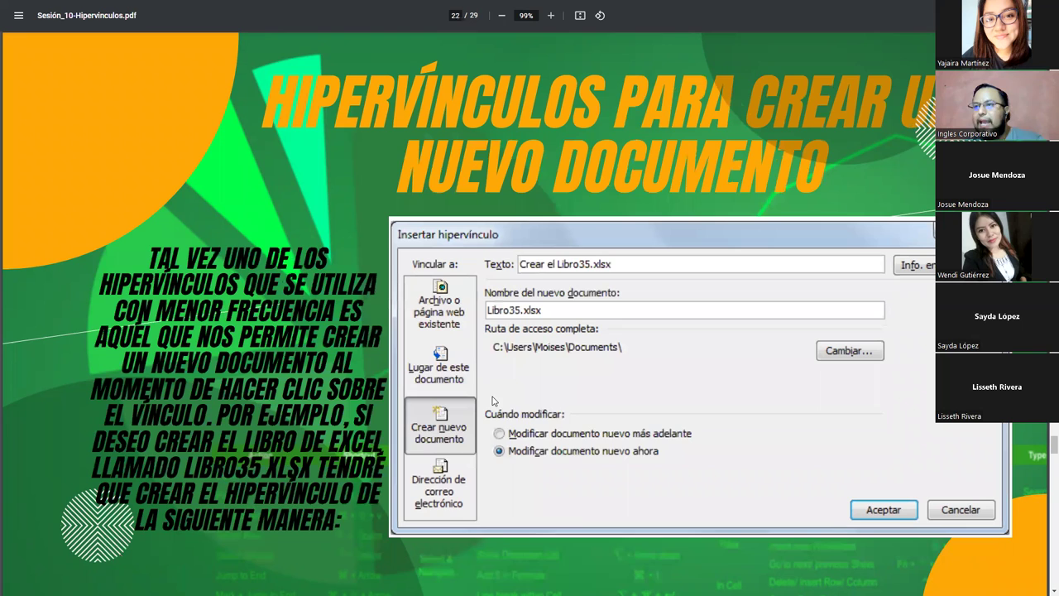
pyautogui.press('Left')
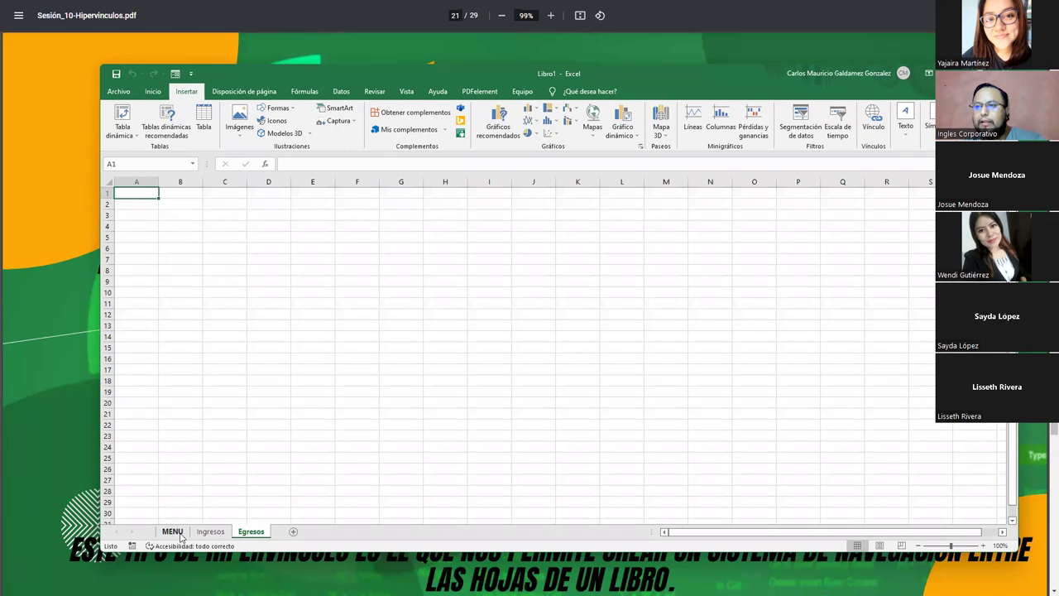
# Turn off Líneas de cuadrícula and Encabezados on MENU, then maximize the window
pyautogui.click(172, 531)
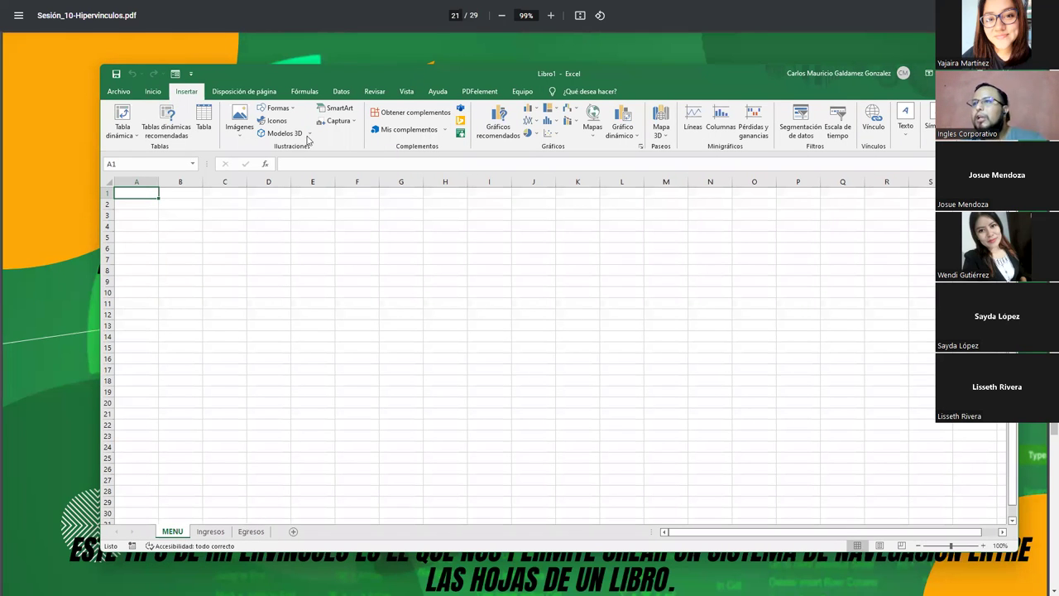
pyautogui.click(406, 91)
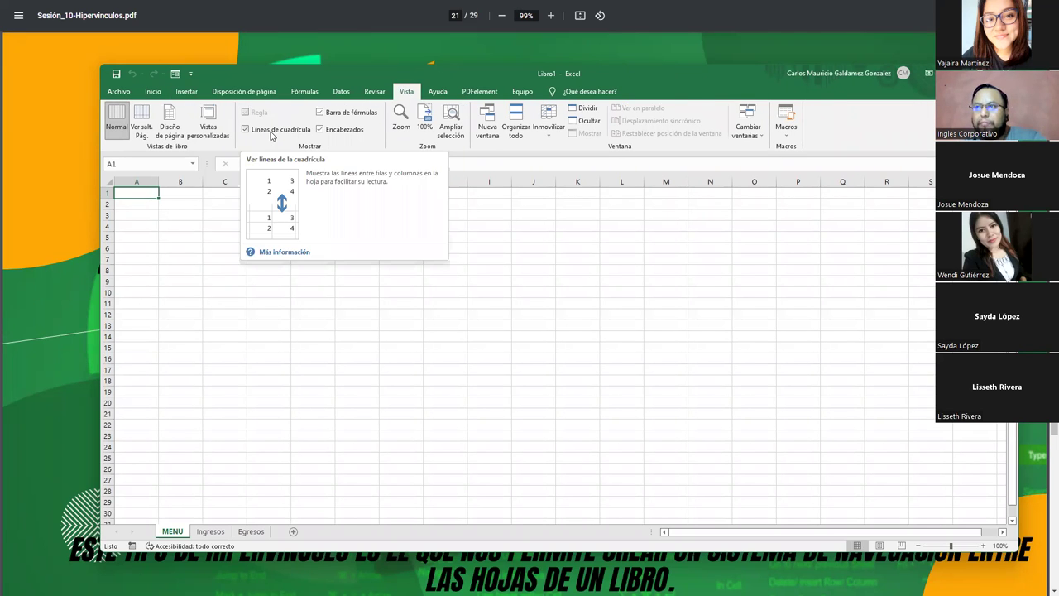
pyautogui.click(271, 134)
pyautogui.click(322, 130)
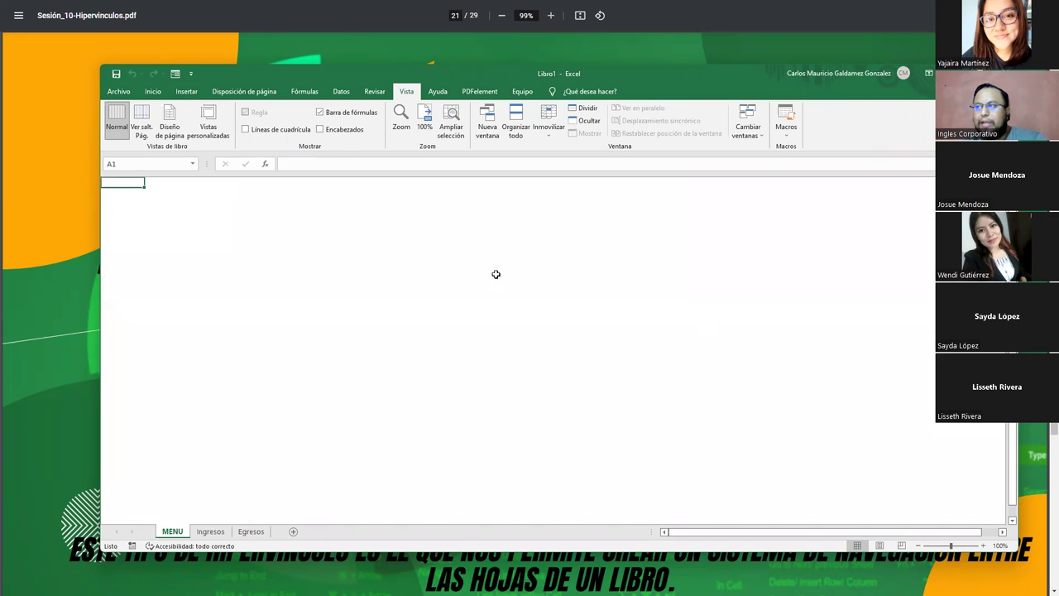
pyautogui.press('super+Up')
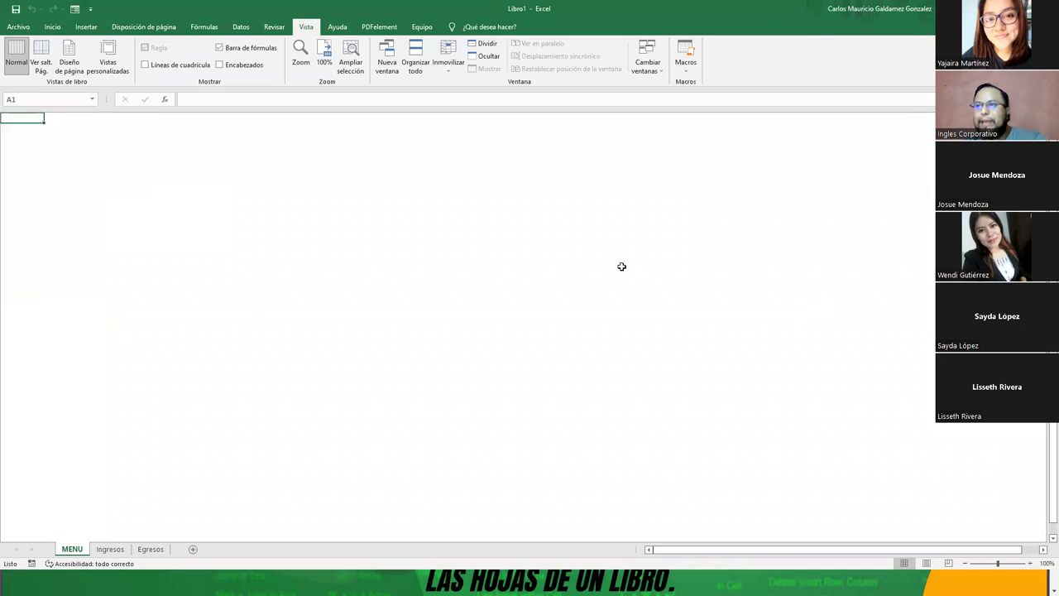
# Try inserting an online 'Sistema informatico' laptop picture, then dismiss the resulting import error
pyautogui.click(86, 28)
pyautogui.click(138, 56)
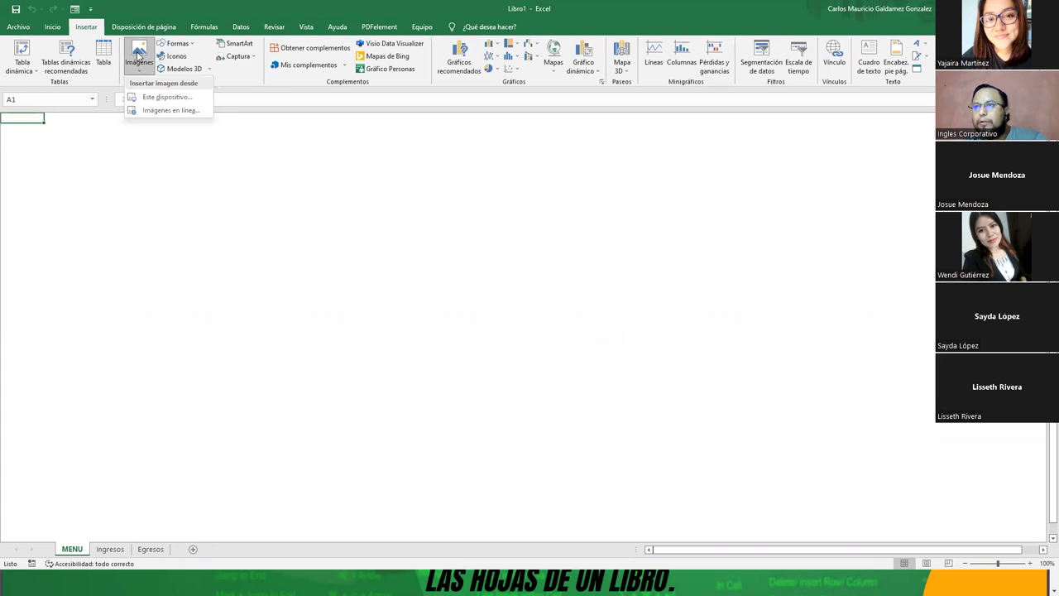
pyautogui.click(168, 111)
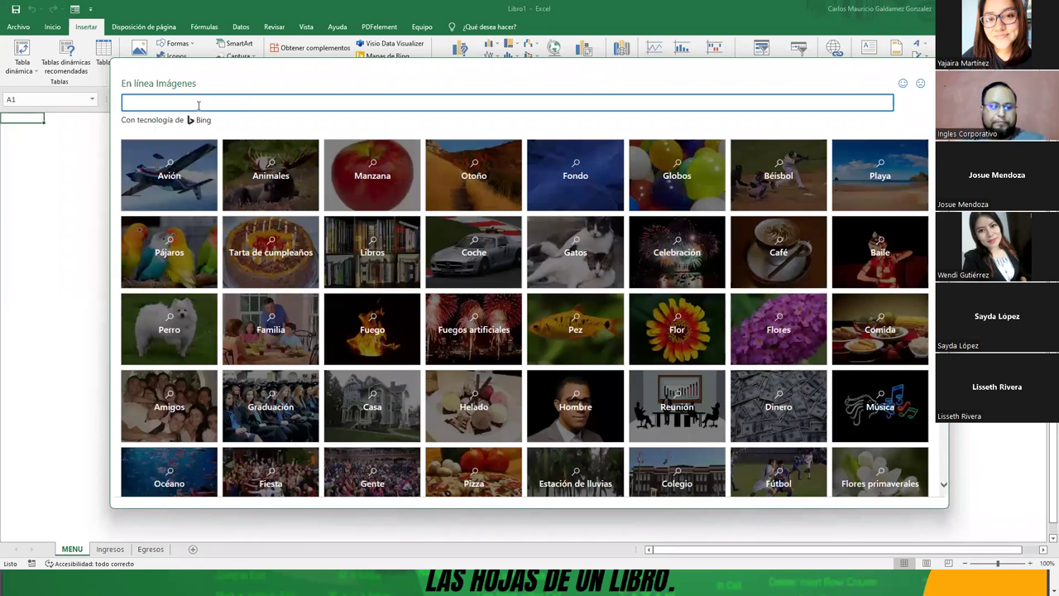
pyautogui.write('H')
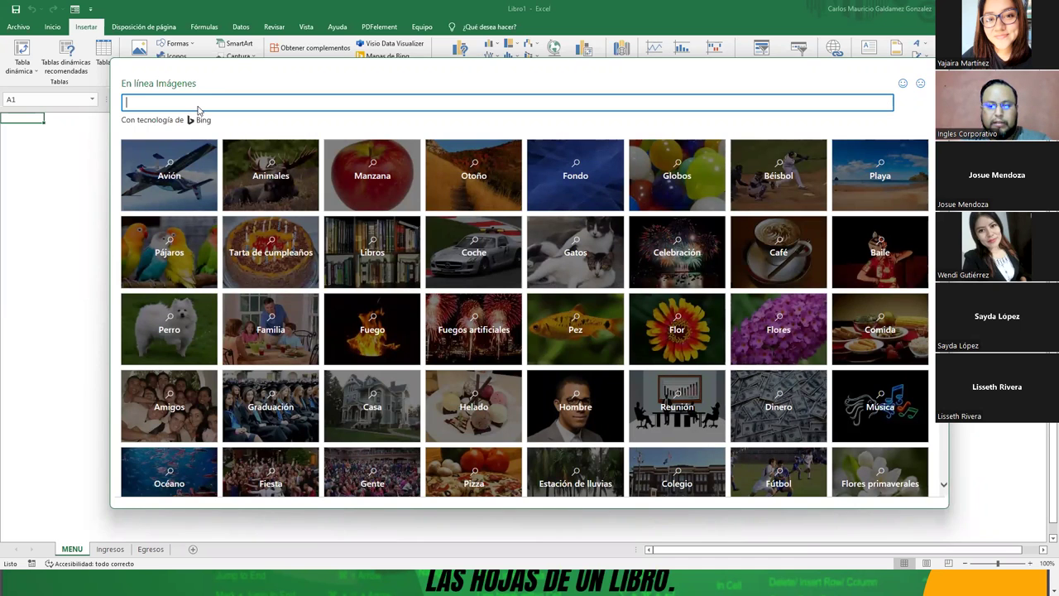
pyautogui.write('Sistema informatico')
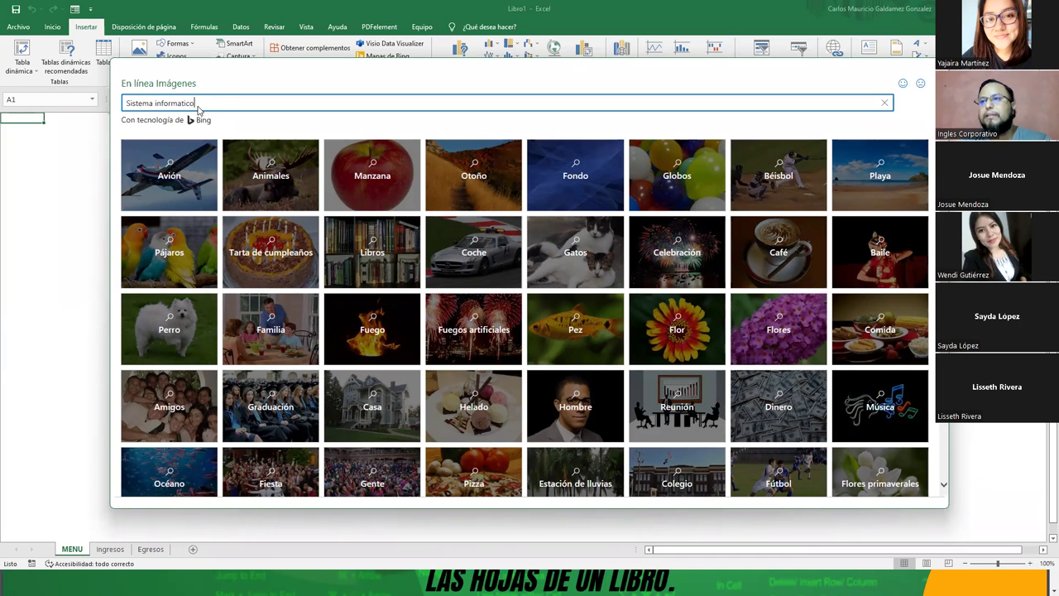
pyautogui.press('Return')
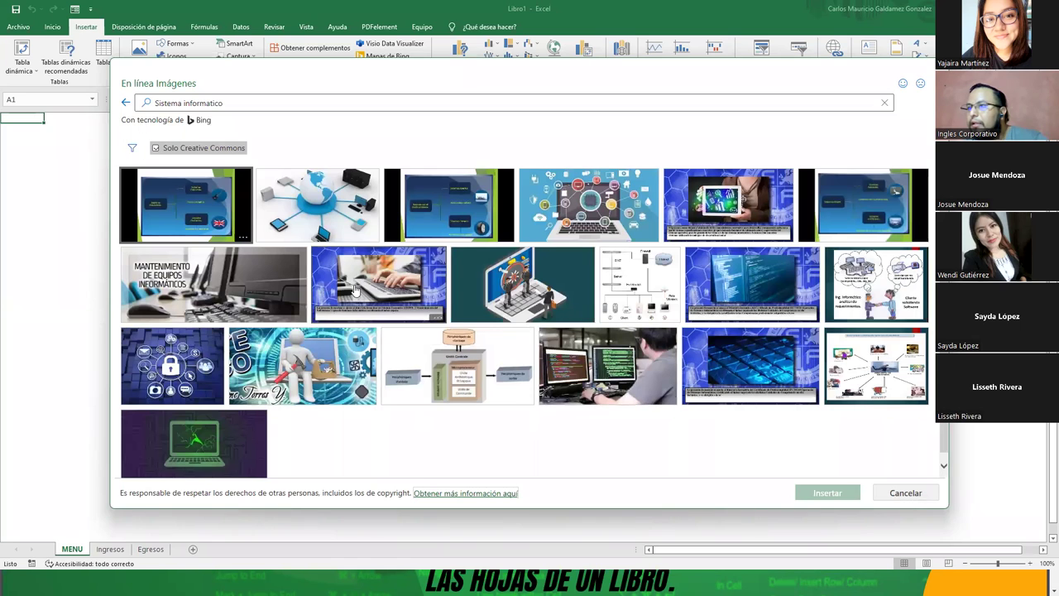
pyautogui.click(198, 447)
pyautogui.click(828, 500)
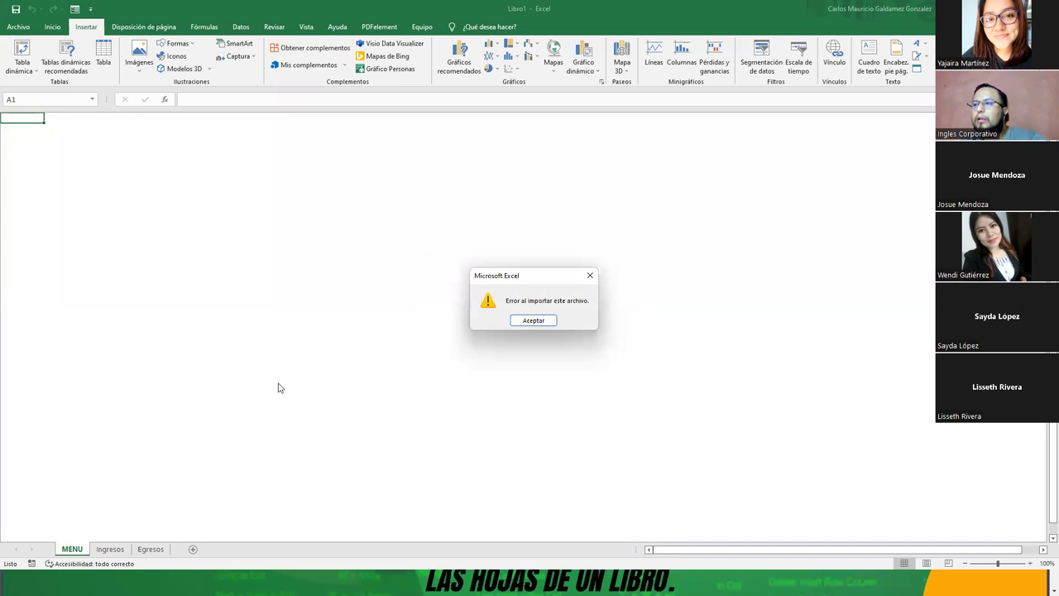
pyautogui.click(538, 321)
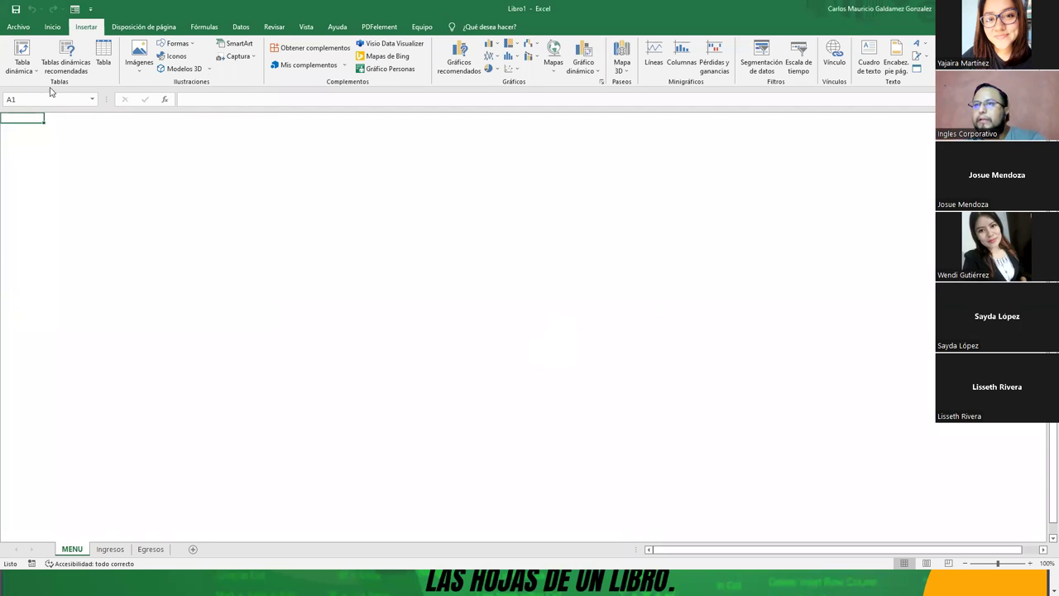
# Insert the online 'informatica' photo of a person at a computer and drag it top-left
pyautogui.click(138, 62)
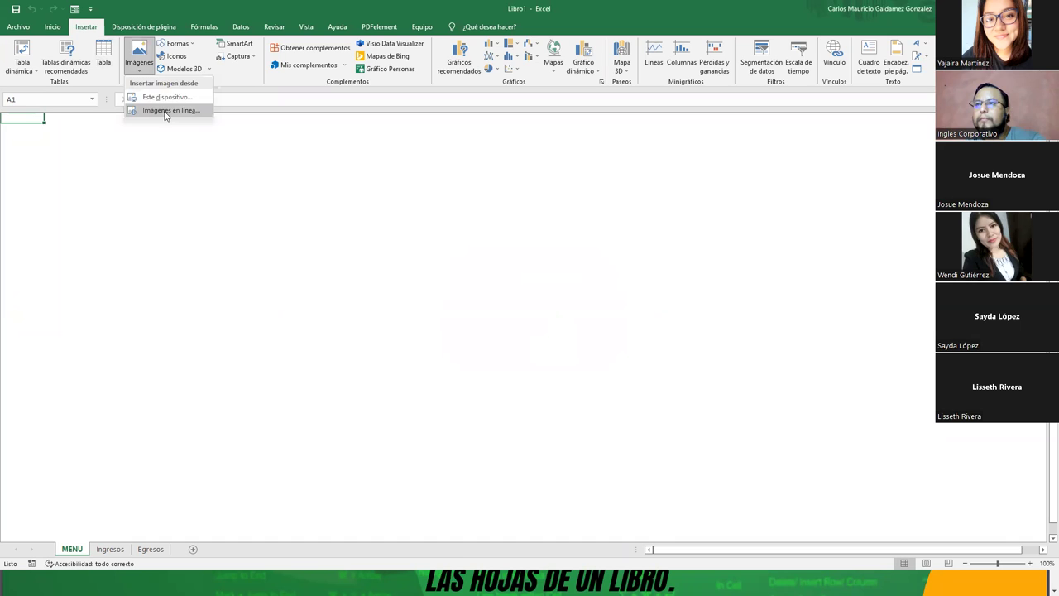
pyautogui.click(163, 109)
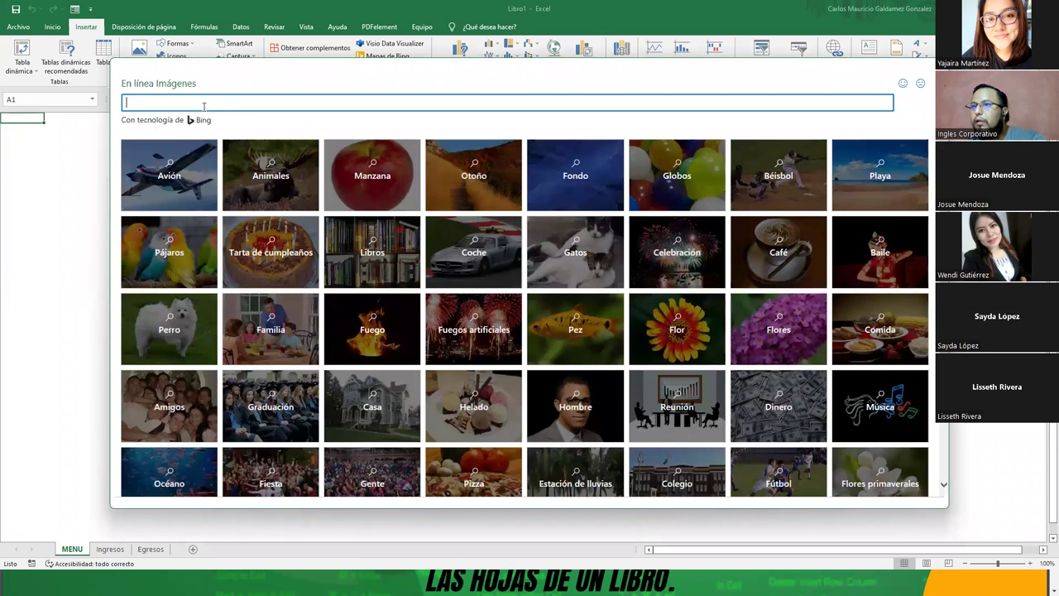
pyautogui.write('inf')
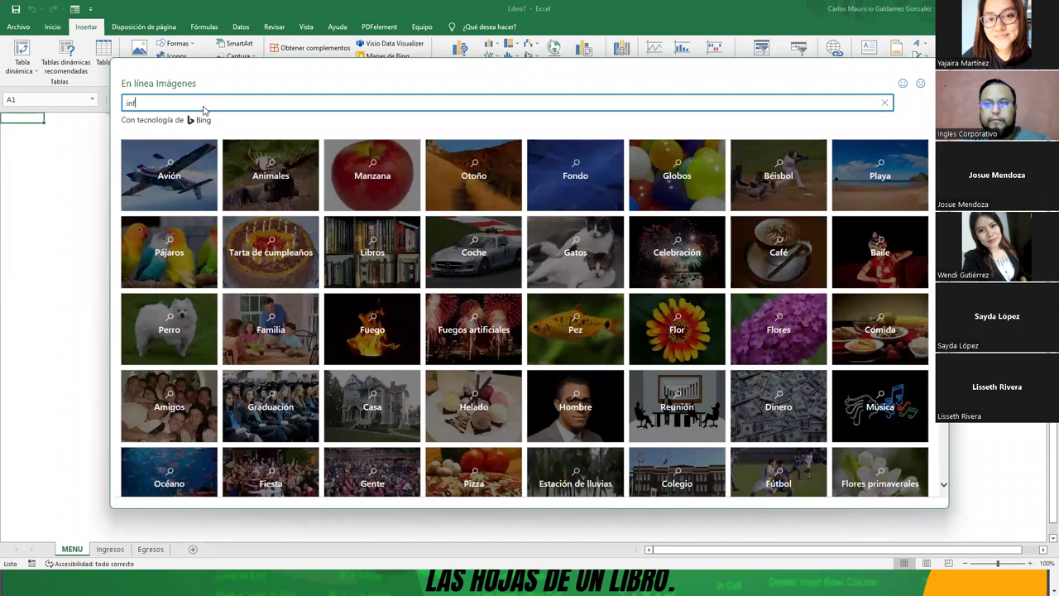
pyautogui.write('ormatica')
pyautogui.press('Return')
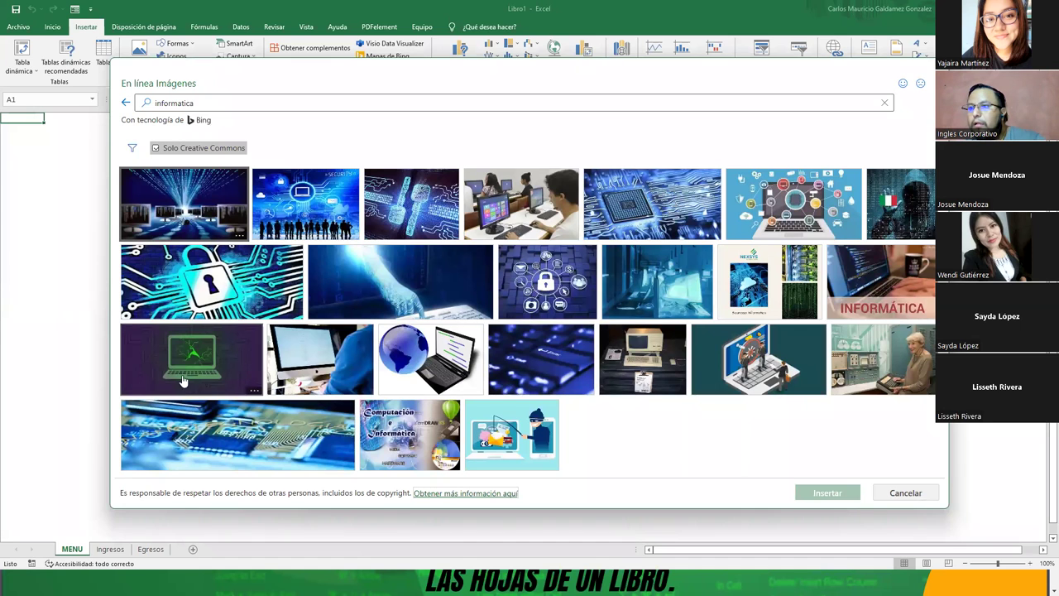
pyautogui.click(306, 367)
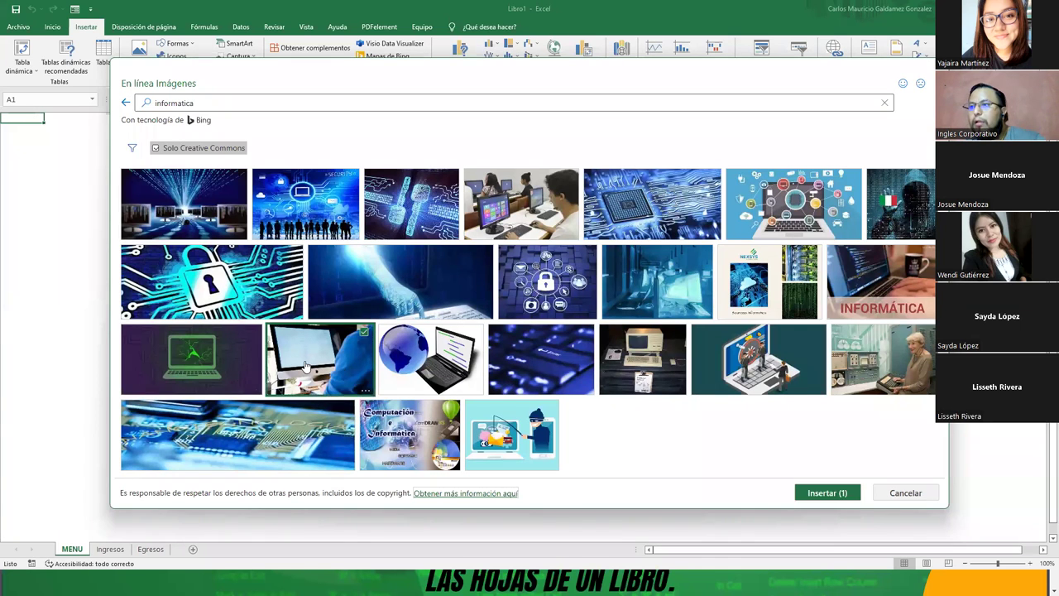
pyautogui.click(843, 494)
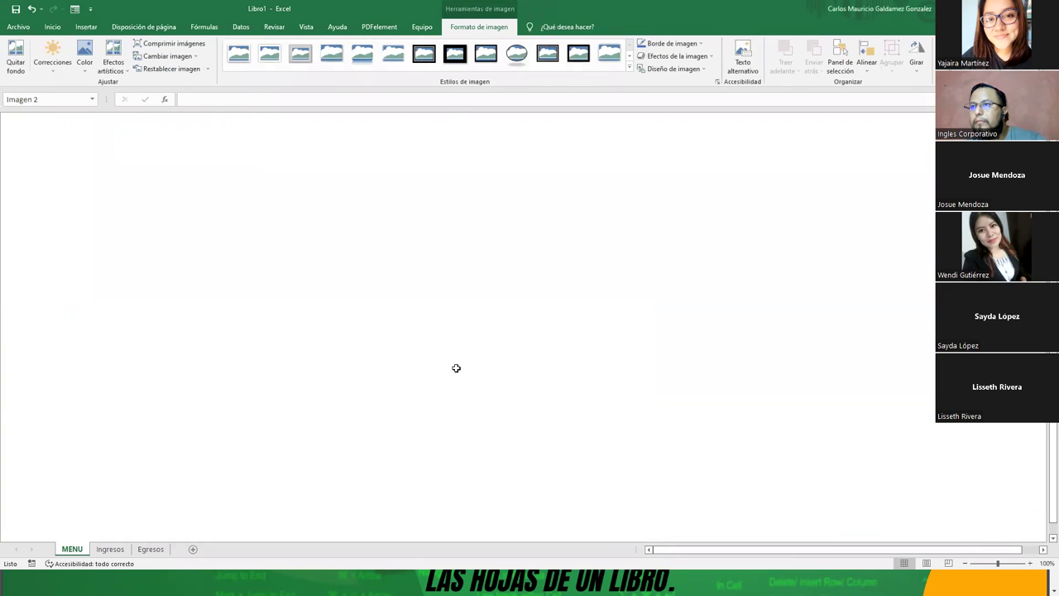
pyautogui.moveTo(357, 331)
pyautogui.mouseDown()
pyautogui.moveTo(322, 332)
pyautogui.moveTo(324, 322)
pyautogui.mouseUp()
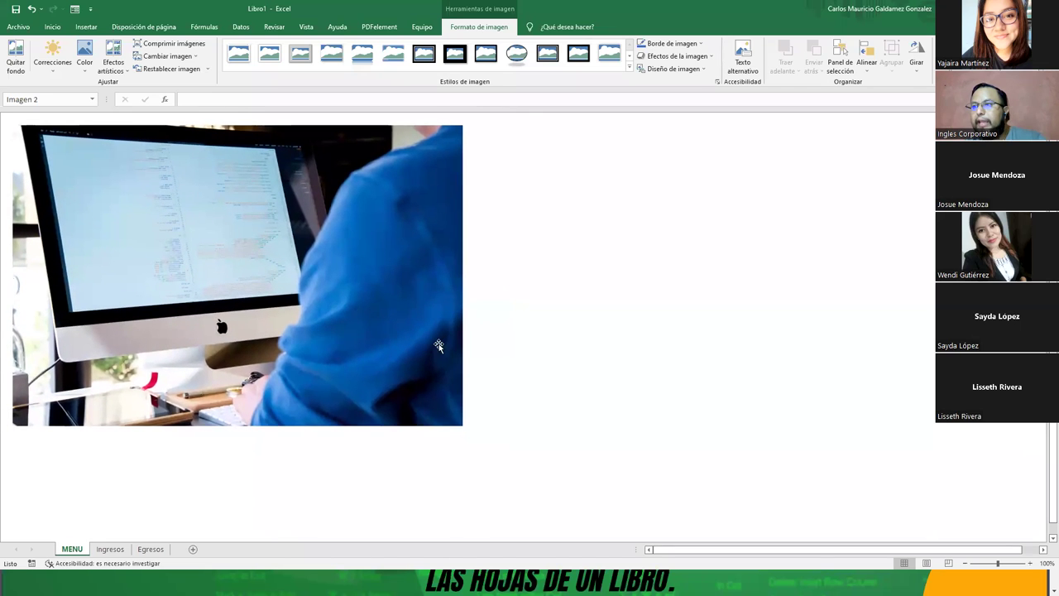
# Insert a WordArt title reading 'Sistema de Ingresos' / 'y Egresos' on two lines
pyautogui.click(551, 315)
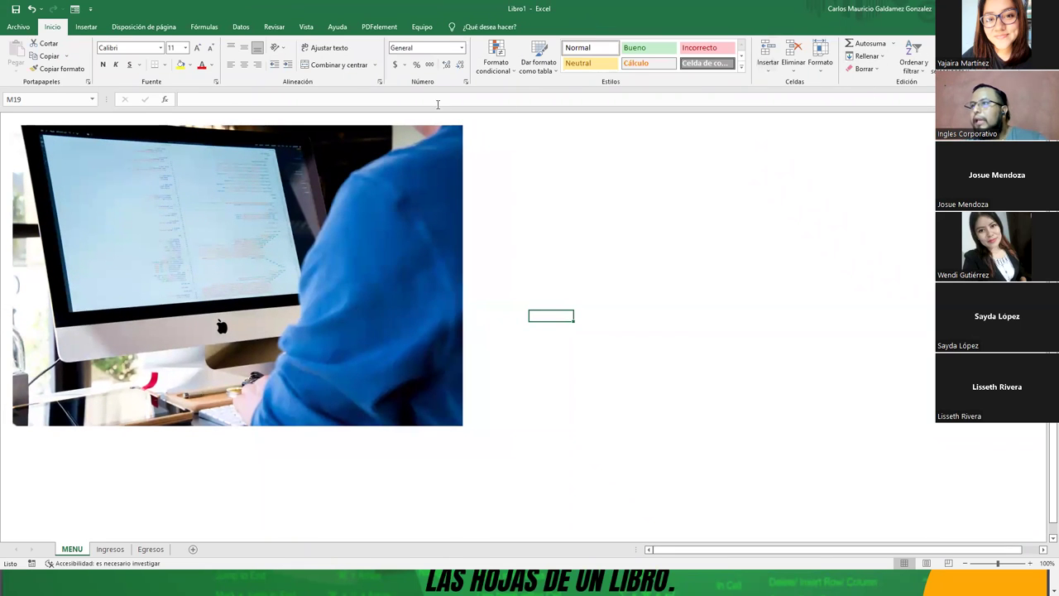
pyautogui.click(86, 27)
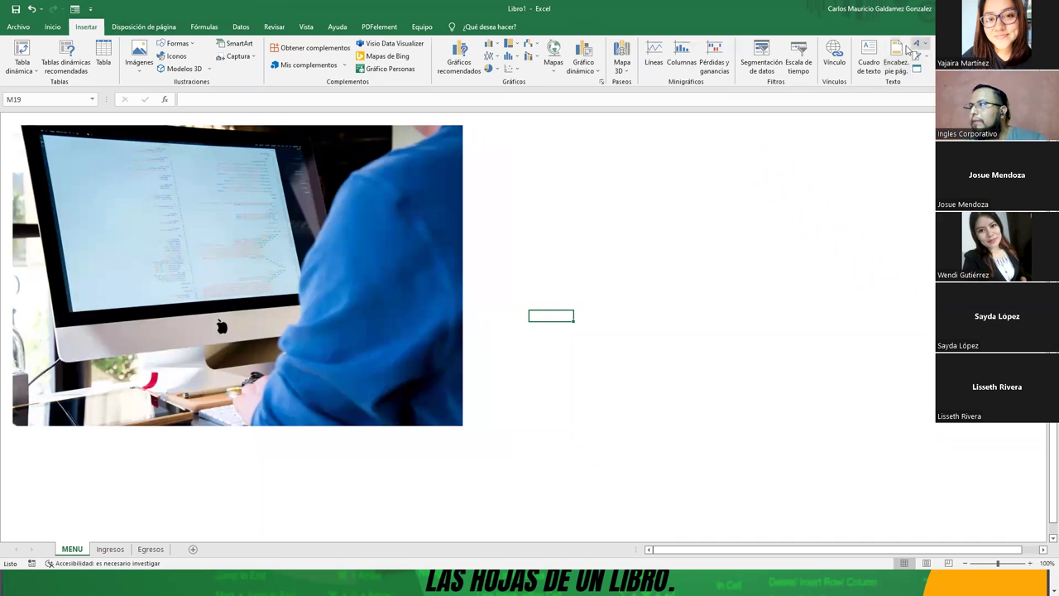
pyautogui.click(918, 43)
pyautogui.click(907, 68)
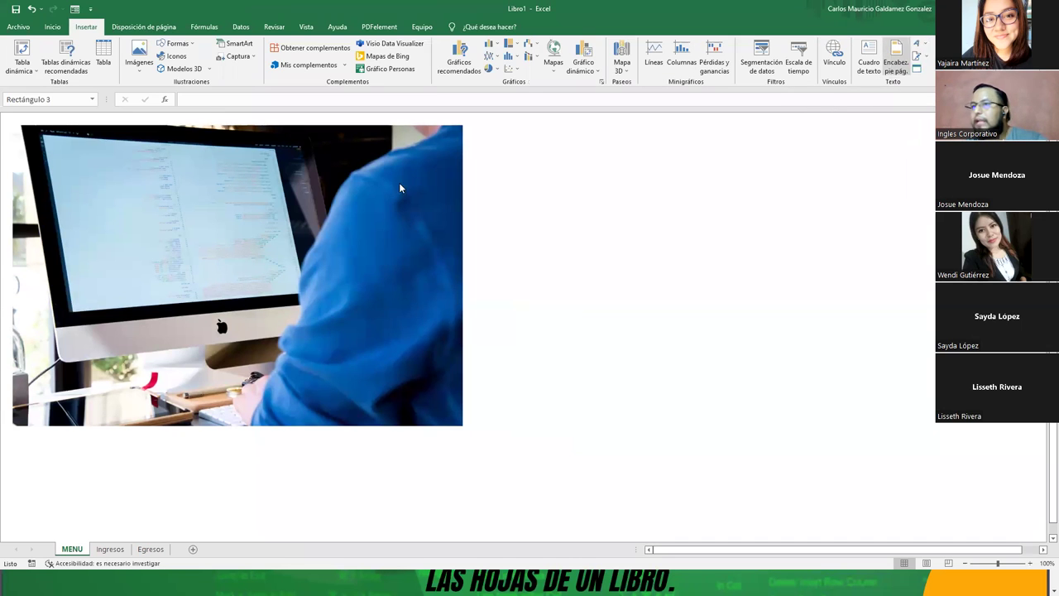
pyautogui.write('Sistema de Ingr')
pyautogui.press('BackSpace')
pyautogui.write('gresos')
pyautogui.press('Return')
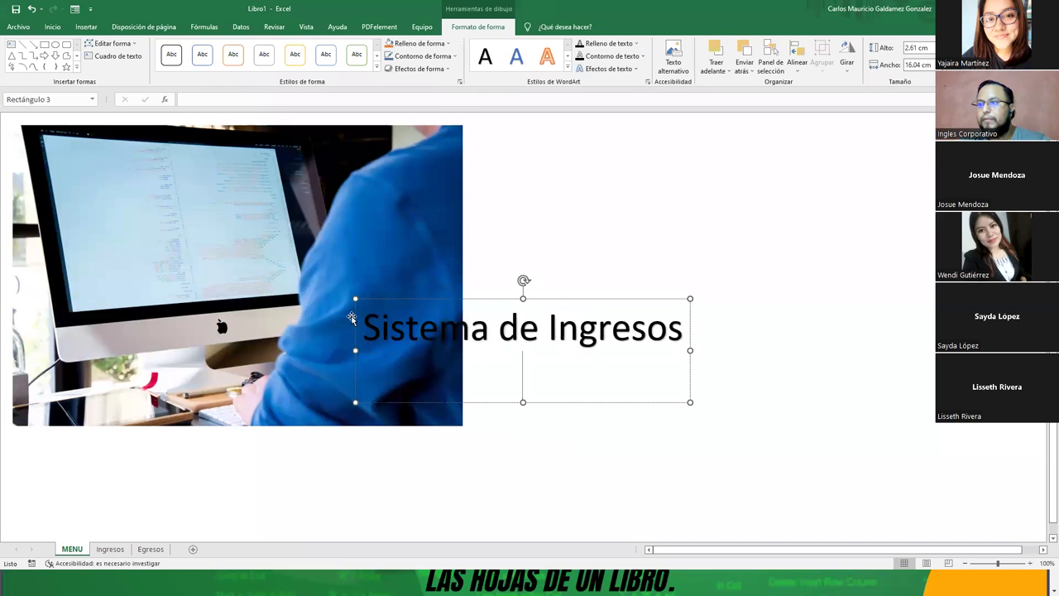
pyautogui.write('y Egresos')
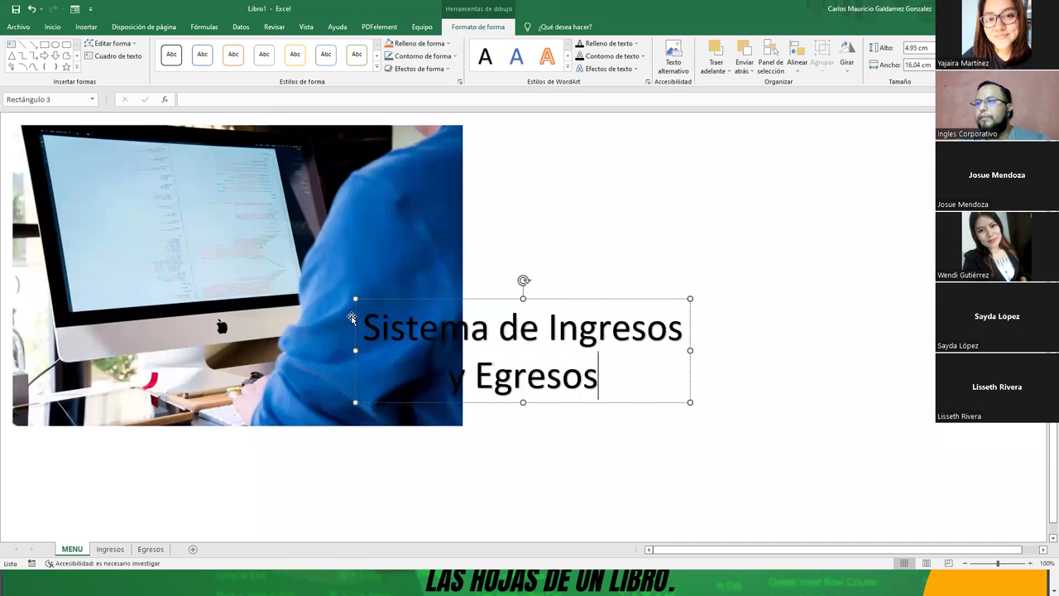
# Place the title over the photo's monitor screen, shrink it to 32 points and bold it
pyautogui.moveTo(551, 303); pyautogui.dragTo(244, 156)
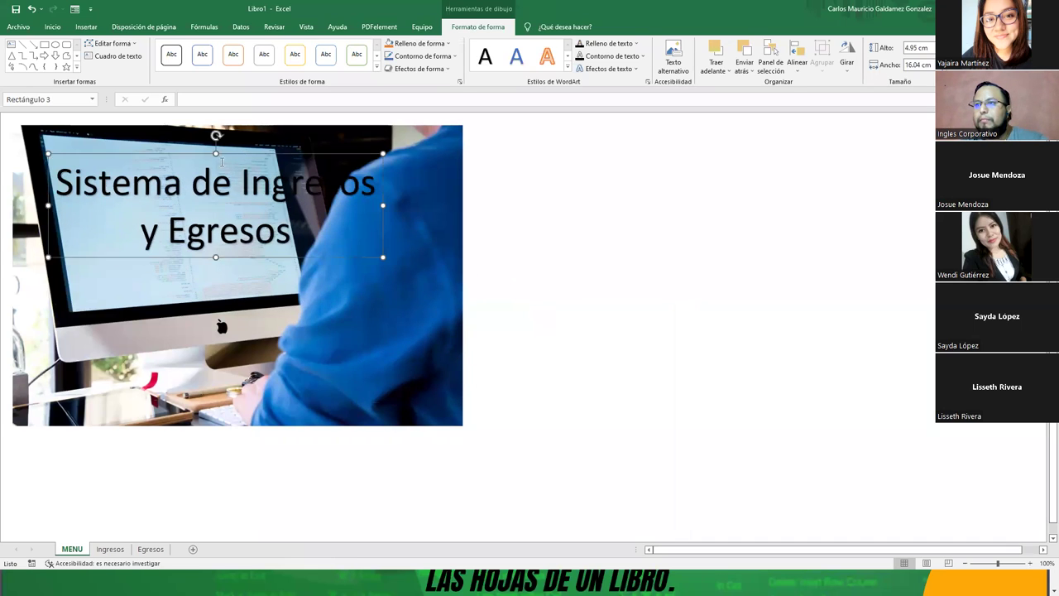
pyautogui.click(52, 26)
pyautogui.click(210, 47)
pyautogui.click(210, 47)
pyautogui.click(210, 47)
pyautogui.moveTo(240, 153); pyautogui.dragTo(197, 168)
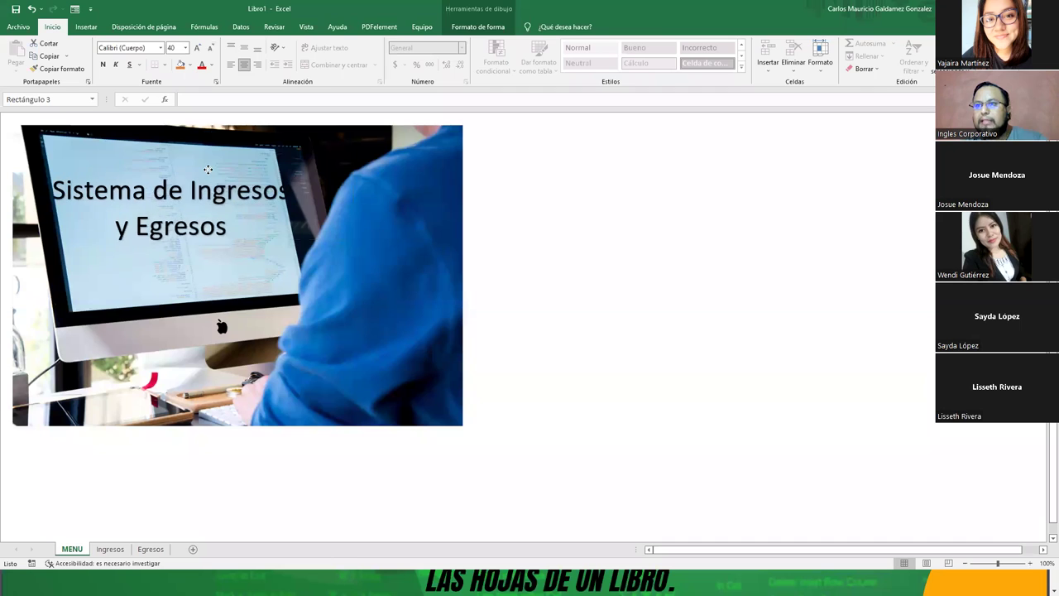
pyautogui.click(210, 47)
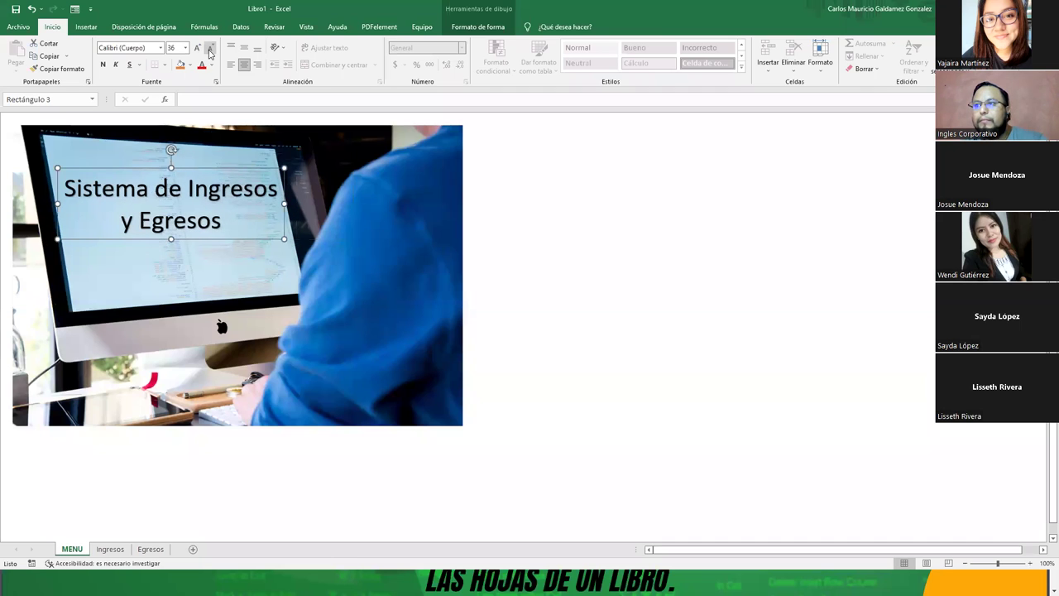
pyautogui.click(211, 52)
pyautogui.click(102, 64)
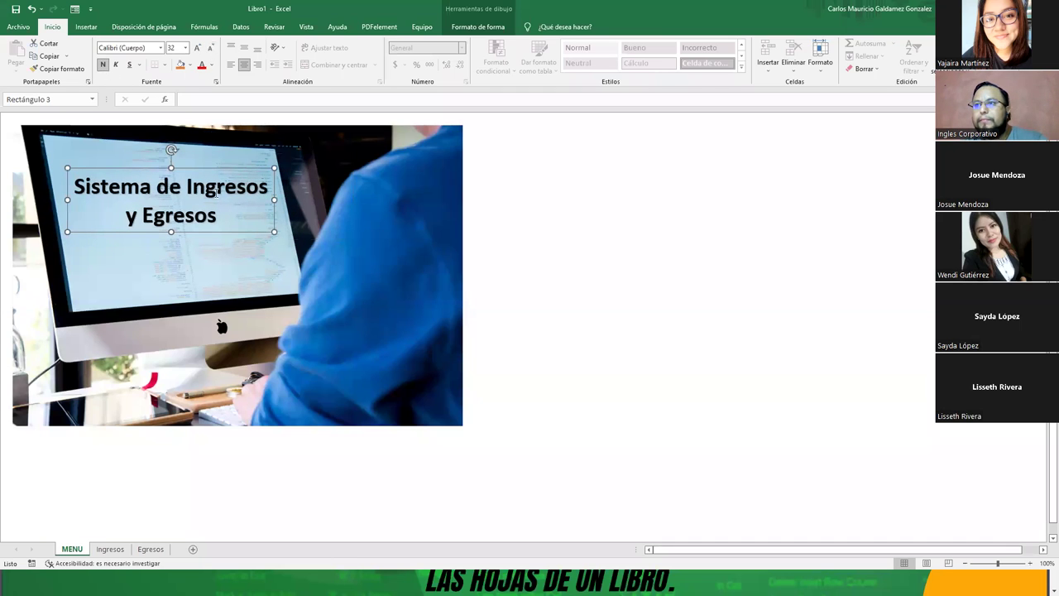
pyautogui.moveTo(220, 173); pyautogui.dragTo(216, 183)
# Group the title with the photo and fine-tune the grouped picture's position
pyautogui.keyDown('shift'); pyautogui.click(375, 322); pyautogui.keyUp('shift')
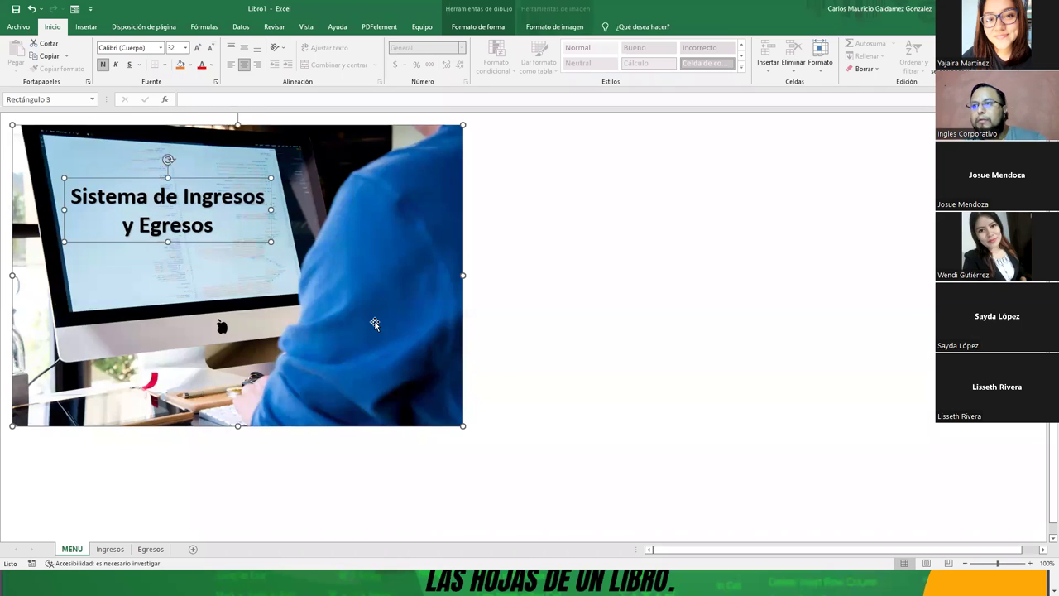
pyautogui.rightClick(375, 322)
pyautogui.moveTo(453, 385)
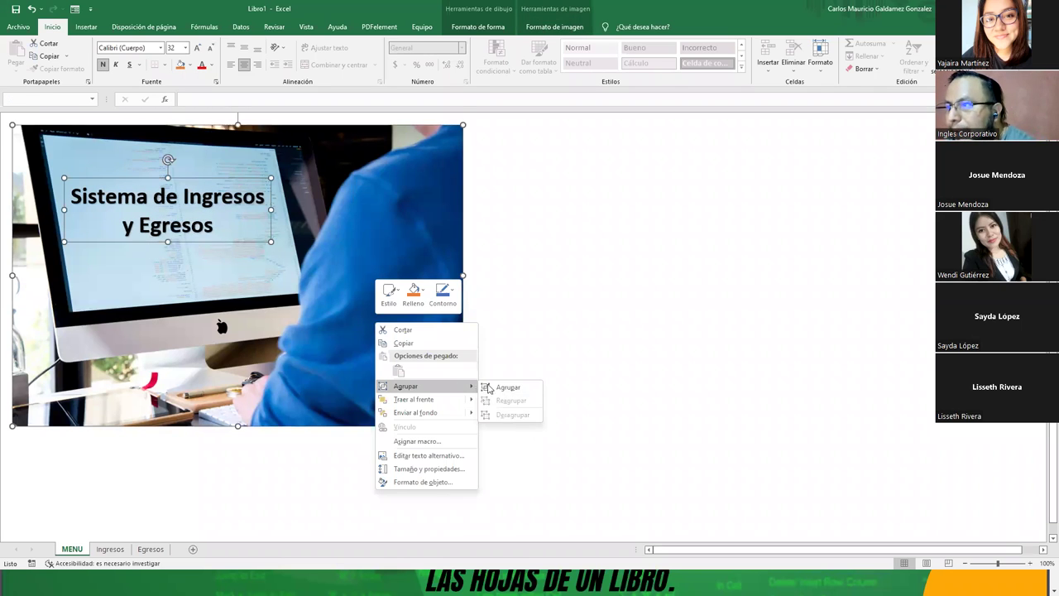
pyautogui.click(488, 387)
pyautogui.moveTo(350, 331); pyautogui.dragTo(475, 380)
pyautogui.moveTo(365, 318); pyautogui.dragTo(359, 340)
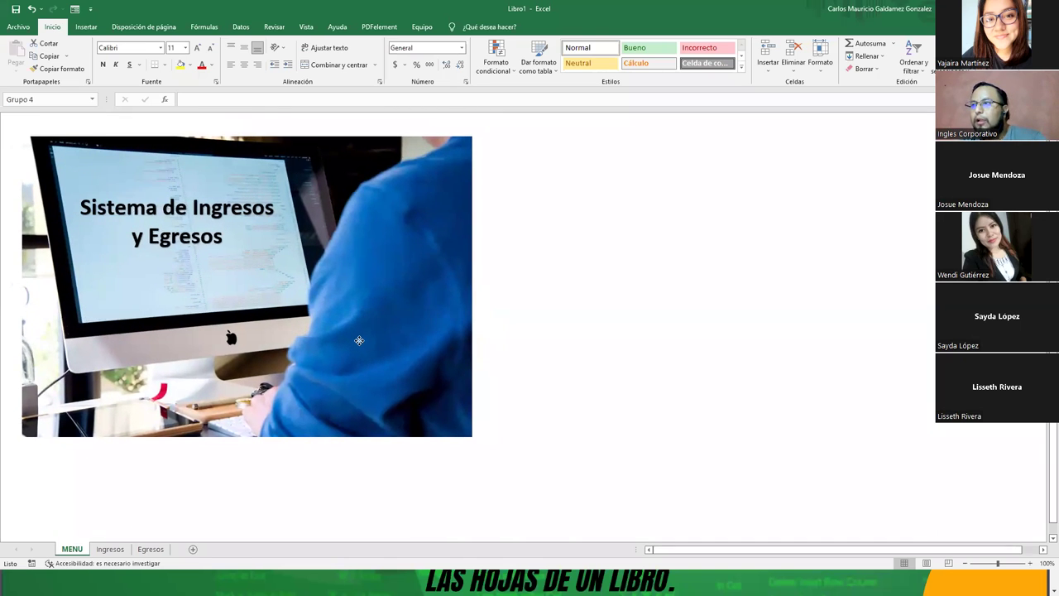
pyautogui.click(537, 303)
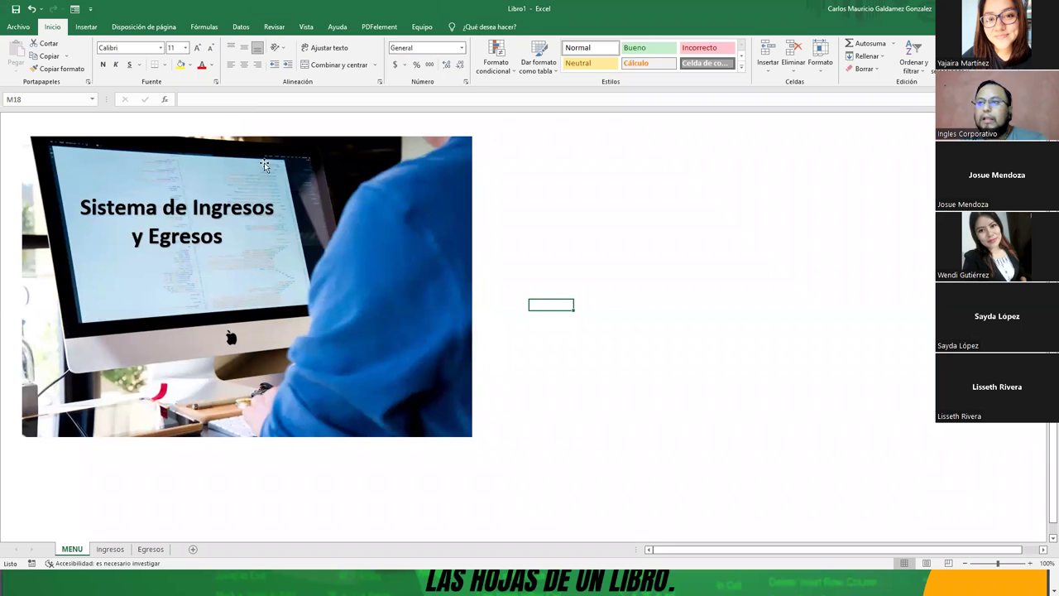
# Draw a pentagon block arrow at the photo's right edge and open the shape styles list
pyautogui.click(86, 26)
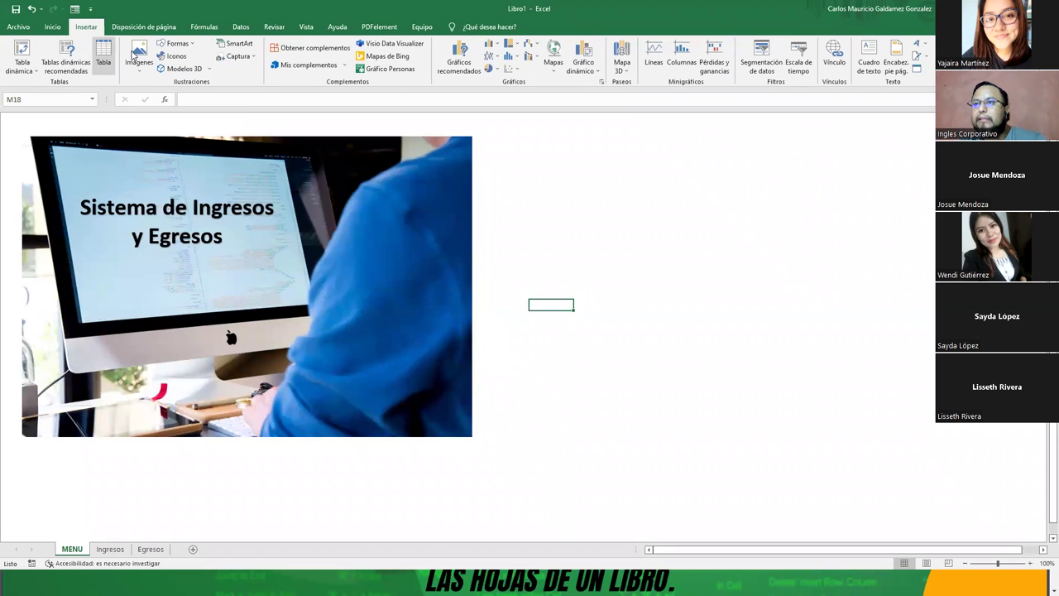
pyautogui.click(176, 43)
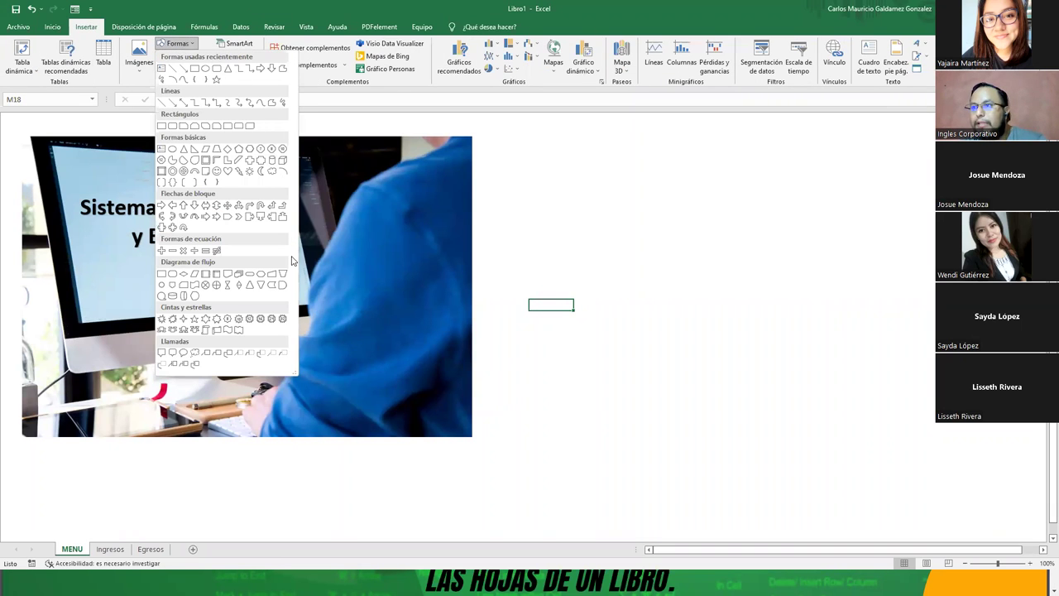
pyautogui.click(228, 220)
pyautogui.moveTo(404, 176); pyautogui.dragTo(562, 216)
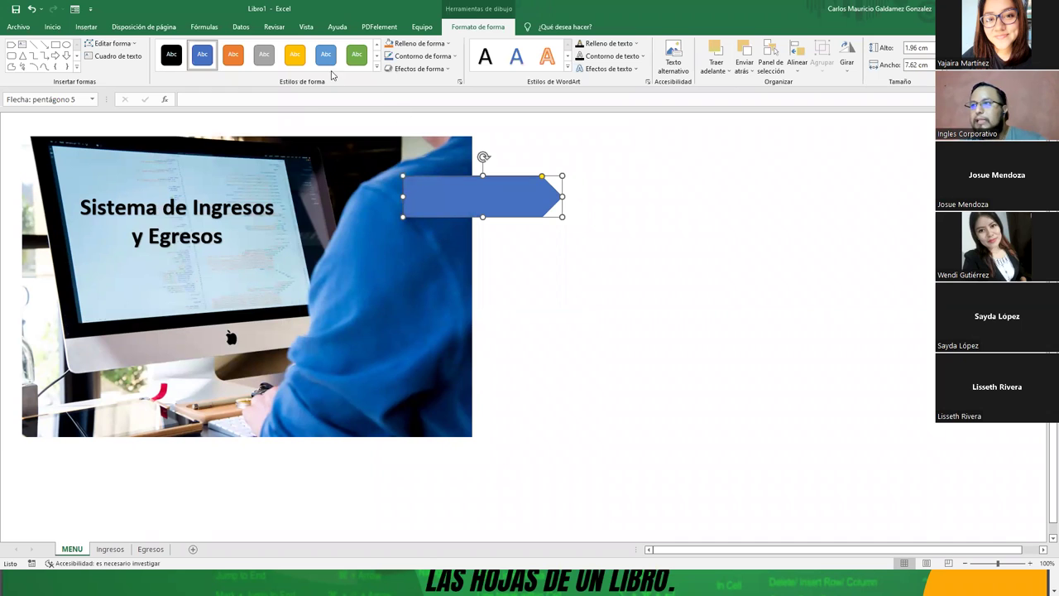
pyautogui.click(376, 71)
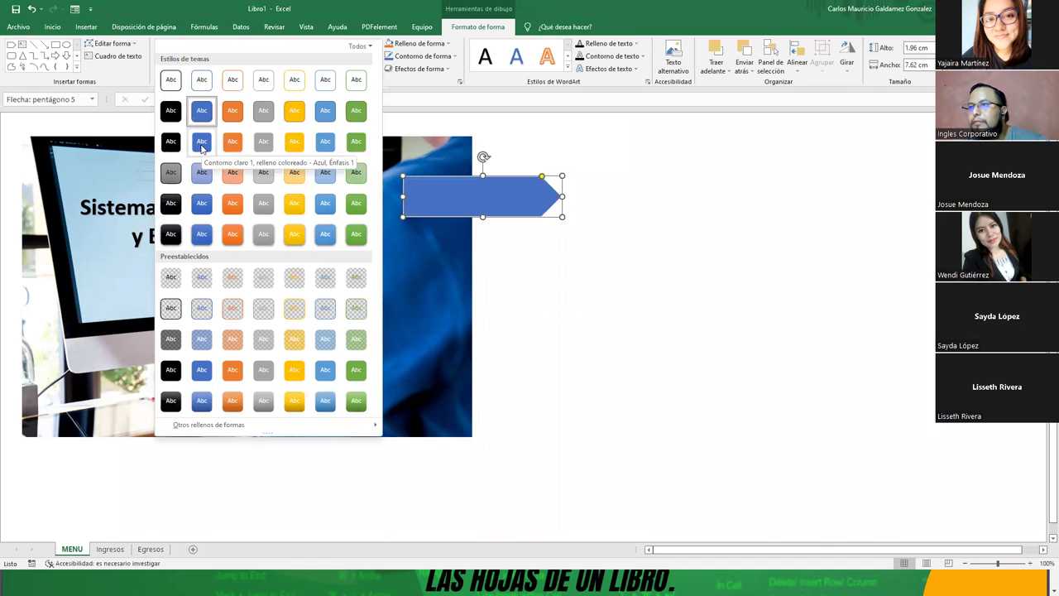
# Give the arrow a blue gradient style and duplicate it into four stacked arrows
pyautogui.click(202, 203)
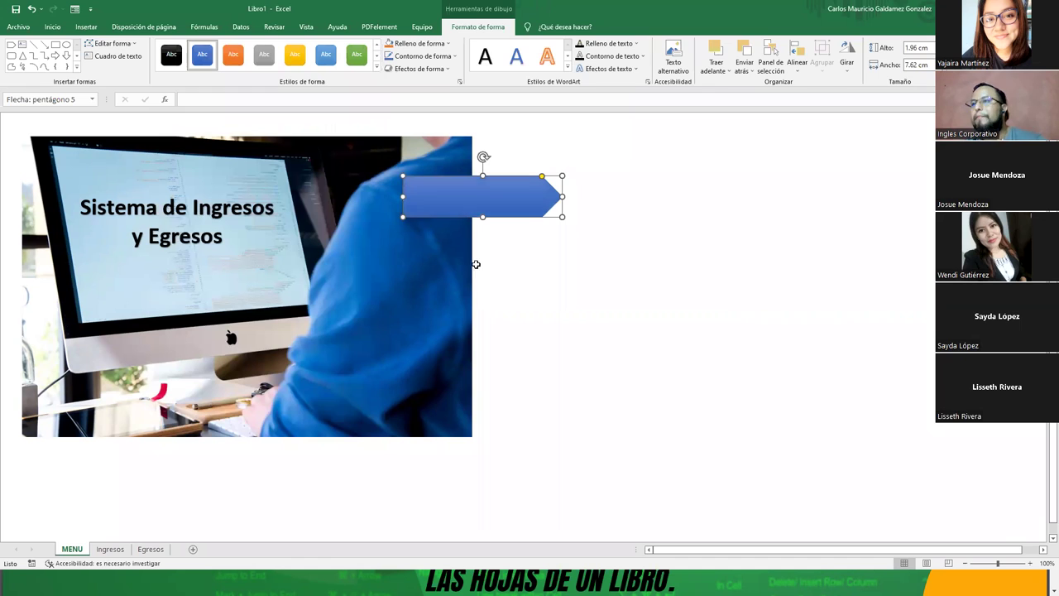
pyautogui.press('alt')
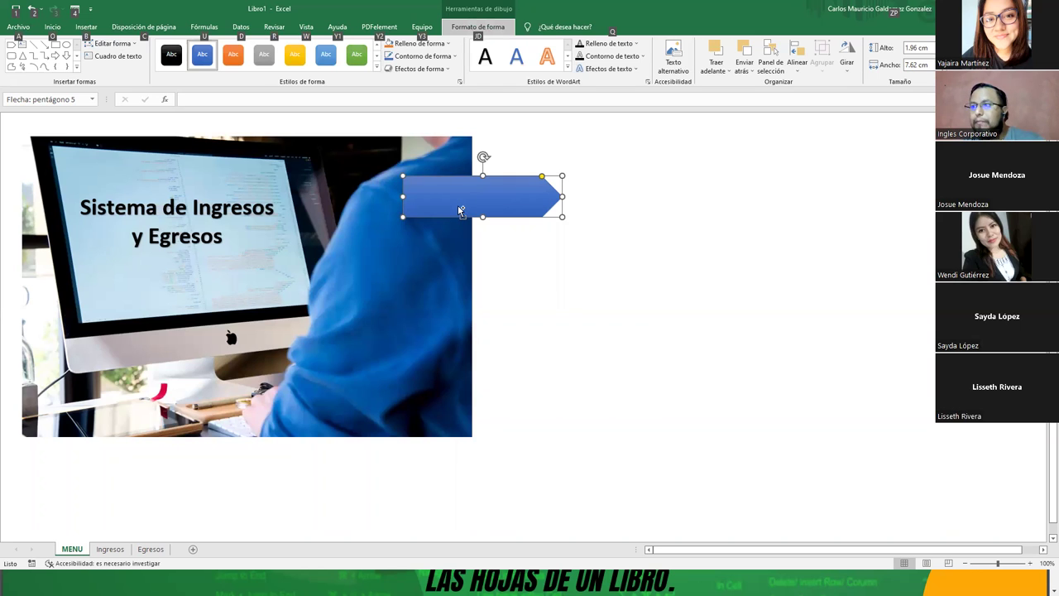
pyautogui.keyDown('ctrl'); pyautogui.moveTo(460, 211); pyautogui.dragTo(460, 264); pyautogui.keyUp('ctrl')
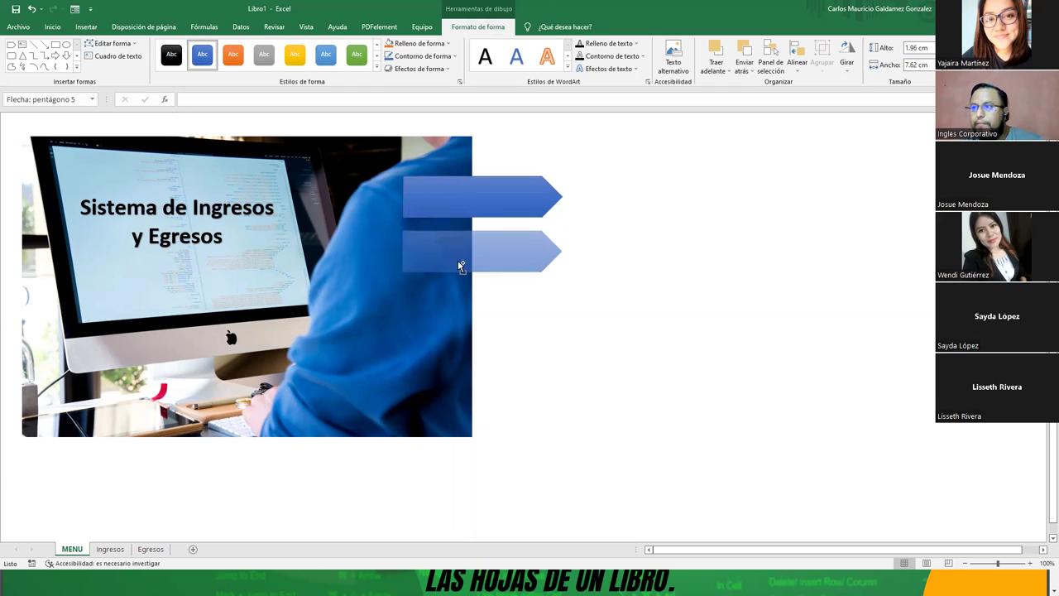
pyautogui.keyDown('ctrl'); pyautogui.moveTo(460, 264); pyautogui.dragTo(459, 200); pyautogui.keyUp('ctrl')
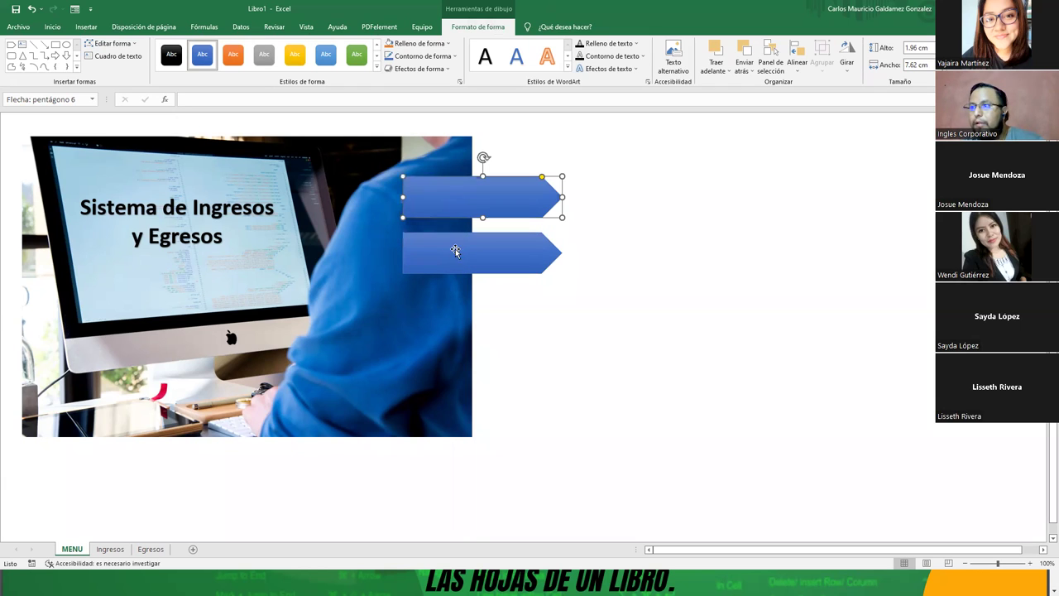
pyautogui.moveTo(454, 250); pyautogui.dragTo(450, 342)
pyautogui.moveTo(450, 318); pyautogui.dragTo(454, 373)
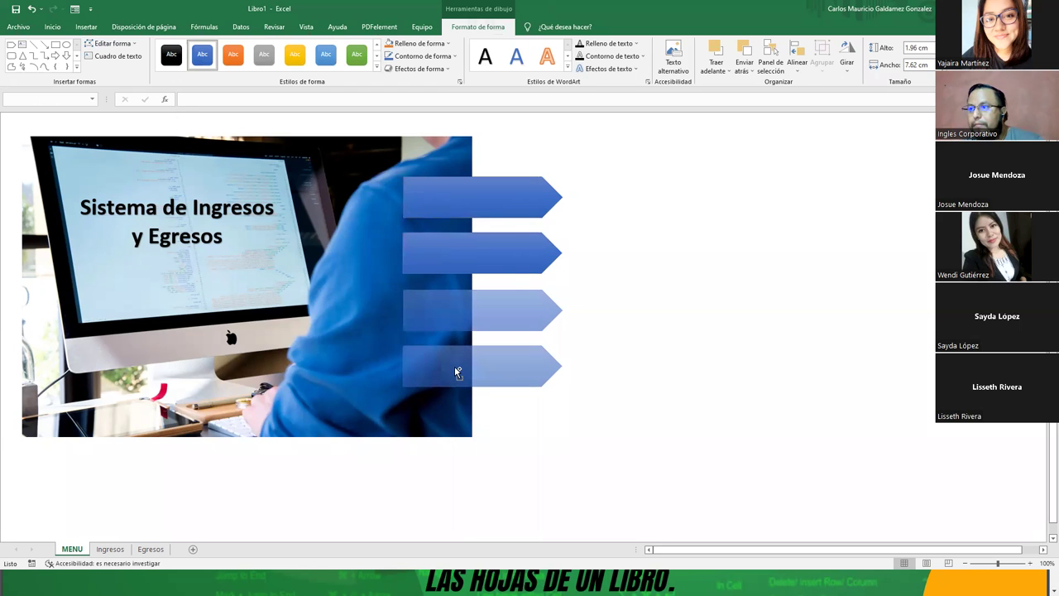
pyautogui.moveTo(454, 366); pyautogui.dragTo(454, 368)
# Select all four arrows, align their left edges, and move them slightly right
pyautogui.keyDown('shift'); pyautogui.click(434, 260); pyautogui.keyUp('shift')
pyautogui.keyDown('shift'); pyautogui.click(438, 179); pyautogui.keyUp('shift')
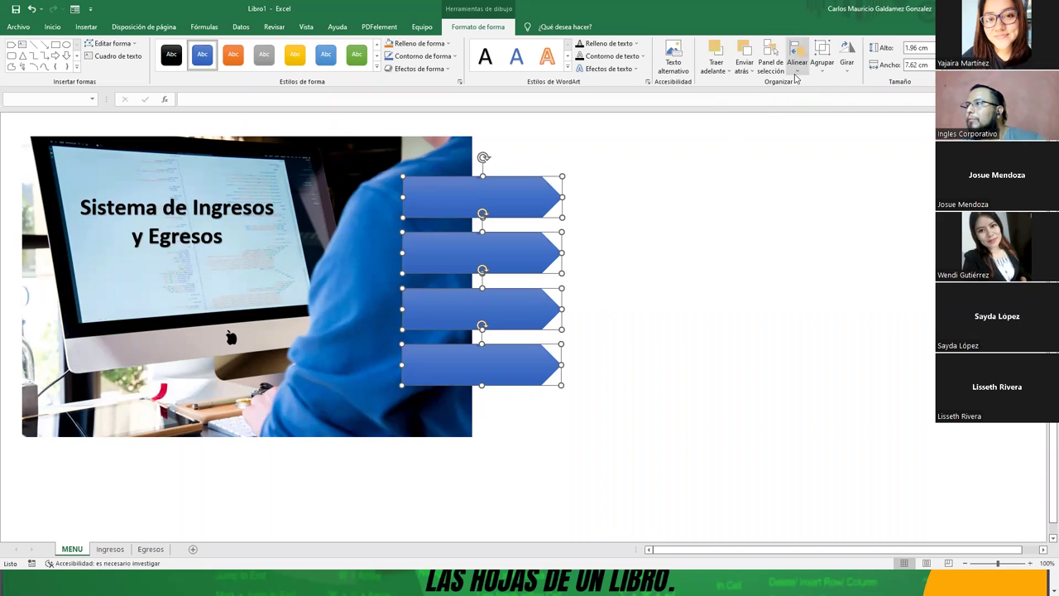
pyautogui.click(798, 70)
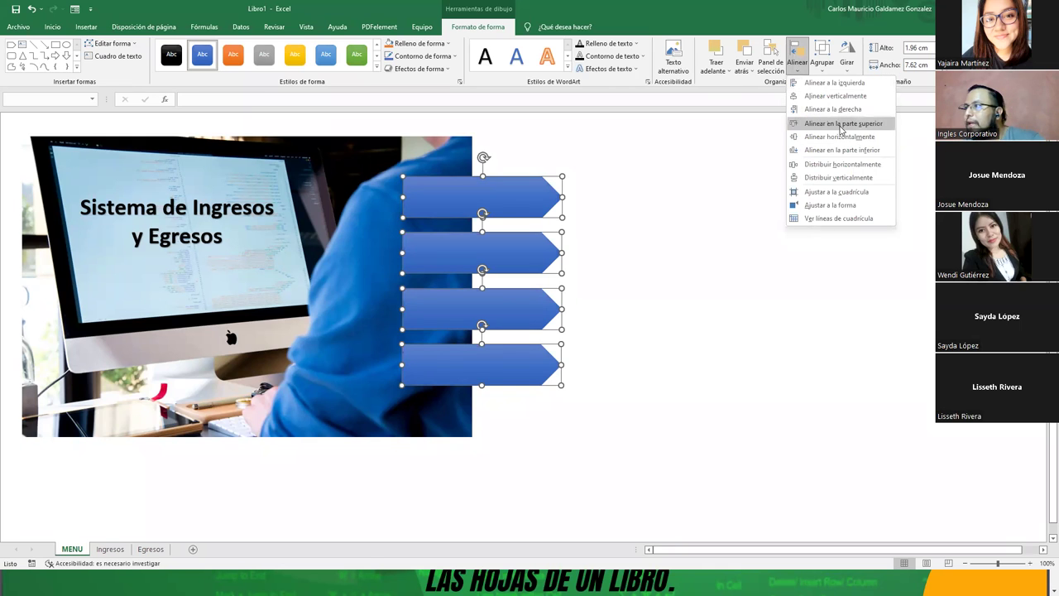
pyautogui.click(816, 84)
pyautogui.moveTo(492, 207); pyautogui.dragTo(488, 207)
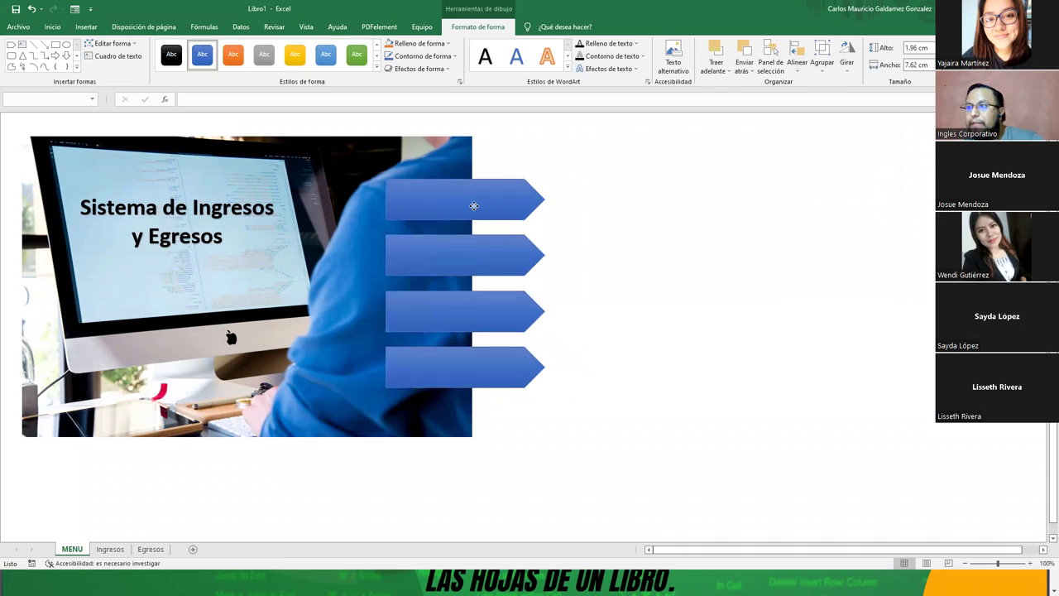
# Type the label 'AGREGA LOS INGRESOS' into the top arrow
pyautogui.click(608, 215)
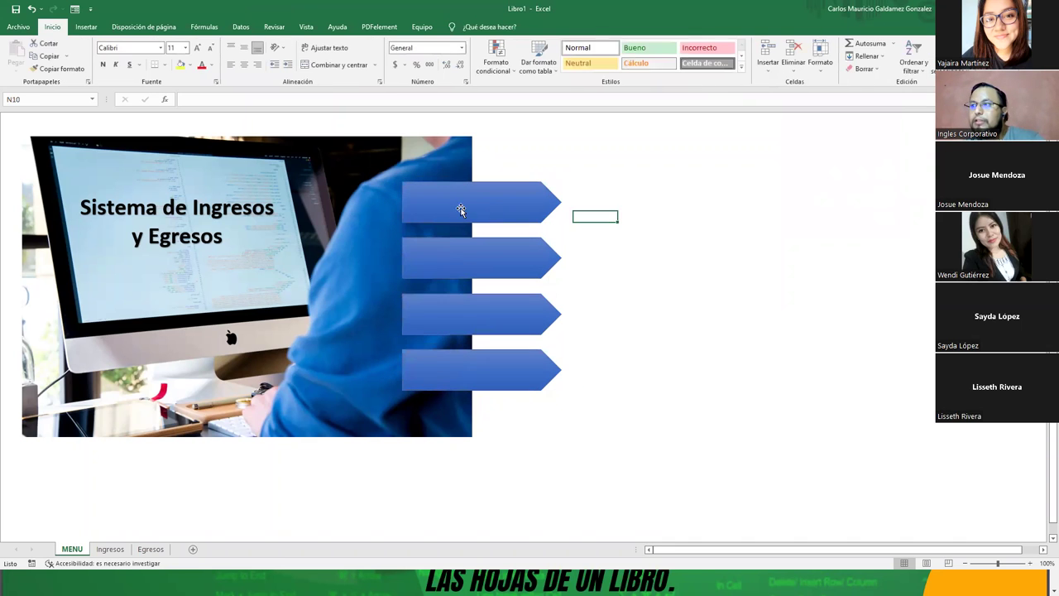
pyautogui.click(471, 211)
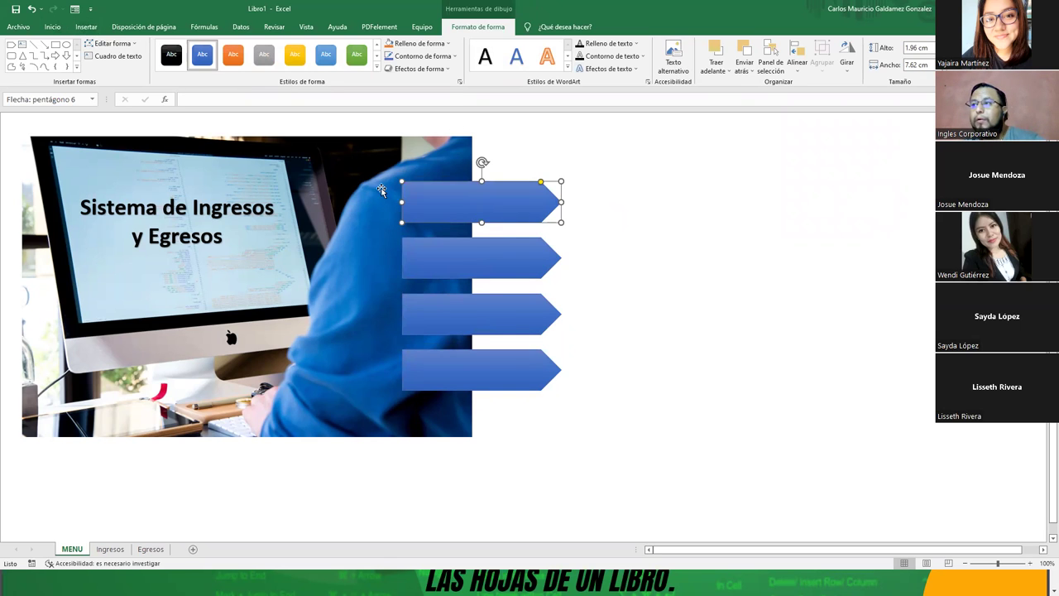
pyautogui.rightClick(445, 208)
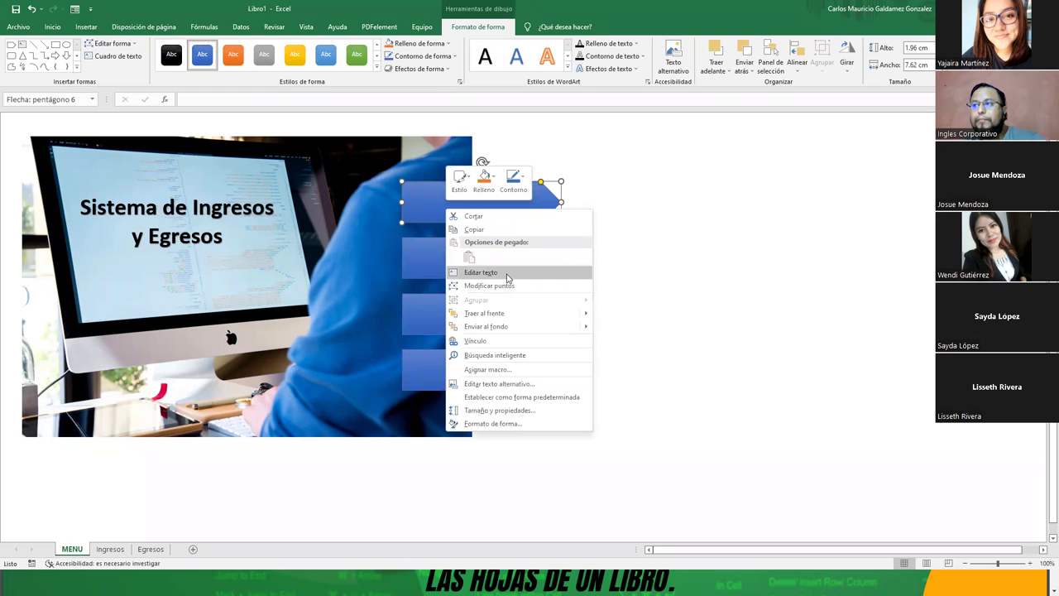
pyautogui.click(481, 272)
pyautogui.write('AGREGA LOS IM')
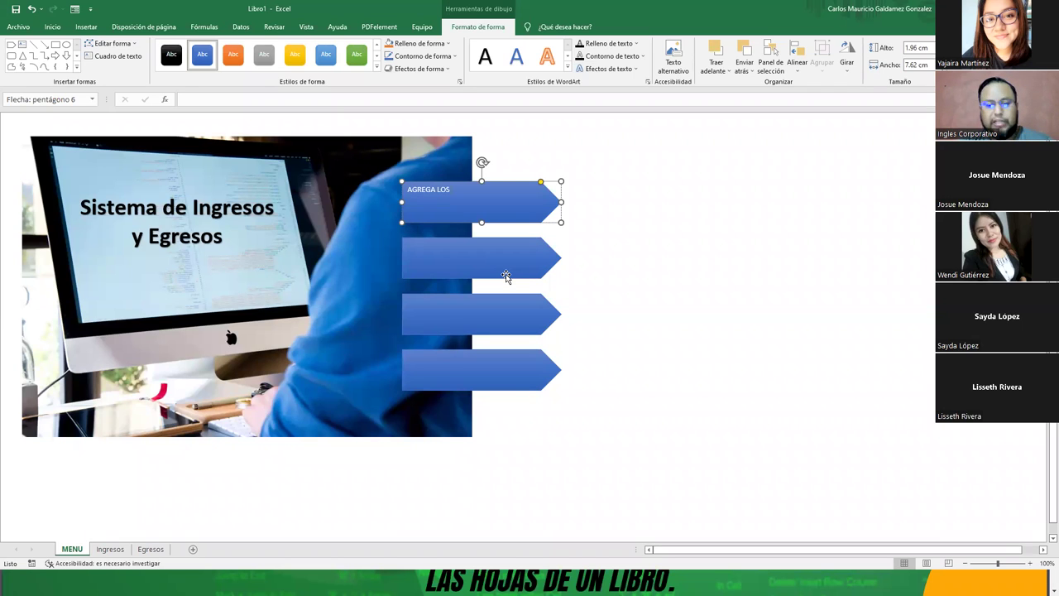
pyautogui.press('BackSpace')
pyautogui.write('NGRESOS')
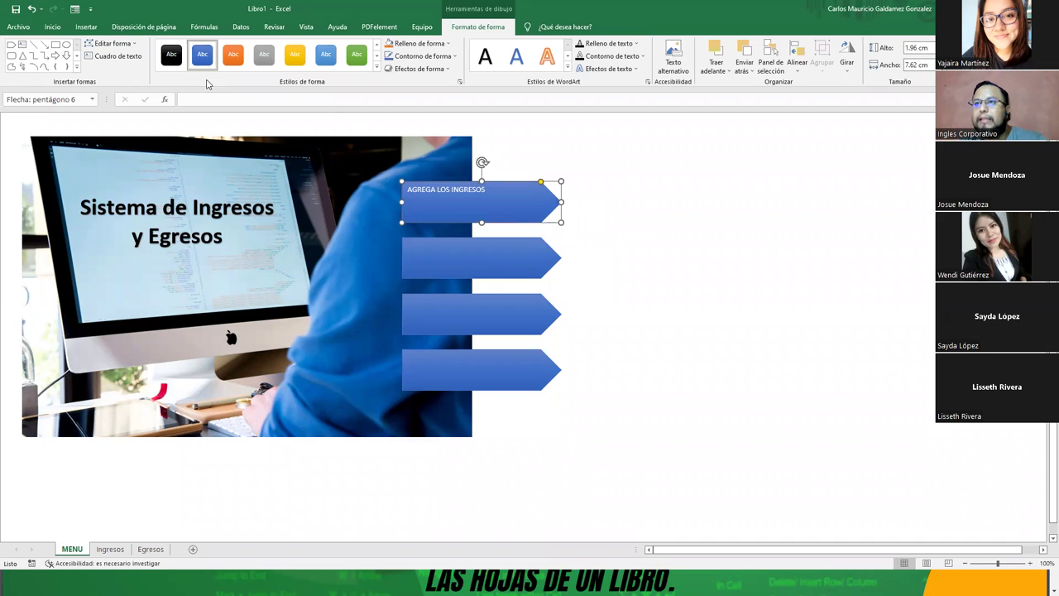
pyautogui.click(19, 26)
pyautogui.press('Escape')
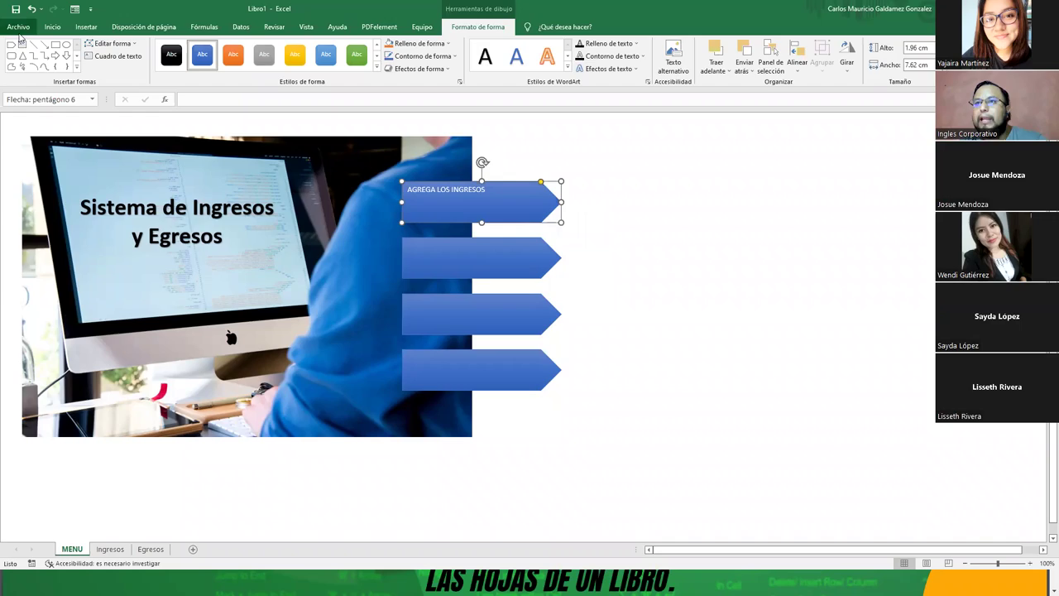
# Centre the label horizontally and vertically, make it bold, and enlarge it to size 18
pyautogui.click(50, 26)
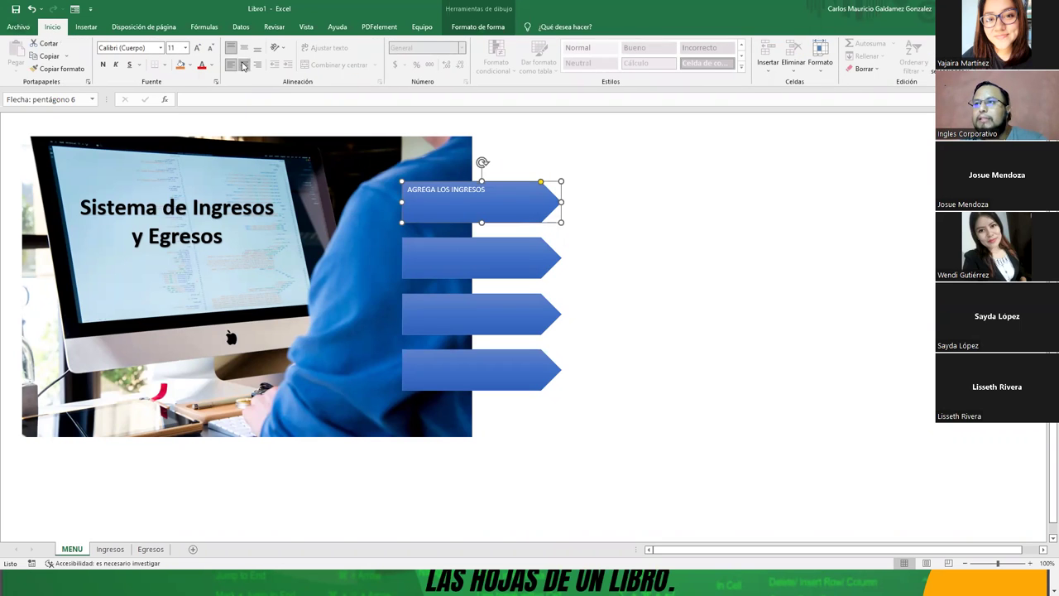
pyautogui.click(243, 64)
pyautogui.click(244, 47)
pyautogui.click(103, 65)
pyautogui.click(197, 48)
pyautogui.click(196, 48)
pyautogui.click(196, 48)
pyautogui.click(197, 48)
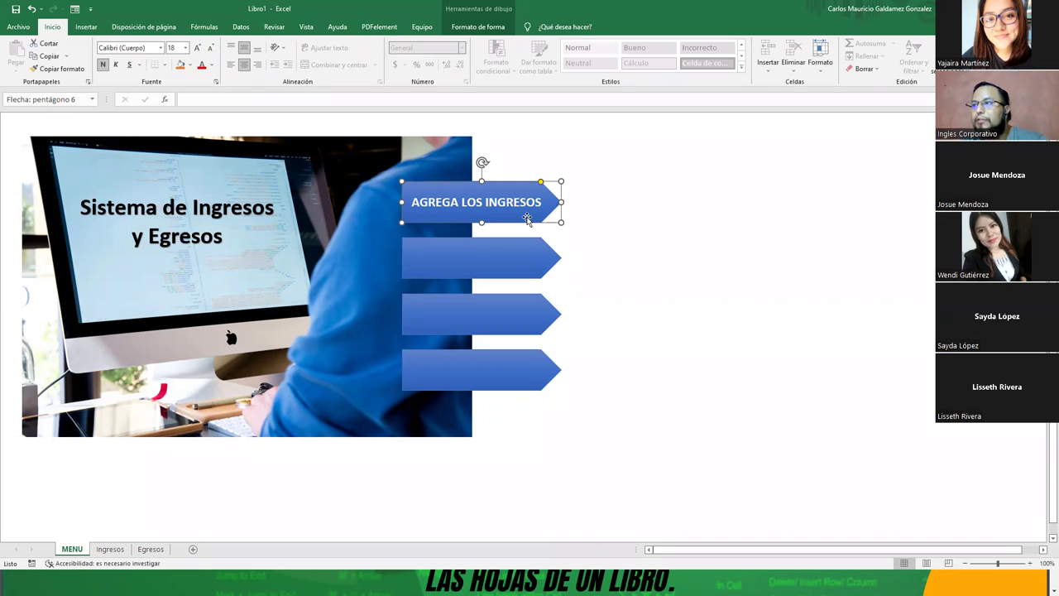
# Paste the top label into the second arrow and change it to 'AGREGA LOS EGRESOS'
pyautogui.rightClick(476, 260)
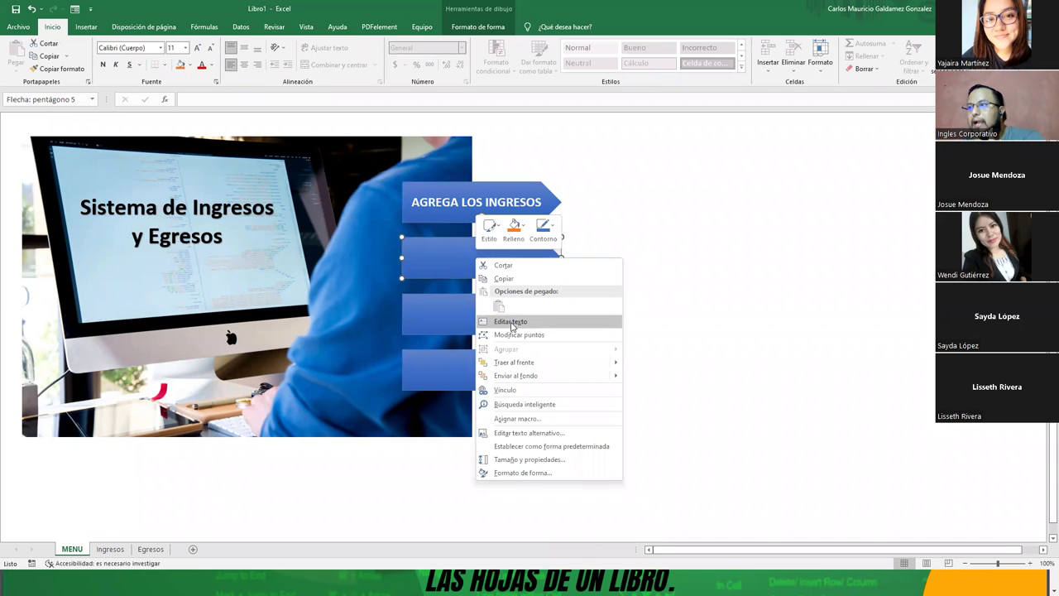
pyautogui.press('Escape')
pyautogui.click(463, 202)
pyautogui.moveTo(411, 202); pyautogui.dragTo(544, 202)
pyautogui.hotkey('ctrl', 'c')
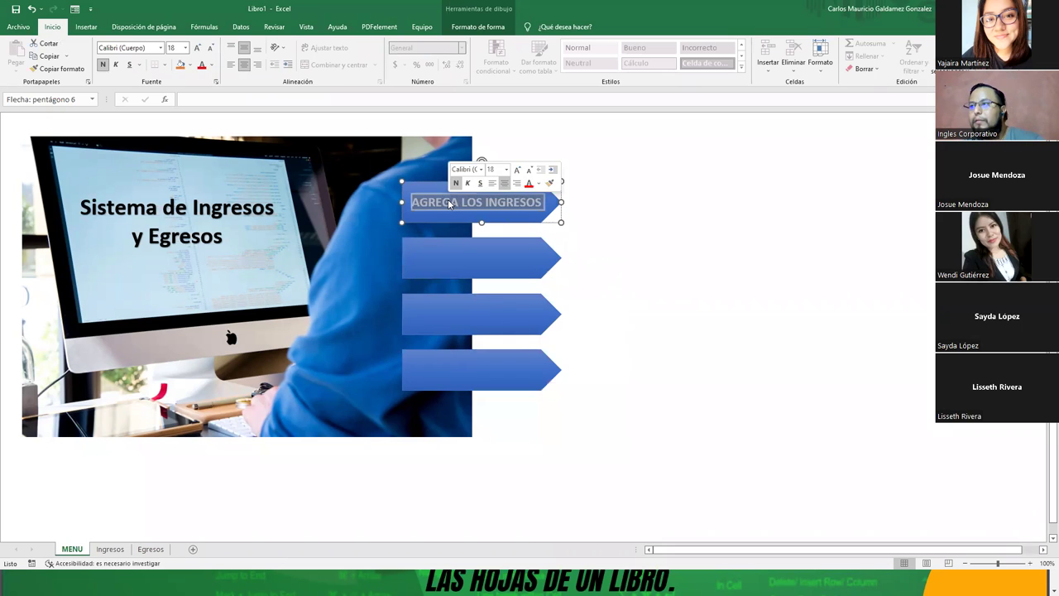
pyautogui.click(458, 253)
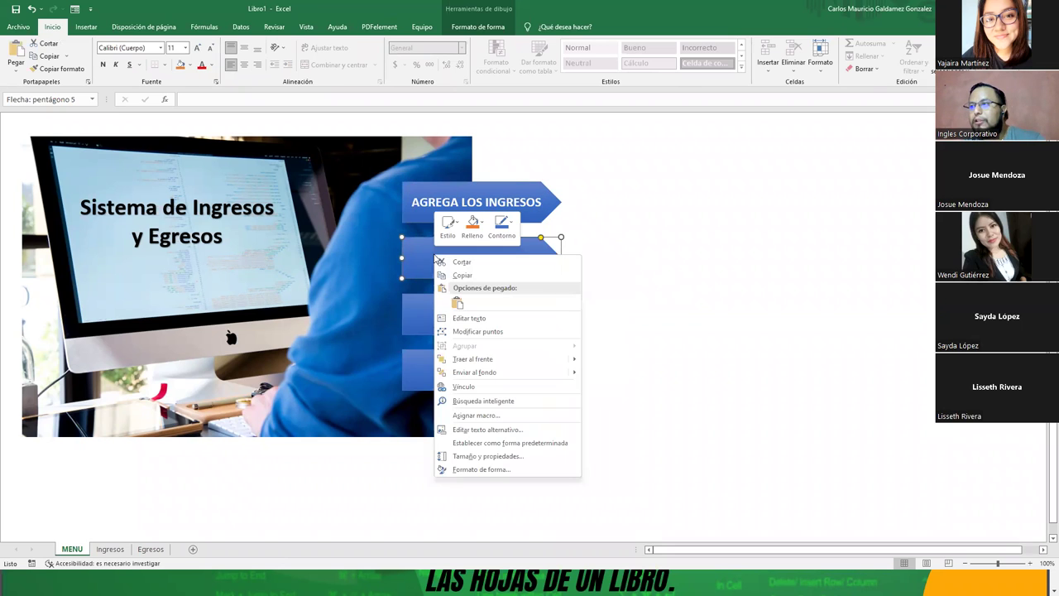
pyautogui.rightClick(435, 256)
pyautogui.click(473, 319)
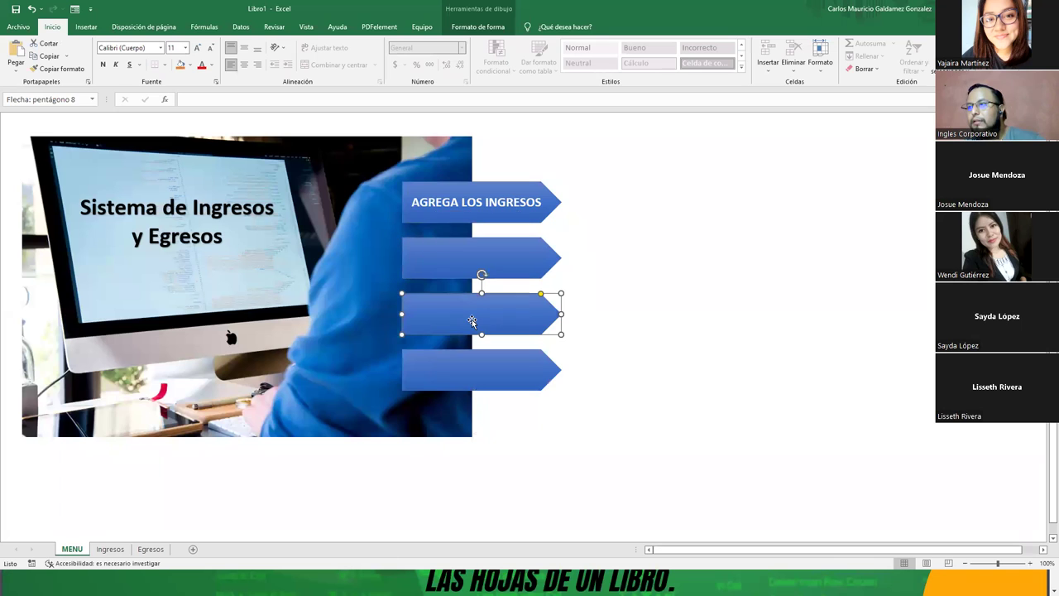
pyautogui.rightClick(433, 256)
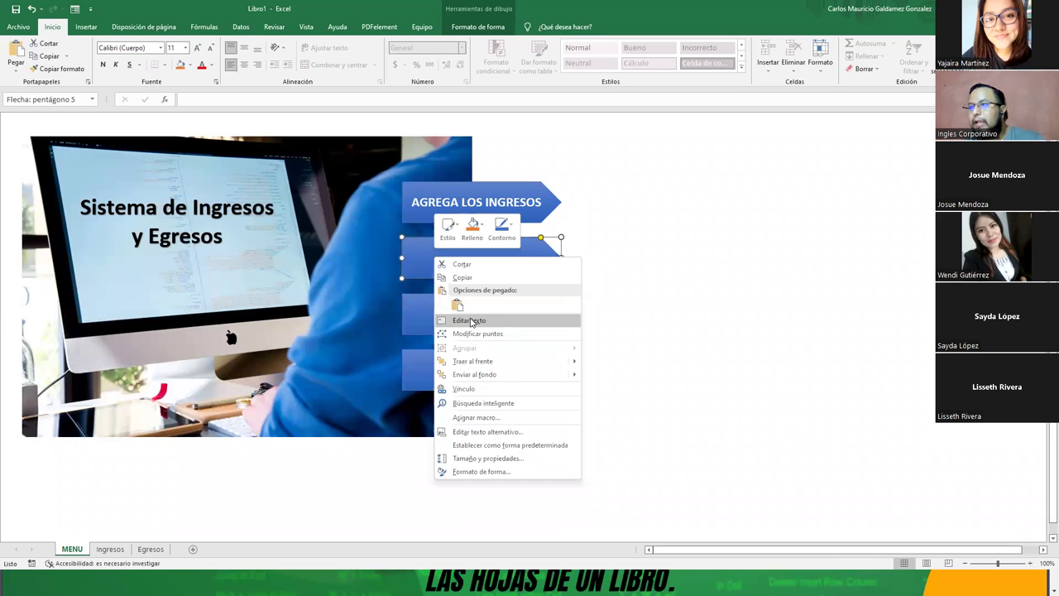
pyautogui.click(473, 319)
pyautogui.hotkey('ctrl', 'v')
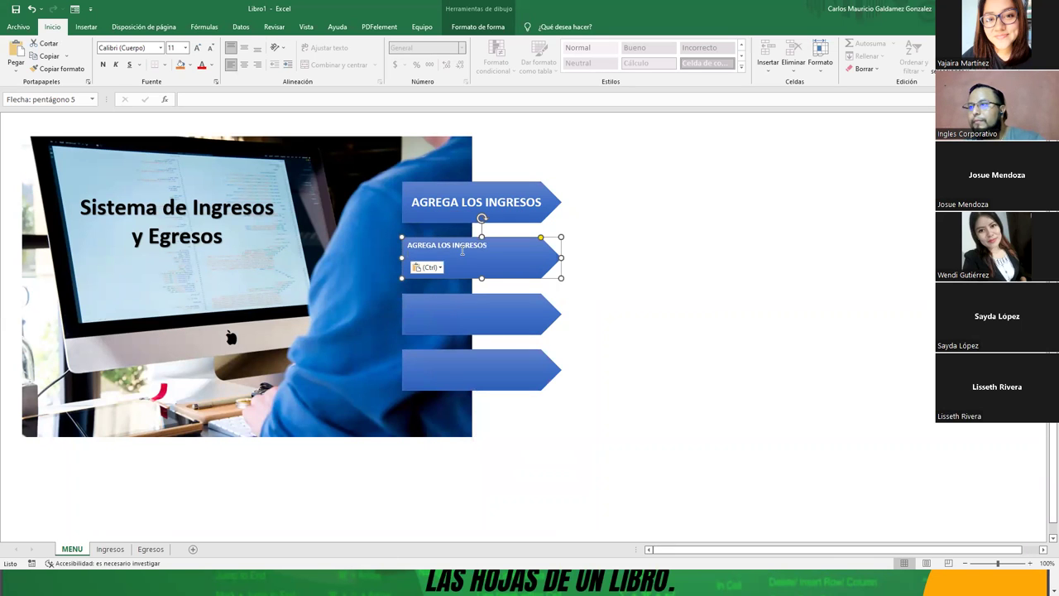
pyautogui.doubleClick(463, 248)
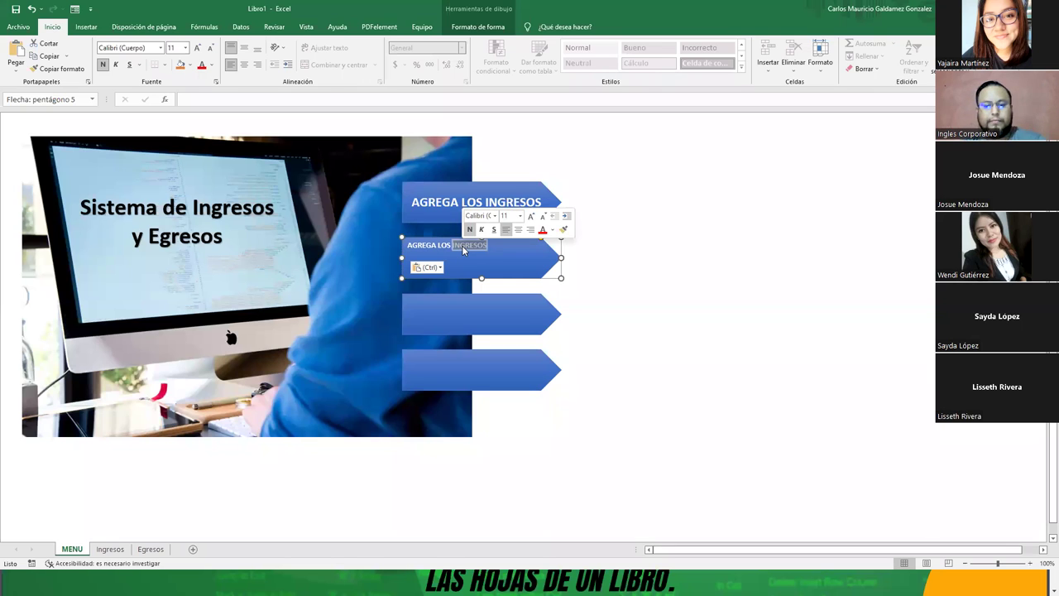
pyautogui.write('EGRESOS')
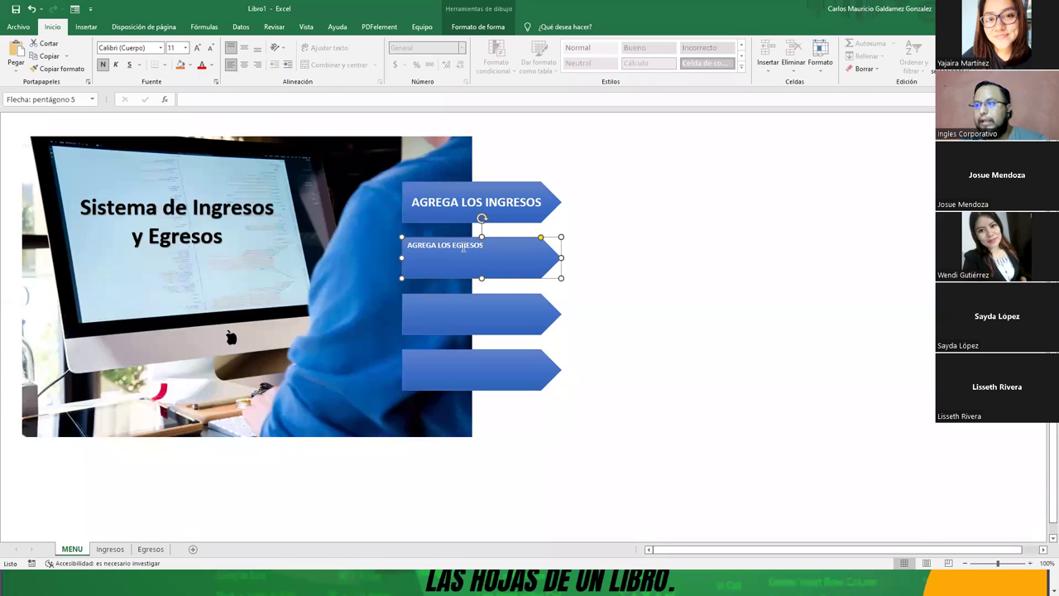
pyautogui.click(579, 256)
# Enlarge the EGRESOS label's font and centre it vertically, comparing with the INGRESOS arrow
pyautogui.click(534, 267)
pyautogui.click(477, 207)
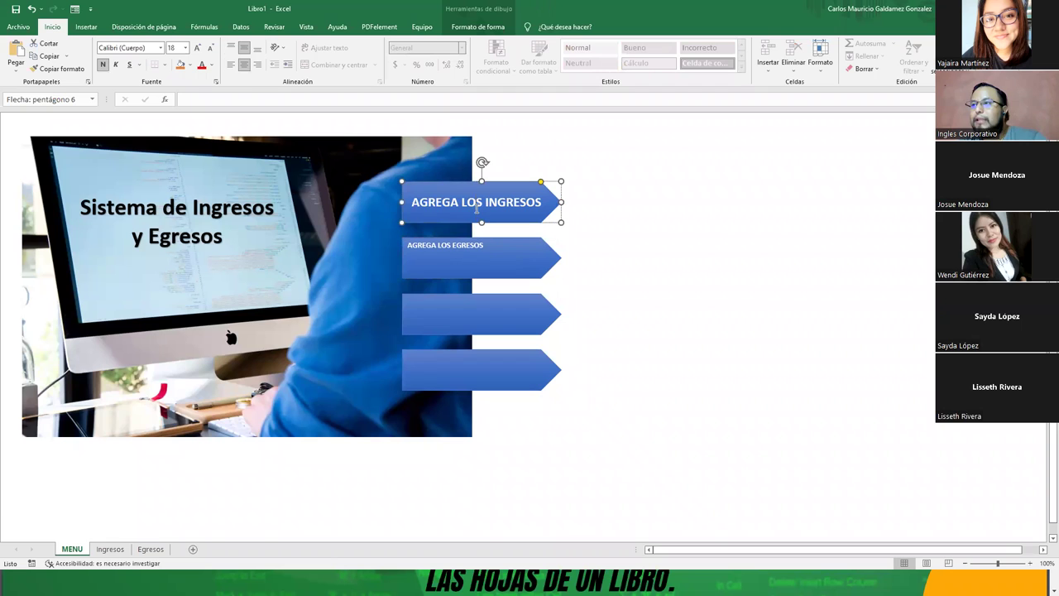
pyautogui.click(450, 270)
pyautogui.click(430, 208)
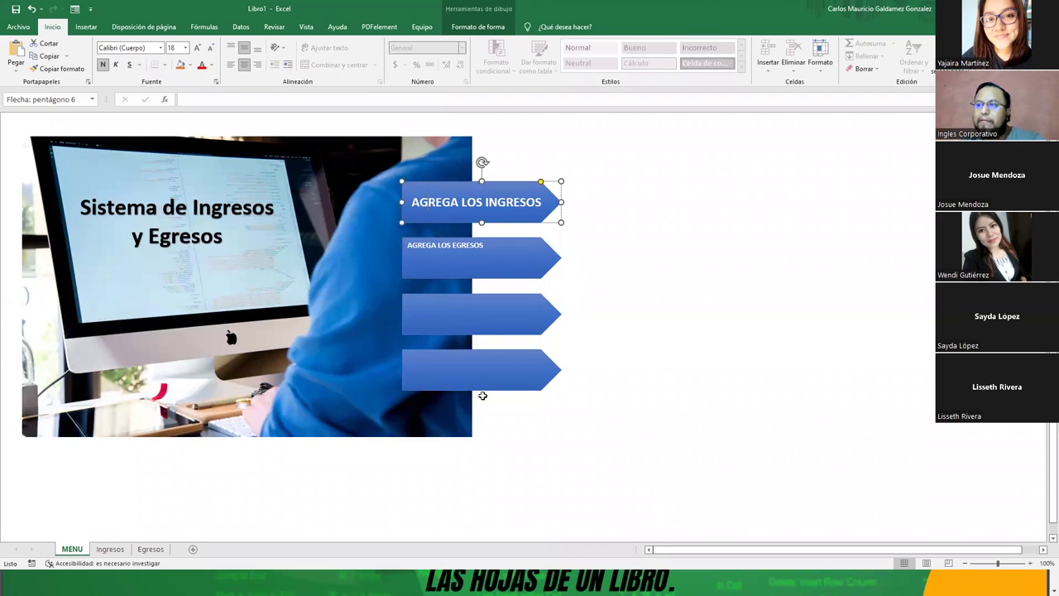
pyautogui.click(483, 261)
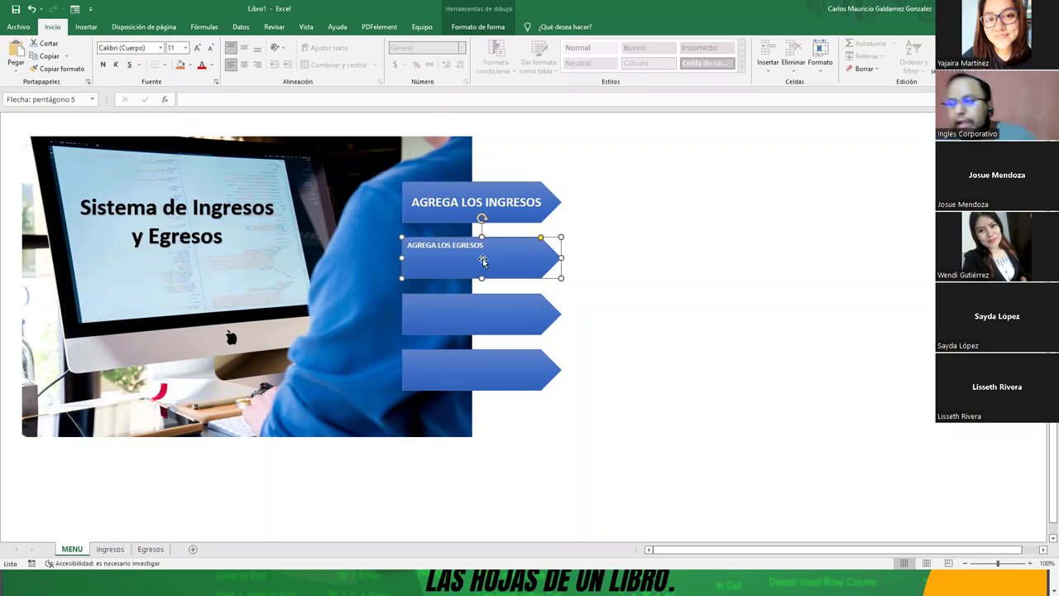
pyautogui.click(448, 207)
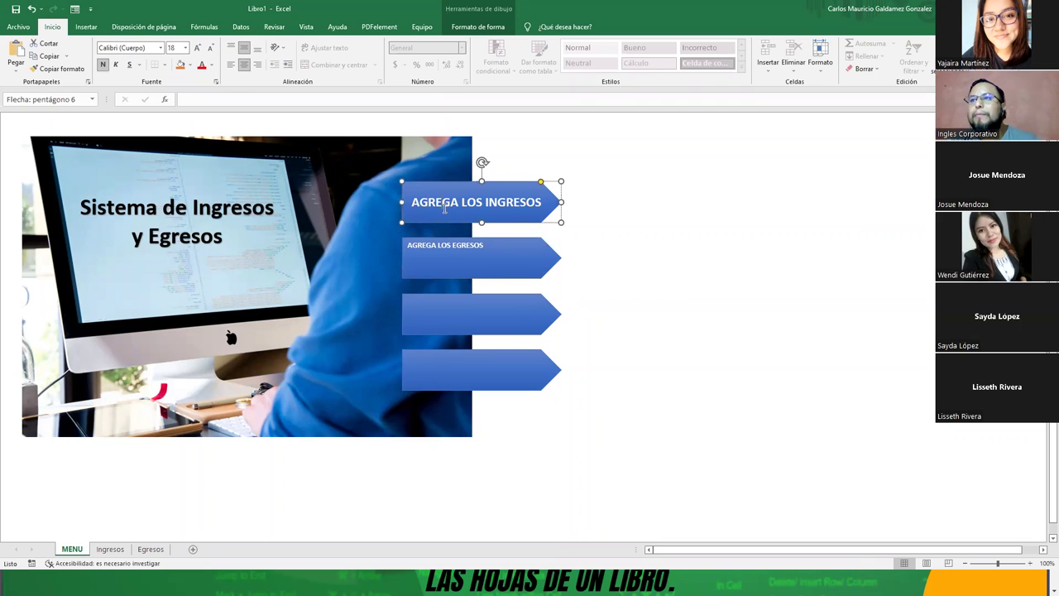
pyautogui.press('Tab')
pyautogui.click(198, 48)
pyautogui.click(199, 48)
pyautogui.click(199, 48)
pyautogui.click(198, 48)
pyautogui.click(199, 48)
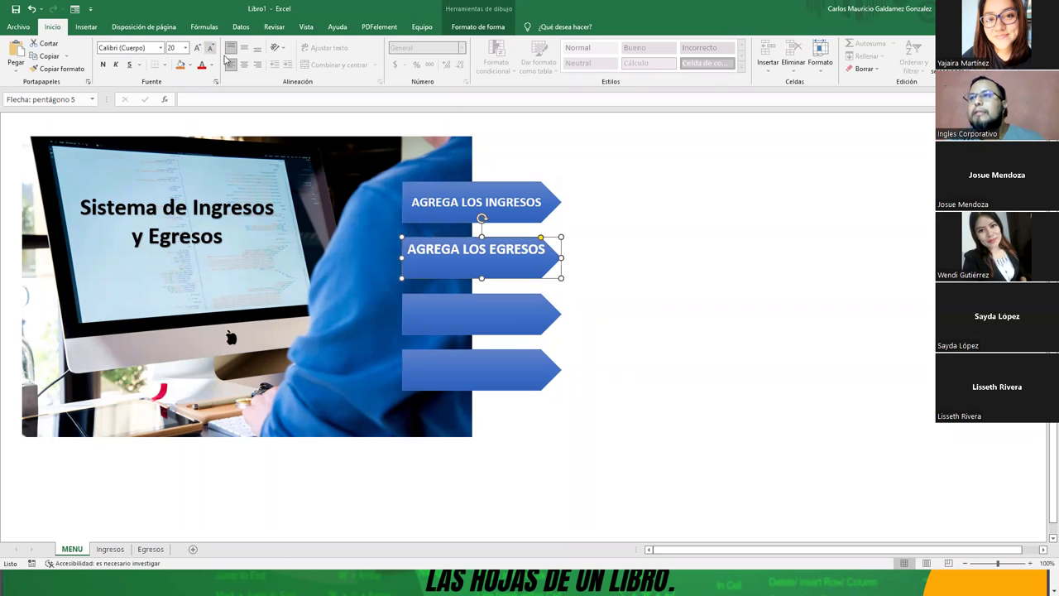
pyautogui.click(244, 48)
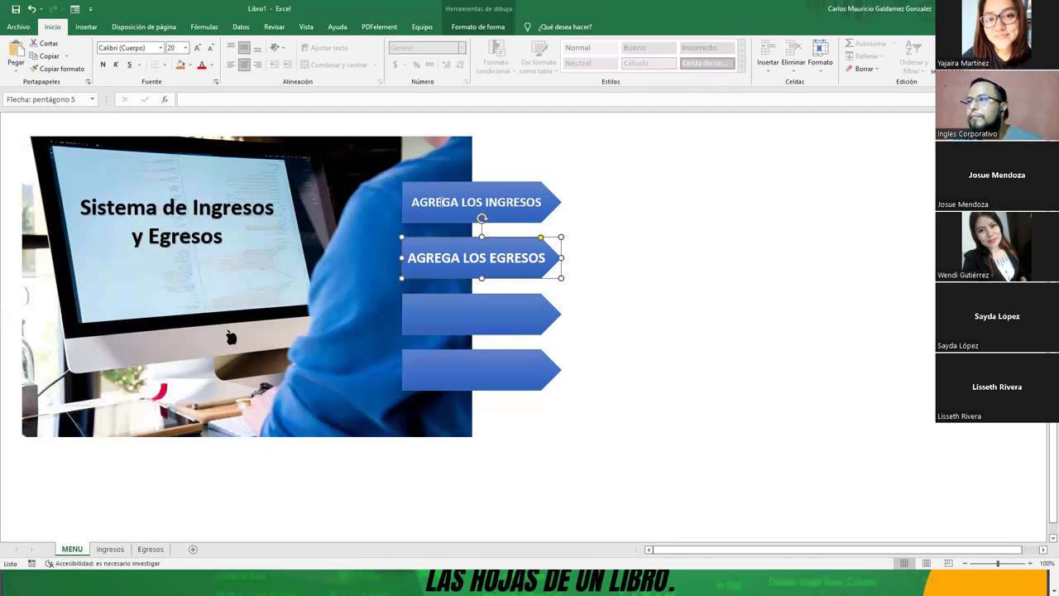
# Set the EGRESOS label's font size to 18 to match the INGRESOS label
pyautogui.click(441, 203)
pyautogui.click(452, 259)
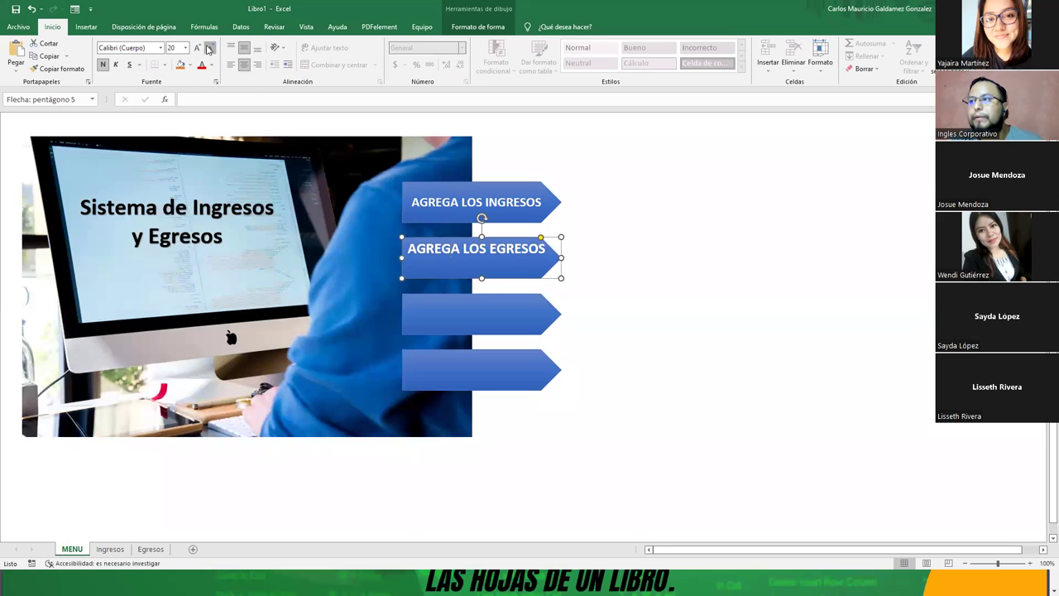
pyautogui.click(211, 47)
pyautogui.click(621, 285)
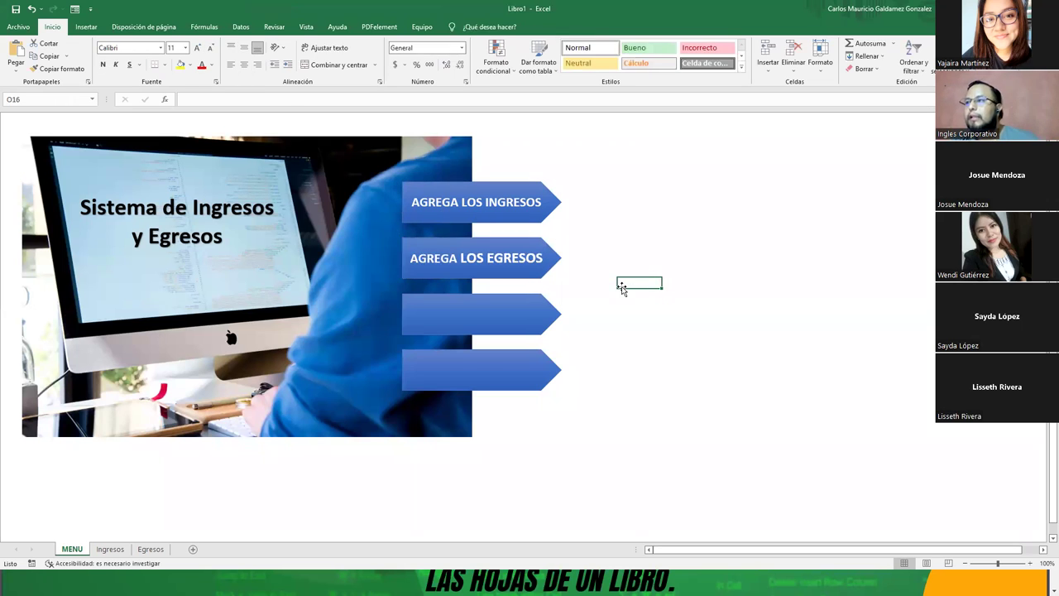
pyautogui.click(473, 202)
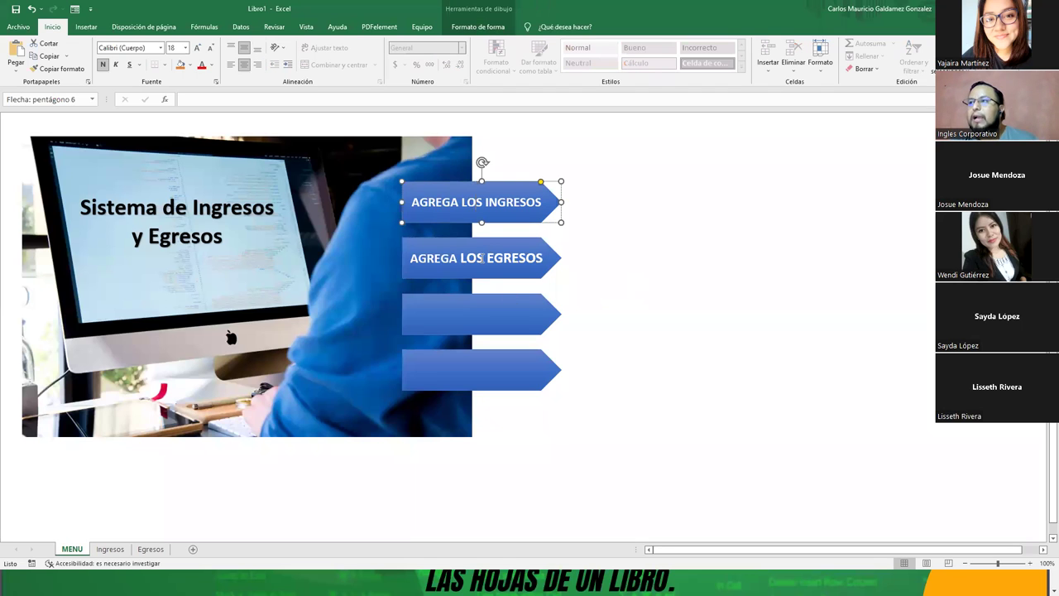
pyautogui.click(482, 258)
pyautogui.click(173, 48)
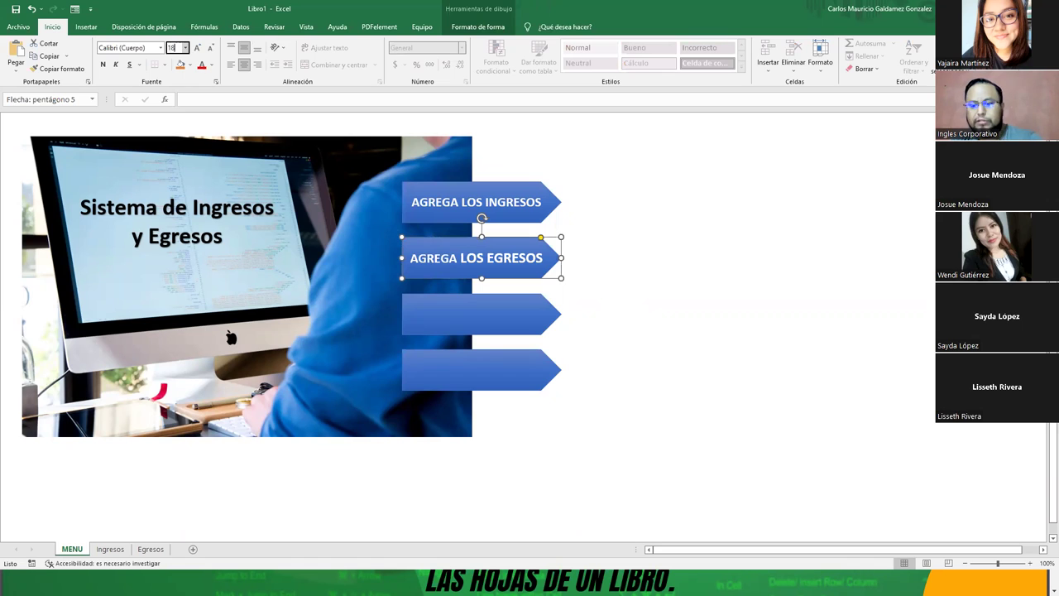
pyautogui.press('Return')
# Centre the EGRESOS label horizontally and remove its extra blank line
pyautogui.click(608, 271)
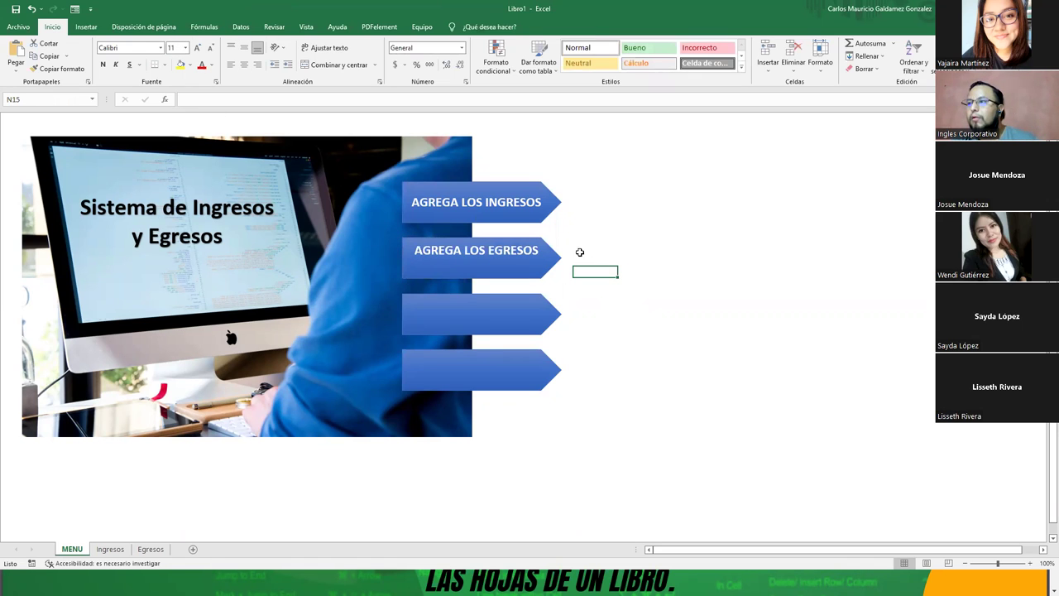
pyautogui.click(490, 246)
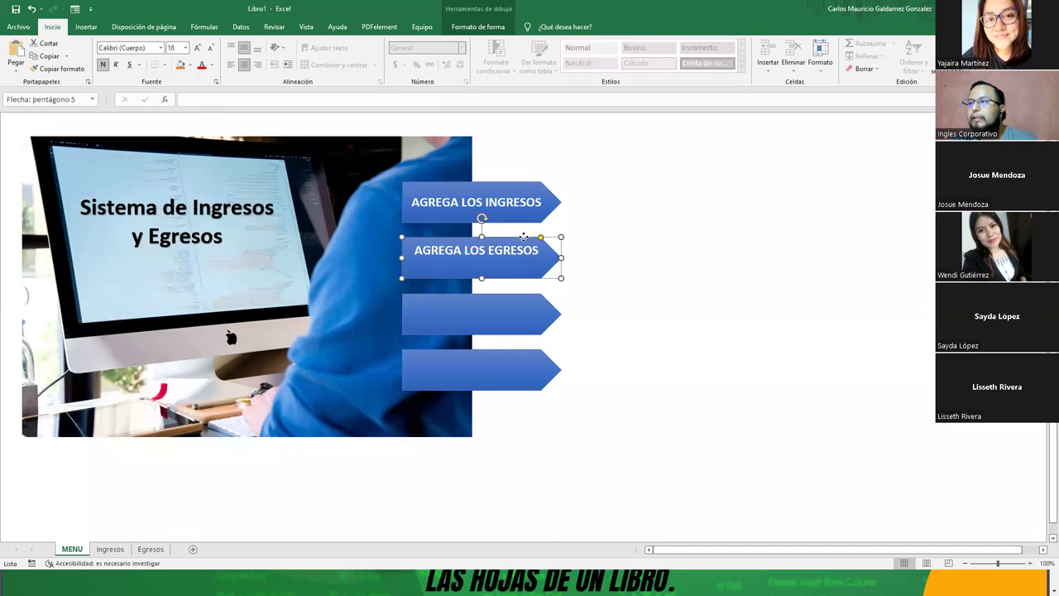
pyautogui.click(230, 64)
pyautogui.click(232, 48)
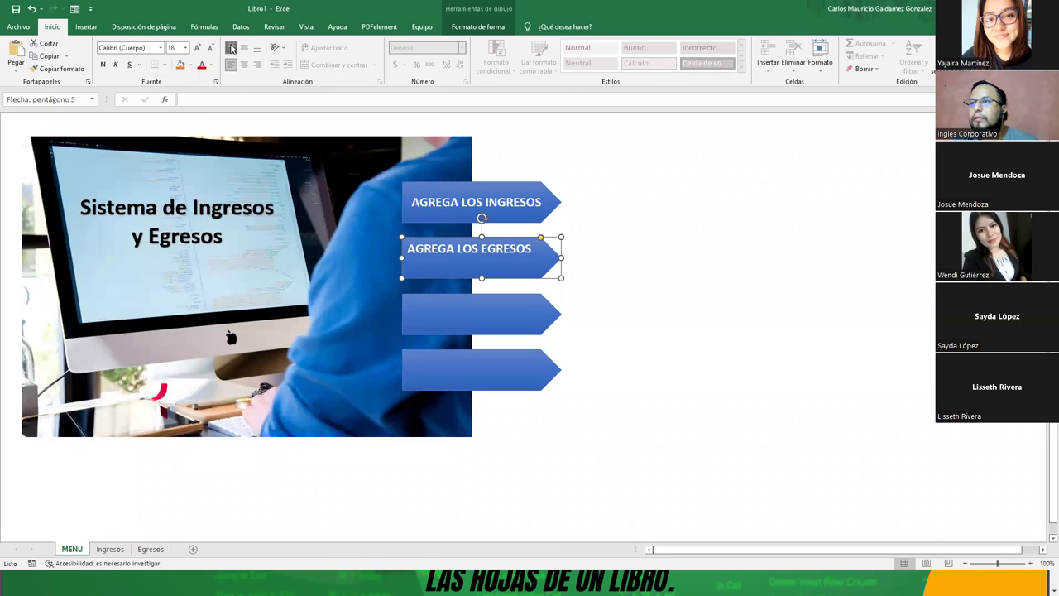
pyautogui.click(638, 281)
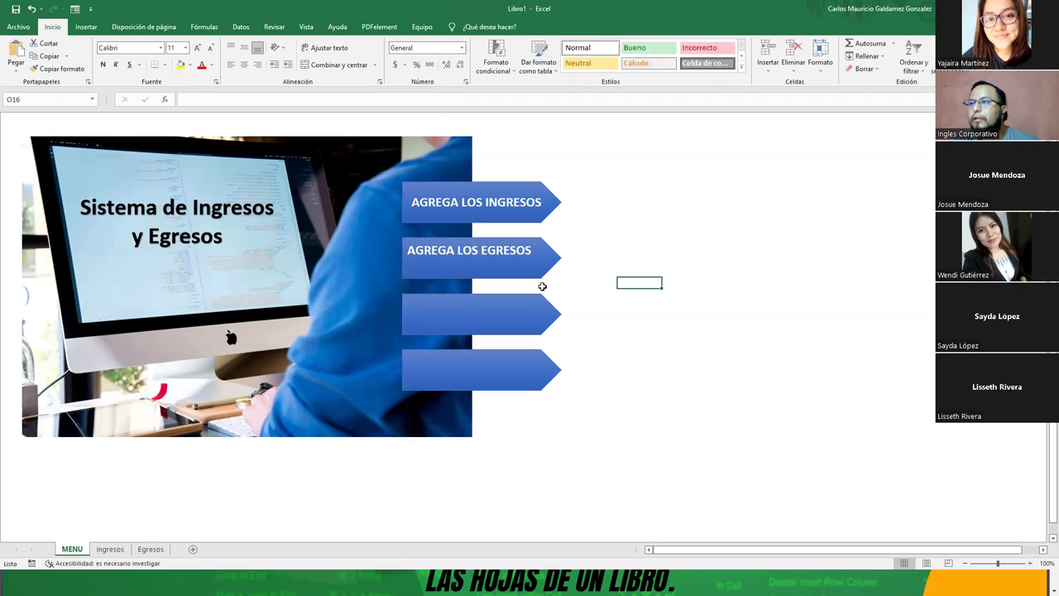
pyautogui.click(461, 195)
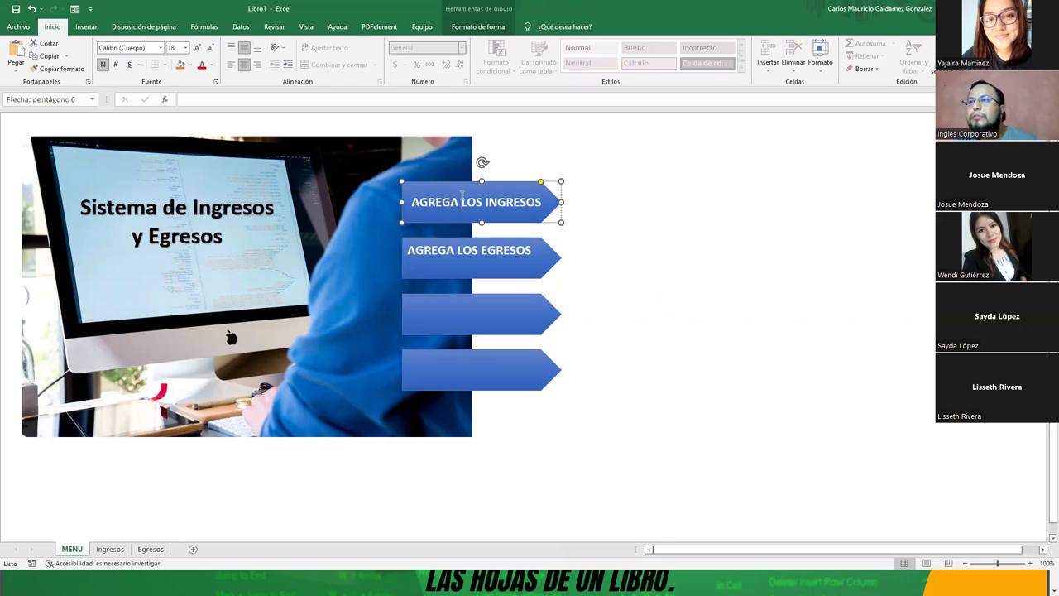
pyautogui.click(522, 260)
pyautogui.click(244, 65)
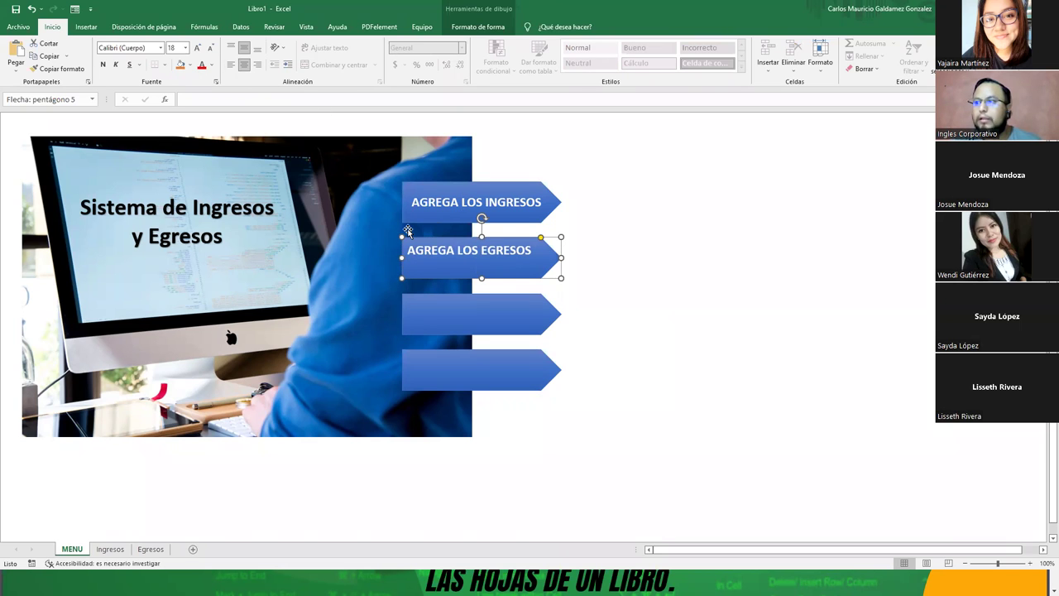
pyautogui.press('BackSpace')
pyautogui.click(625, 324)
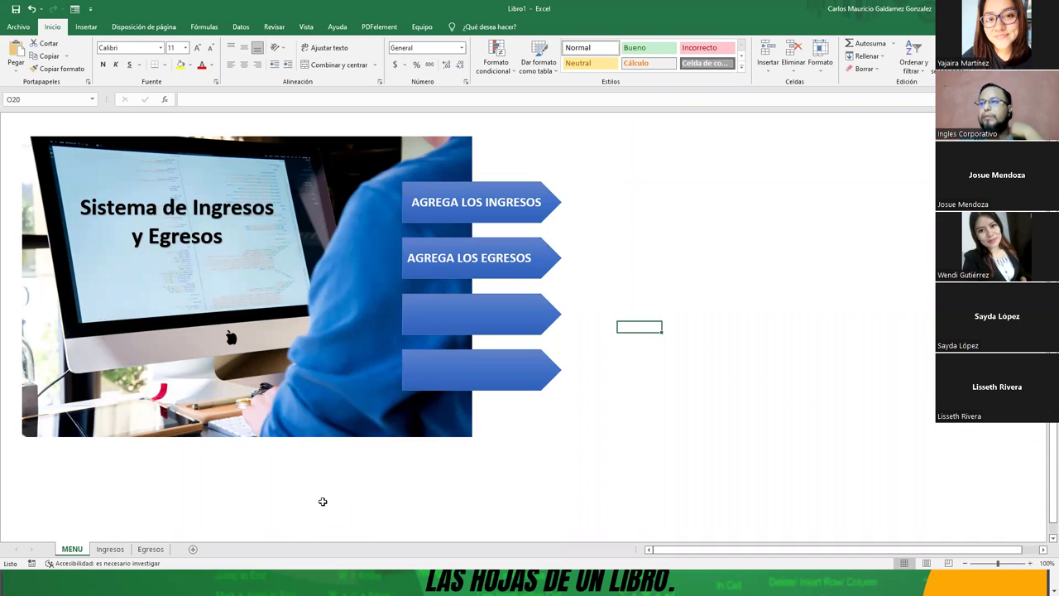
# Test the INGRESOS arrow's link to Ingresos, check the Egresos tab, then start Save As
pyautogui.click(487, 202)
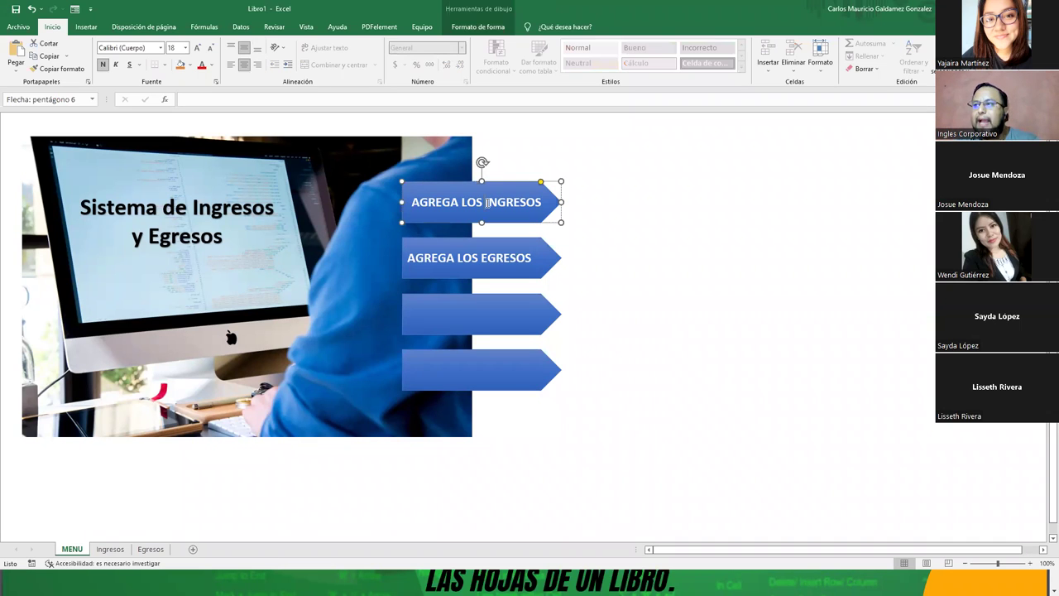
pyautogui.click(111, 550)
pyautogui.click(72, 549)
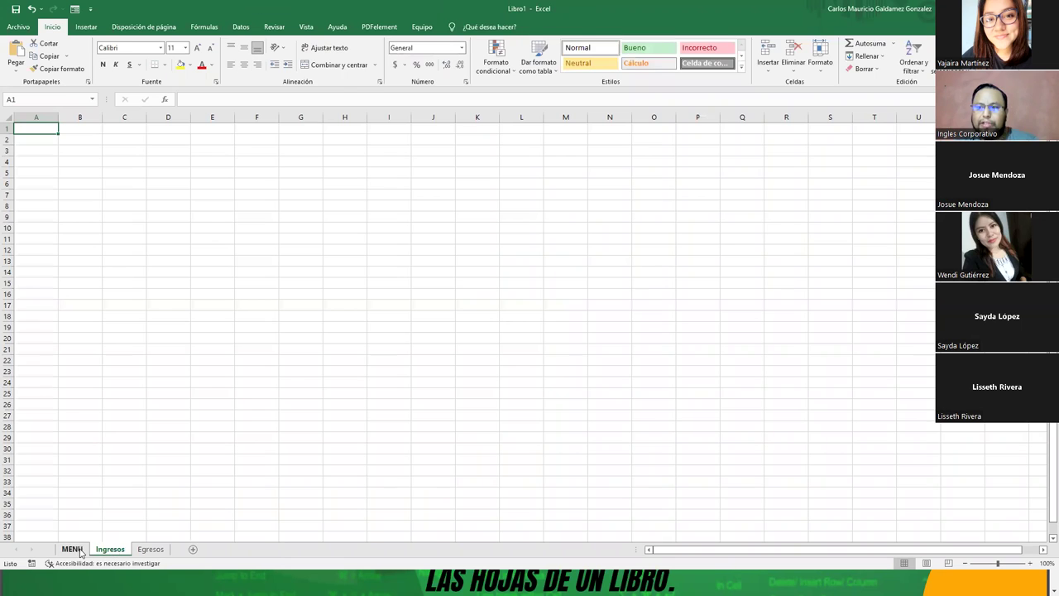
pyautogui.click(480, 261)
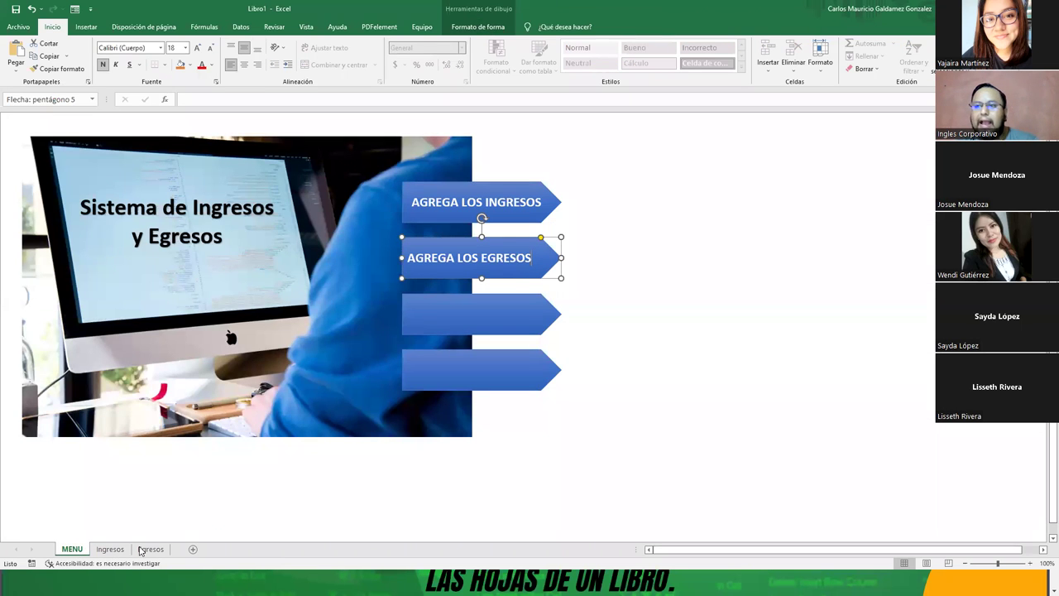
pyautogui.click(142, 550)
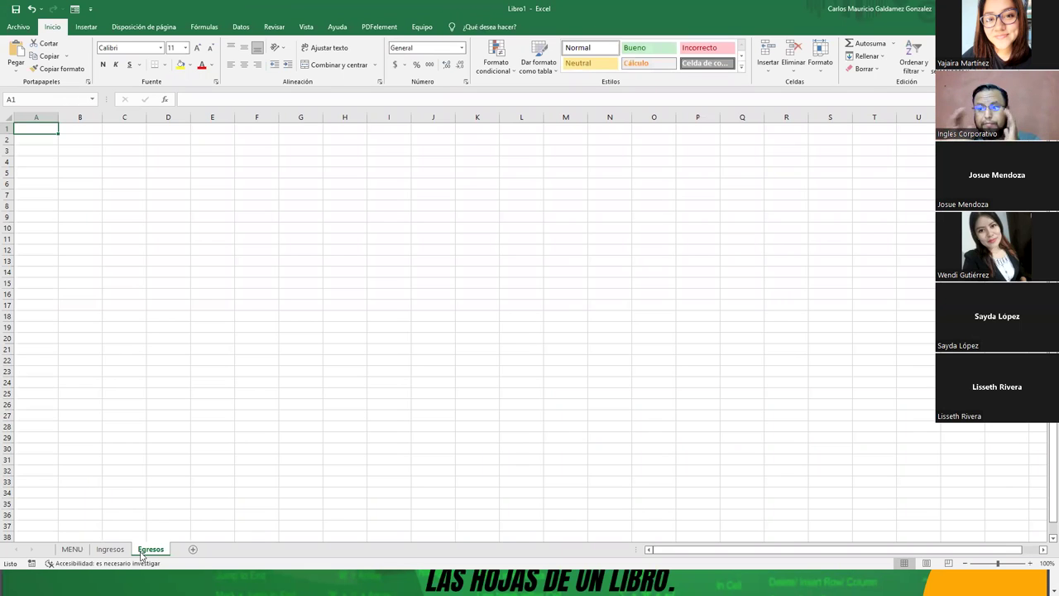
pyautogui.click(68, 549)
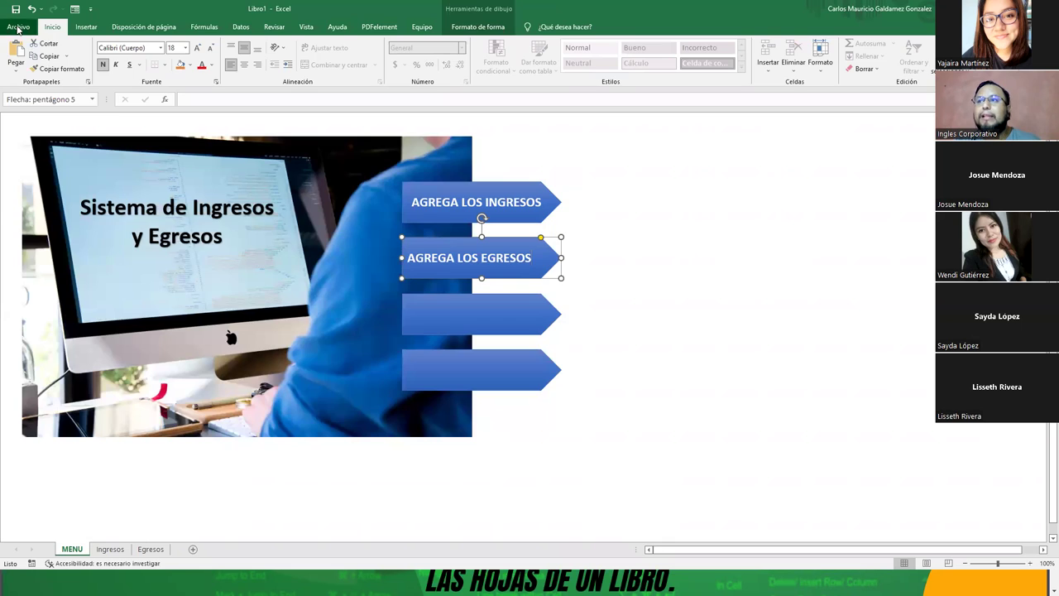
pyautogui.click(18, 27)
pyautogui.click(47, 183)
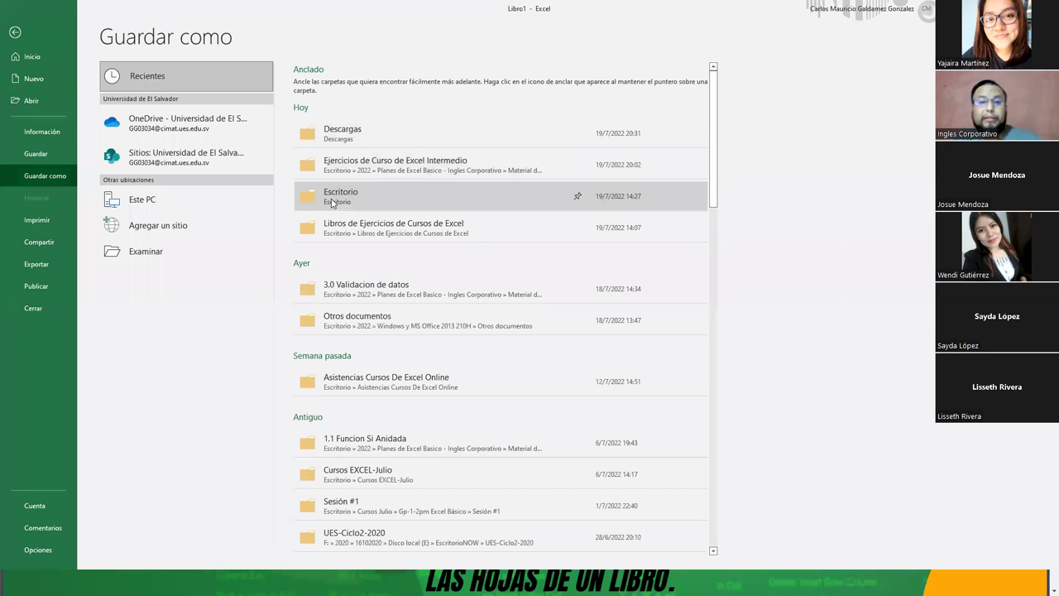
# Browse from the desktop to the Excel Intermedio folder as the save location
pyautogui.click(329, 198)
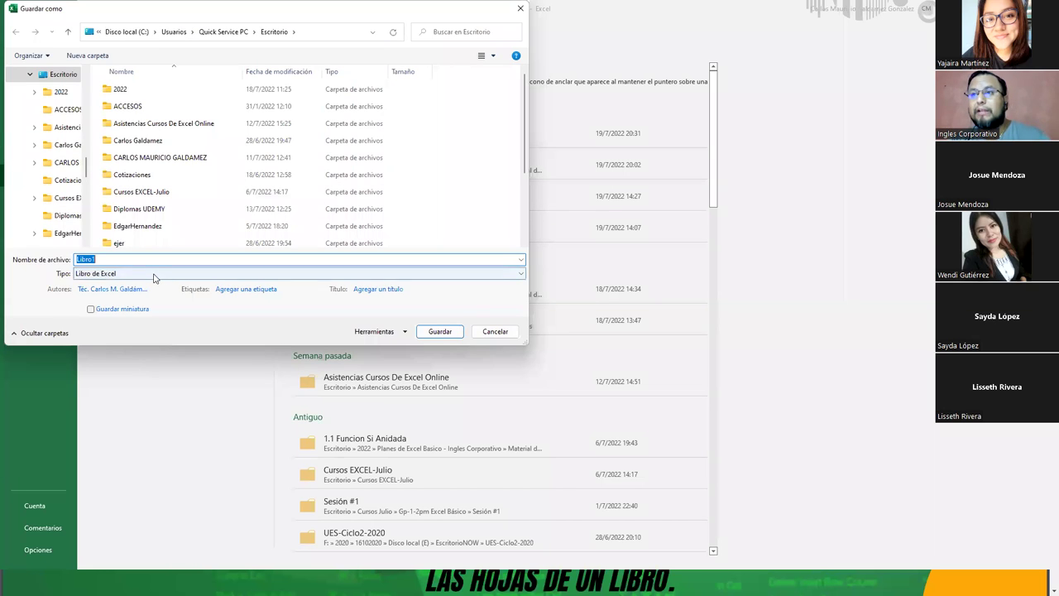
pyautogui.write('sE')
pyautogui.press('BackSpace')
pyautogui.press('BackSpace')
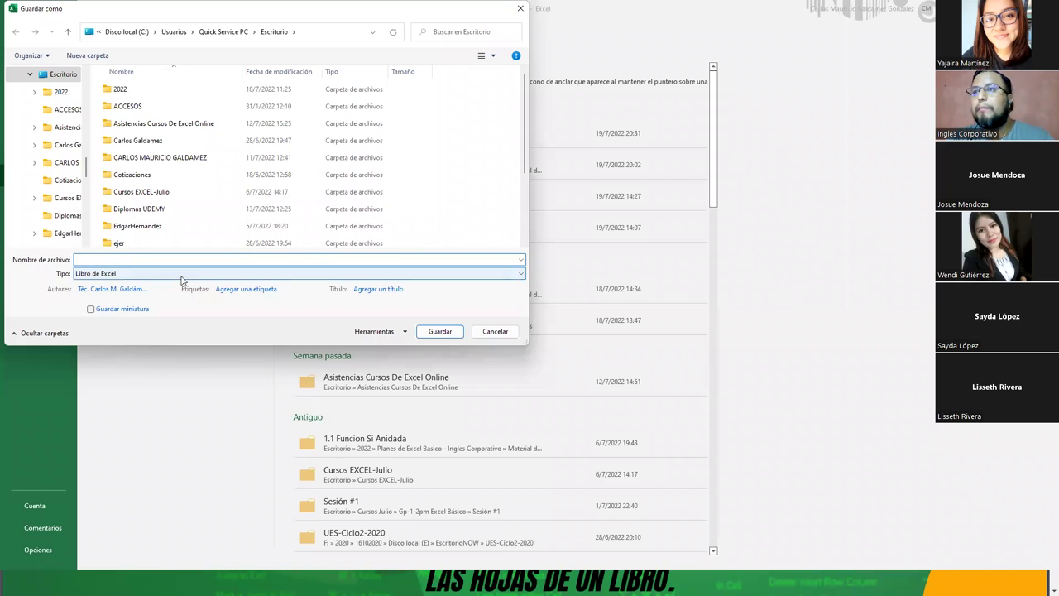
pyautogui.scroll(-2, 158, 162)
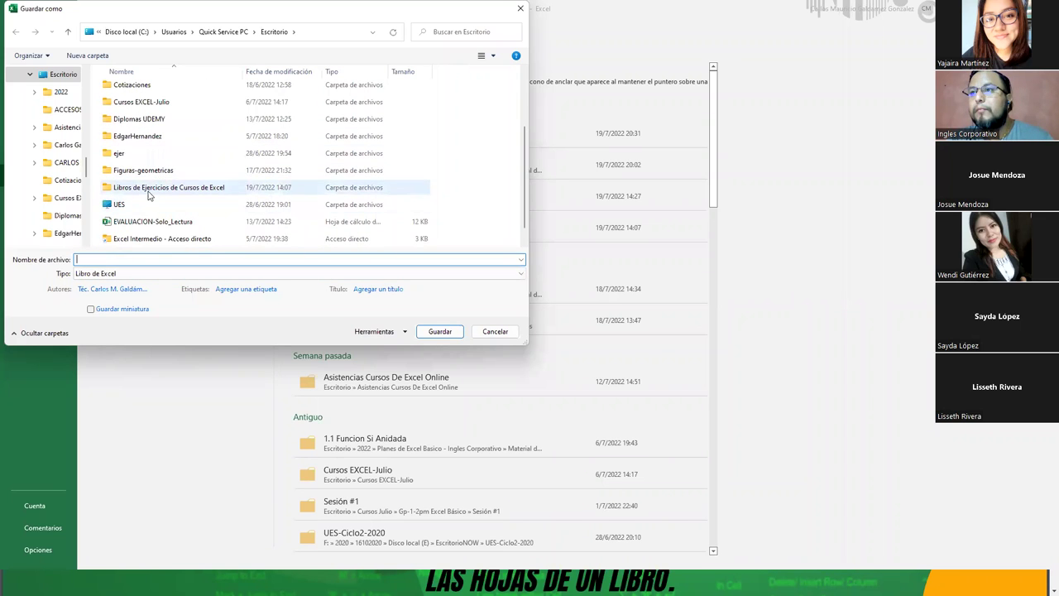
pyautogui.scroll(-1, 148, 182)
pyautogui.doubleClick(147, 175)
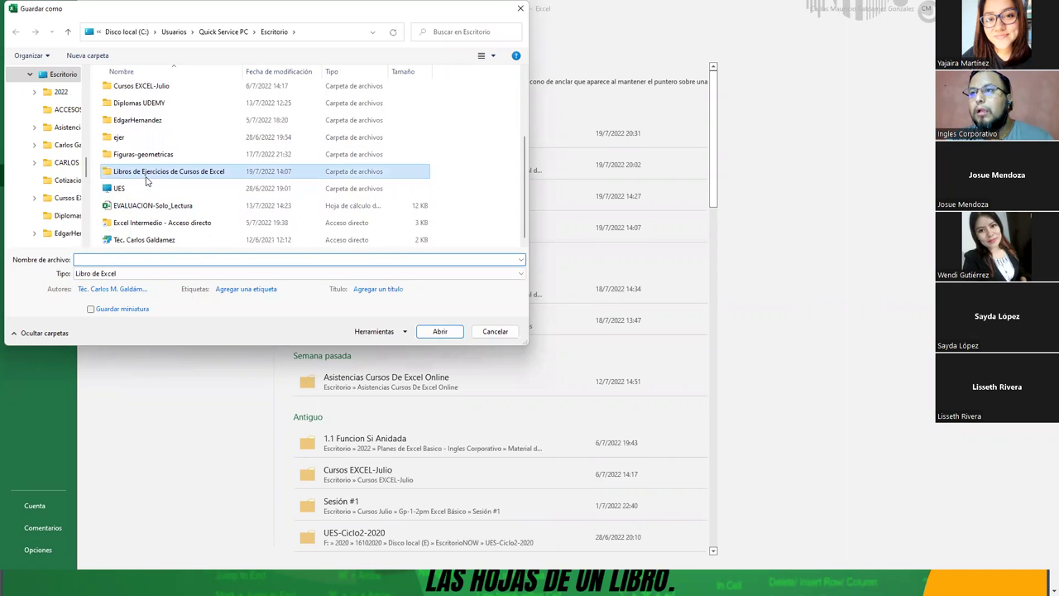
pyautogui.scroll(-3, 146, 180)
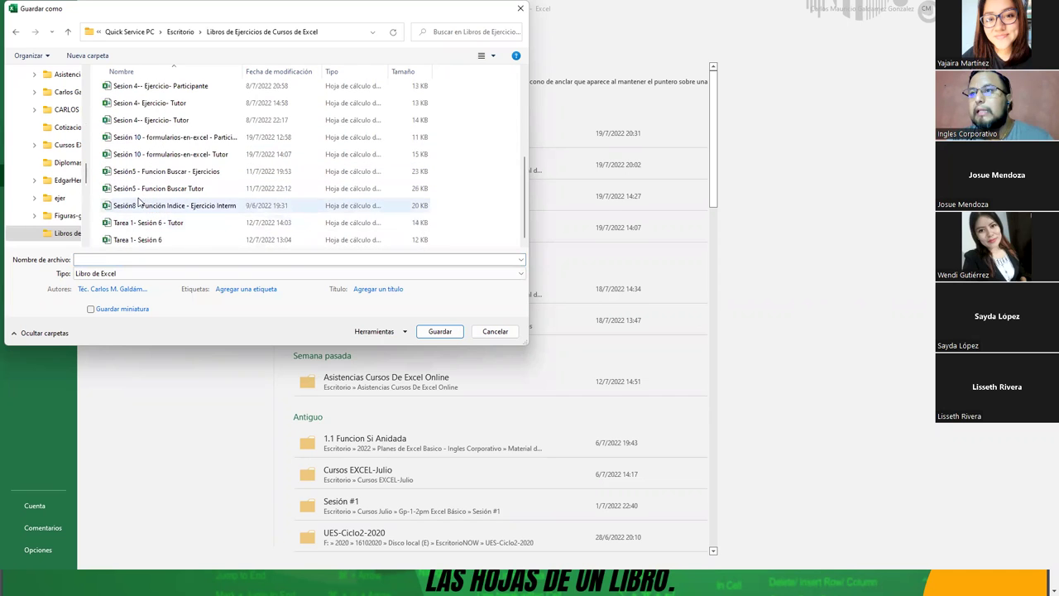
pyautogui.click(67, 32)
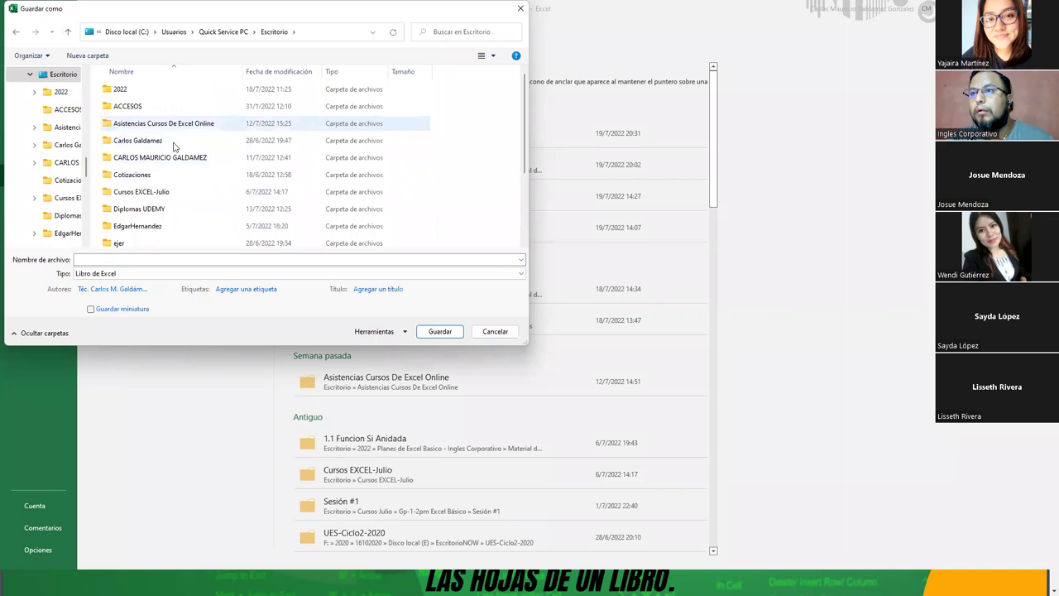
pyautogui.scroll(-1, 179, 195)
pyautogui.scroll(-1, 179, 196)
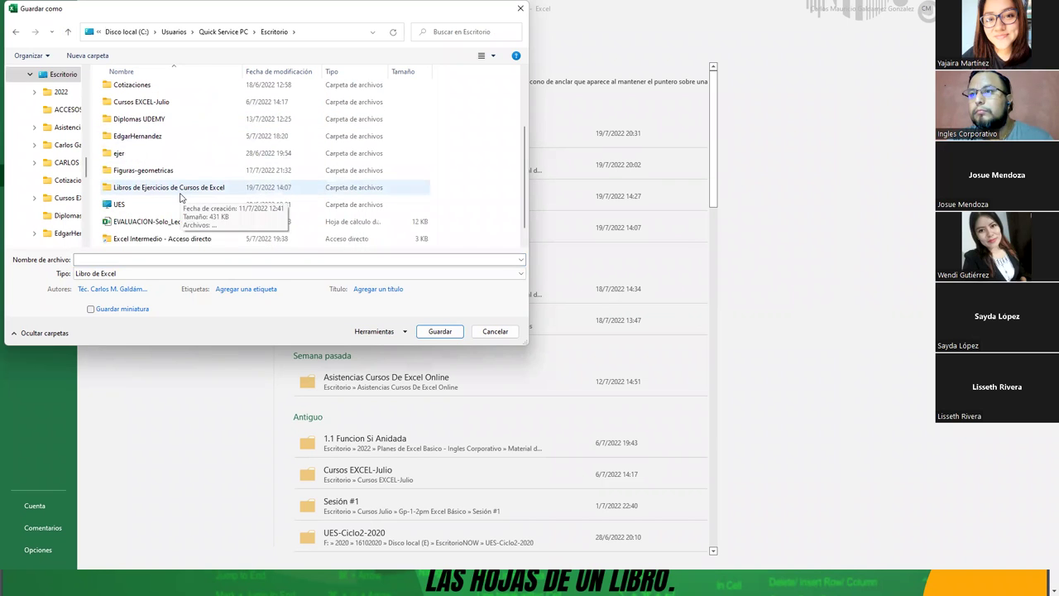
pyautogui.doubleClick(158, 238)
# Save the workbook as 'Sesión 10 - Hipervinculos - Participante'
pyautogui.click(124, 262)
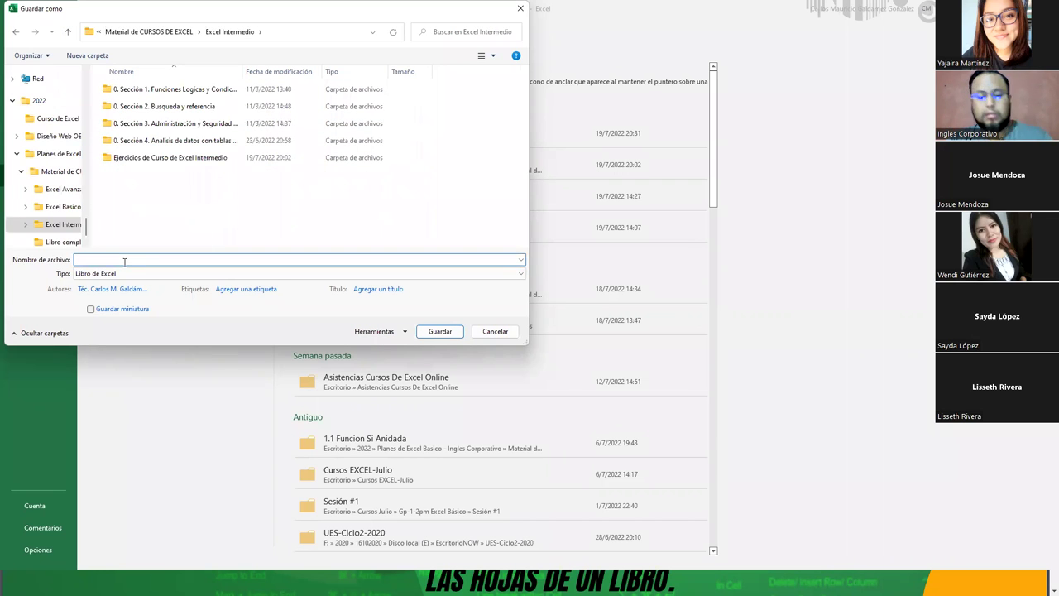
pyautogui.write('sES')
pyautogui.press('BackSpace')
pyautogui.write('sión 10 - Hipervinculos - Participante')
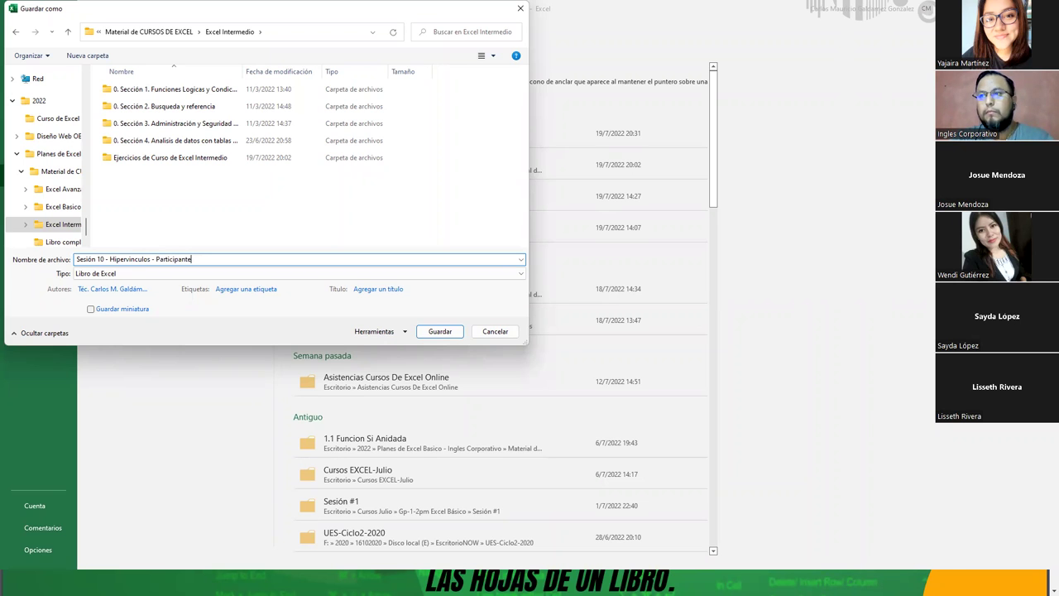
pyautogui.press('Return')
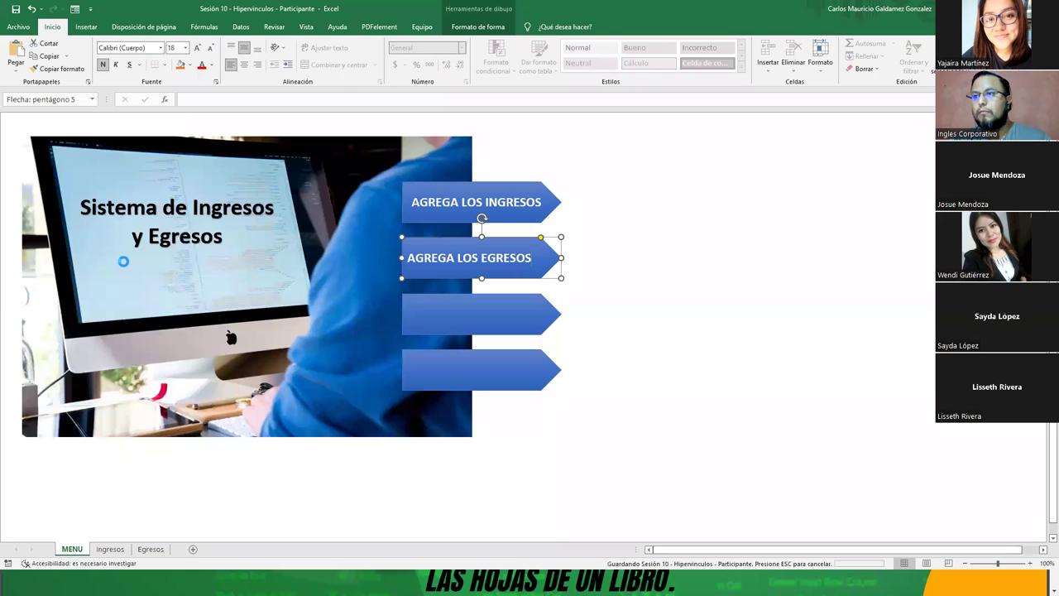
# Save a second copy named 'Sesión 10 - Hipervinculos - Tutor'
pyautogui.click(17, 27)
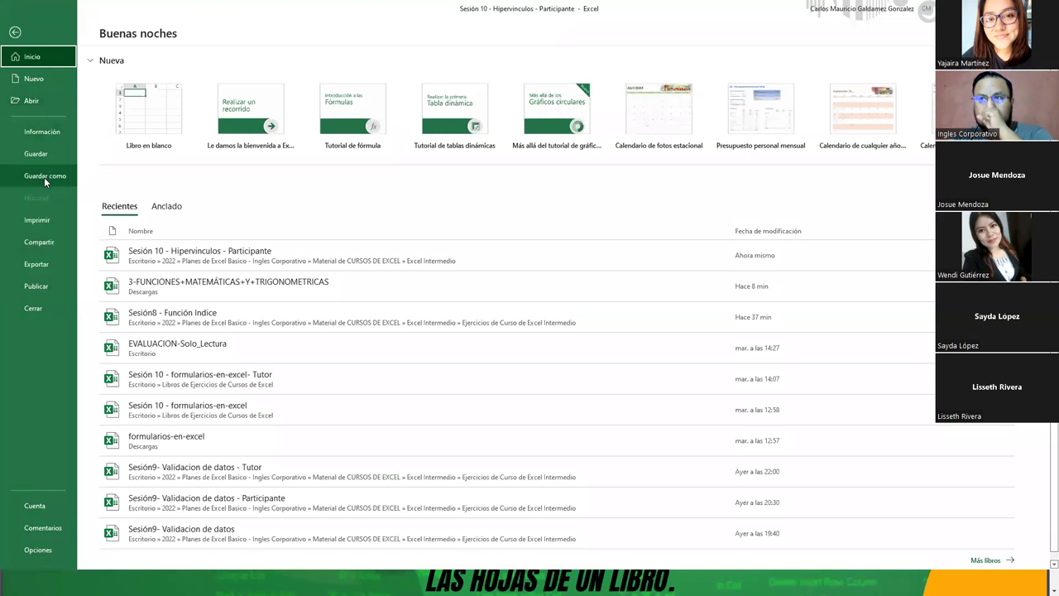
pyautogui.click(44, 177)
pyautogui.click(179, 207)
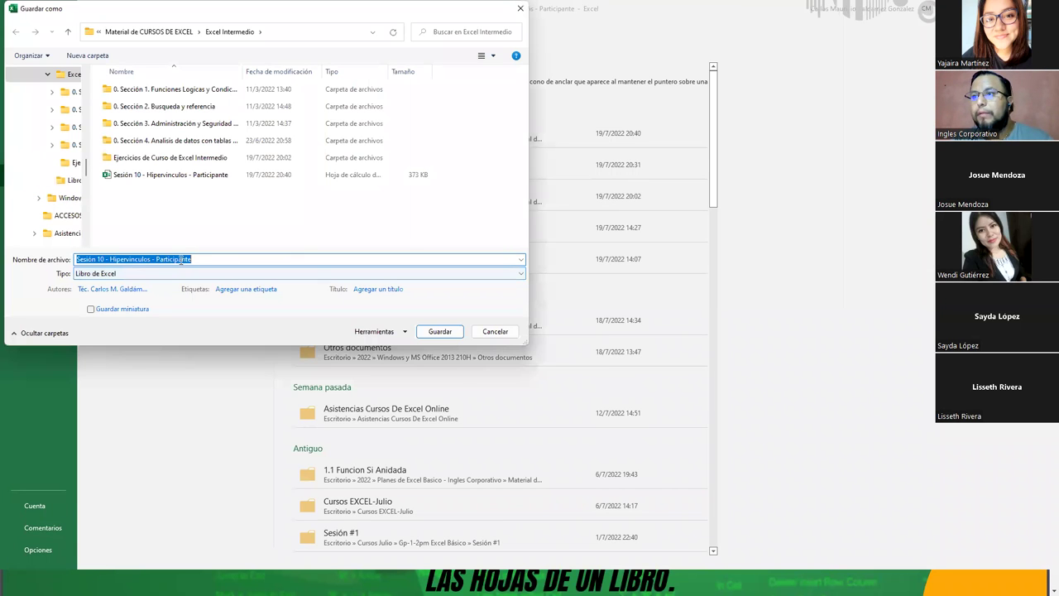
pyautogui.doubleClick(180, 259)
pyautogui.write('Tutor')
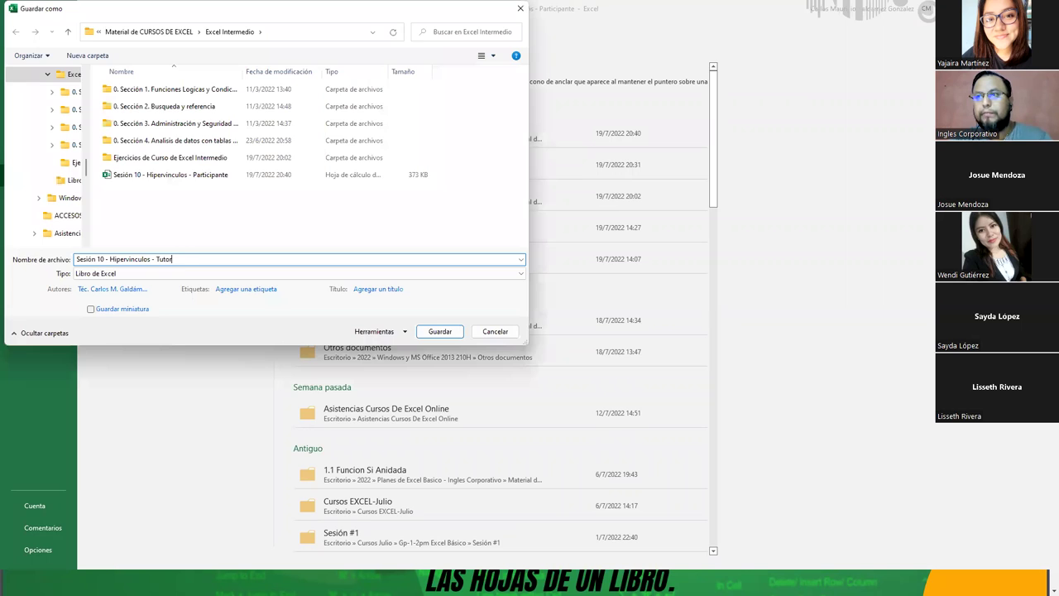
pyautogui.press('Return')
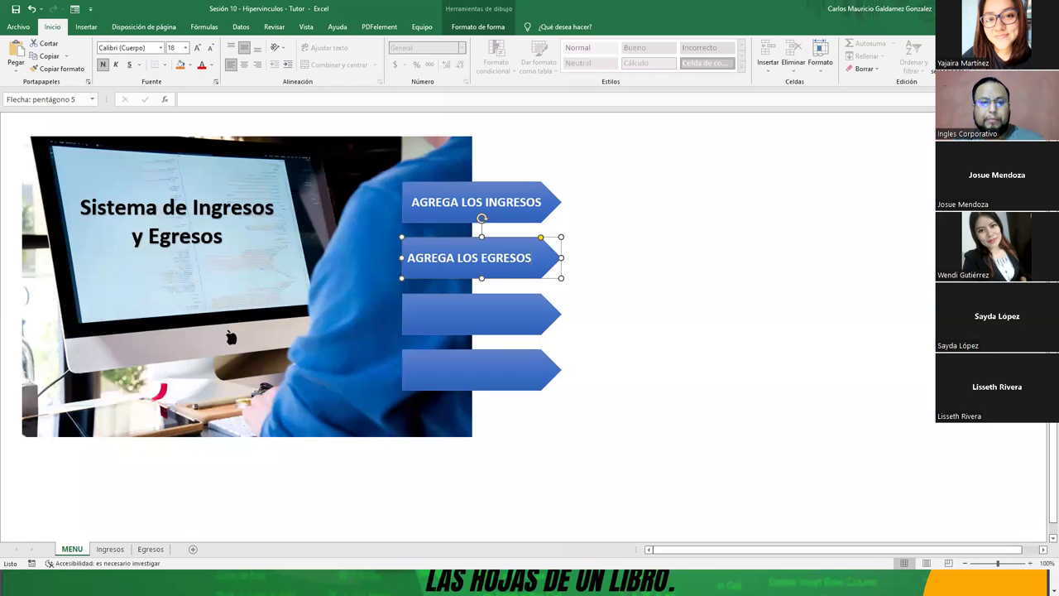
# Deselect the EGRESOS arrow and switch to the blank Ingresos sheet
pyautogui.press('Escape')
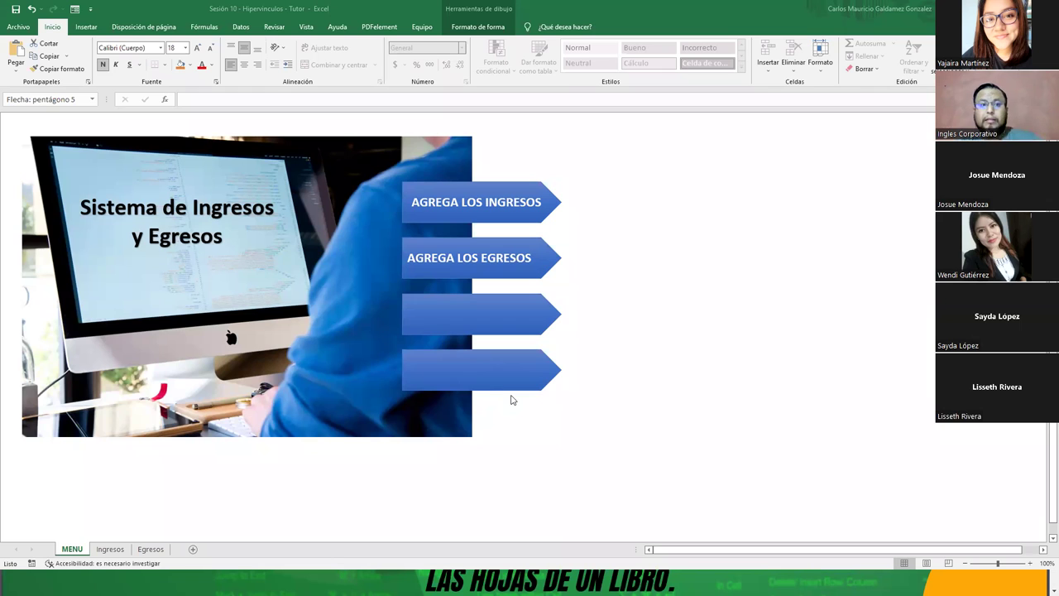
pyautogui.click(110, 549)
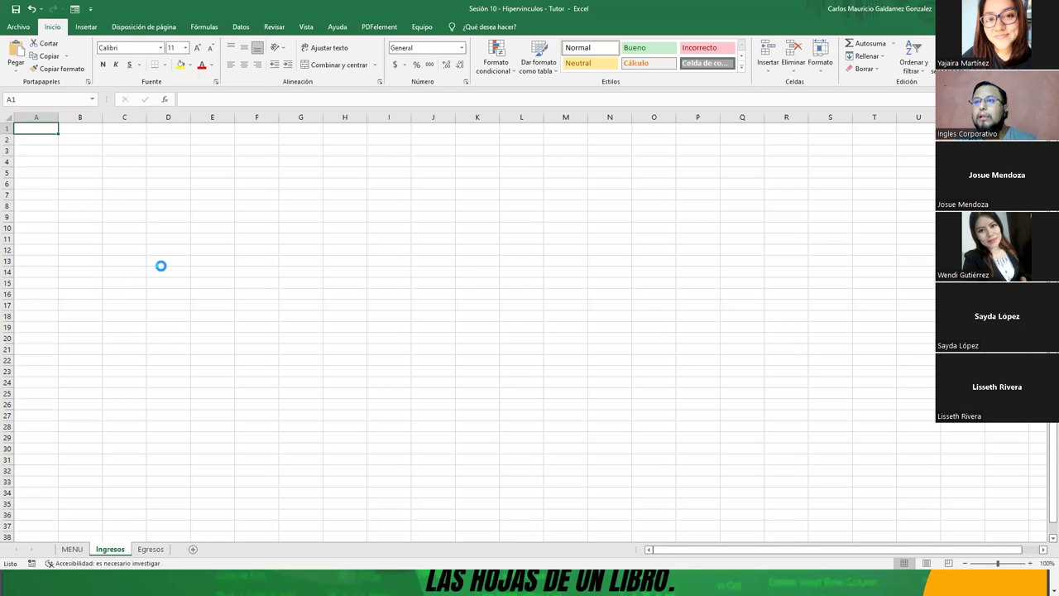
# Enter the headers CO, Codigo, Cantidad and Descripcion across A1:D1 of the Ingresos sheet
pyautogui.keyDown('ctrl'); pyautogui.scroll(4, 161, 265); pyautogui.keyUp('ctrl')
pyautogui.keyDown('ctrl'); pyautogui.scroll(3, 247, 339); pyautogui.keyUp('ctrl')
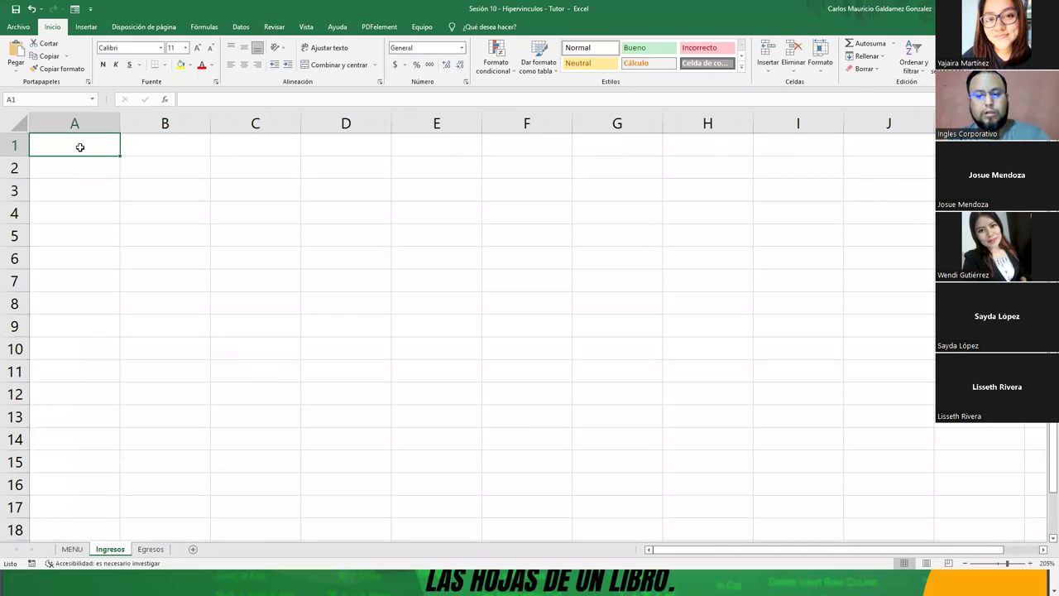
pyautogui.write('CO')
pyautogui.press('Tab')
pyautogui.write('C')
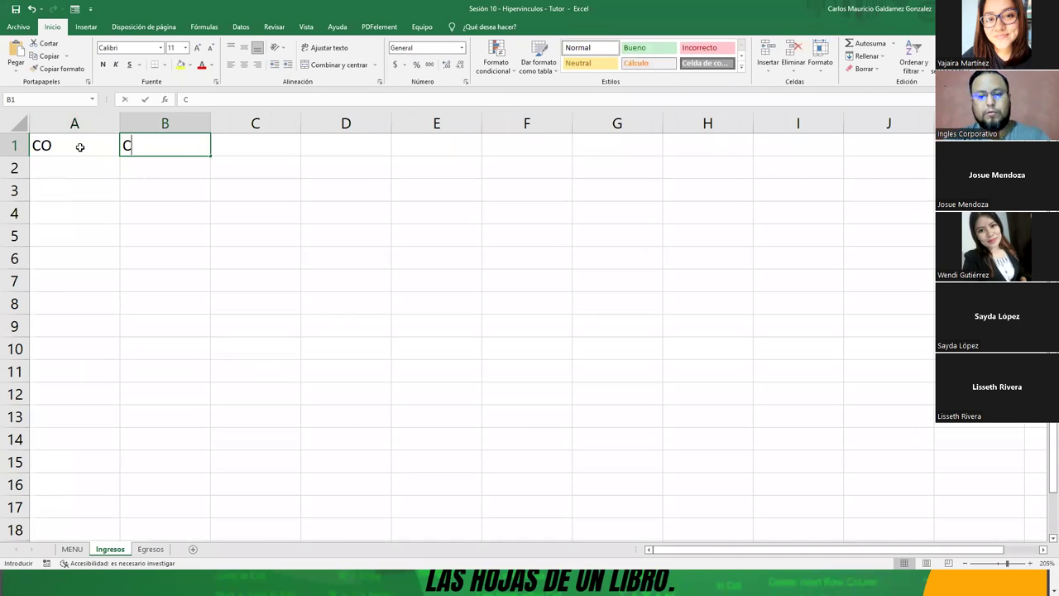
pyautogui.write('odigo')
pyautogui.press('Tab')
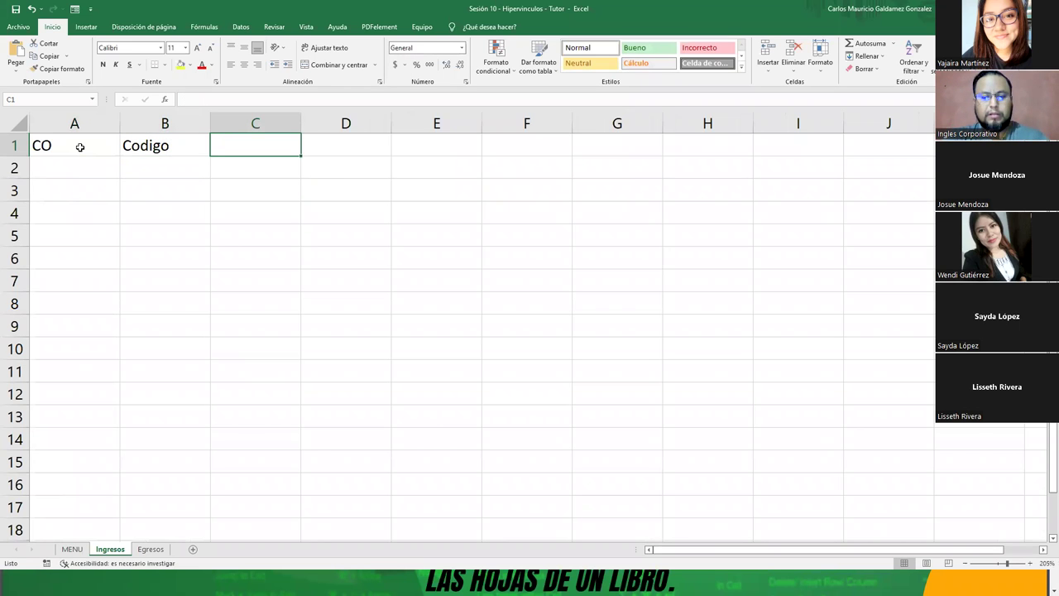
pyautogui.write('Cantidad')
pyautogui.press('Tab')
pyautogui.write('Descripcion')
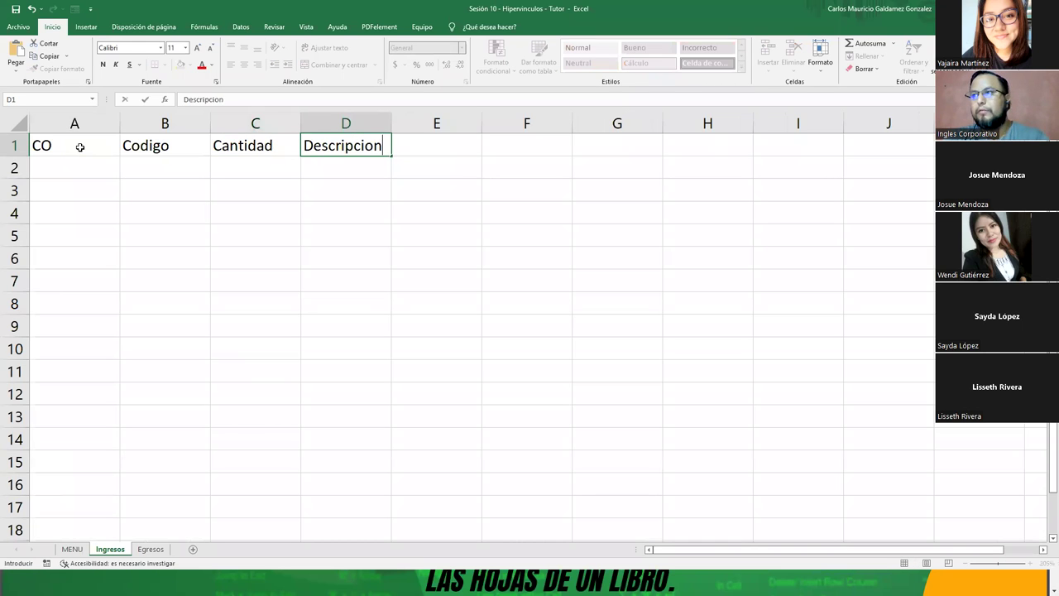
pyautogui.press('Tab')
# Fill E1 and F1 with Costo and Precio_Venta, correcting a mistyped entry in E1
pyautogui.write('asig')
pyautogui.press('BackSpace')
pyautogui.press('BackSpace')
pyautogui.press('BackSpace')
pyautogui.press('BackSpace')
pyautogui.write('Asig')
pyautogui.press('BackSpace')
pyautogui.press('BackSpace')
pyautogui.press('BackSpace')
pyautogui.write('Costo')
pyautogui.press('Tab')
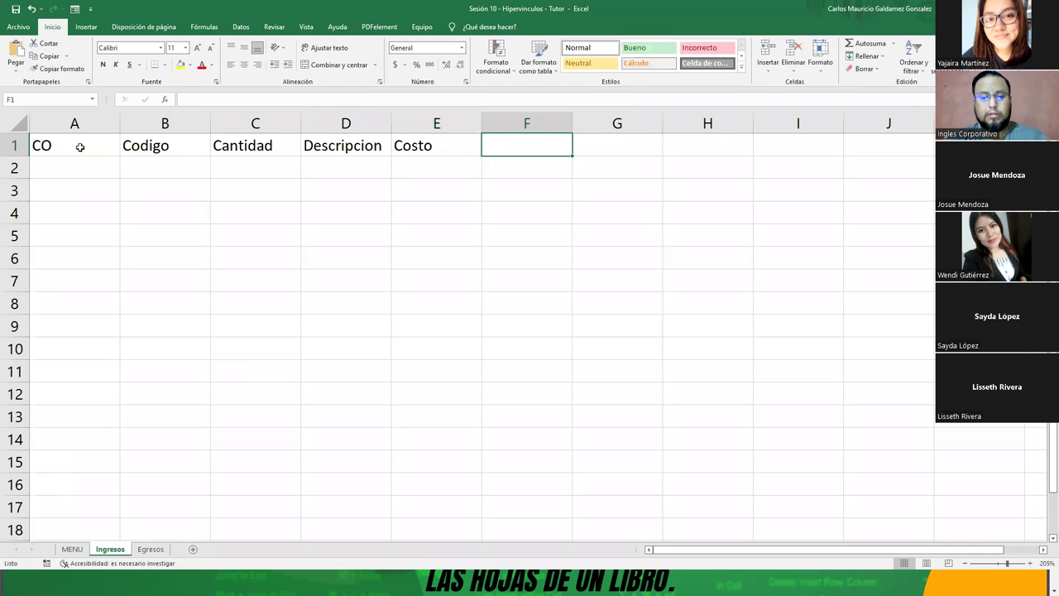
pyautogui.write('Precio_Venta')
pyautogui.press('Tab')
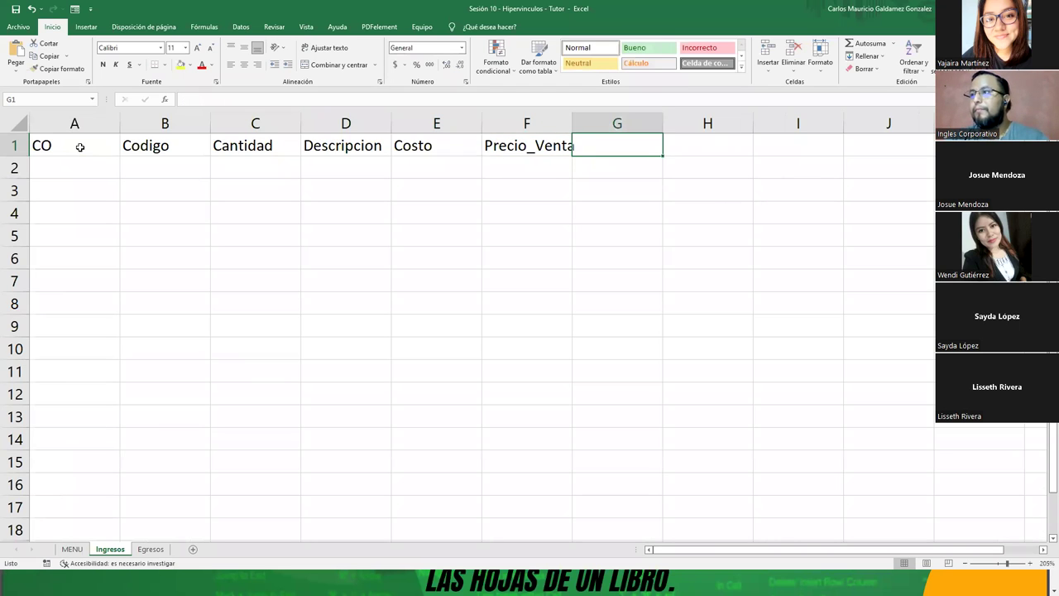
# Resize columns F, D, C and B to their headings and fit column A to CO
pyautogui.moveTo(575, 121); pyautogui.dragTo(584, 121)
pyautogui.moveTo(391, 120); pyautogui.dragTo(469, 135)
pyautogui.moveTo(300, 123); pyautogui.dragTo(282, 123)
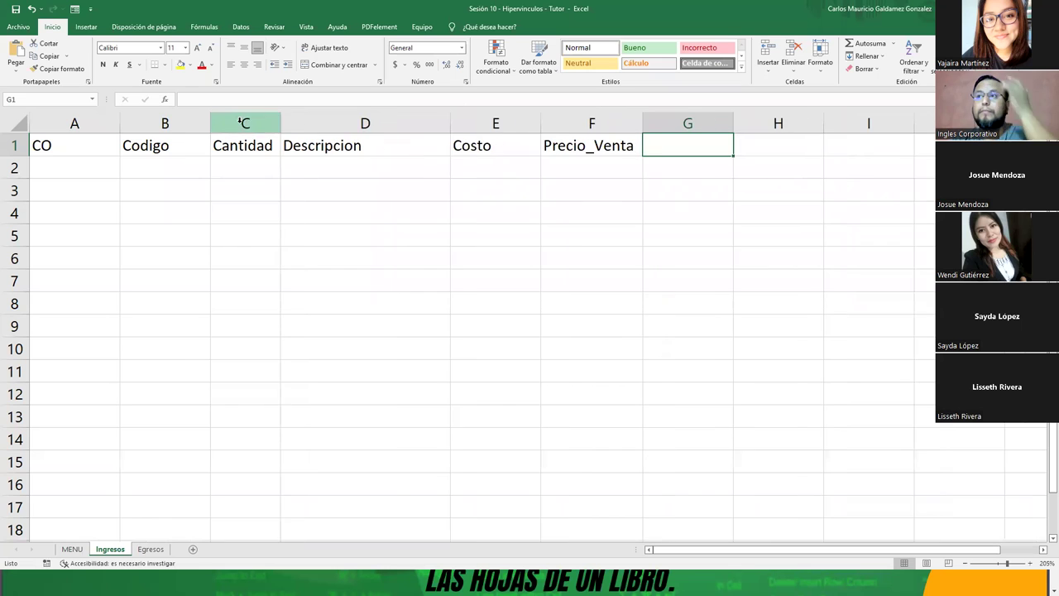
pyautogui.moveTo(211, 122); pyautogui.dragTo(177, 122)
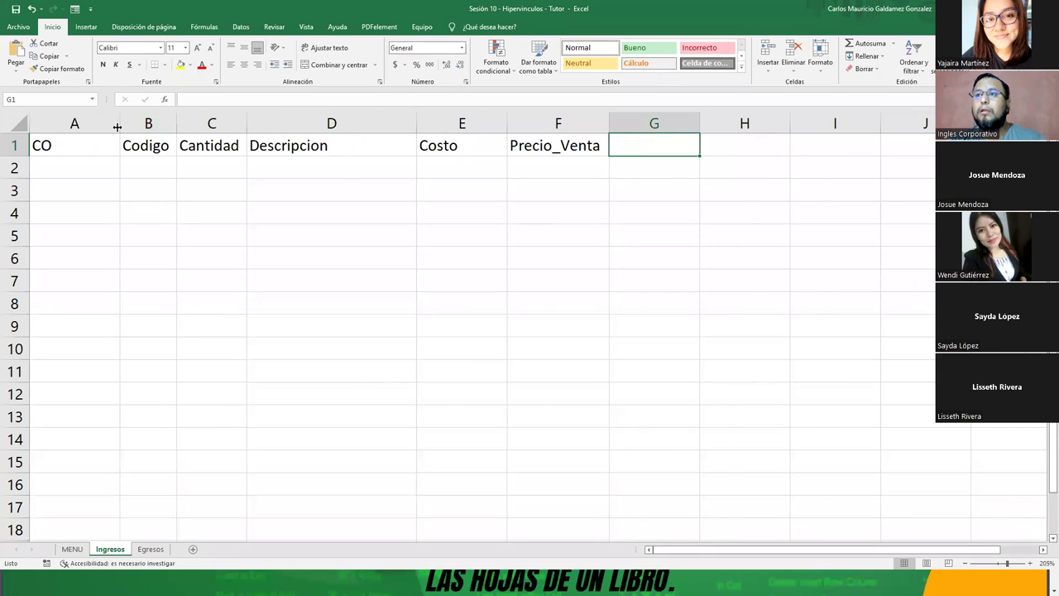
pyautogui.doubleClick(117, 126)
pyautogui.click(52, 145)
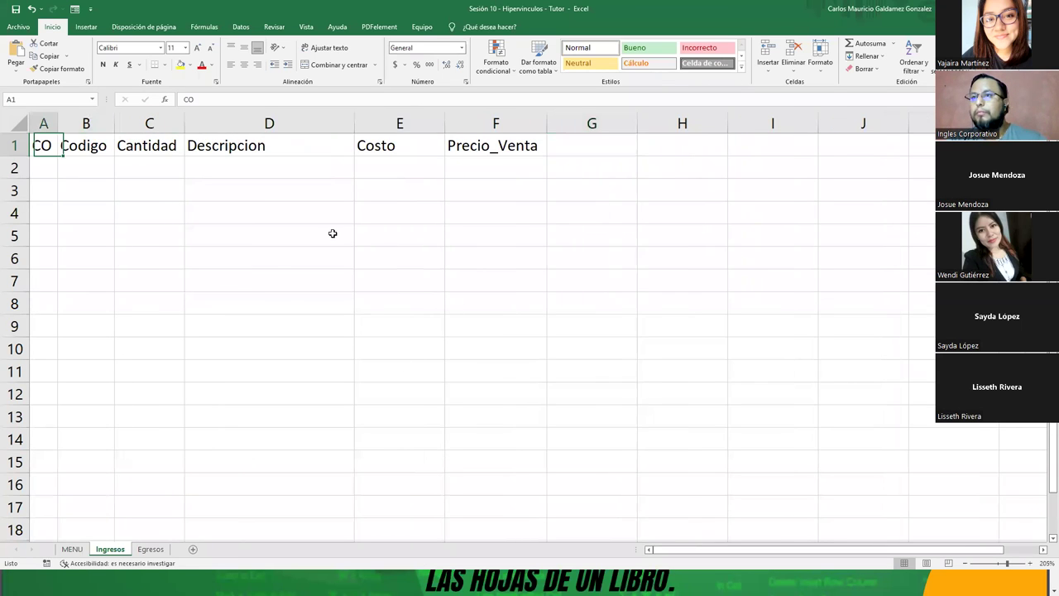
# Apply Todos los bordes to every cell of the header rows A1:F2
pyautogui.moveTo(43, 148); pyautogui.dragTo(479, 488)
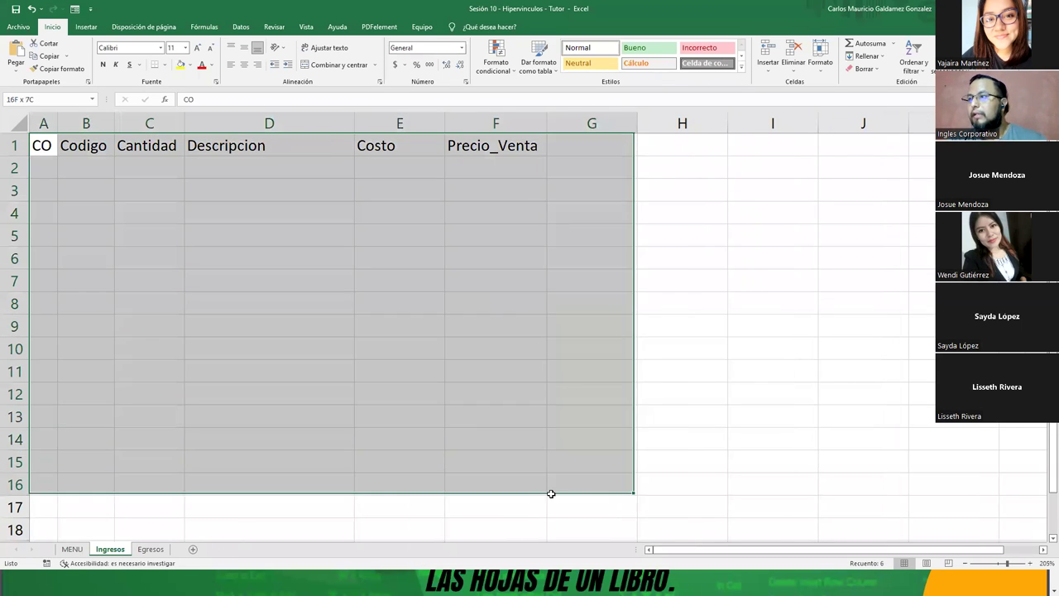
pyautogui.click(86, 27)
pyautogui.click(52, 27)
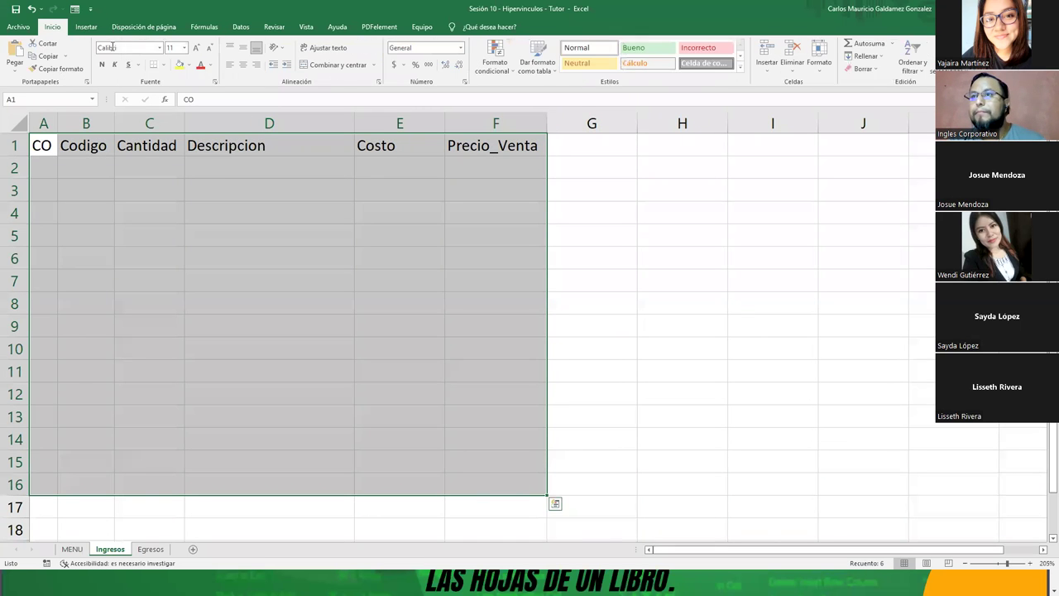
pyautogui.moveTo(43, 147)
pyautogui.mouseDown()
pyautogui.moveTo(319, 174)
pyautogui.moveTo(480, 170)
pyautogui.mouseUp()
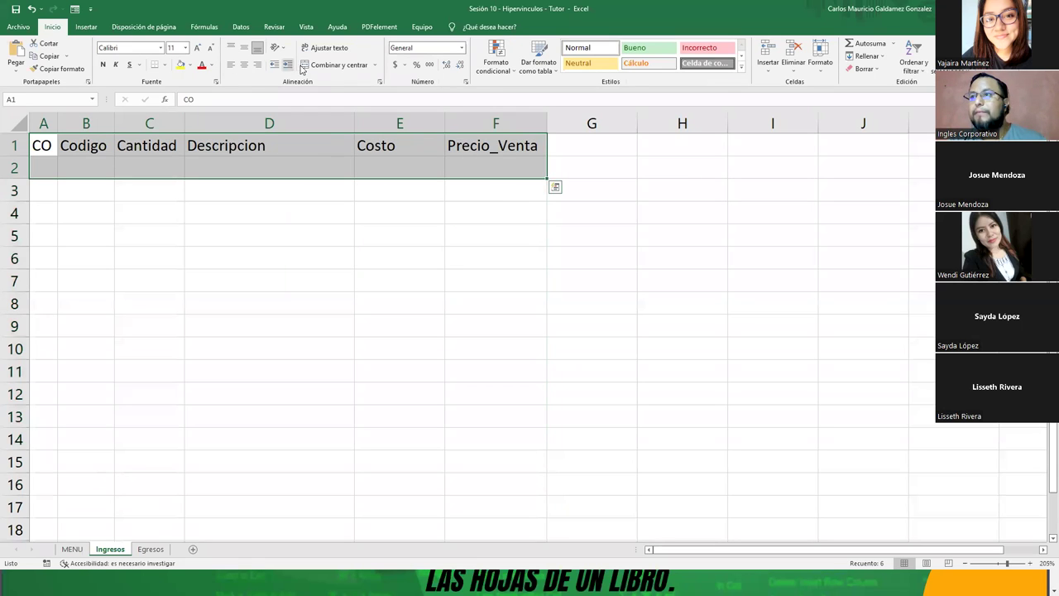
pyautogui.click(164, 64)
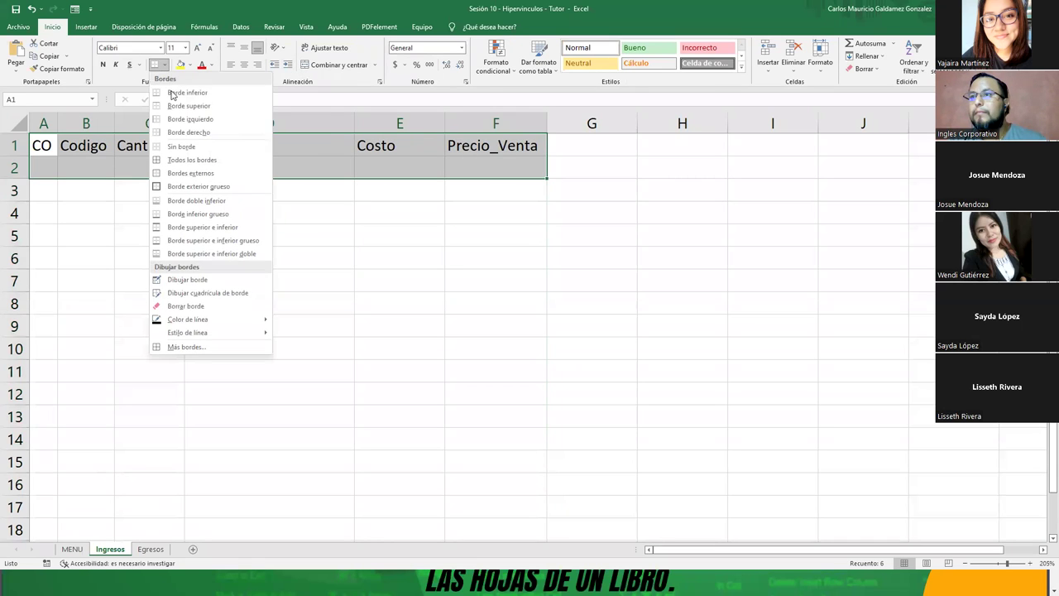
pyautogui.click(192, 160)
pyautogui.click(284, 230)
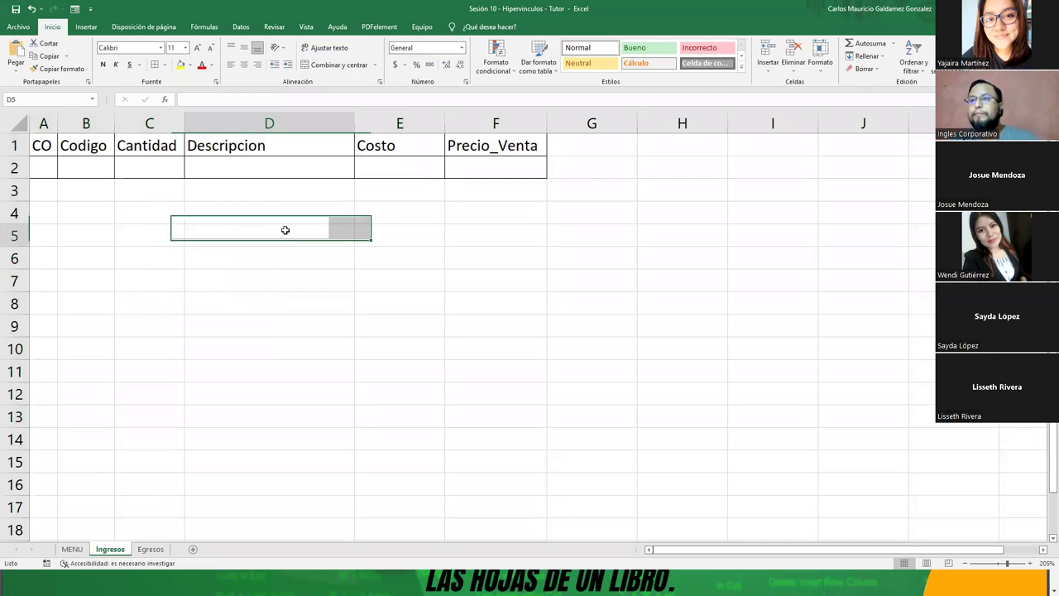
# Go through the header cells CO to Precio_Venta in A1:F1
pyautogui.click(50, 147)
pyautogui.click(83, 145)
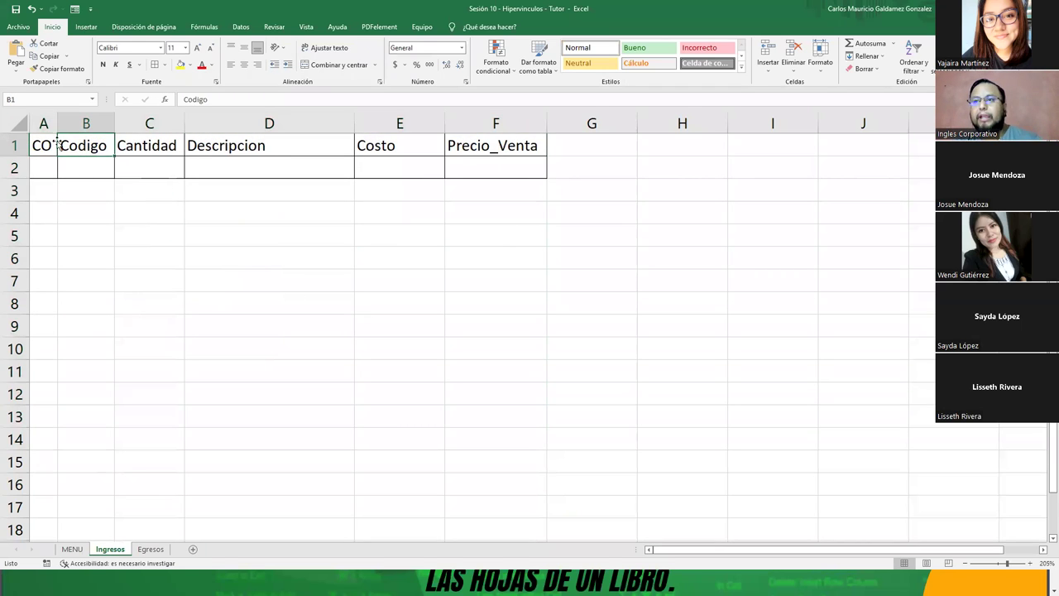
pyautogui.click(47, 146)
pyautogui.click(80, 147)
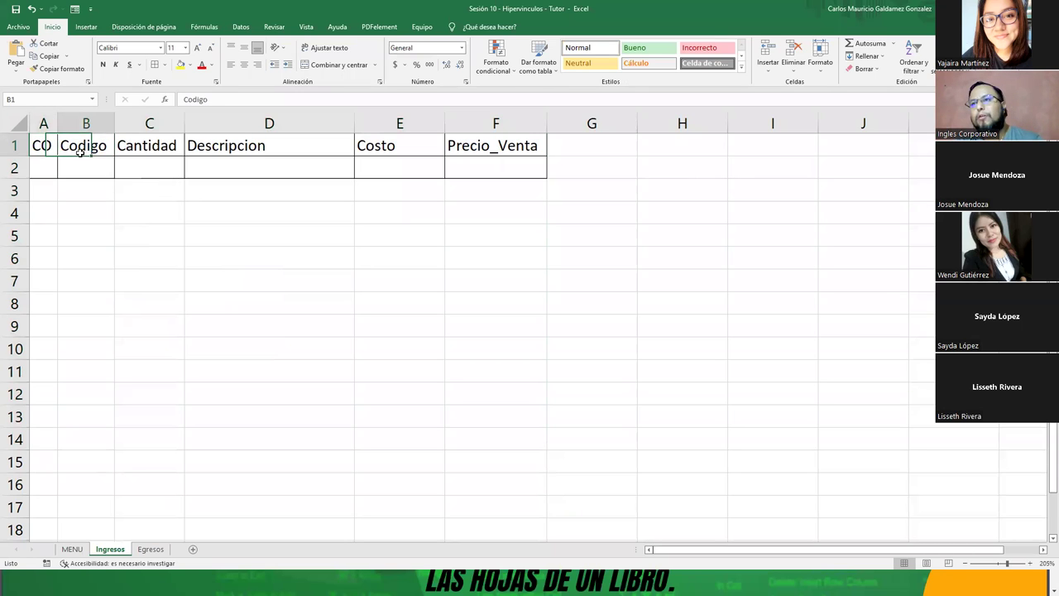
pyautogui.click(146, 140)
pyautogui.click(236, 148)
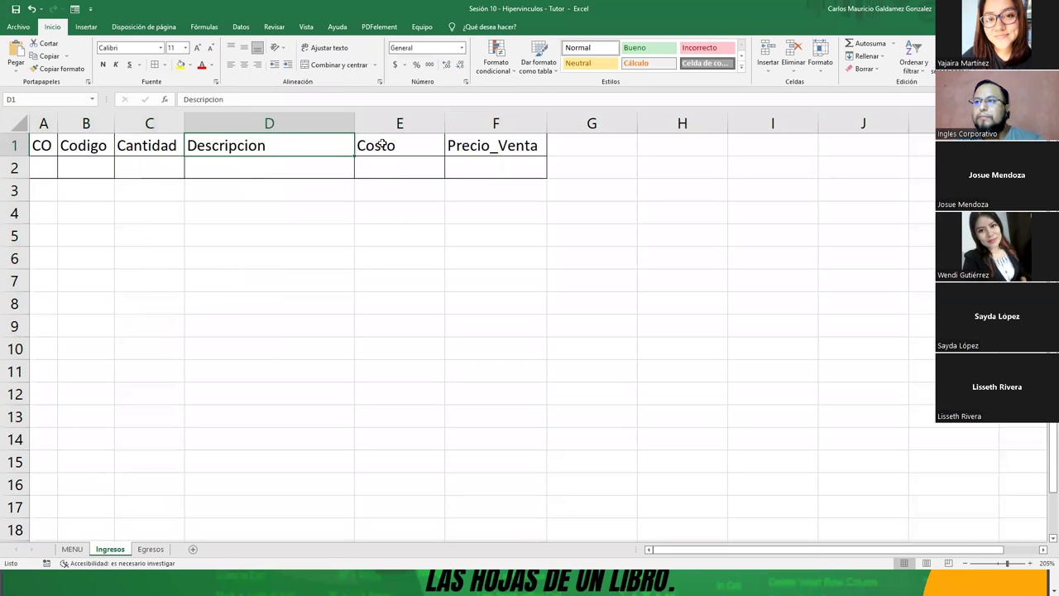
pyautogui.click(383, 144)
pyautogui.click(476, 149)
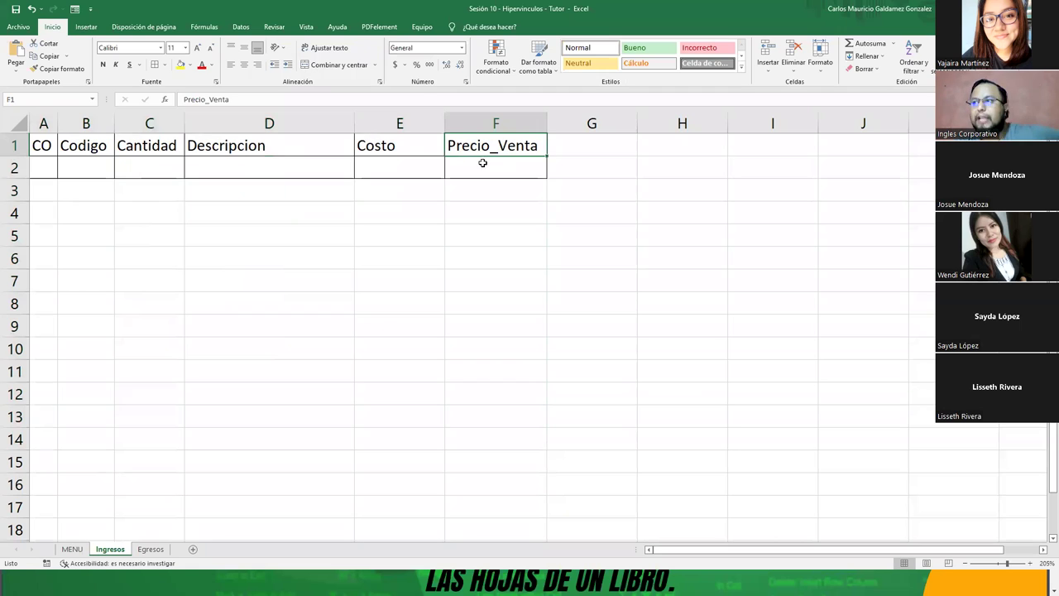
# Inspect the entry cells E2 and F2 under Costo and Precio_Venta
pyautogui.click(481, 164)
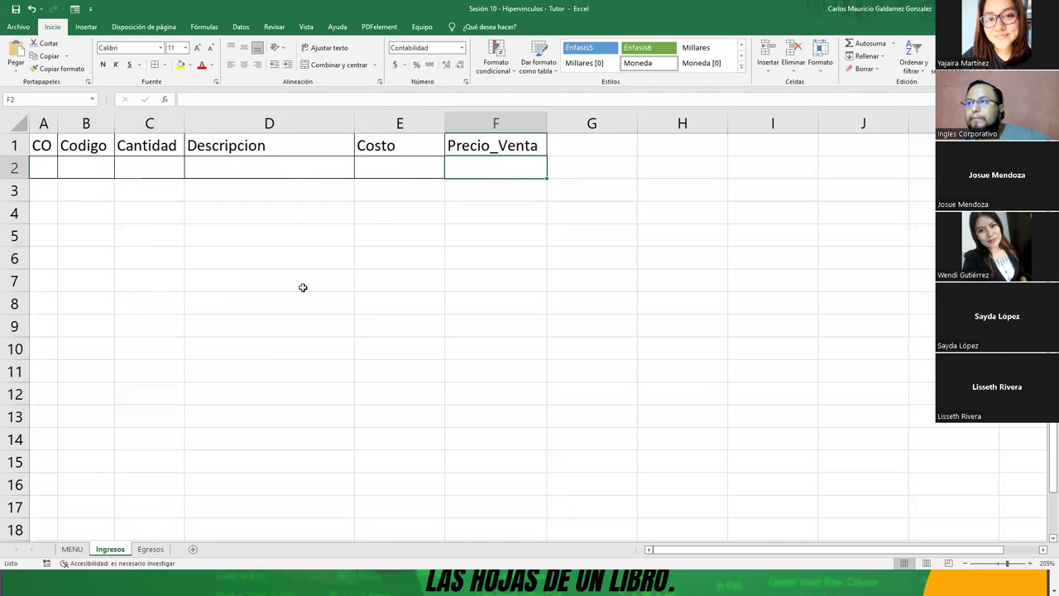
pyautogui.click(397, 182)
pyautogui.click(396, 164)
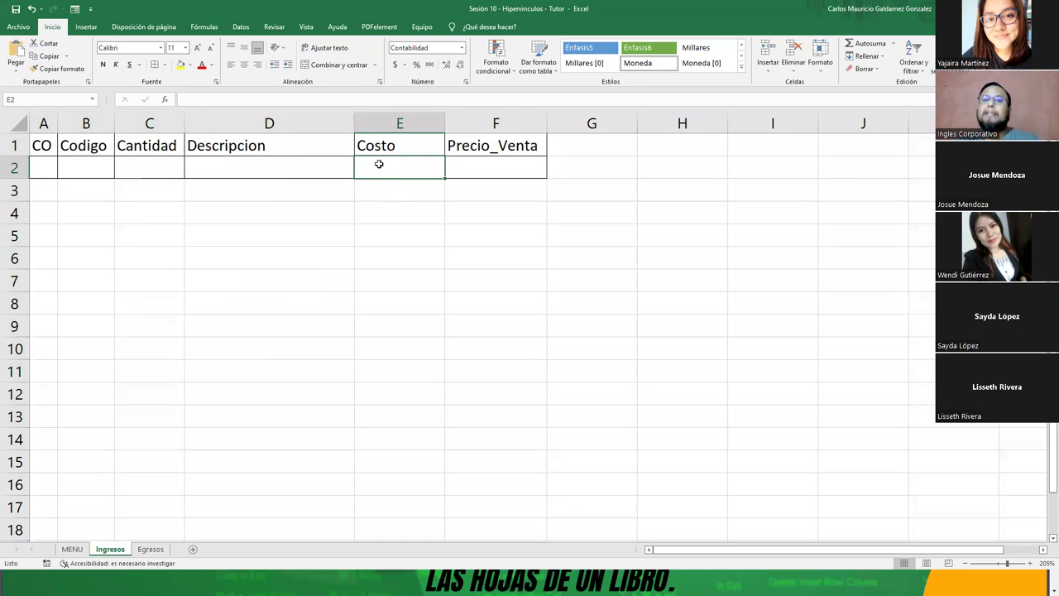
pyautogui.click(502, 163)
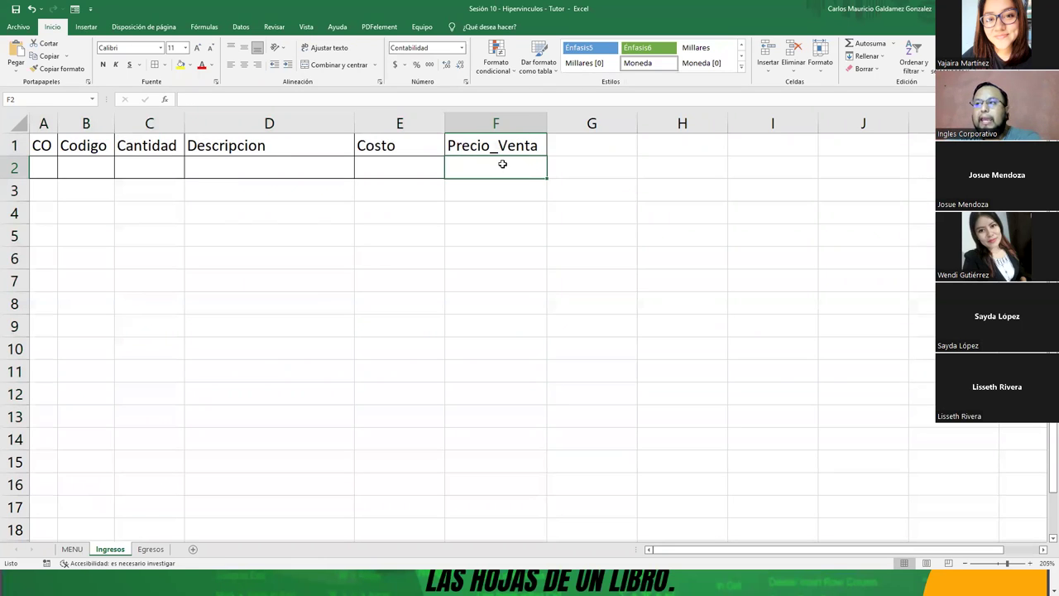
pyautogui.click(421, 168)
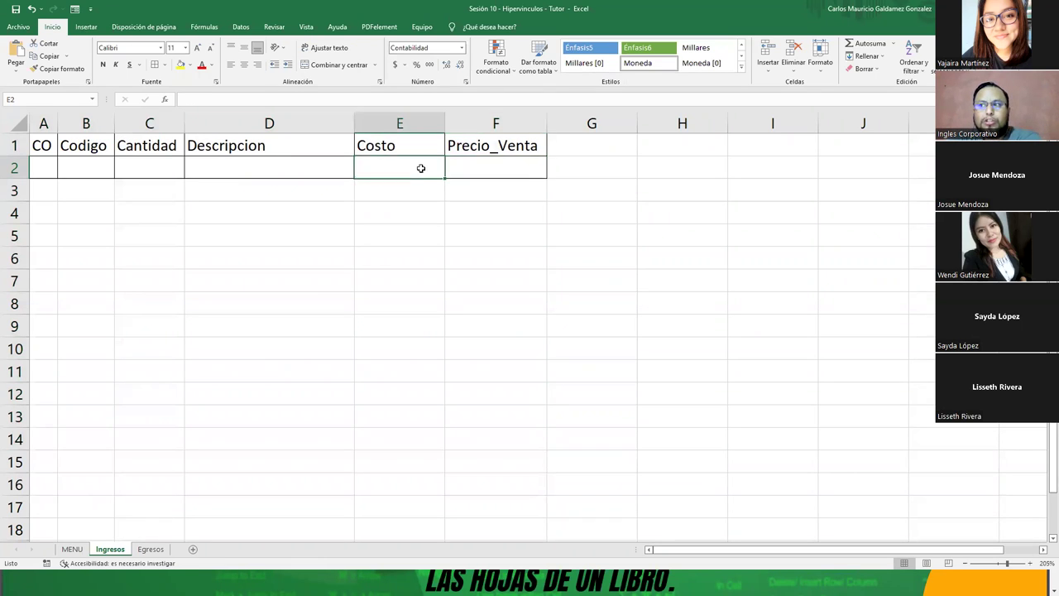
pyautogui.click(478, 168)
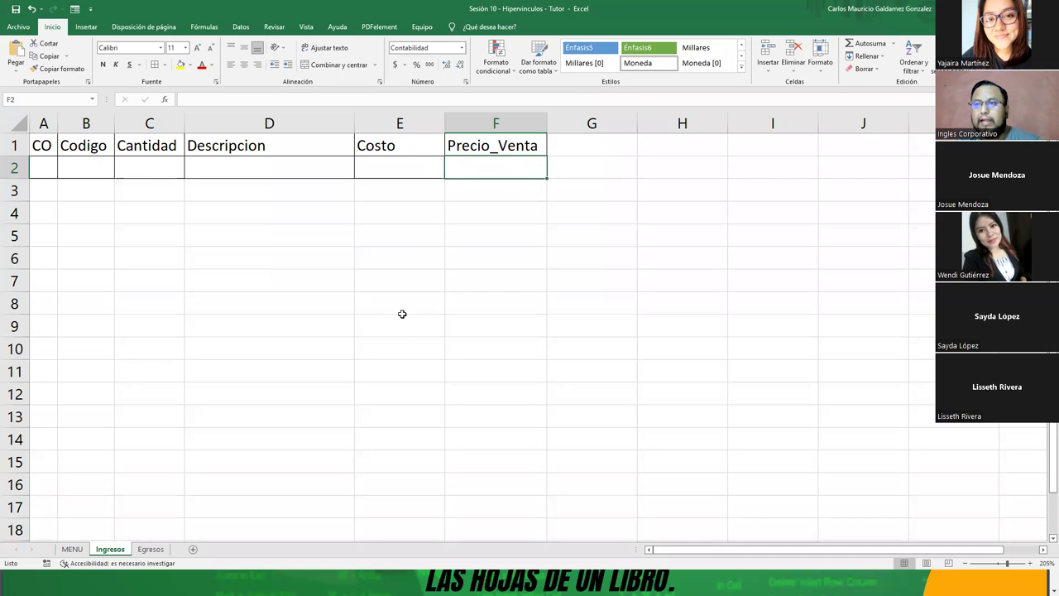
# Copy the bordered A1:F2 header block from Ingresos and paste it into Egresos A1
pyautogui.click(151, 550)
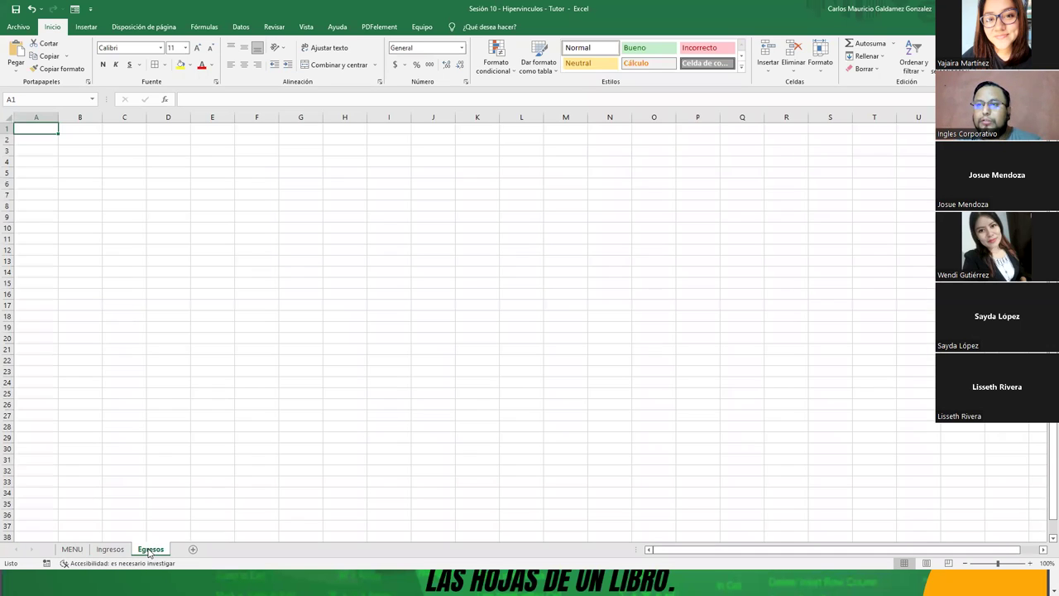
pyautogui.click(110, 550)
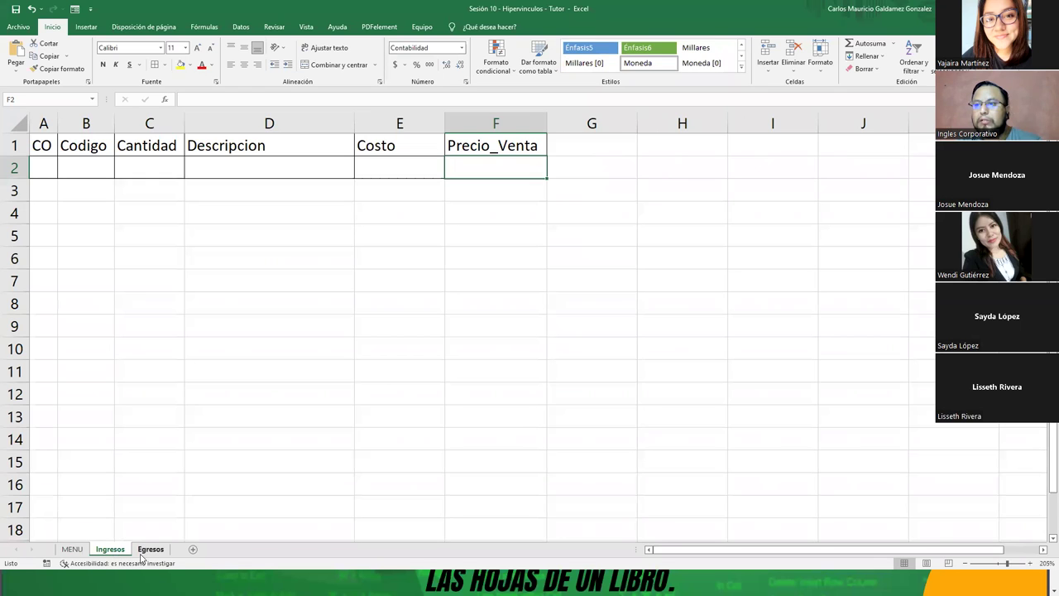
pyautogui.click(152, 550)
pyautogui.doubleClick(154, 549)
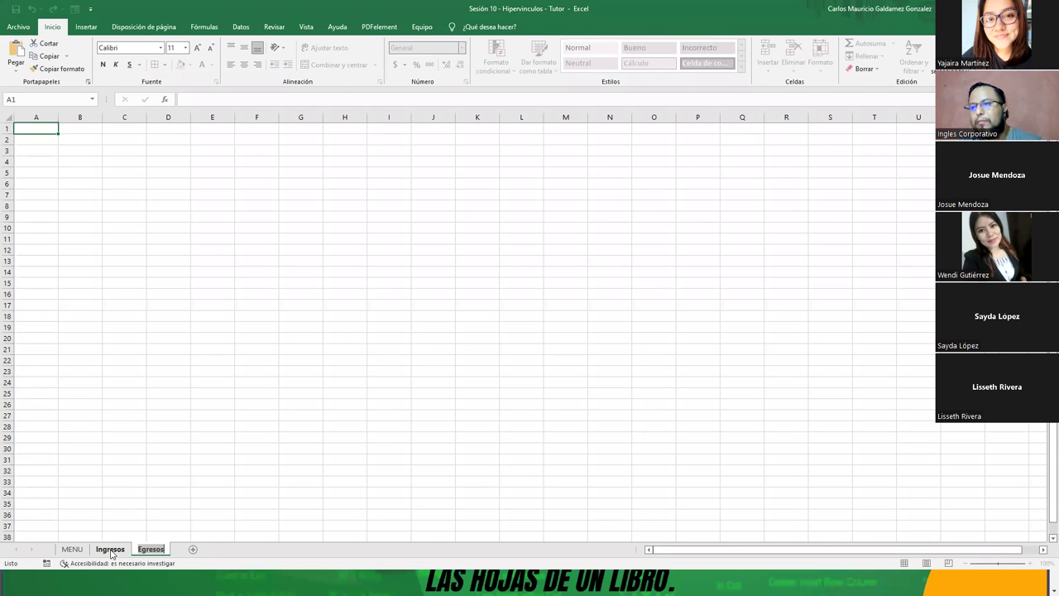
pyautogui.click(120, 551)
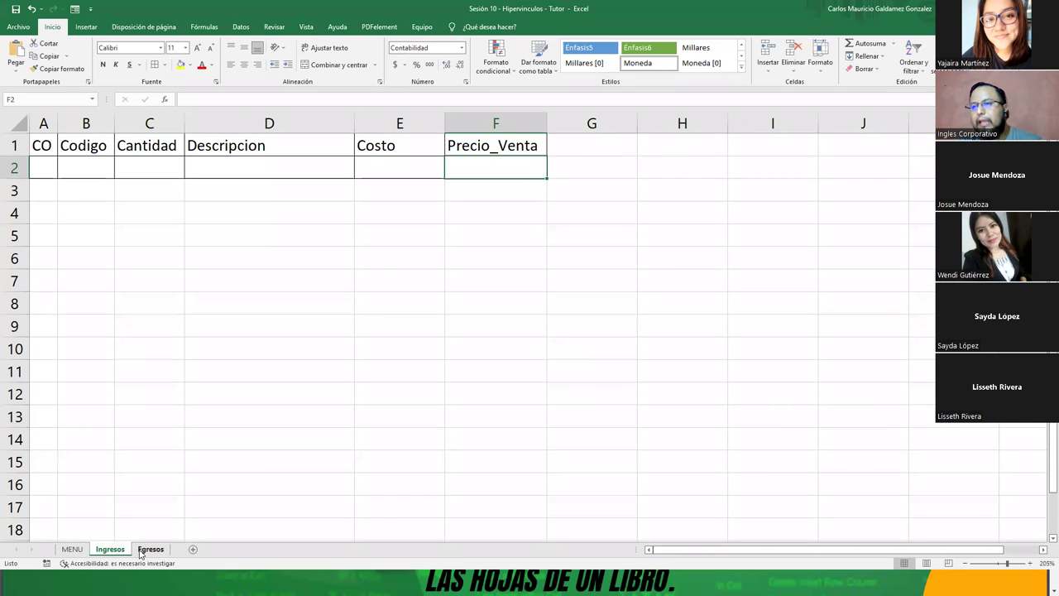
pyautogui.click(147, 550)
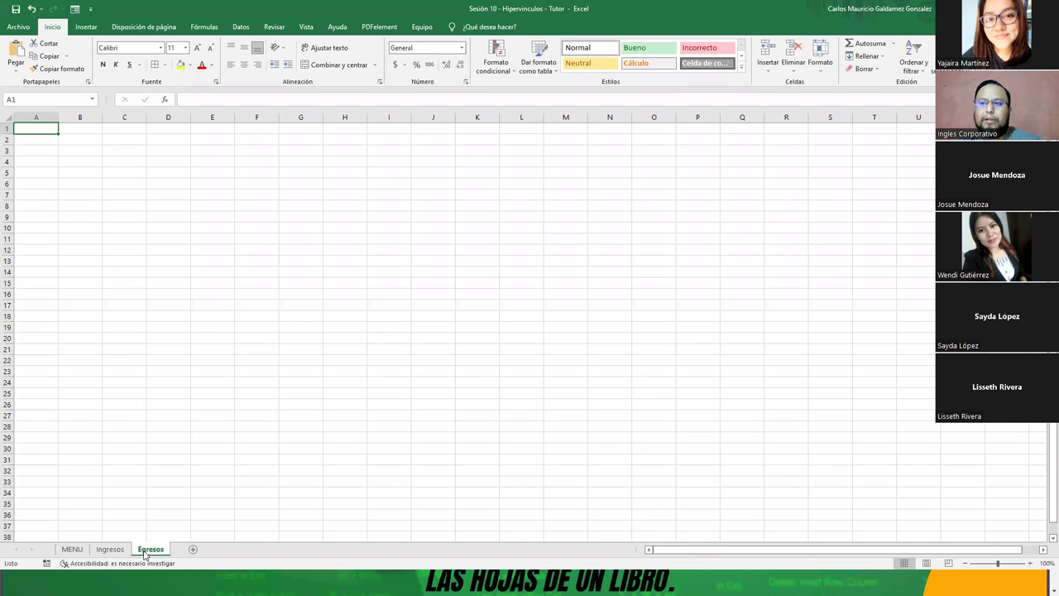
pyautogui.click(110, 550)
pyautogui.moveTo(41, 149); pyautogui.dragTo(446, 164)
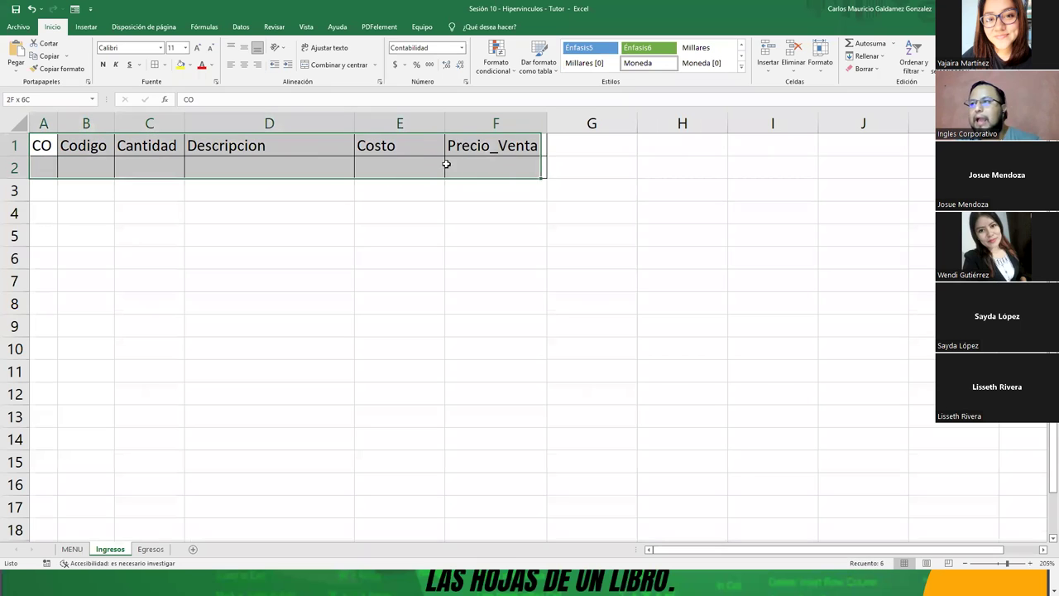
pyautogui.hotkey('ctrl', 'c')
pyautogui.click(151, 549)
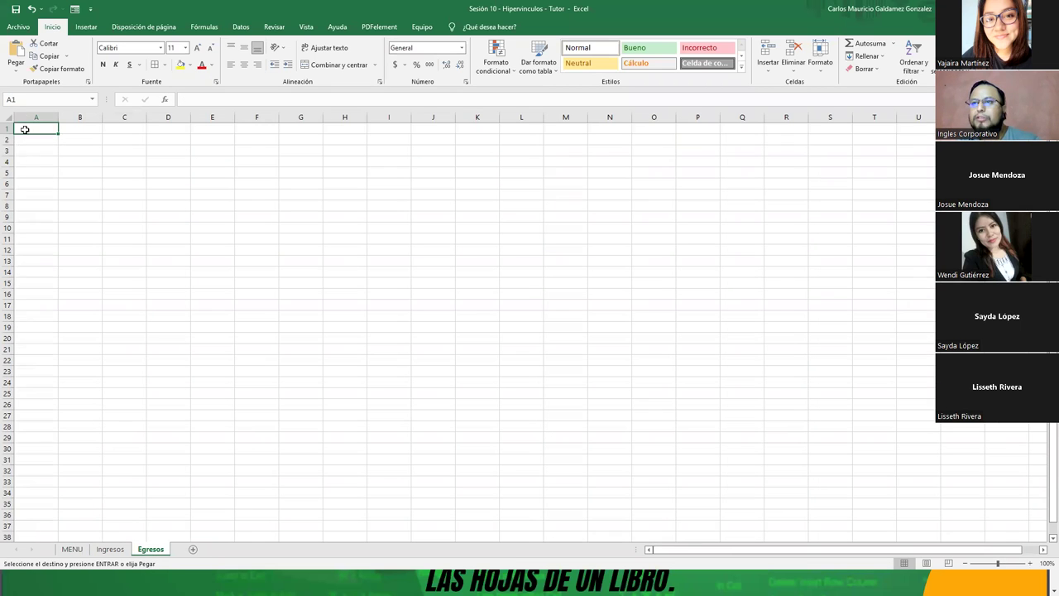
pyautogui.hotkey('ctrl', 'v')
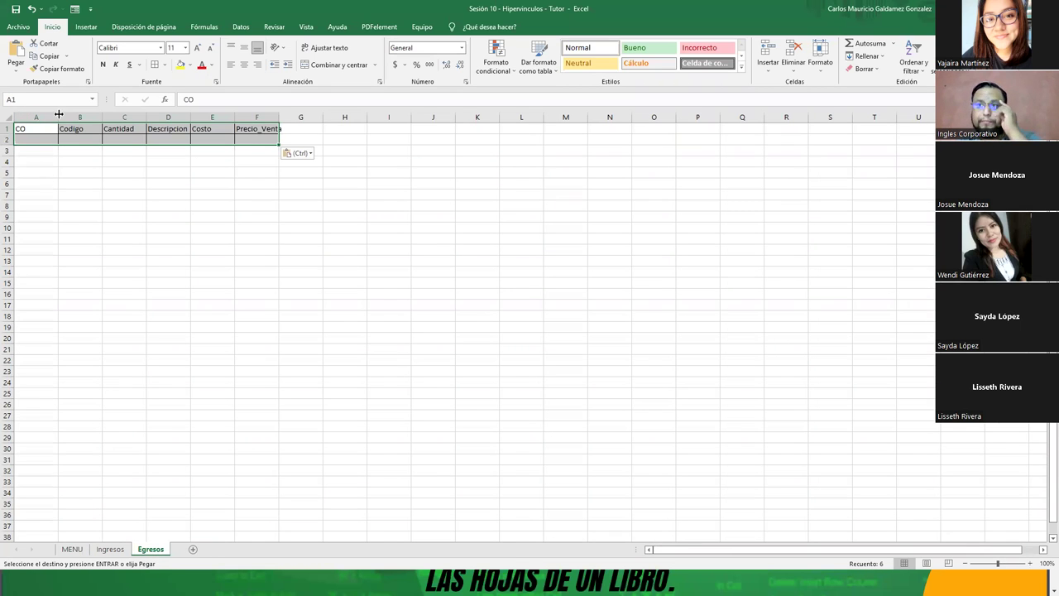
# Fit Egresos column A to CO and check the Codigo, Cantidad and Descripcion headings
pyautogui.doubleClick(59, 113)
pyautogui.scroll(1, 149, 255)
pyautogui.scroll(6, 152, 256)
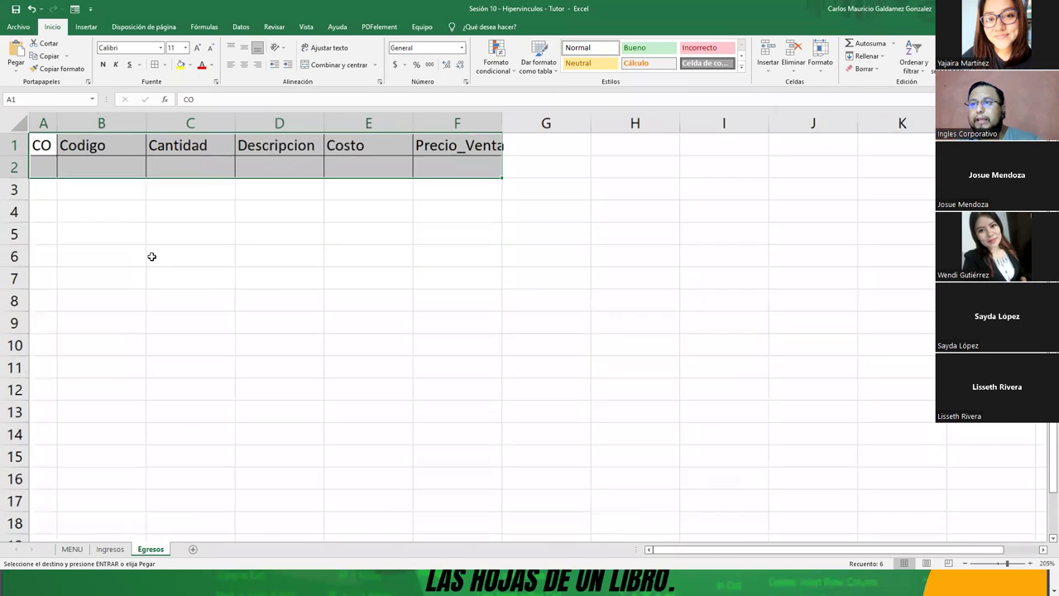
pyautogui.click(89, 147)
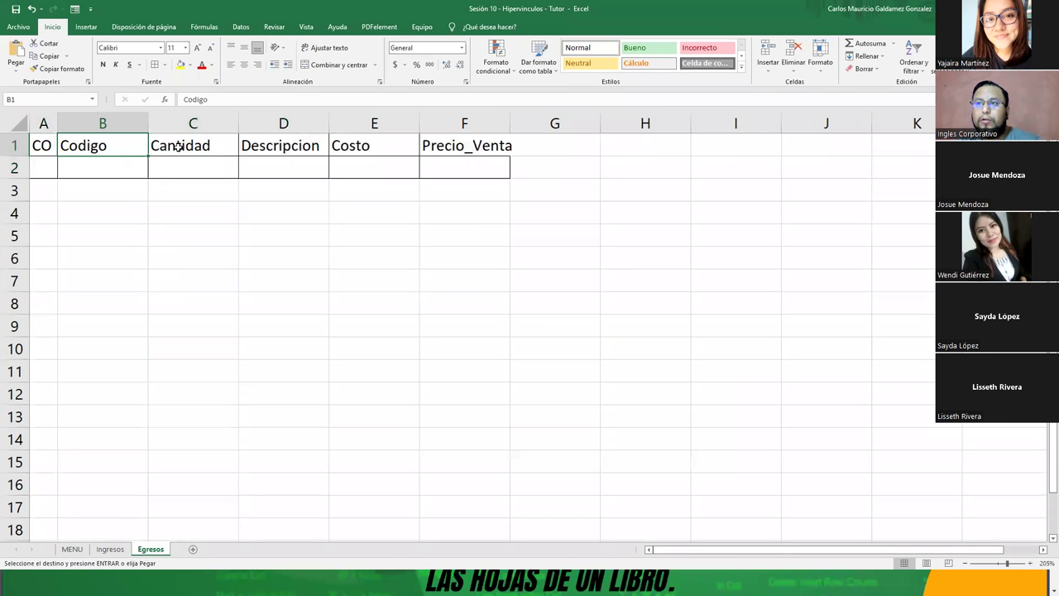
pyautogui.click(178, 146)
pyautogui.click(262, 148)
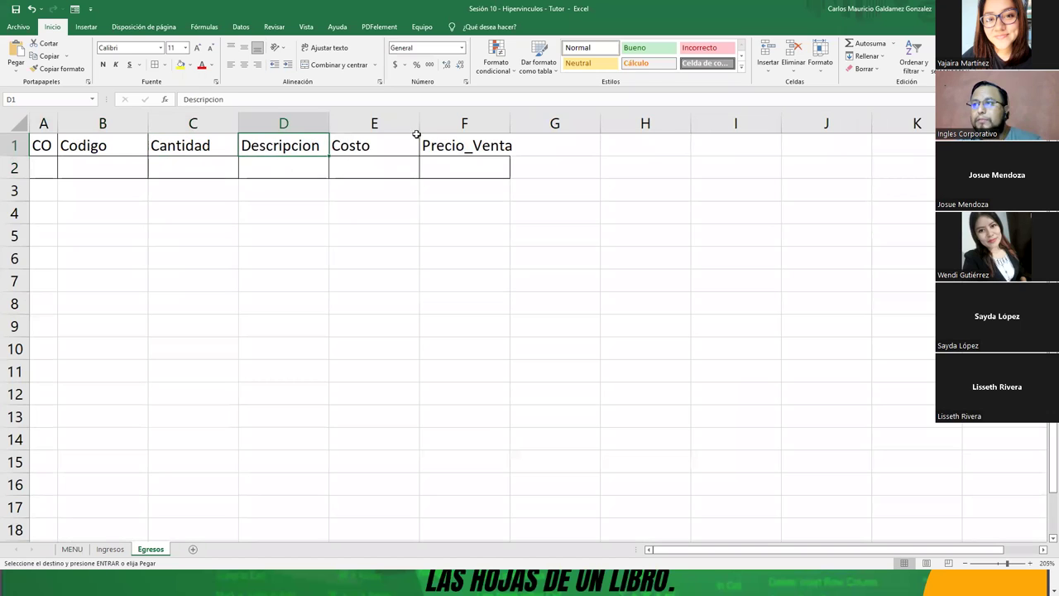
# Delete the Costo column on Egresos and autofit column E to Precio_Venta
pyautogui.rightClick(381, 125)
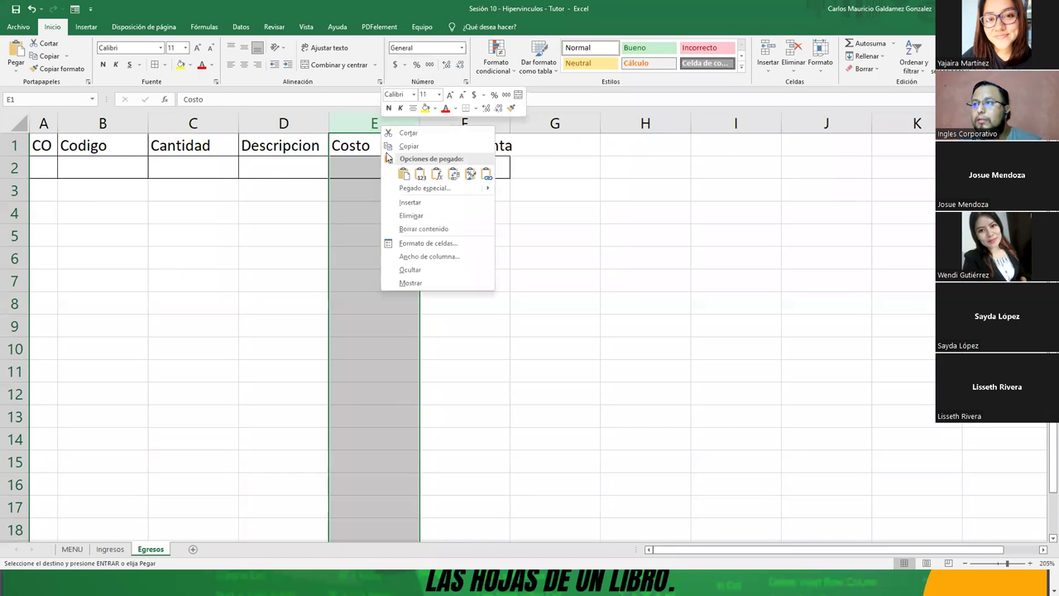
pyautogui.click(400, 216)
pyautogui.click(377, 145)
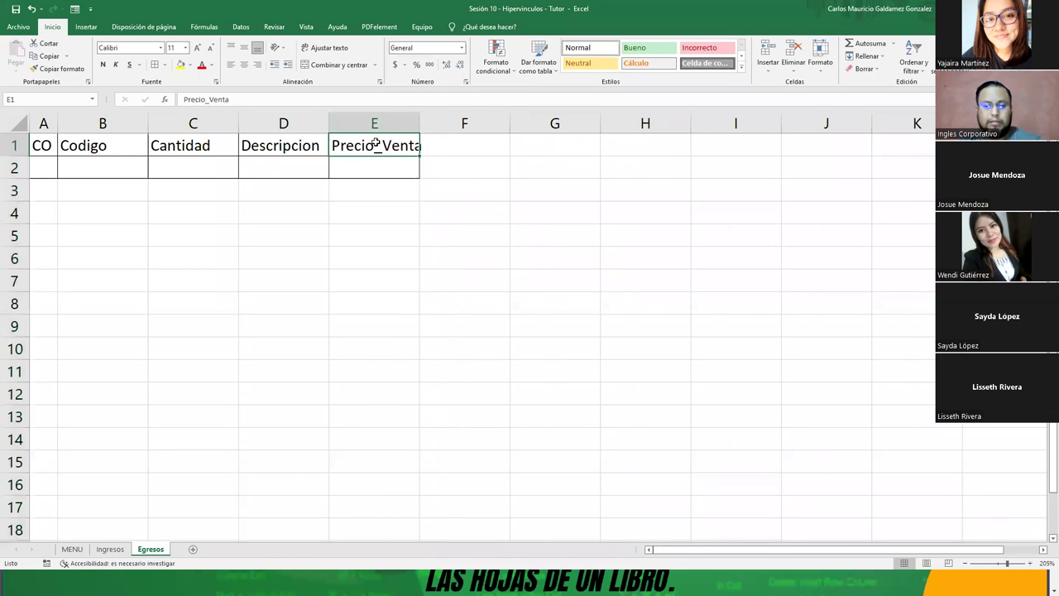
pyautogui.write('Preci')
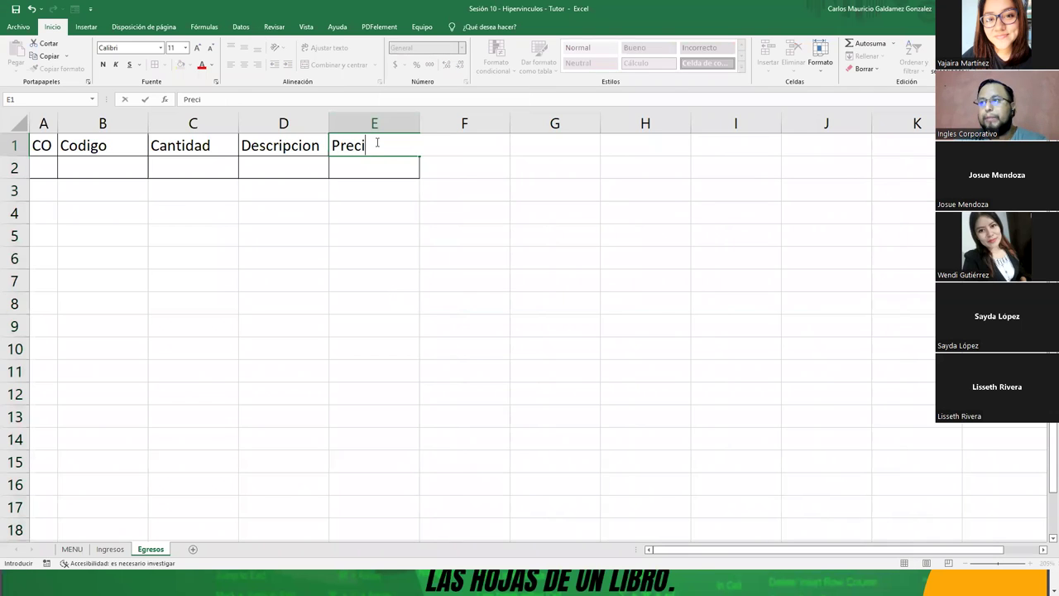
pyautogui.write('o')
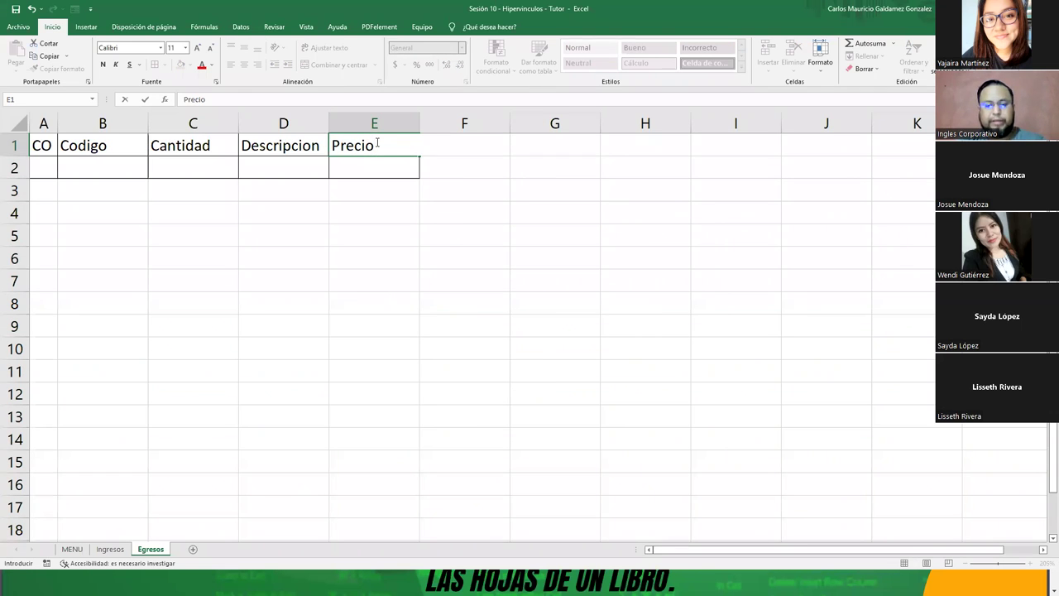
pyautogui.press('Escape')
pyautogui.click(401, 122)
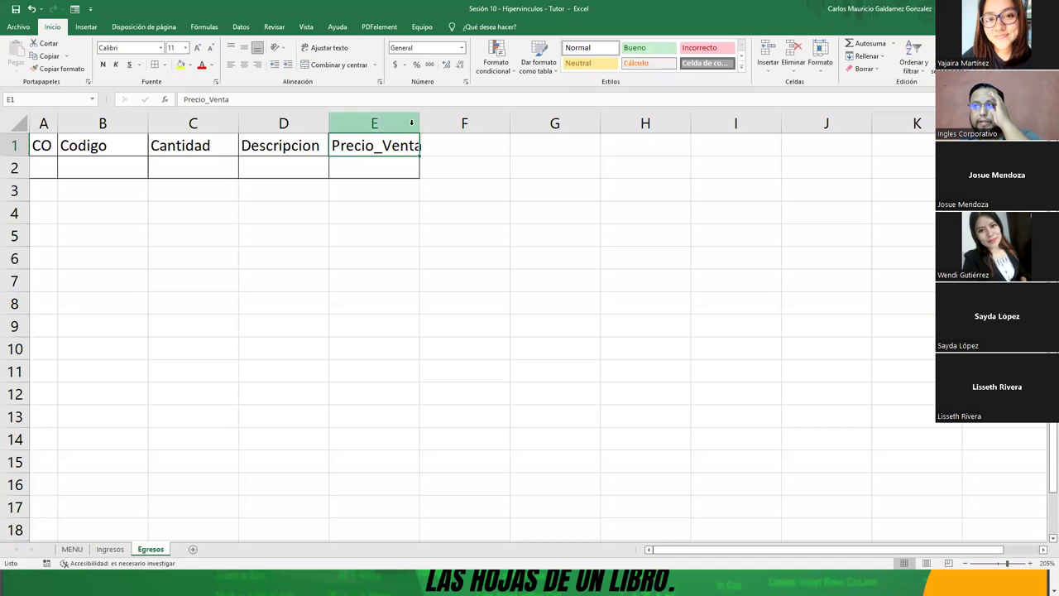
pyautogui.doubleClick(419, 123)
pyautogui.click(40, 170)
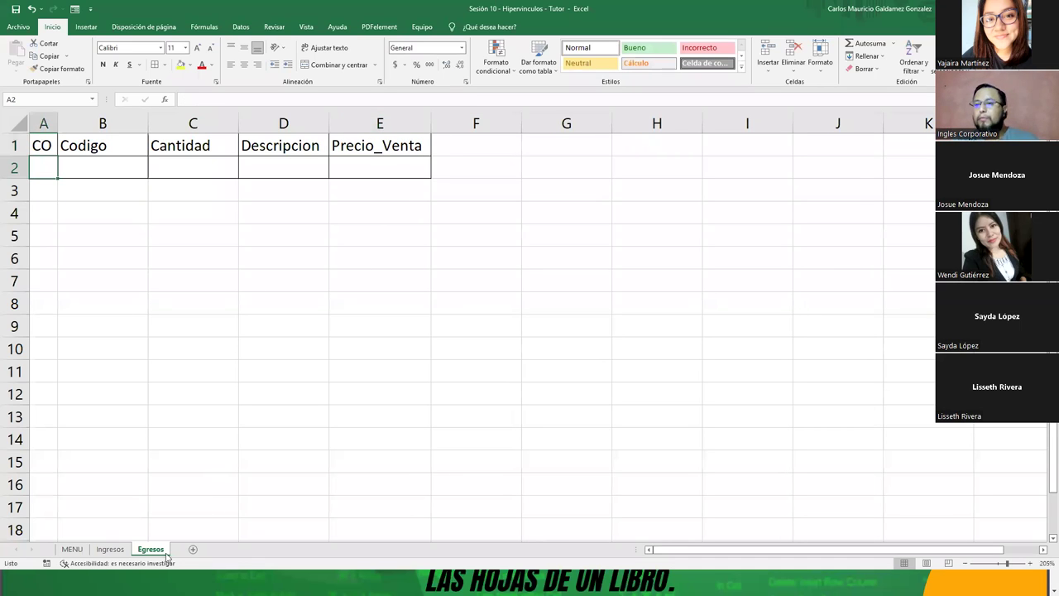
# Compare the MENU, Ingresos and Egresos sheets, leaving Ingresos at cell A3
pyautogui.click(72, 550)
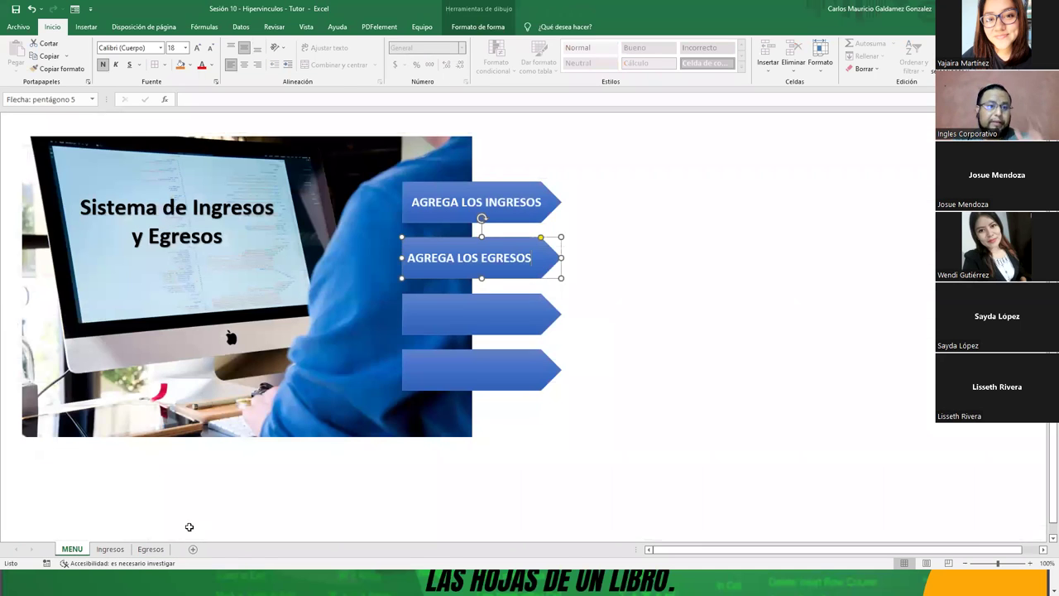
pyautogui.click(110, 549)
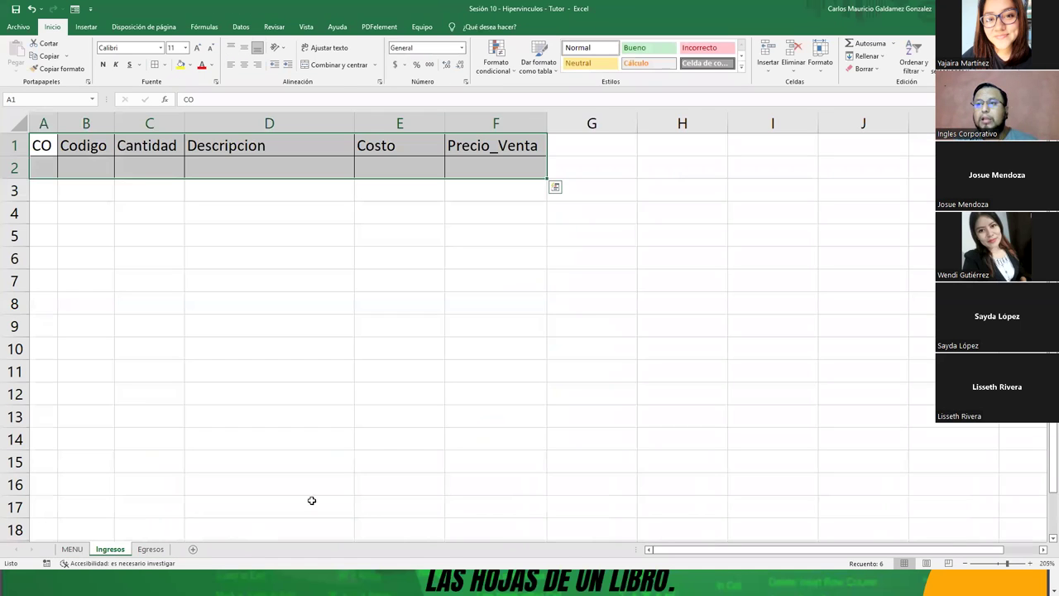
pyautogui.click(258, 222)
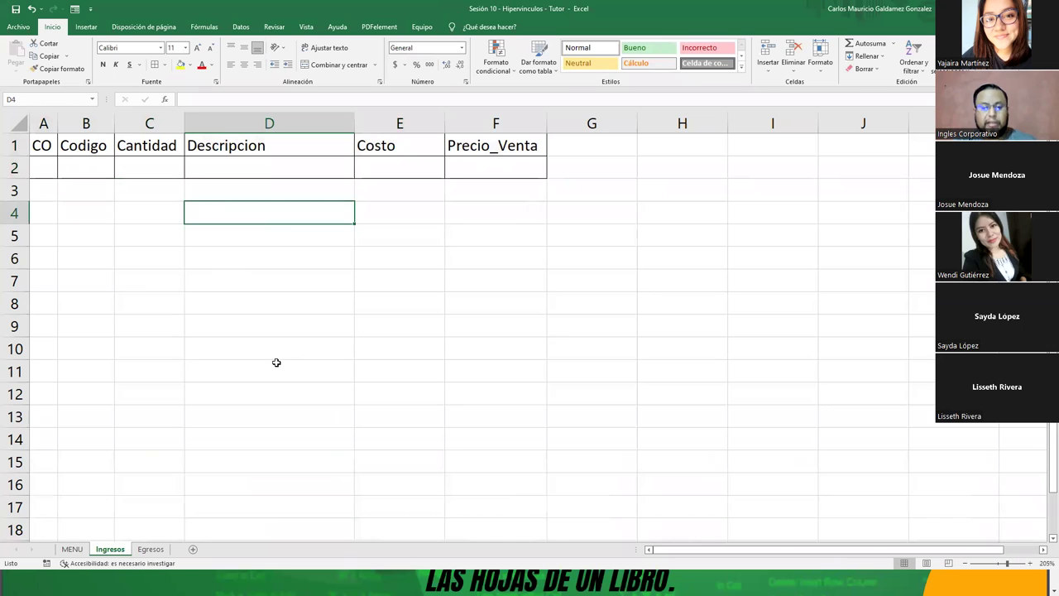
pyautogui.click(157, 552)
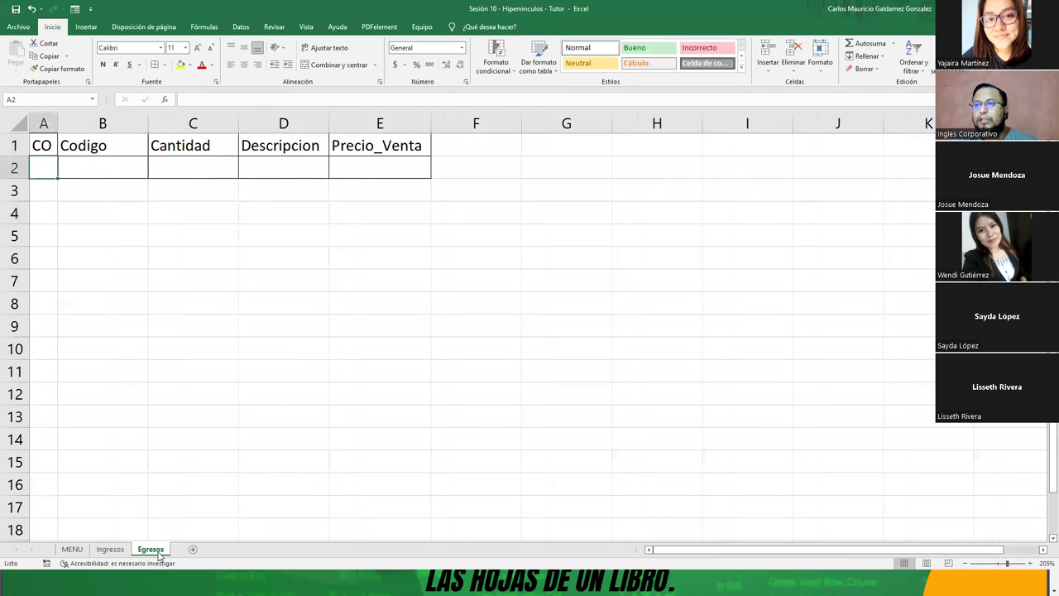
pyautogui.click(105, 550)
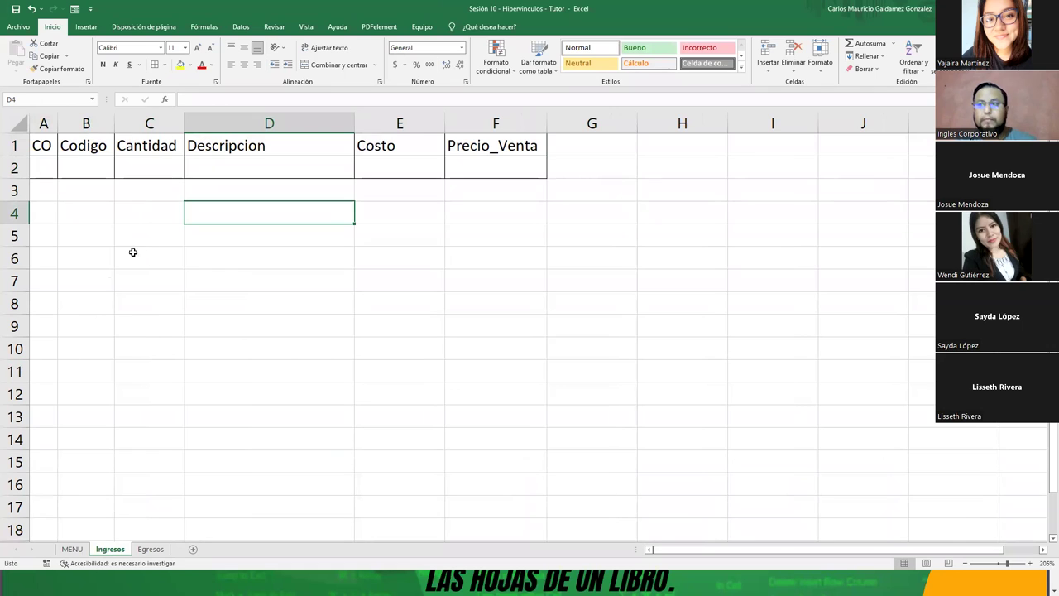
pyautogui.click(54, 192)
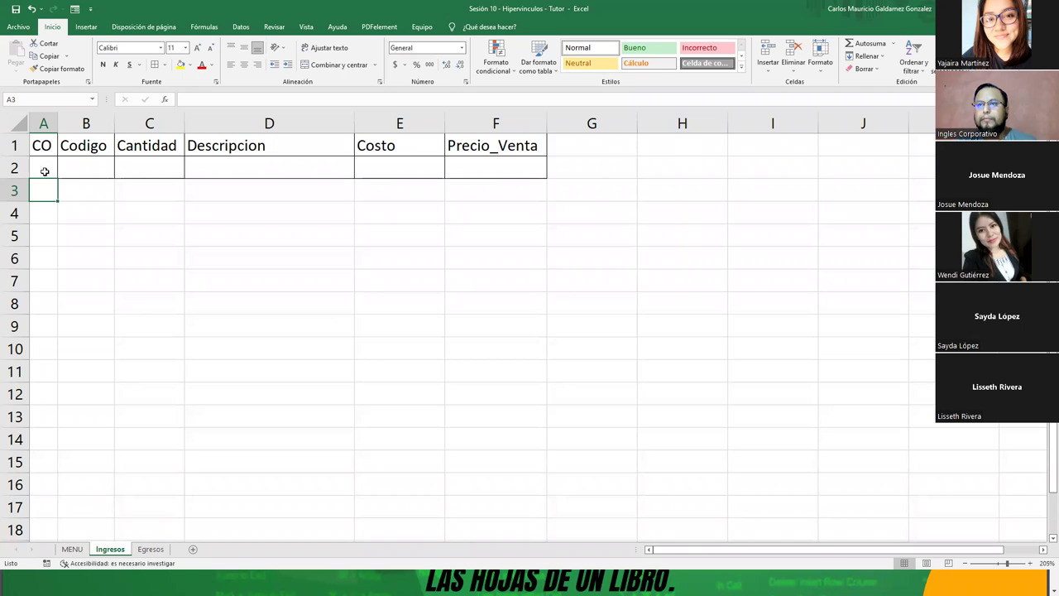
# Widen Egresos column D to 17.00 and compare it against the Ingresos table
pyautogui.click(151, 549)
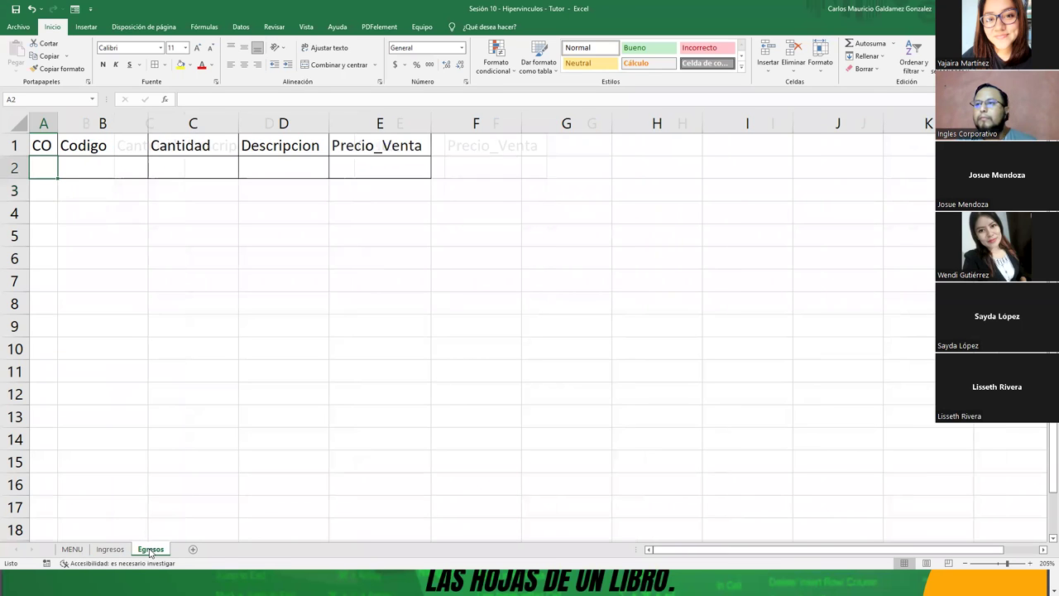
pyautogui.moveTo(328, 123); pyautogui.dragTo(378, 135)
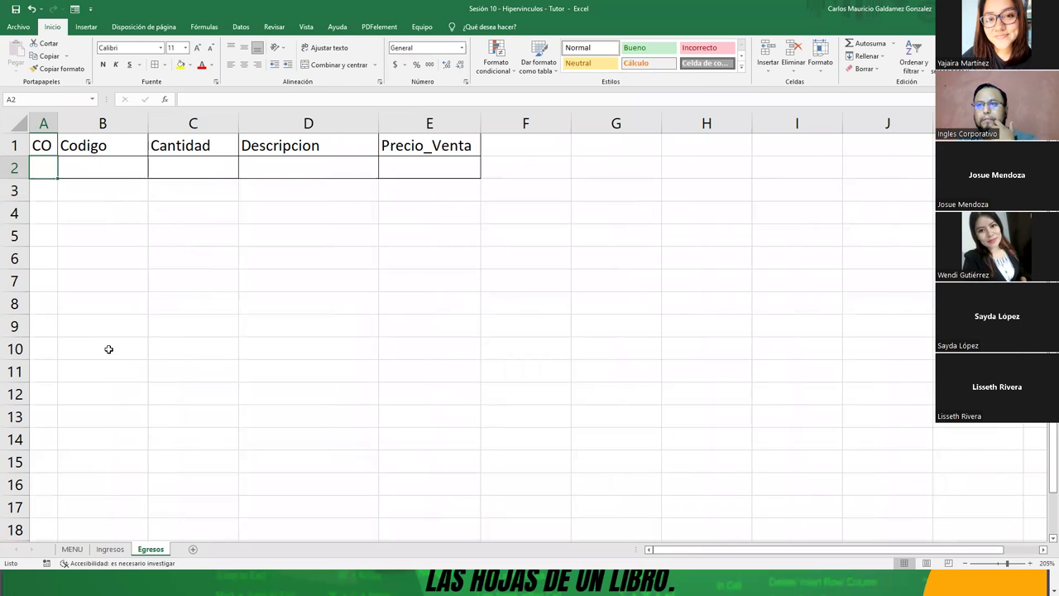
pyautogui.click(99, 550)
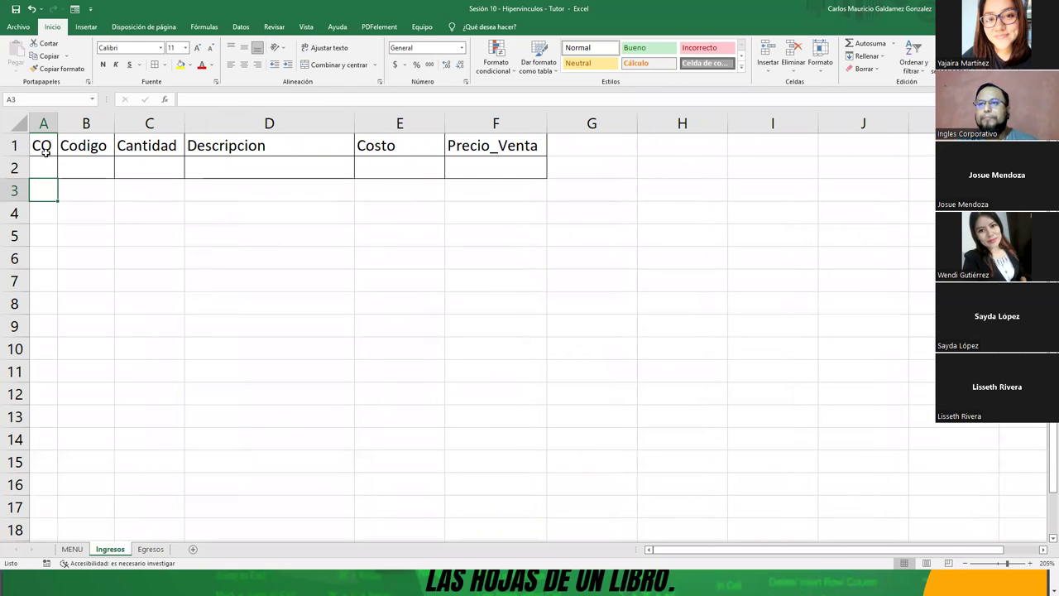
pyautogui.click(150, 550)
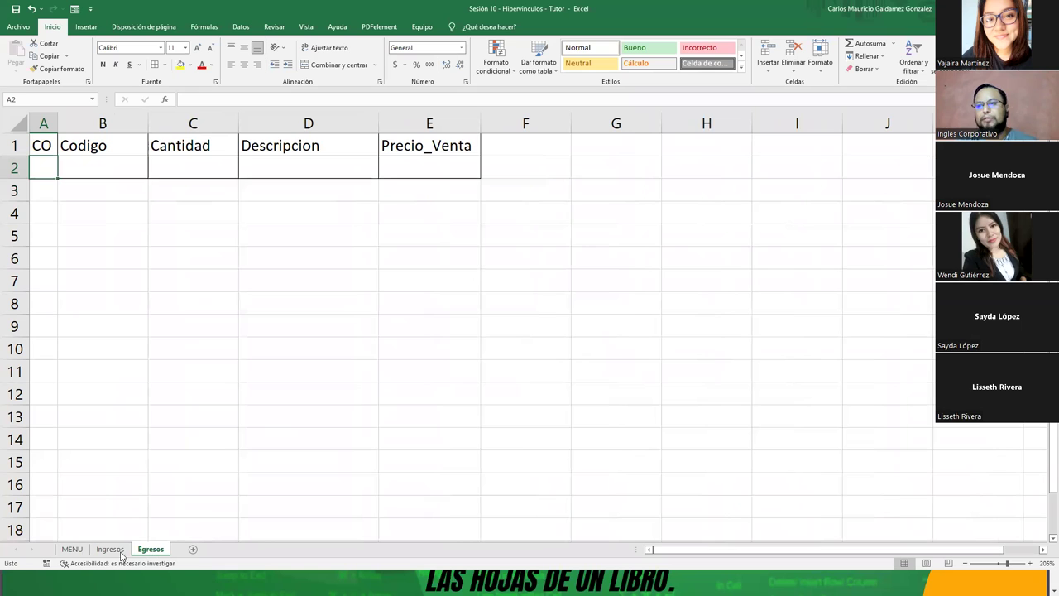
pyautogui.click(116, 551)
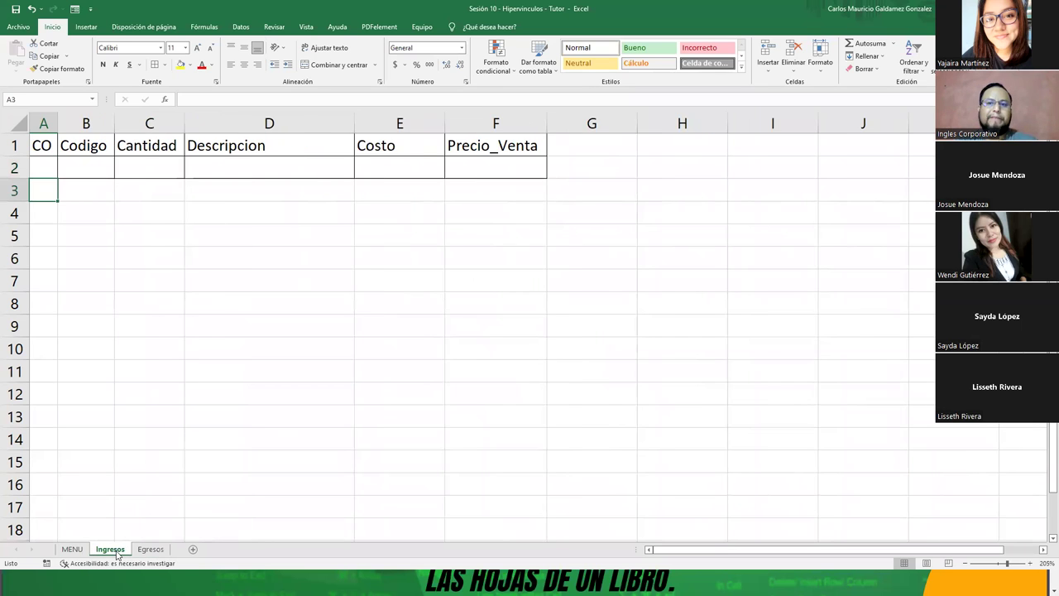
pyautogui.click(145, 550)
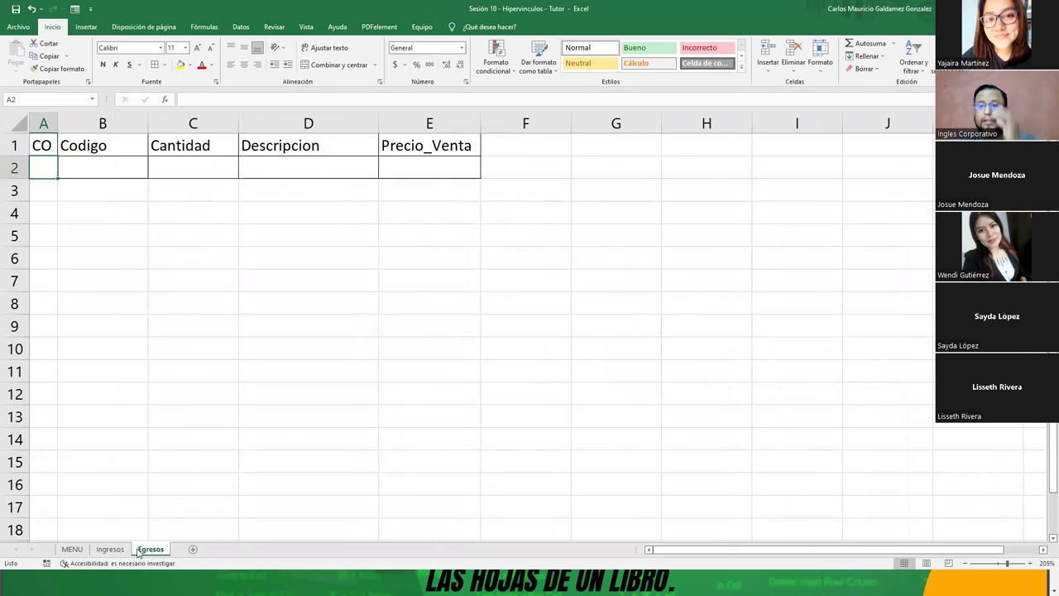
pyautogui.click(108, 552)
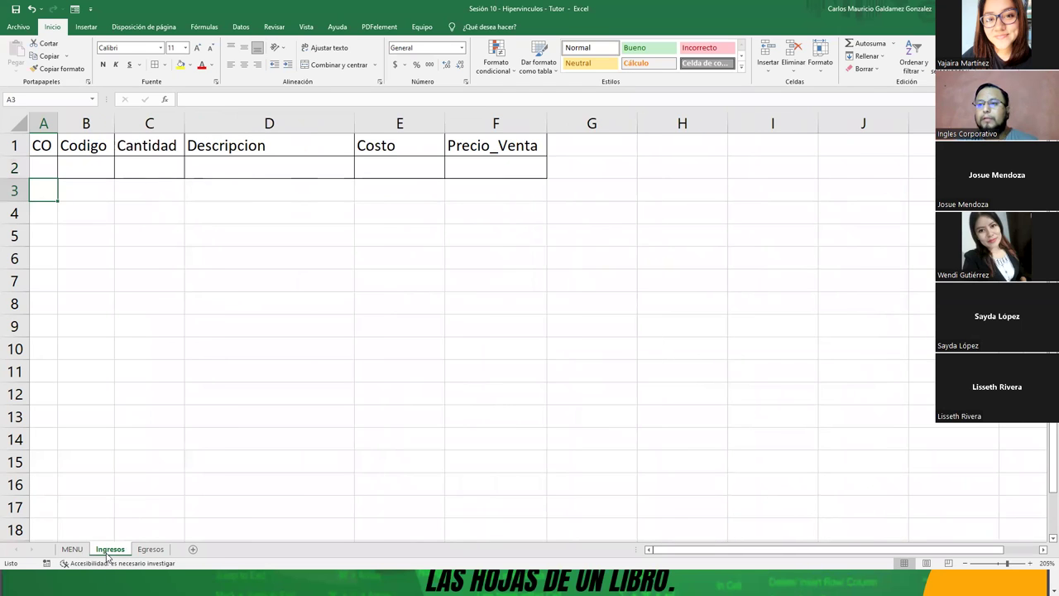
pyautogui.click(147, 551)
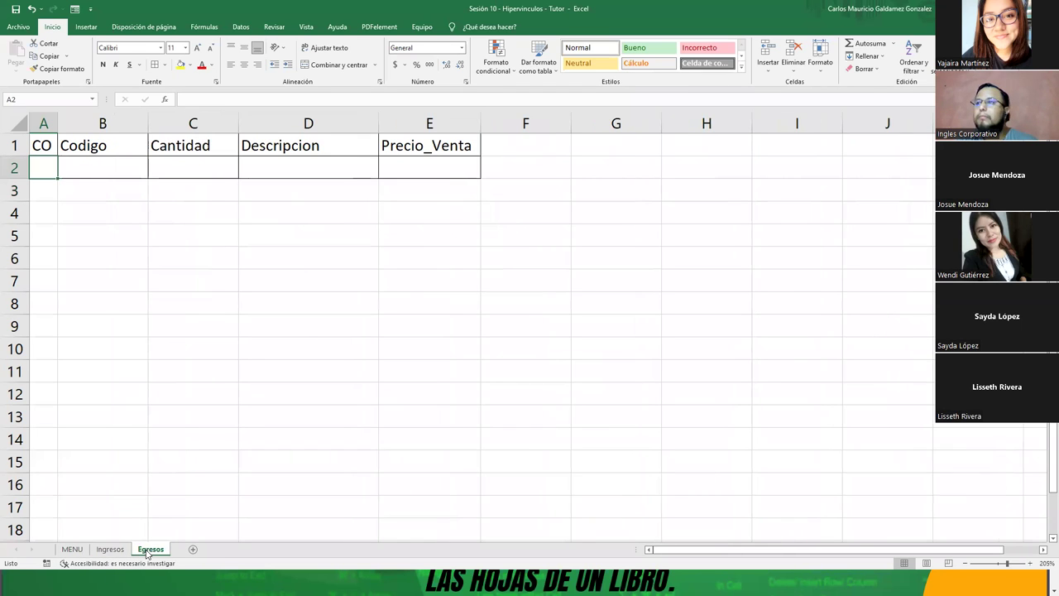
pyautogui.doubleClick(434, 145)
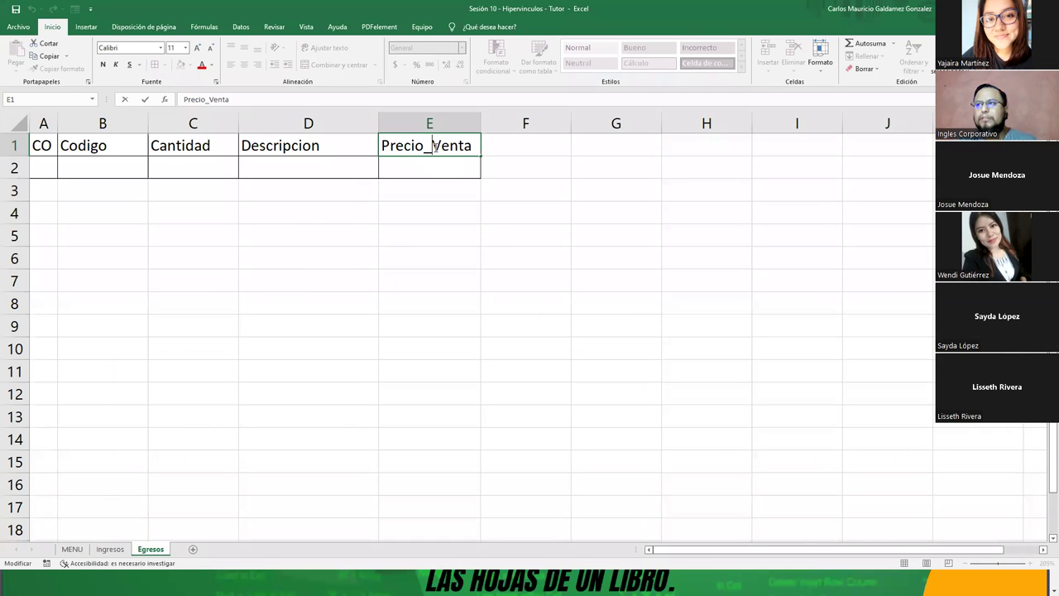
# Change the Egresos E1 header from Precio_Venta to Precio_Compra and autofit column E
pyautogui.moveTo(432, 146); pyautogui.dragTo(493, 147)
pyautogui.write('C')
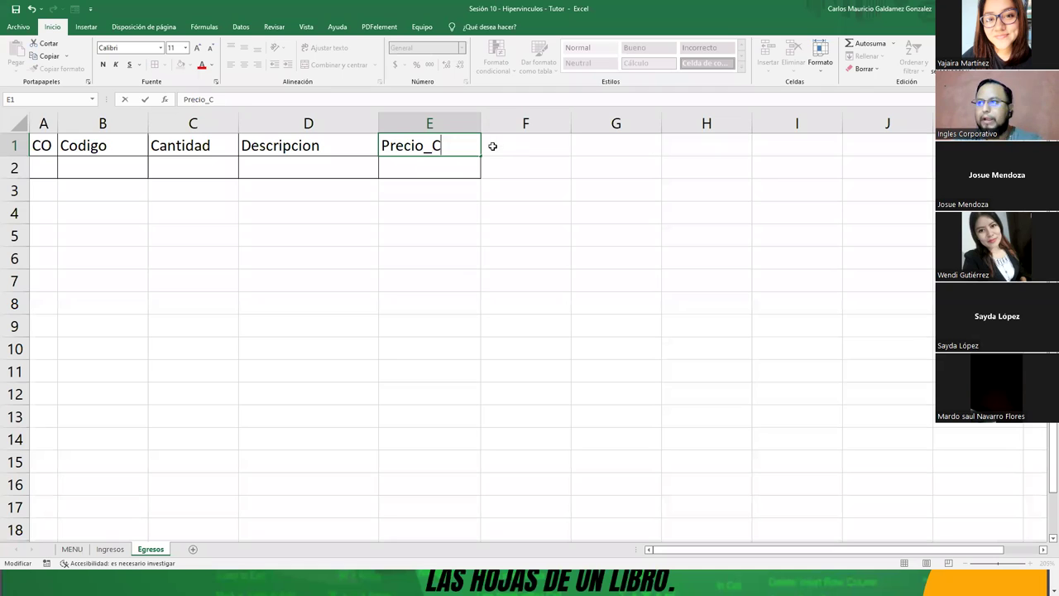
pyautogui.write('ompra')
pyautogui.press('Return')
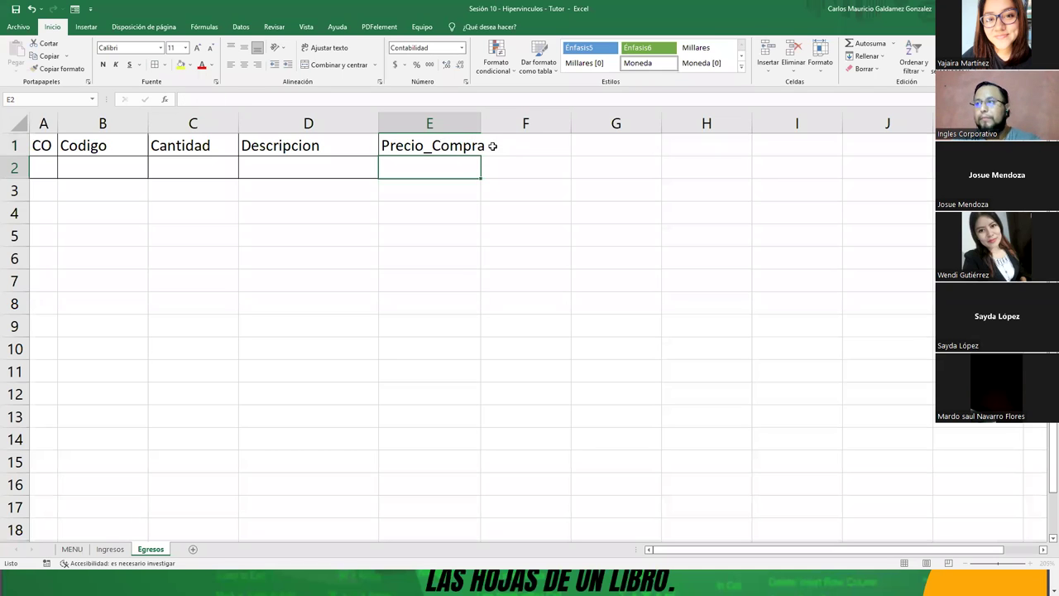
pyautogui.doubleClick(481, 122)
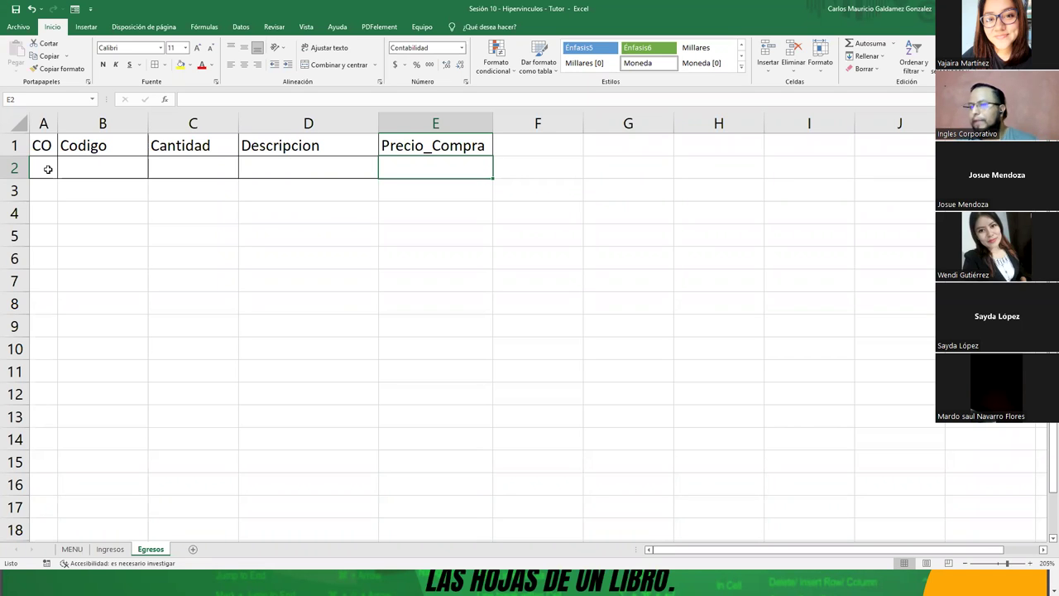
pyautogui.click(211, 261)
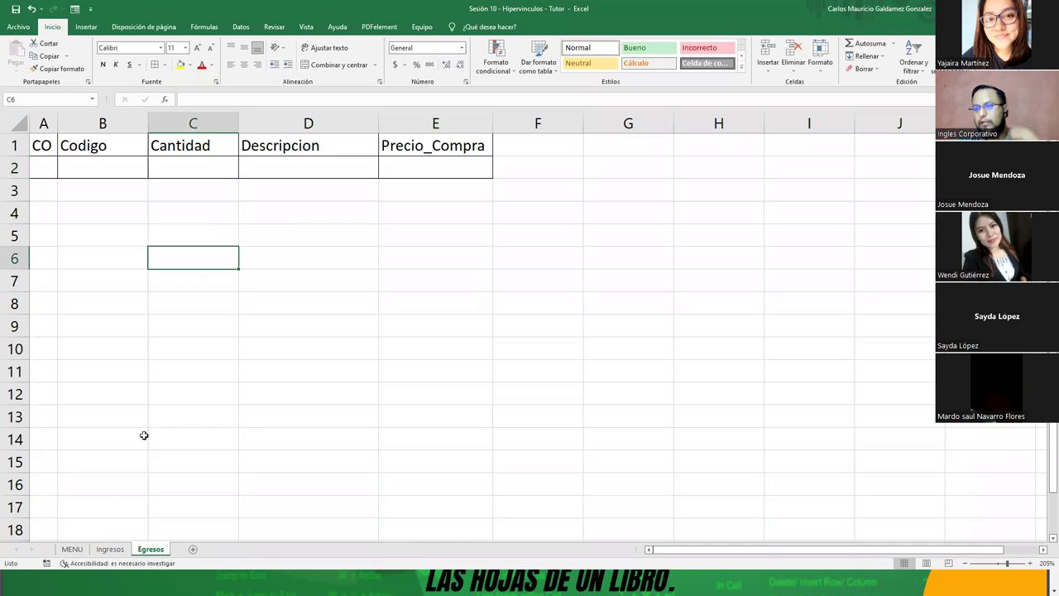
# Select the third and fourth blank arrow shapes on MENU, briefly checking the Ingresos sheet
pyautogui.click(110, 549)
pyautogui.hotkey('ctrl', 'pagedown')
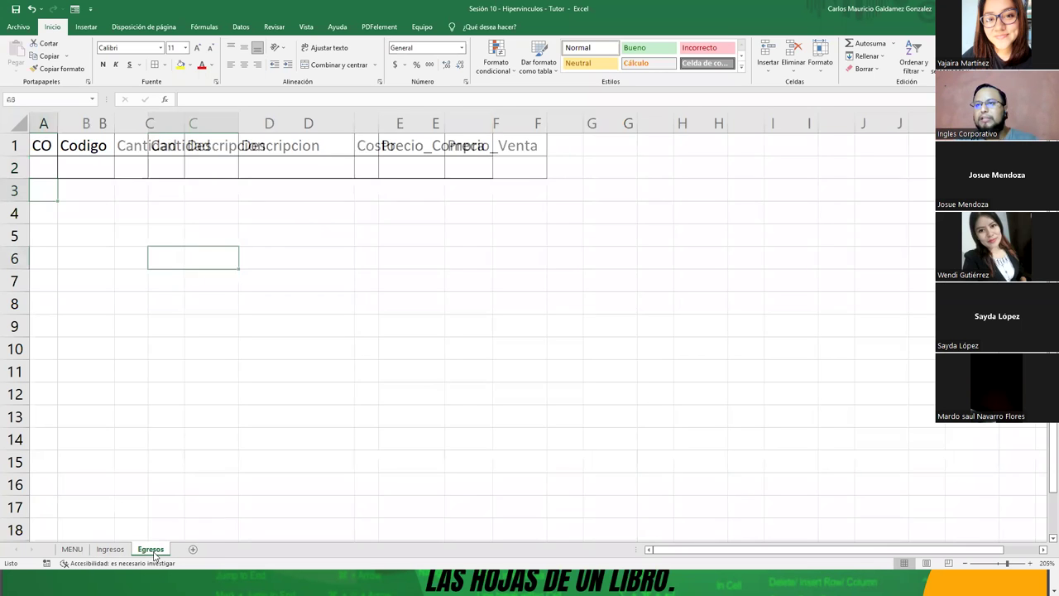
pyautogui.click(72, 548)
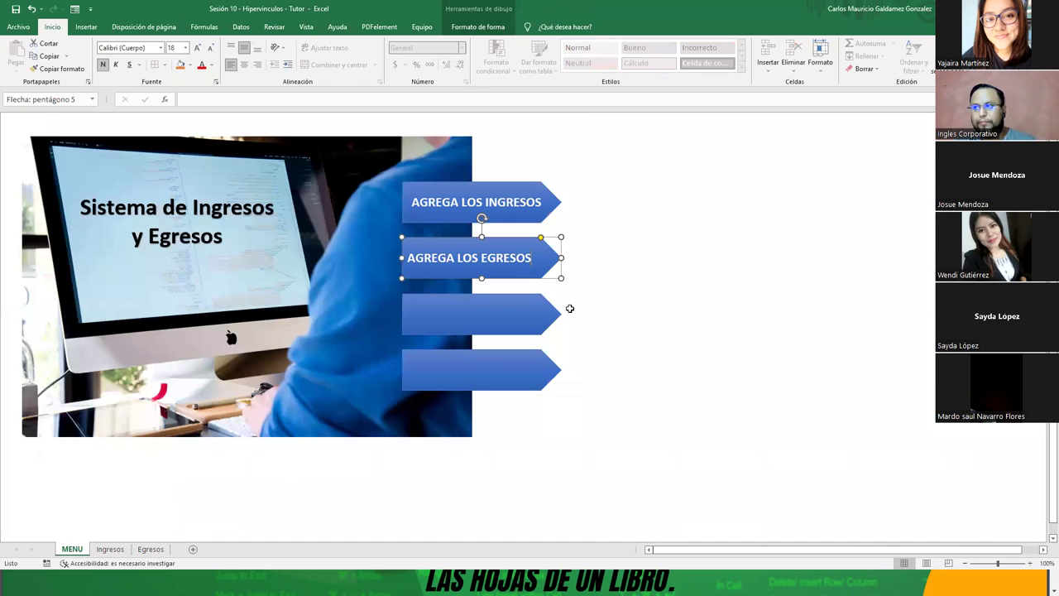
pyautogui.click(501, 320)
pyautogui.click(488, 369)
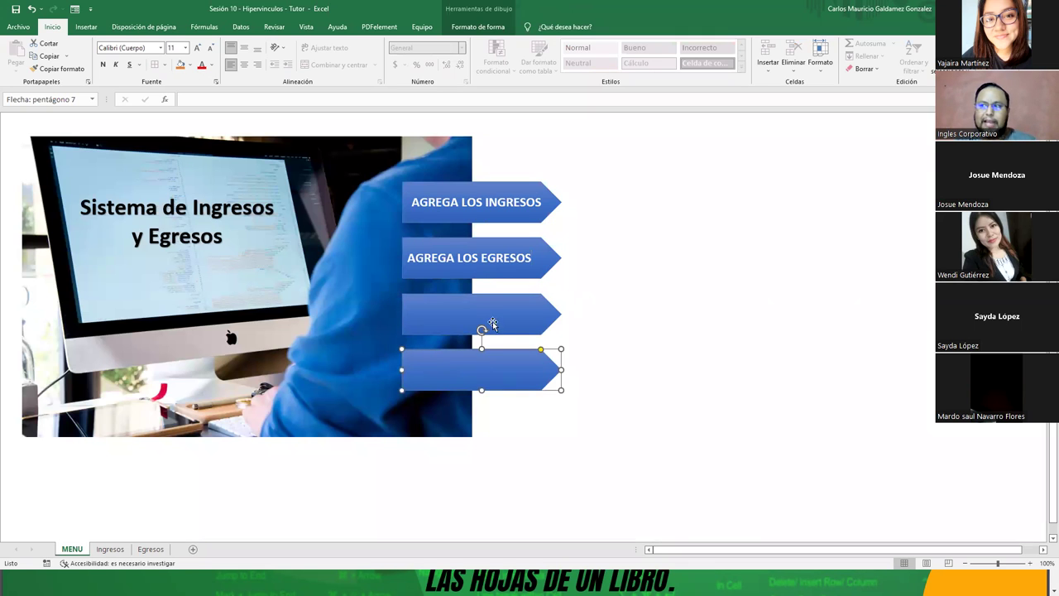
pyautogui.click(494, 317)
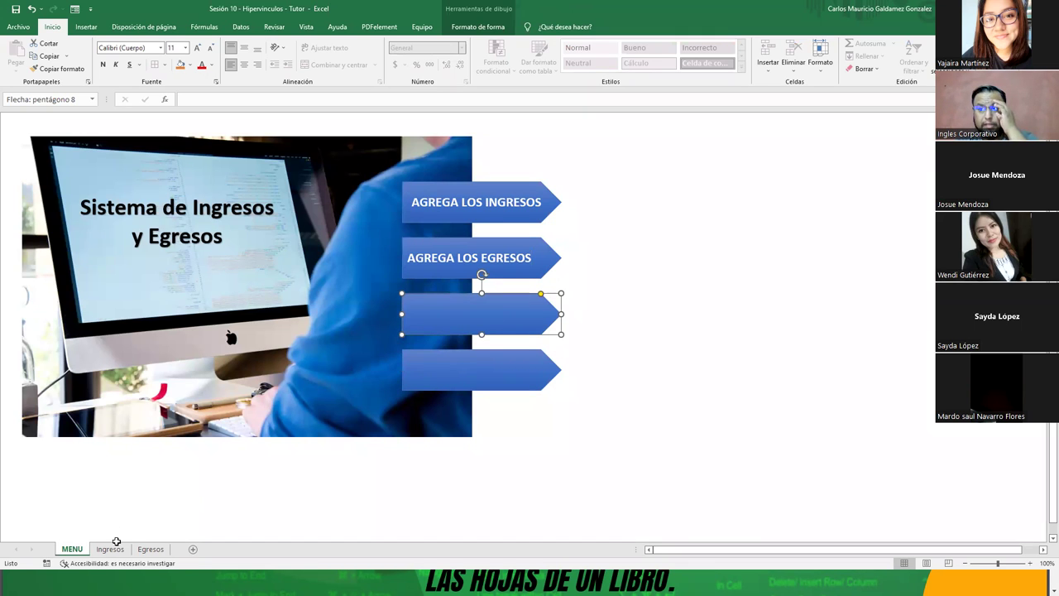
pyautogui.click(110, 549)
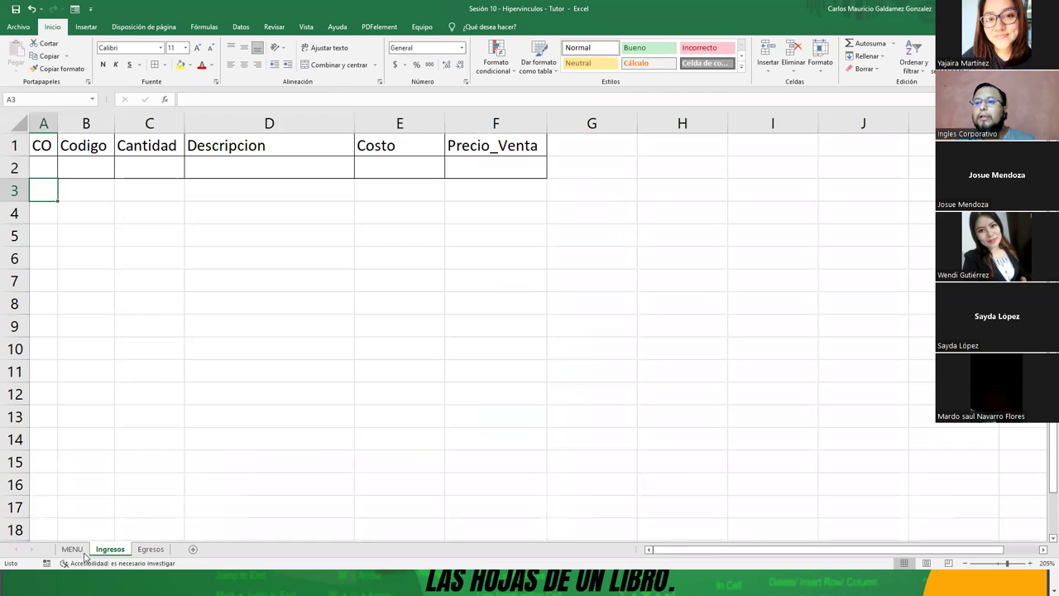
pyautogui.click(83, 552)
# Review the 'Hipervínculos a un lugar del documento' slide, then return to the workbook
pyautogui.click(224, 480)
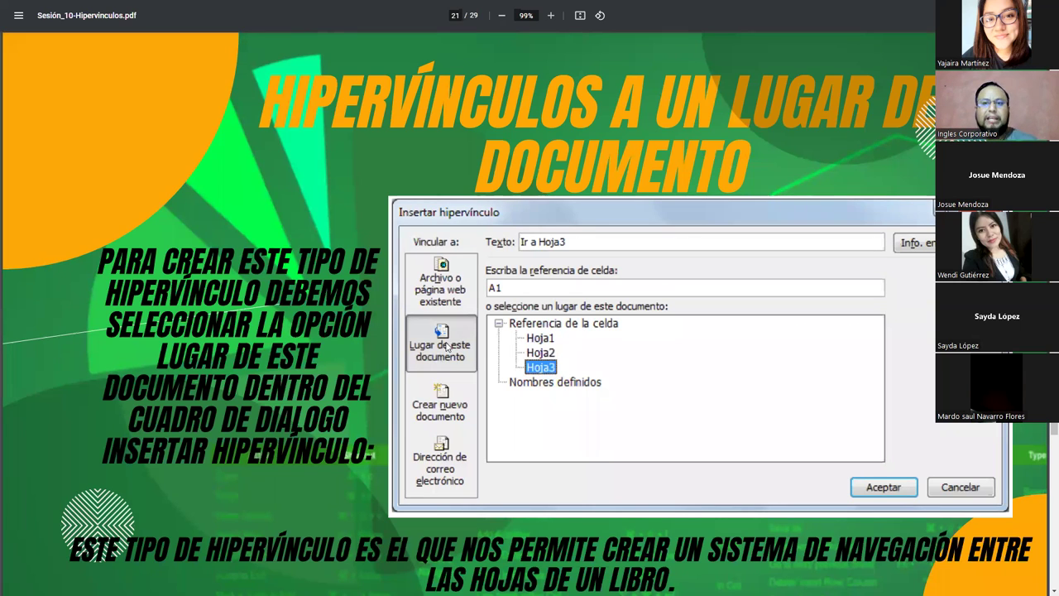
pyautogui.hotkey('alt', 'Tab')
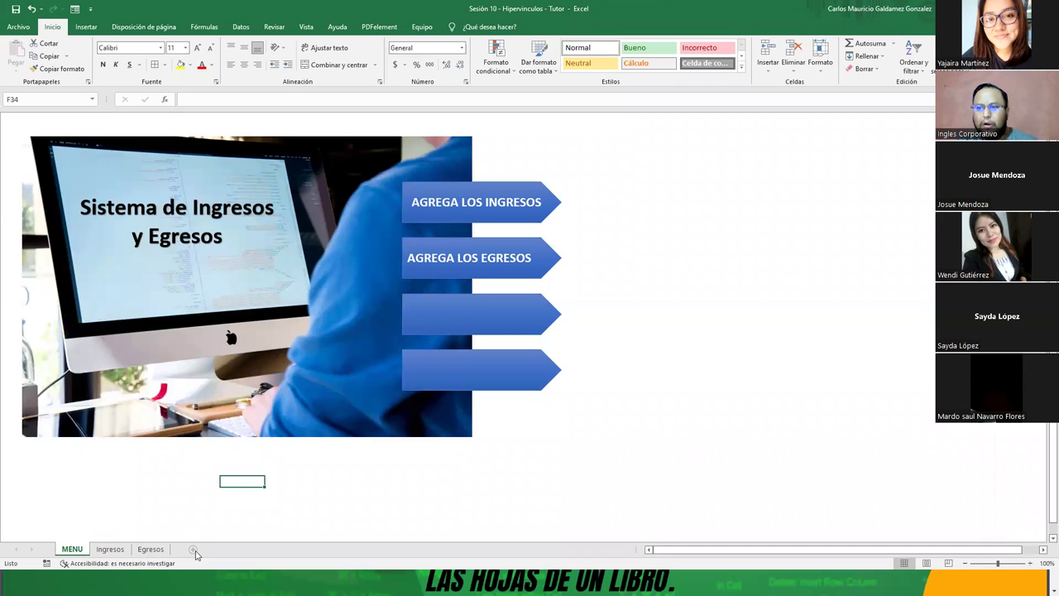
# Add sheets Hoja5 and Hoja6, move Hoja5 to the end, and return to MENU
pyautogui.click(194, 551)
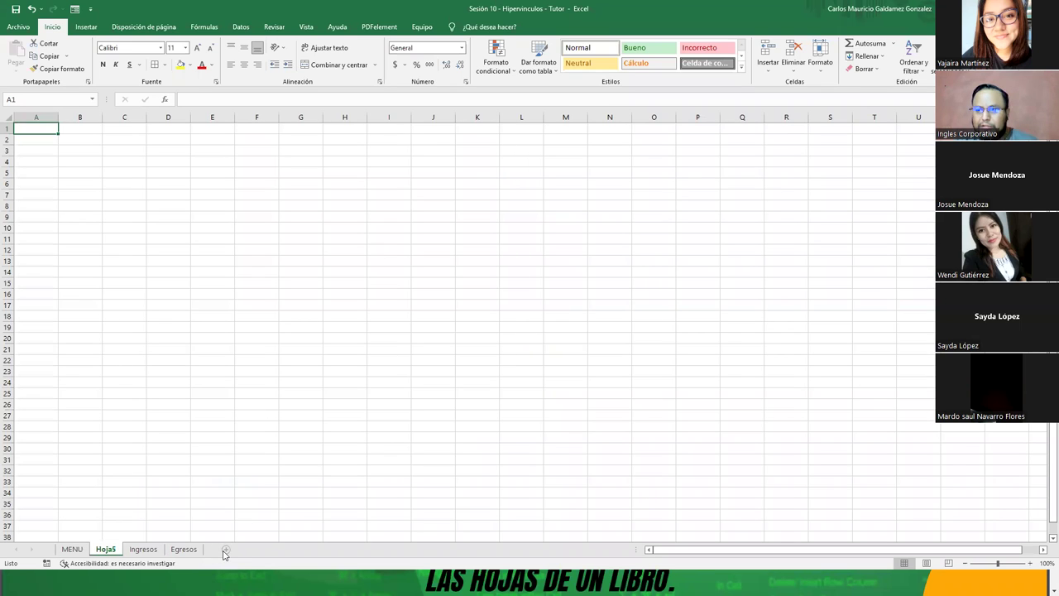
pyautogui.click(225, 550)
pyautogui.moveTo(105, 549); pyautogui.dragTo(238, 551)
pyautogui.click(73, 549)
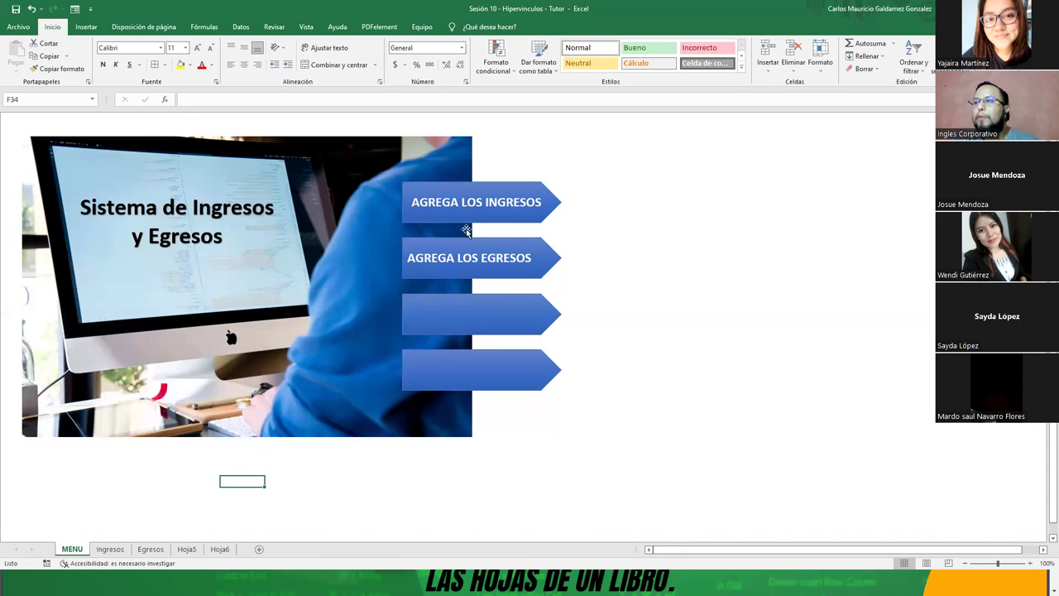
# Hyperlink the AGREGA LOS INGRESOS arrow to the Ingresos sheet via Lugar de este documento
pyautogui.click(484, 204)
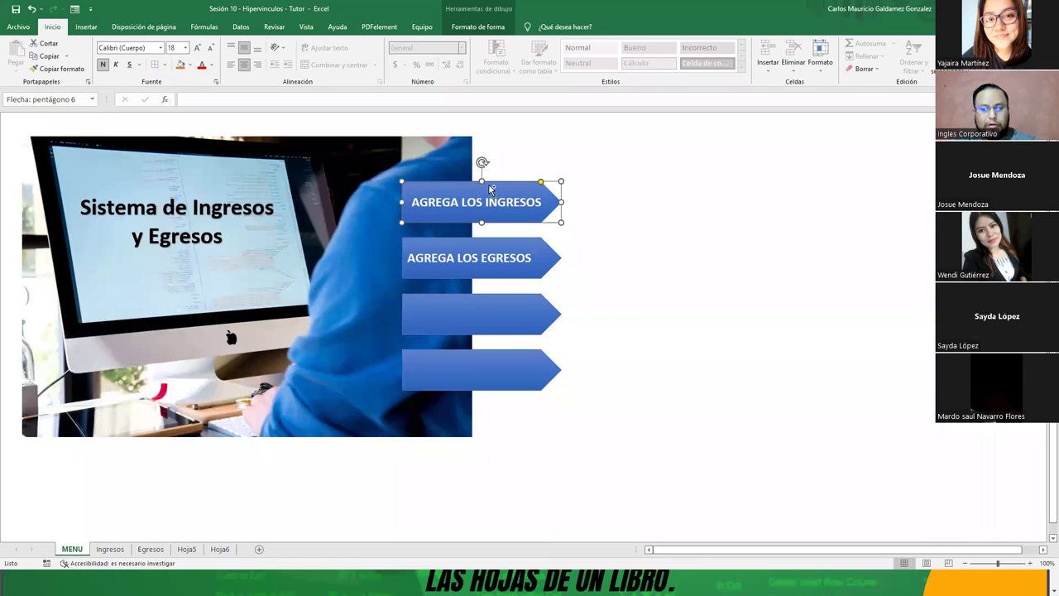
pyautogui.hotkey('ctrl', 'k')
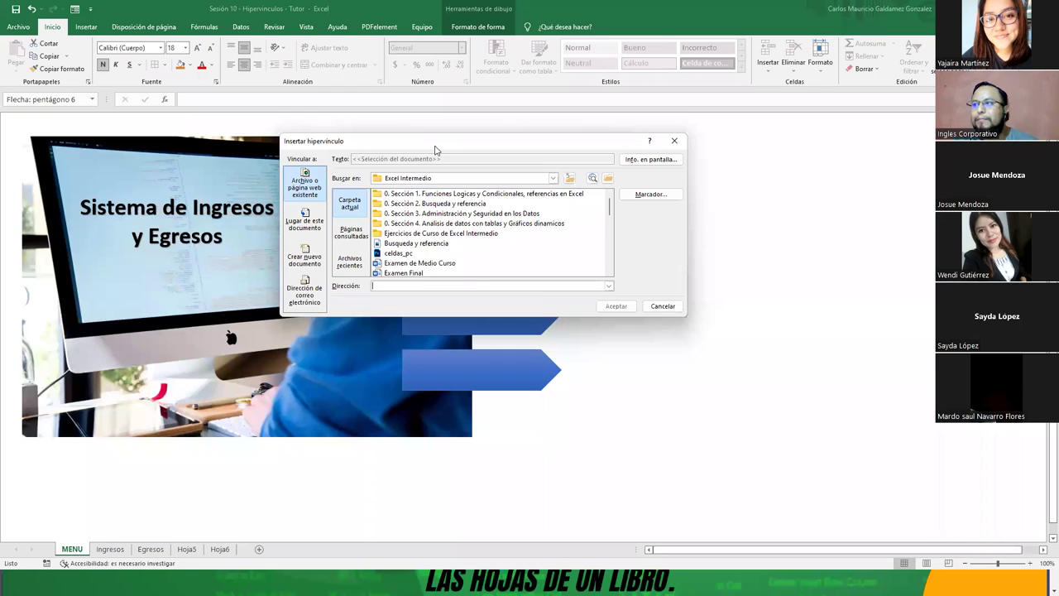
pyautogui.moveTo(436, 150); pyautogui.dragTo(732, 167)
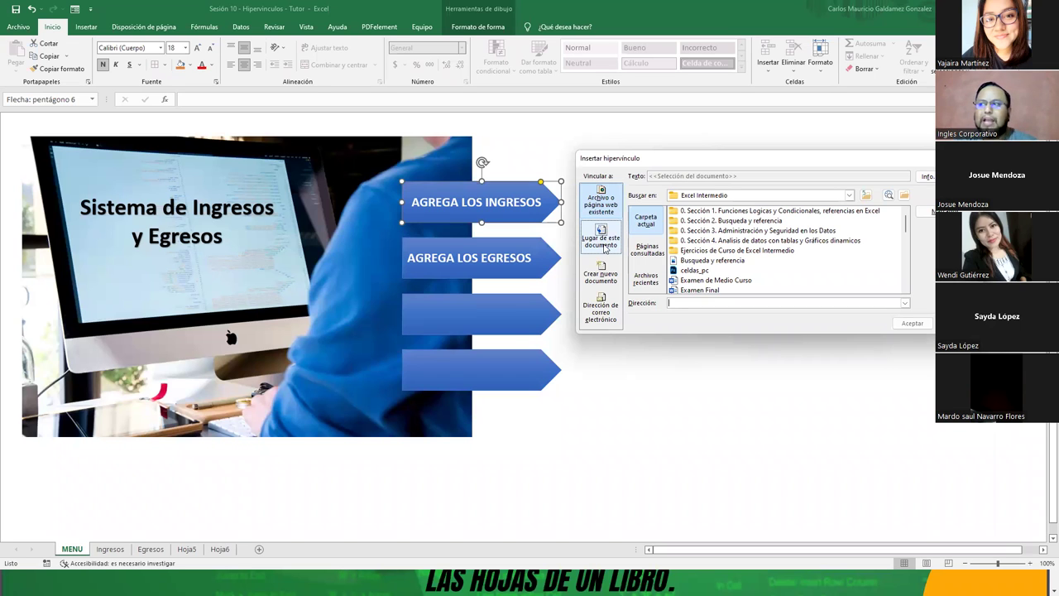
pyautogui.click(603, 247)
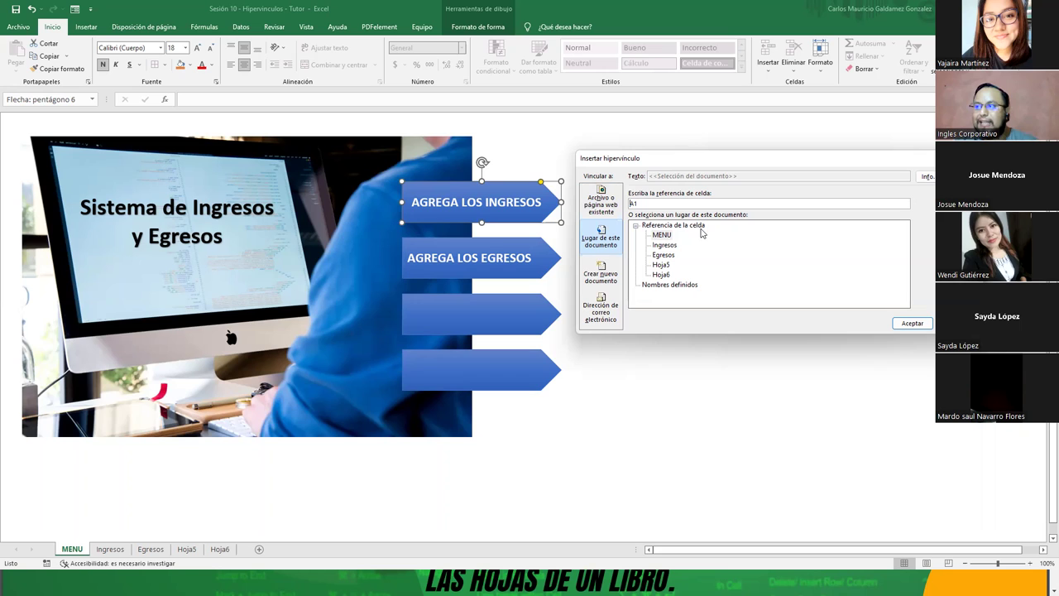
pyautogui.click(660, 238)
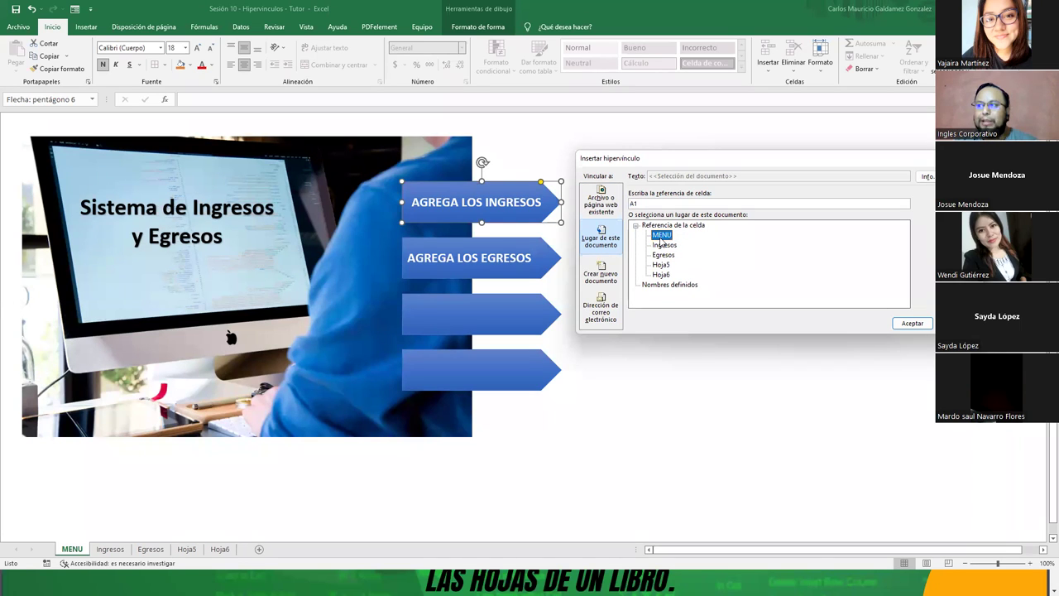
pyautogui.click(666, 246)
pyautogui.click(672, 256)
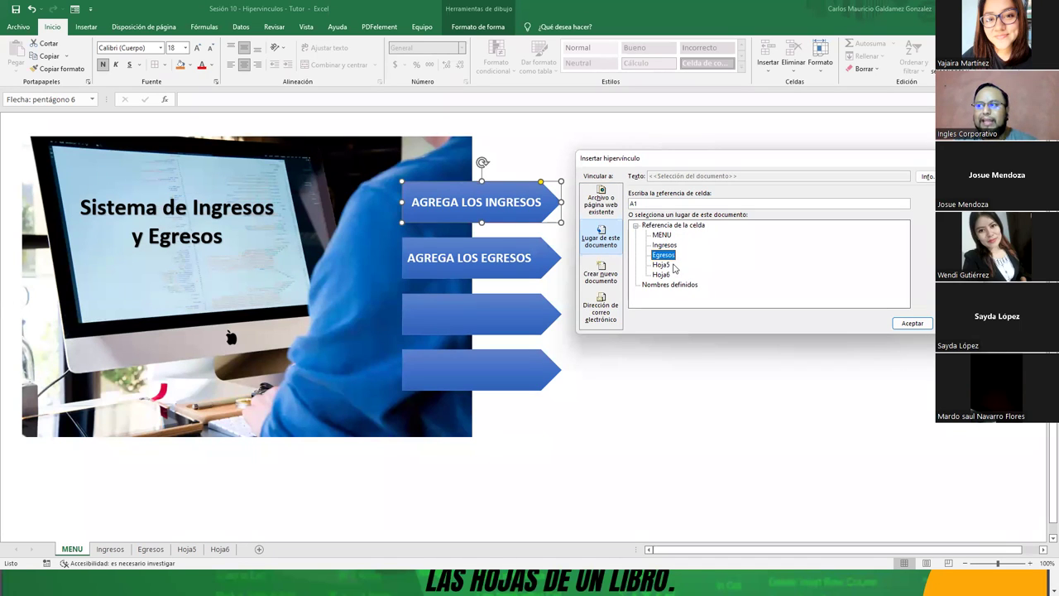
pyautogui.click(663, 276)
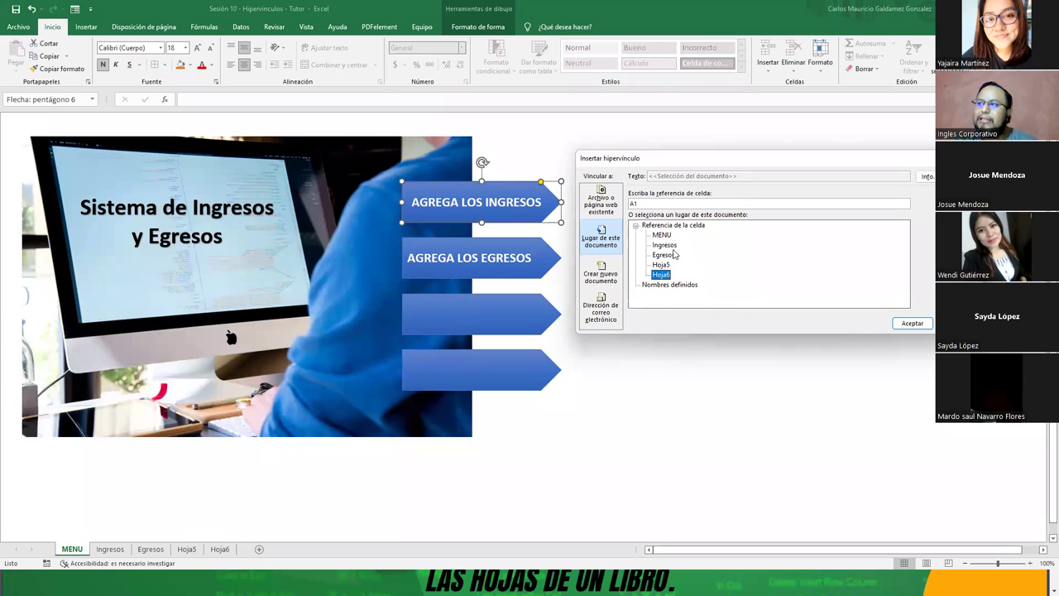
pyautogui.click(668, 245)
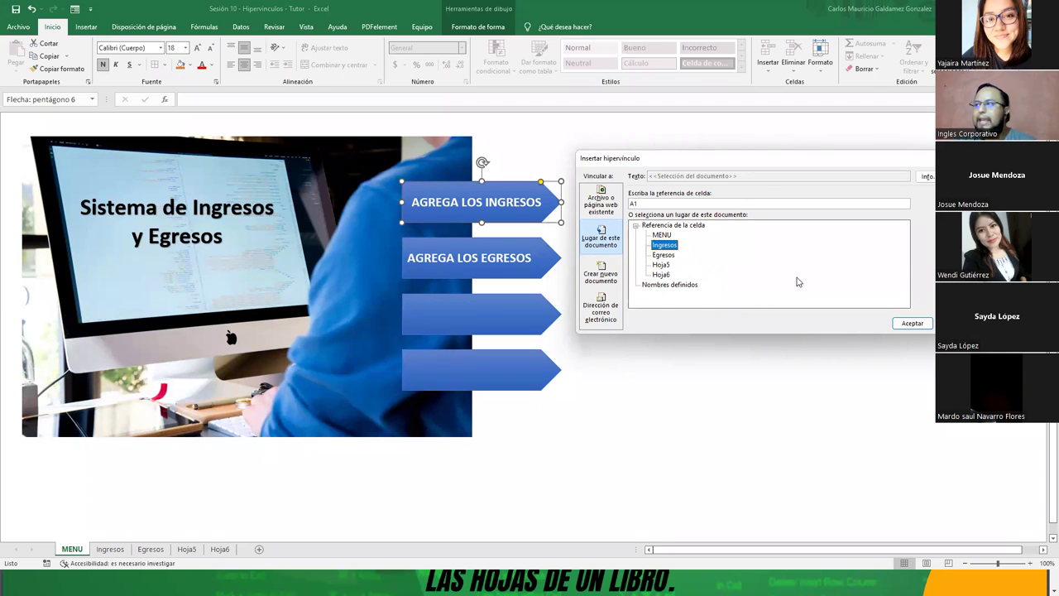
pyautogui.click(913, 324)
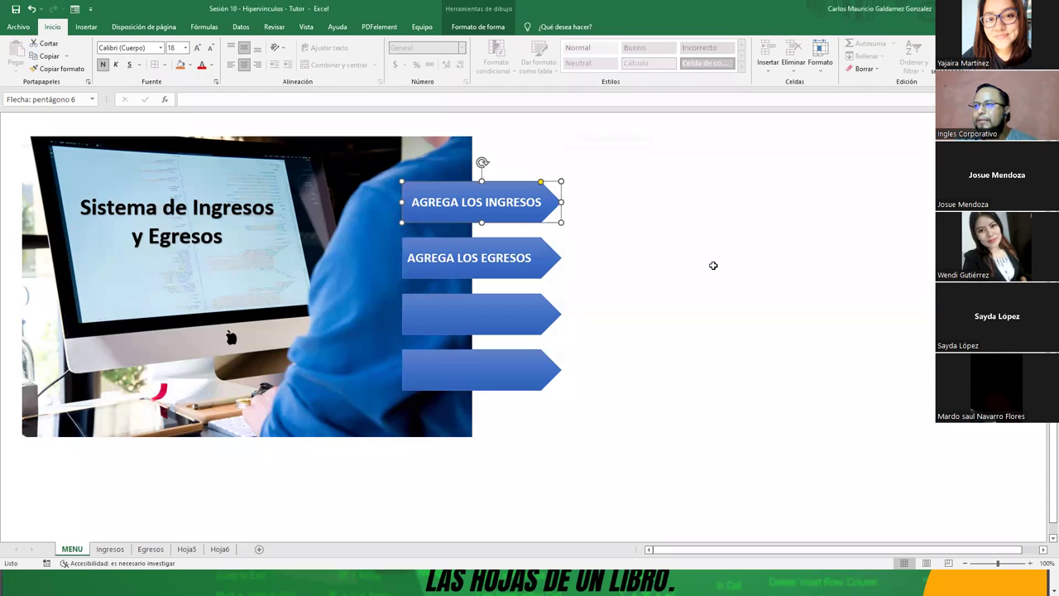
pyautogui.click(683, 260)
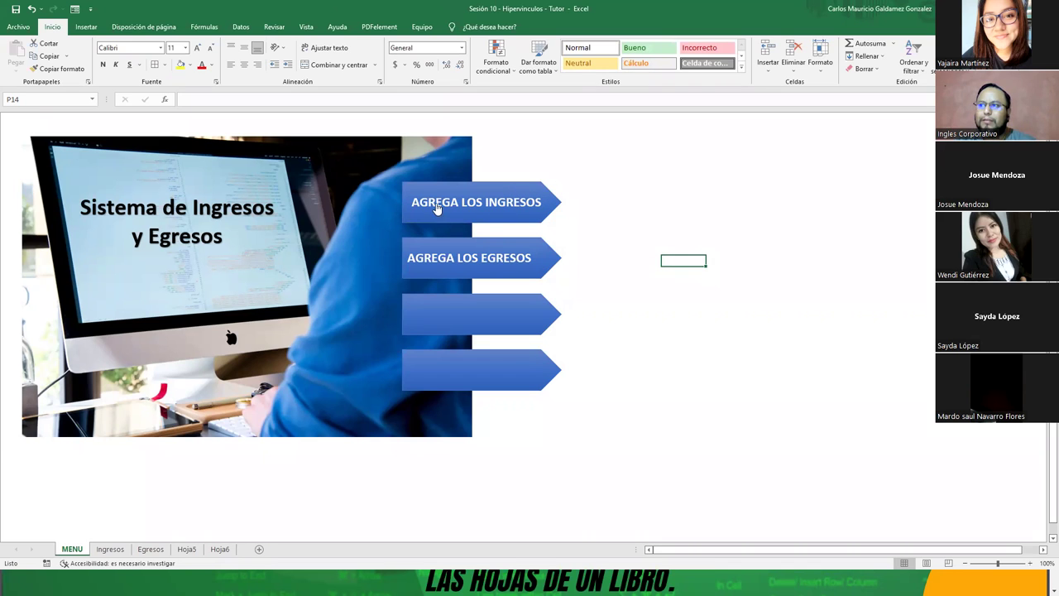
pyautogui.click(476, 212)
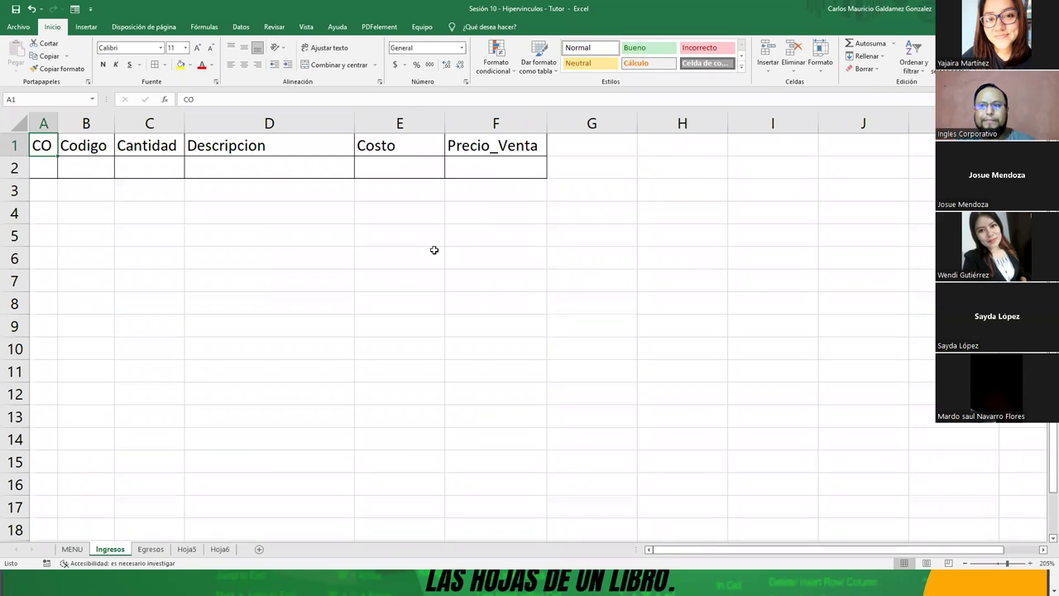
pyautogui.click(72, 550)
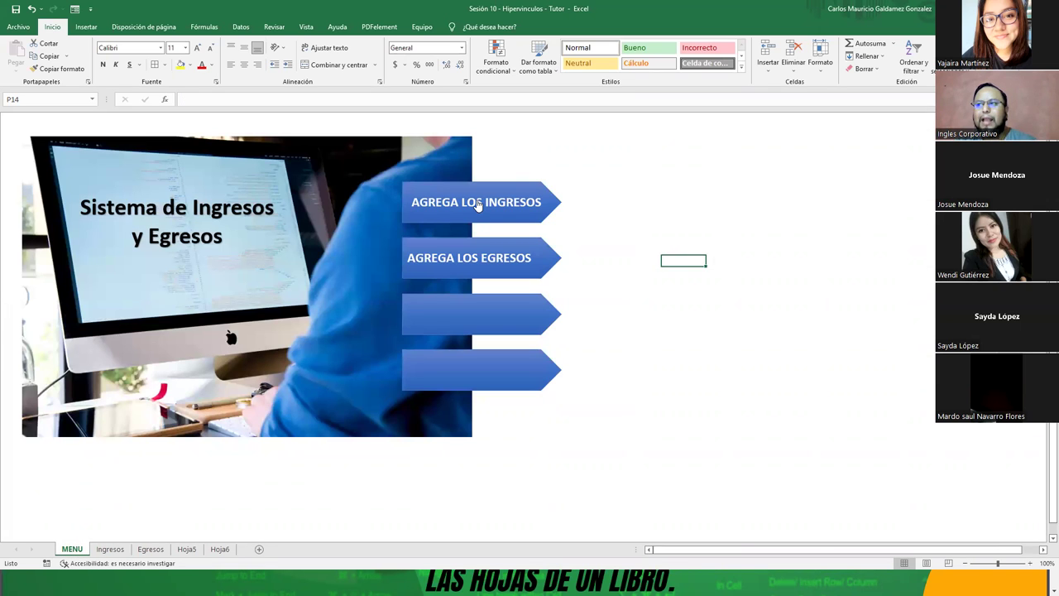
pyautogui.click(475, 200)
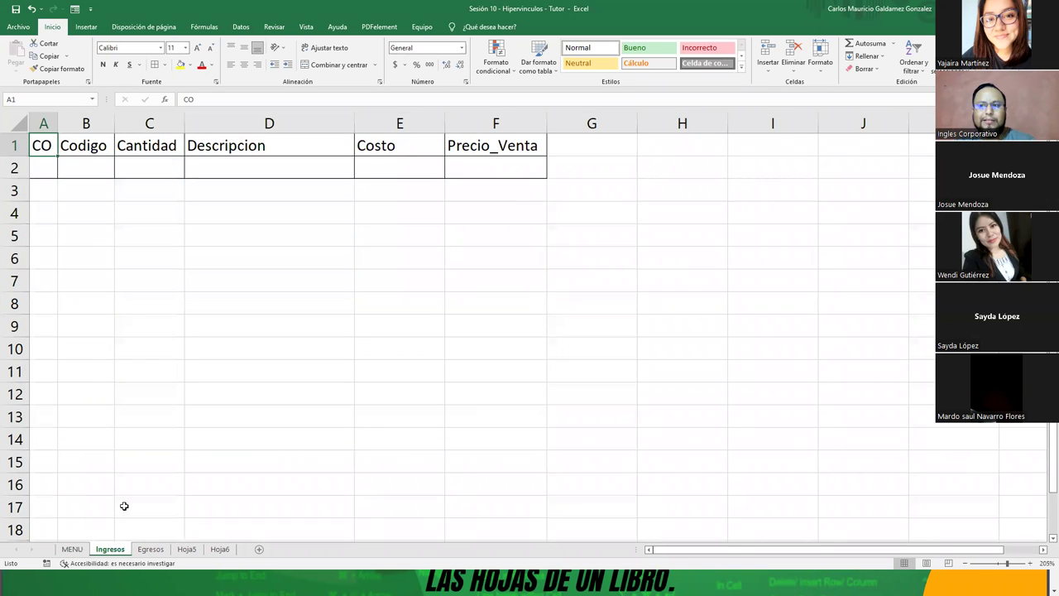
pyautogui.click(71, 550)
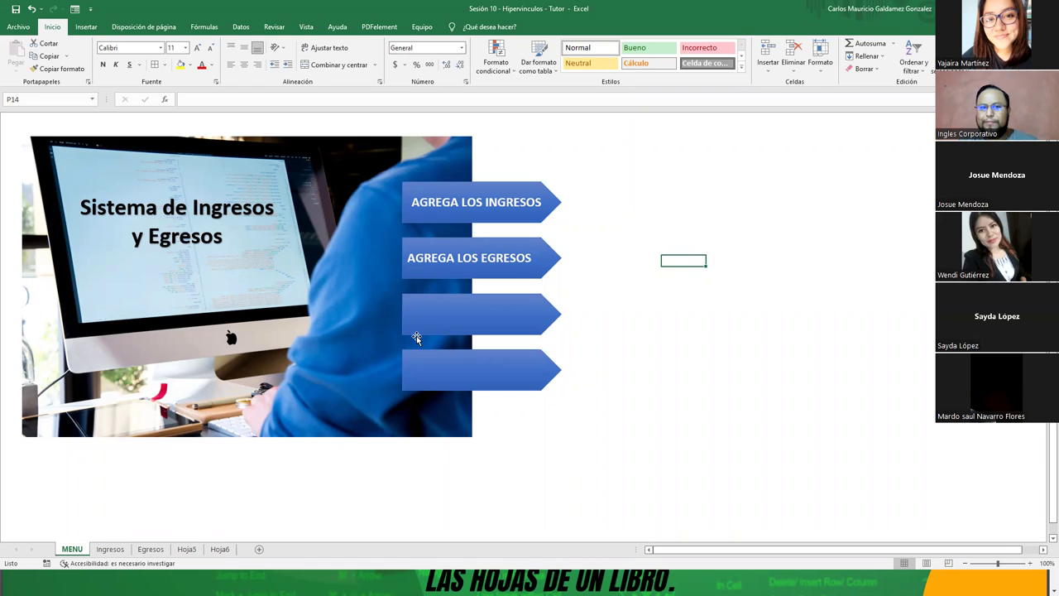
# Hyperlink the AGREGA LOS EGRESOS arrow to the Egresos sheet, cell A1, via Vínculo
pyautogui.click(444, 258)
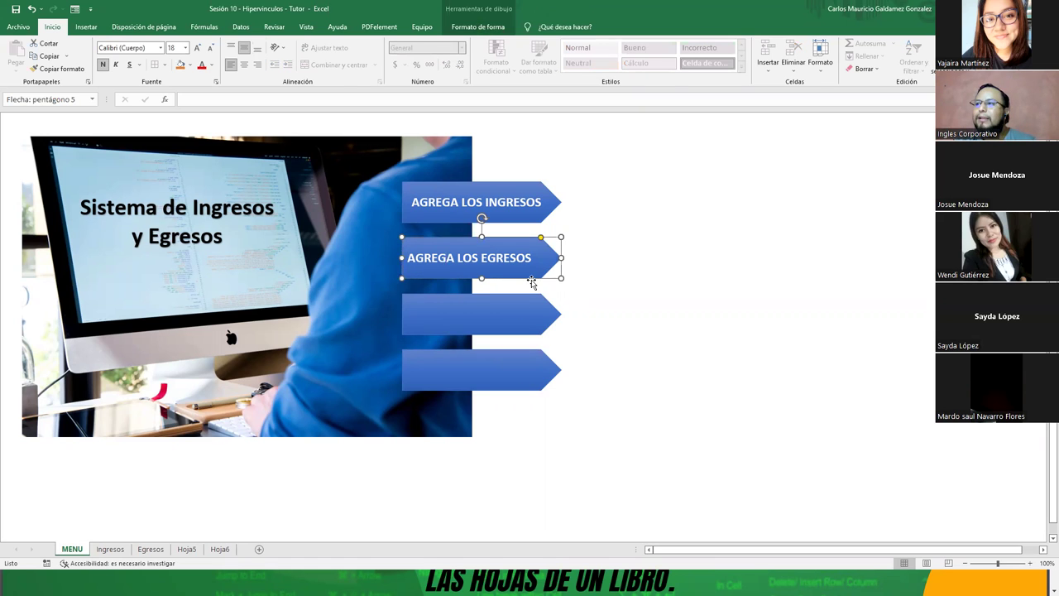
pyautogui.rightClick(532, 282)
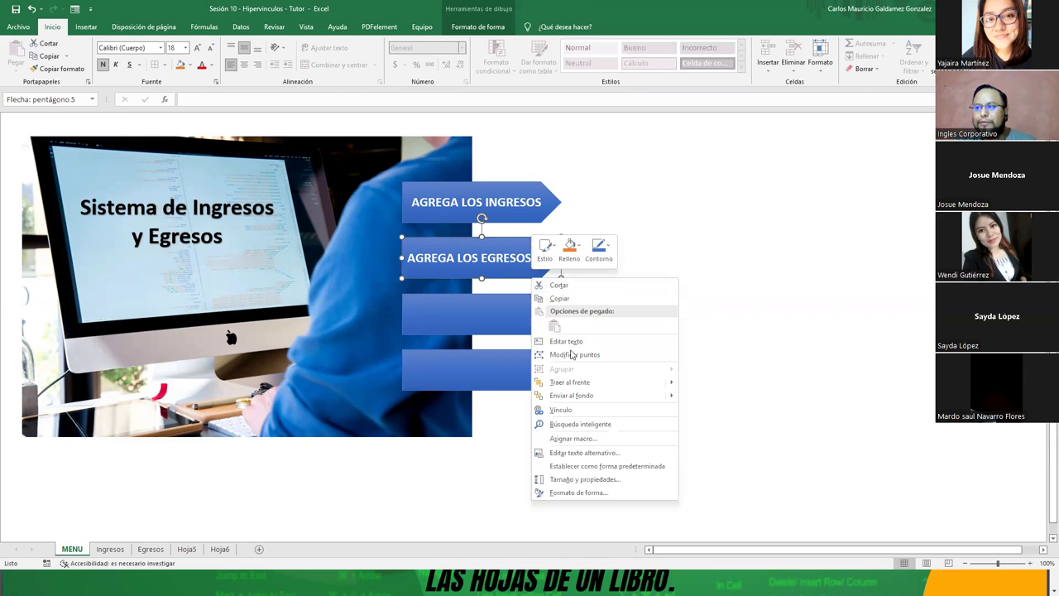
pyautogui.click(573, 412)
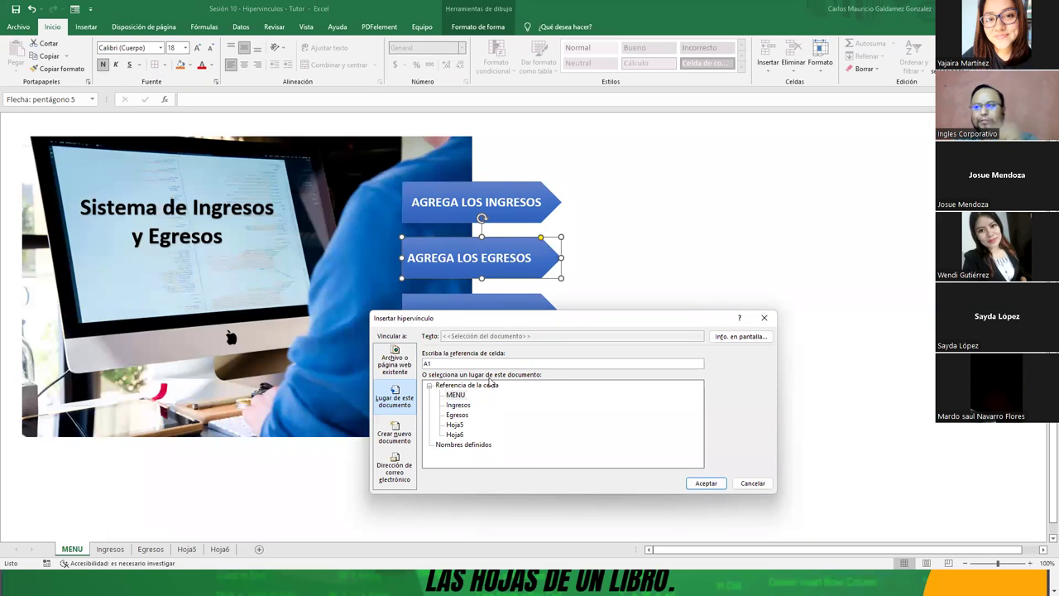
pyautogui.click(460, 414)
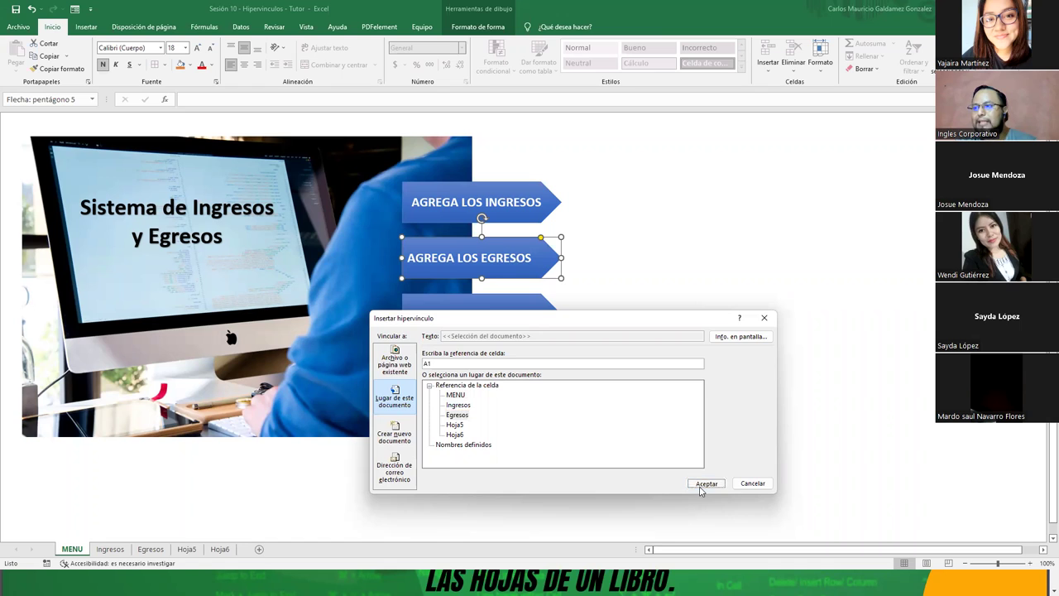
pyautogui.click(700, 487)
pyautogui.click(637, 307)
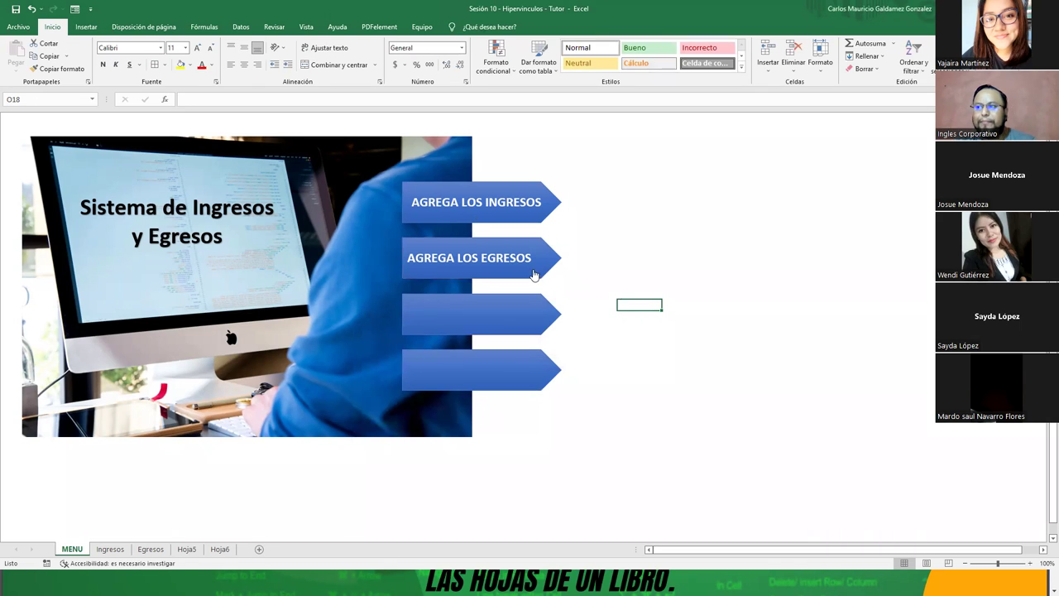
# Test the AGREGA LOS EGRESOS and AGREGA LOS INGRESOS arrow links, returning to MENU each time
pyautogui.click(502, 265)
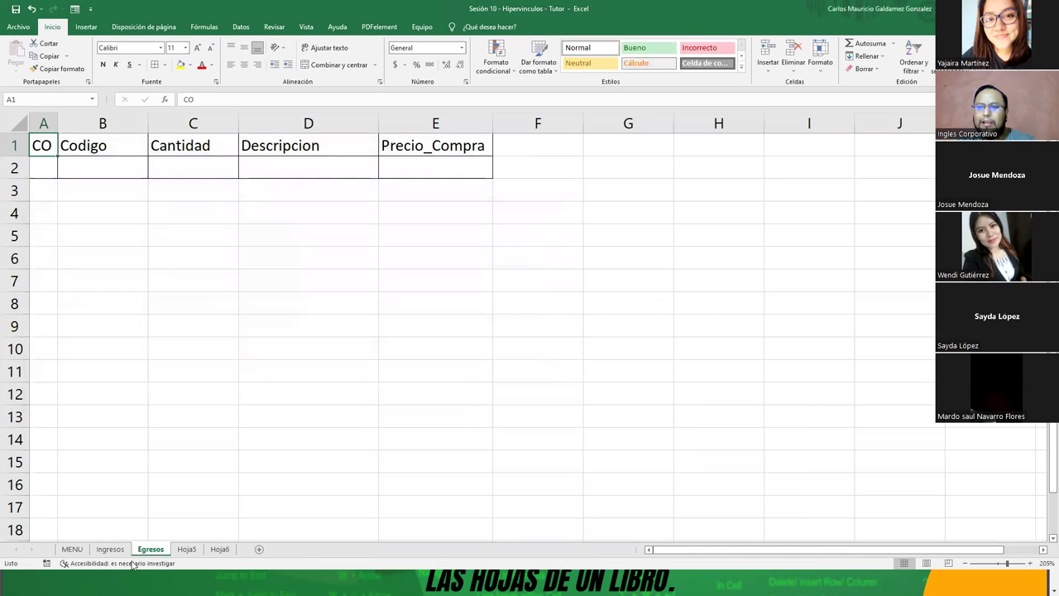
pyautogui.click(73, 549)
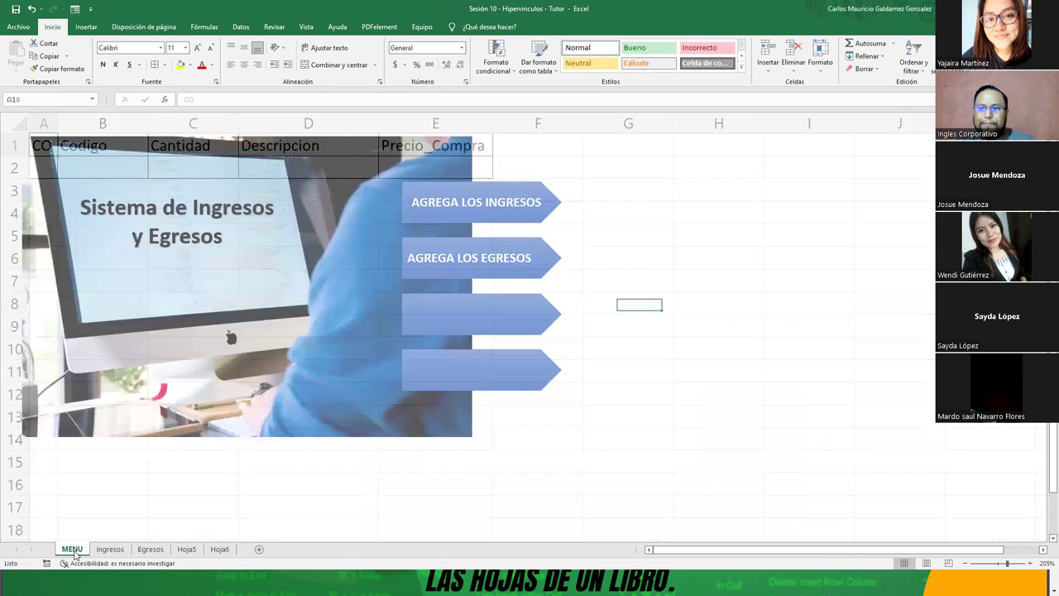
pyautogui.click(499, 206)
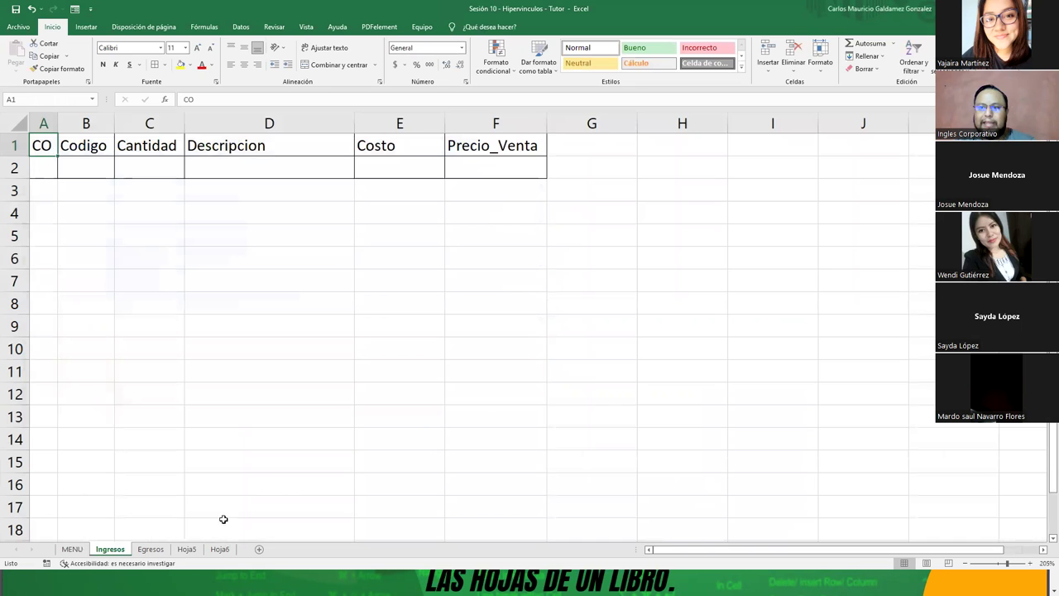
pyautogui.click(72, 549)
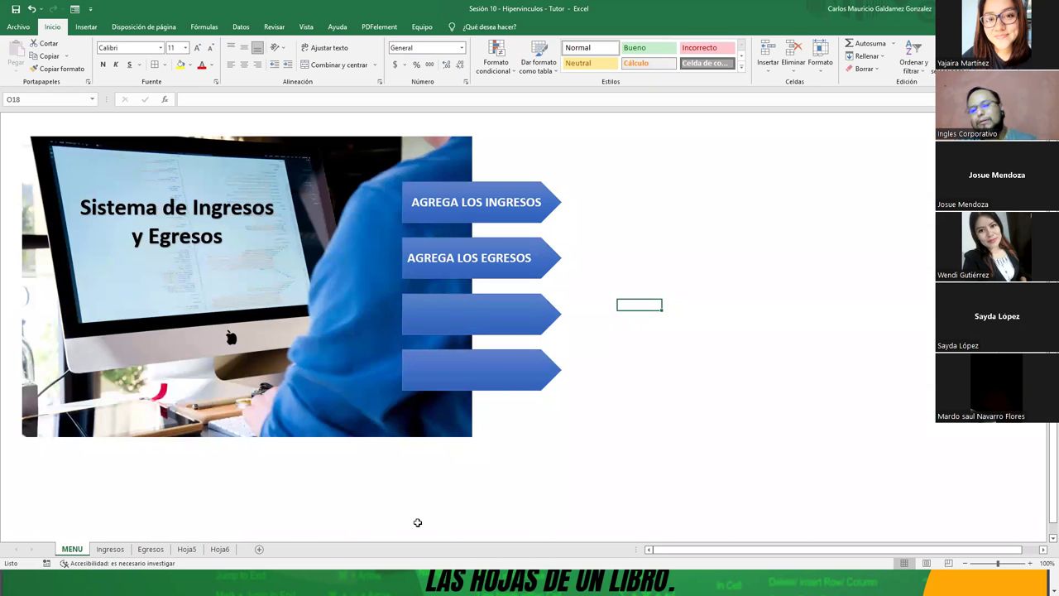
# Switch among the MENU, Ingresos and Egresos sheets, finishing on the Ingresos sheet
pyautogui.click(110, 549)
pyautogui.click(151, 549)
pyautogui.click(110, 549)
pyautogui.click(72, 549)
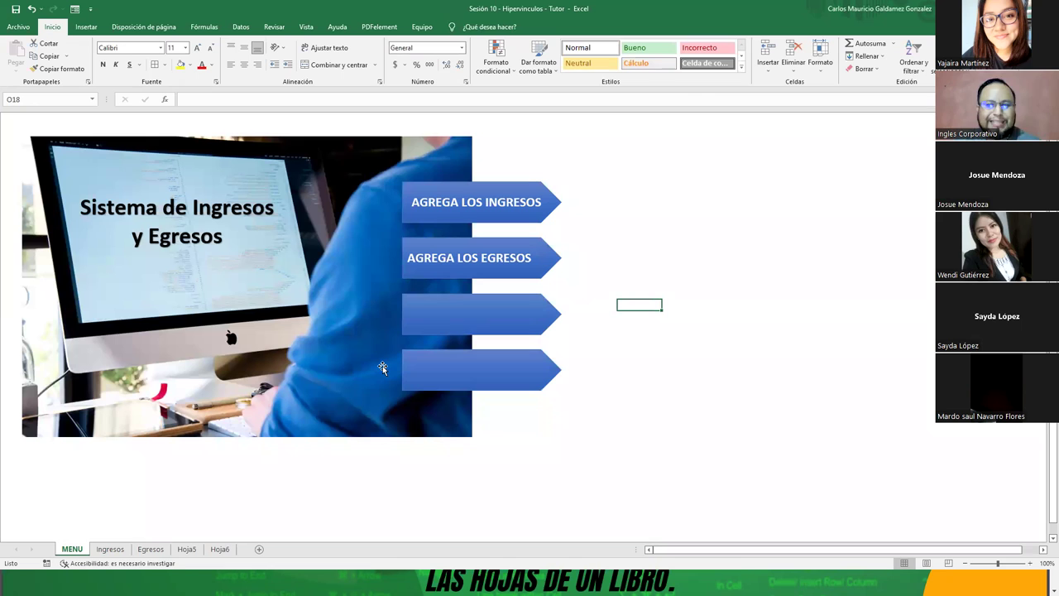
pyautogui.click(110, 549)
pyautogui.click(149, 550)
pyautogui.click(110, 549)
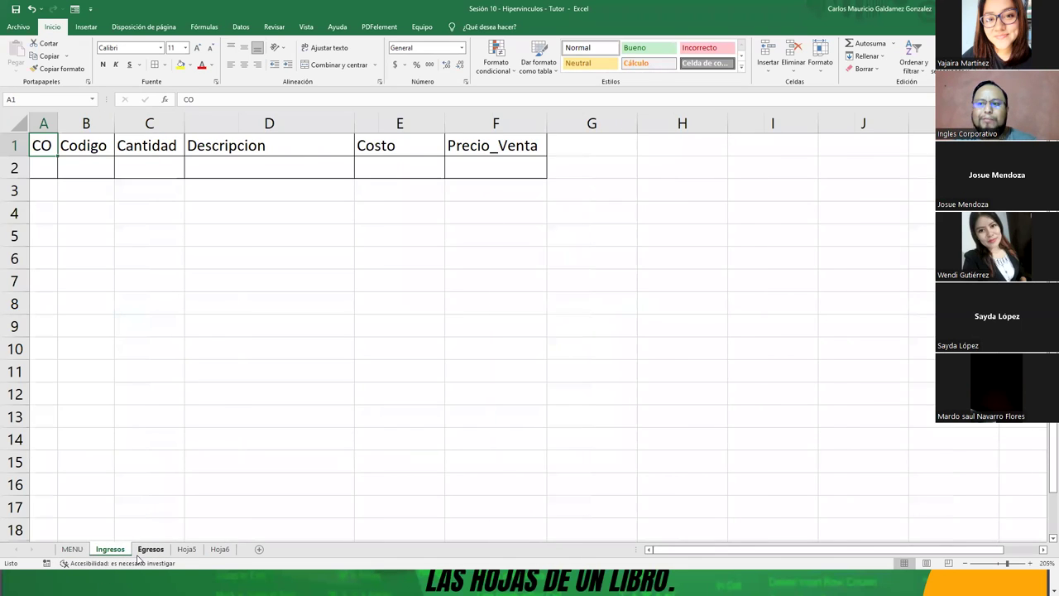
pyautogui.click(147, 550)
pyautogui.click(75, 550)
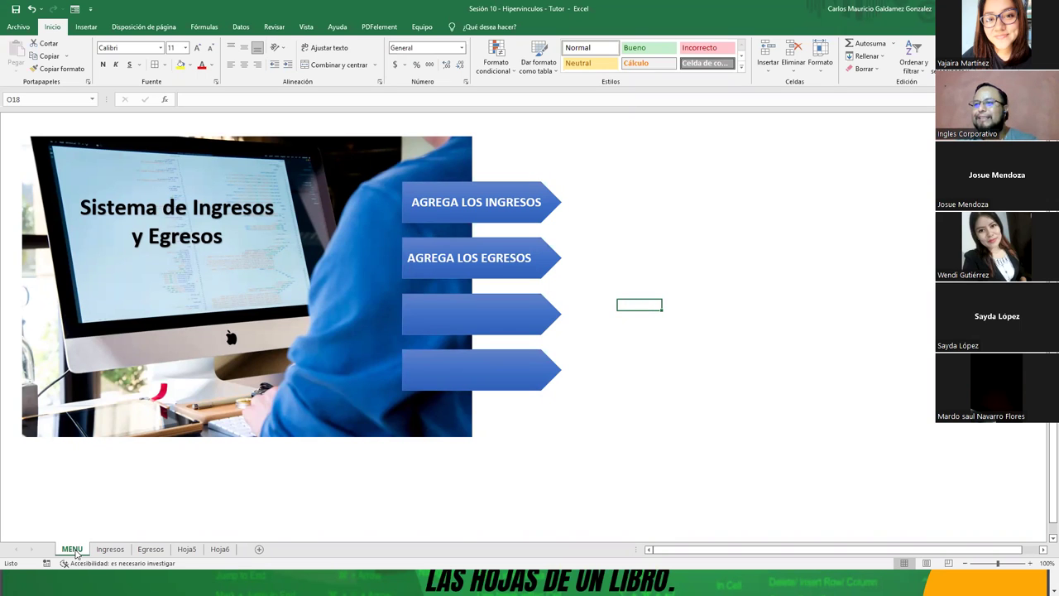
pyautogui.click(110, 549)
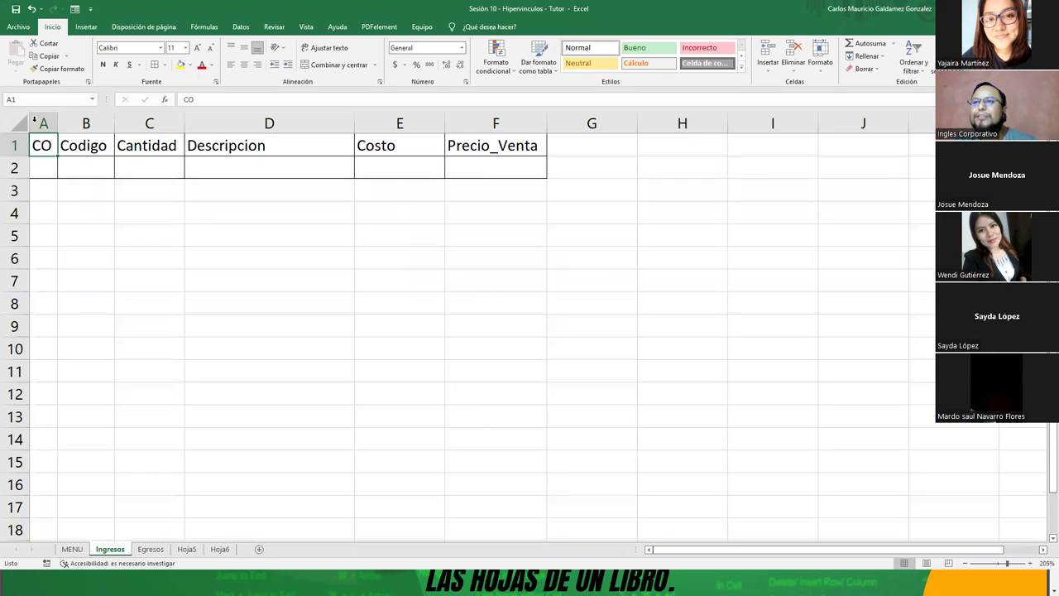
# Open the Formas shapes gallery on the Insertar ribbon
pyautogui.click(89, 32)
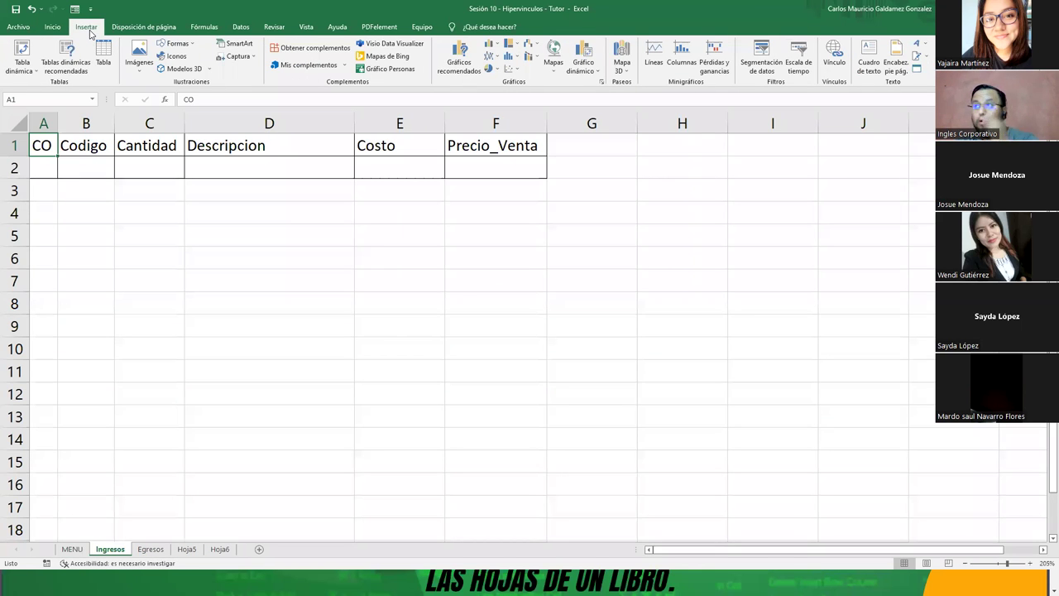
pyautogui.click(189, 46)
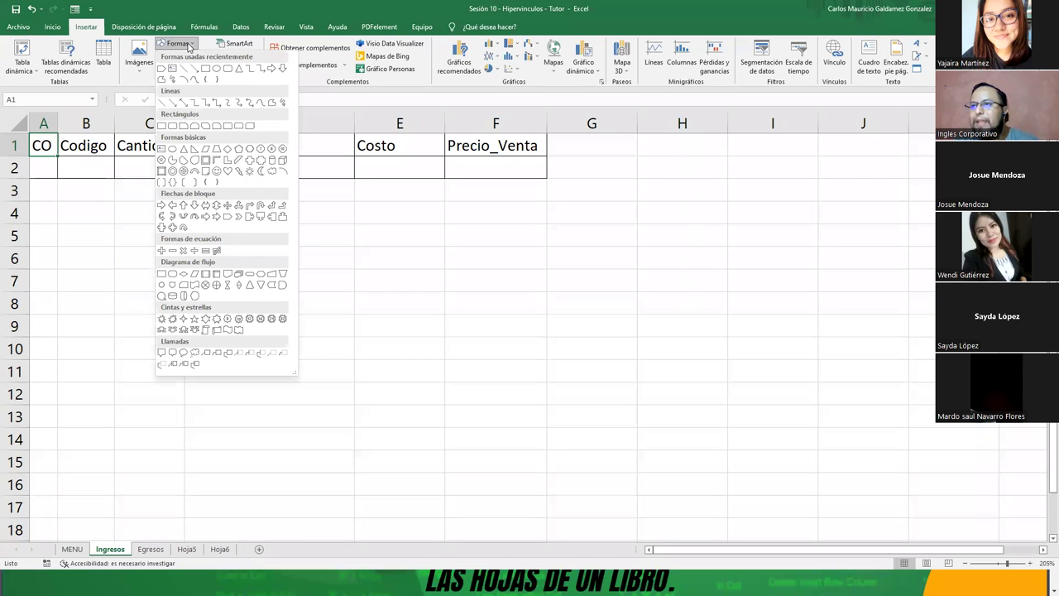
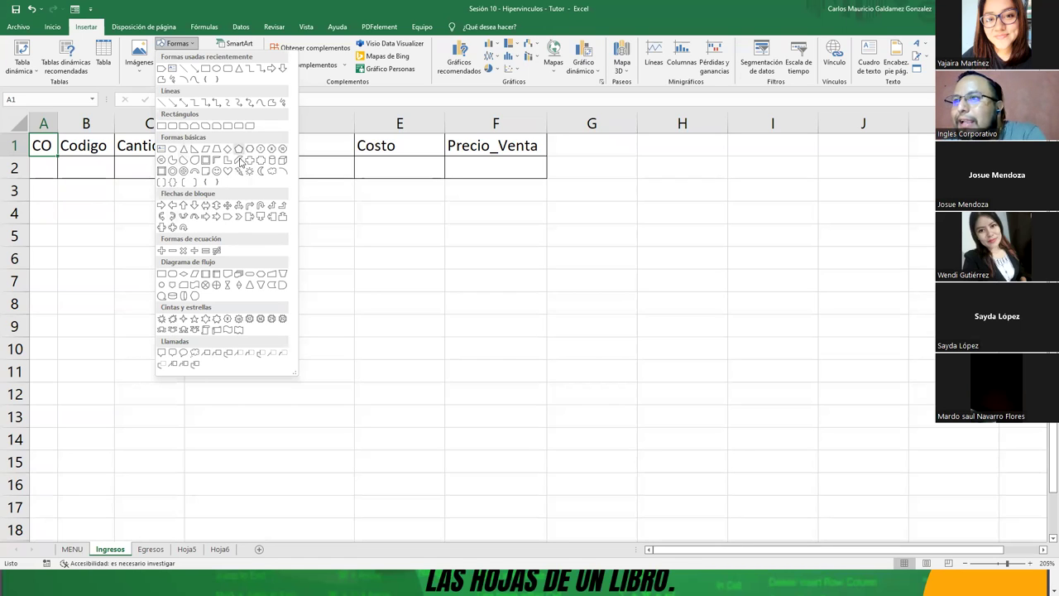
# Dismiss the shapes gallery and open freepik.es in a browser
pyautogui.click(120, 10)
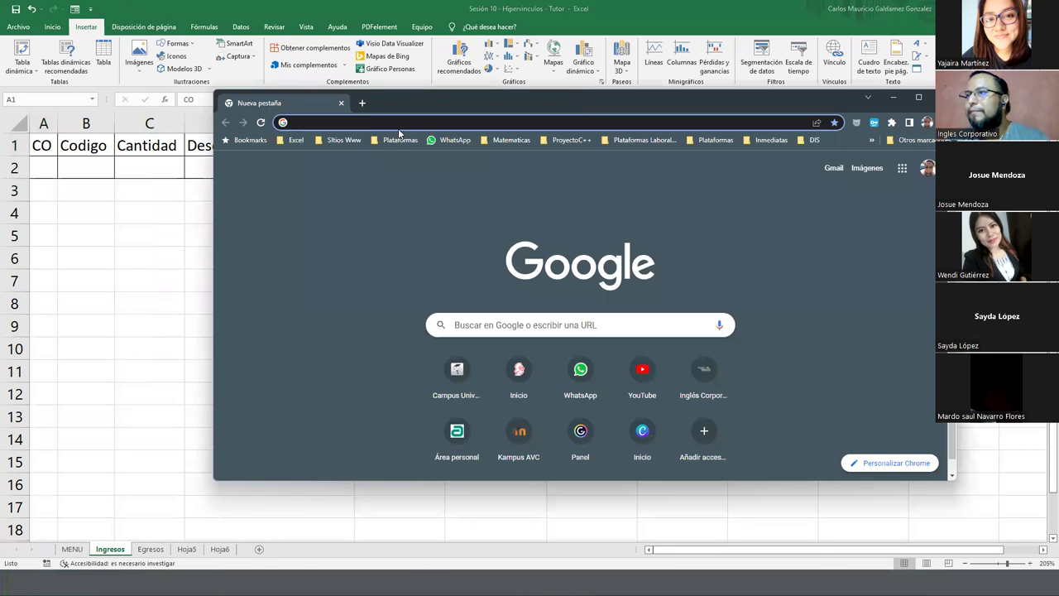
pyautogui.click(398, 124)
pyautogui.write('free')
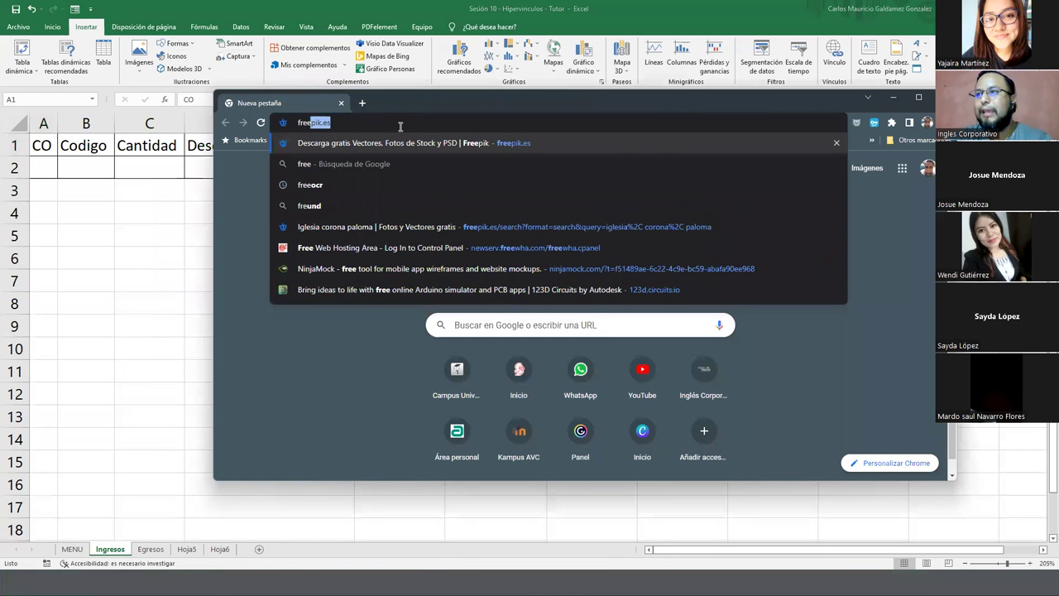
pyautogui.press('Return')
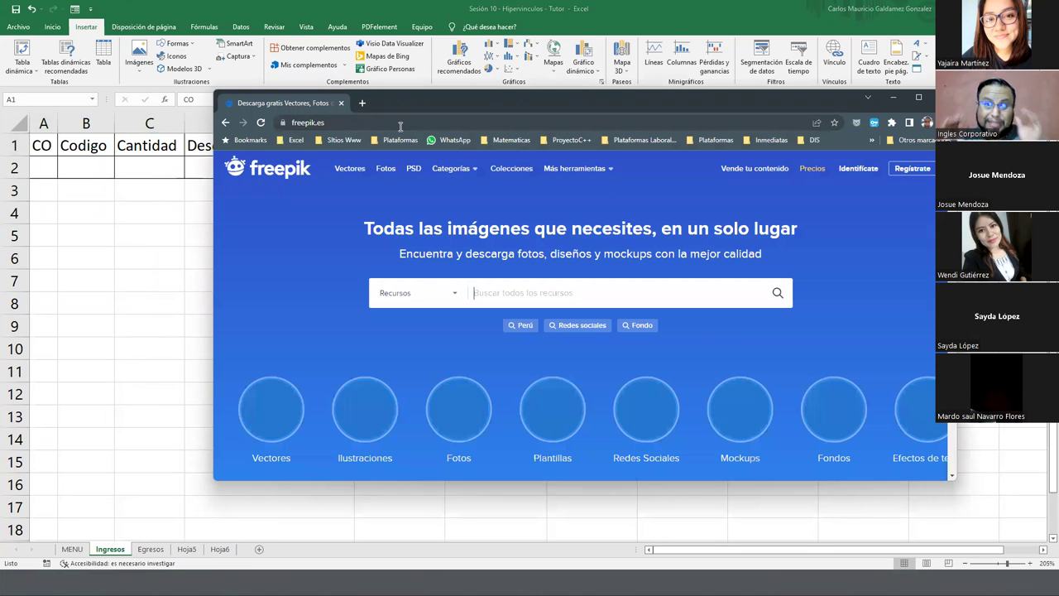
# Search Freepik for 'boton inicio' and open the red home-pin icon's page
pyautogui.write('b')
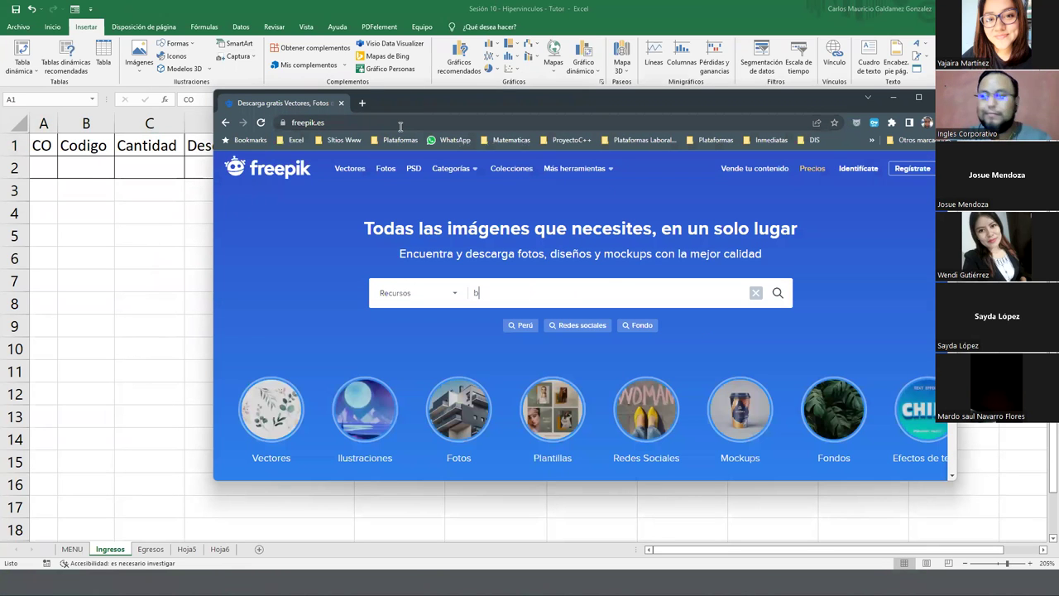
pyautogui.write('oton')
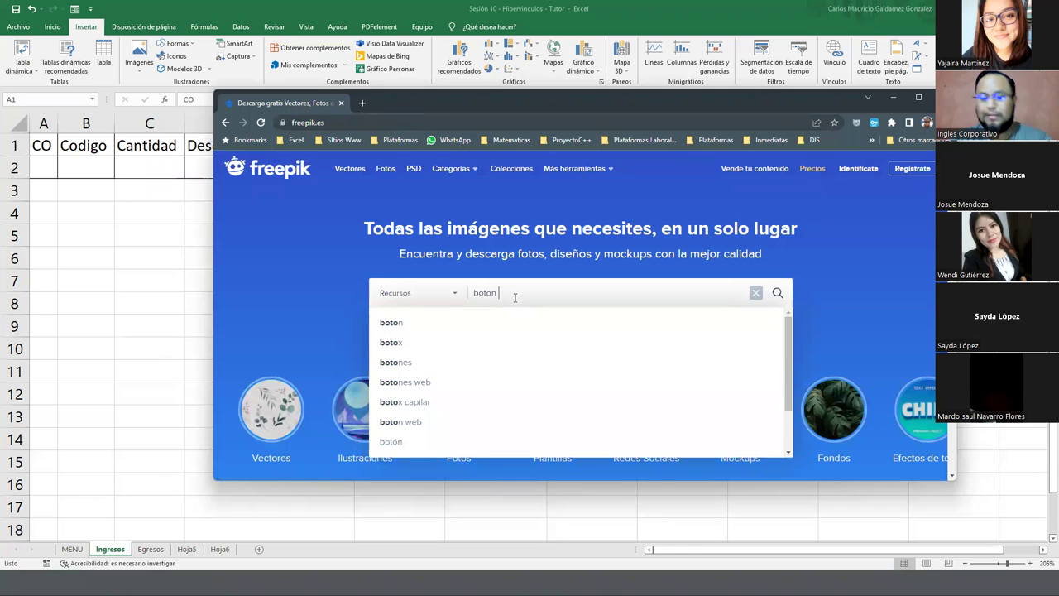
pyautogui.write(' inicio')
pyautogui.press('Return')
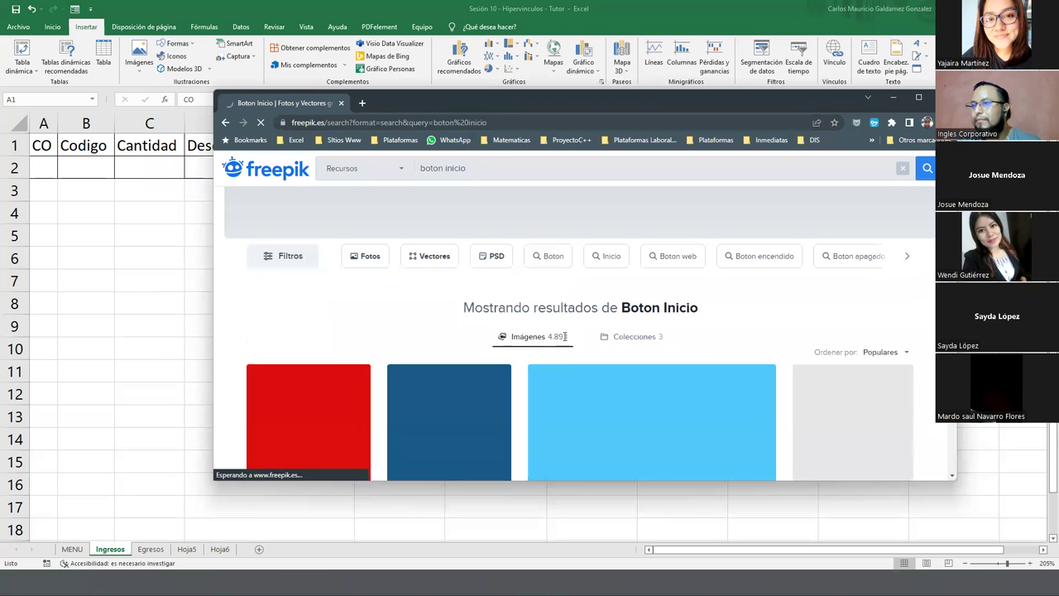
pyautogui.scroll(-3, 568, 342)
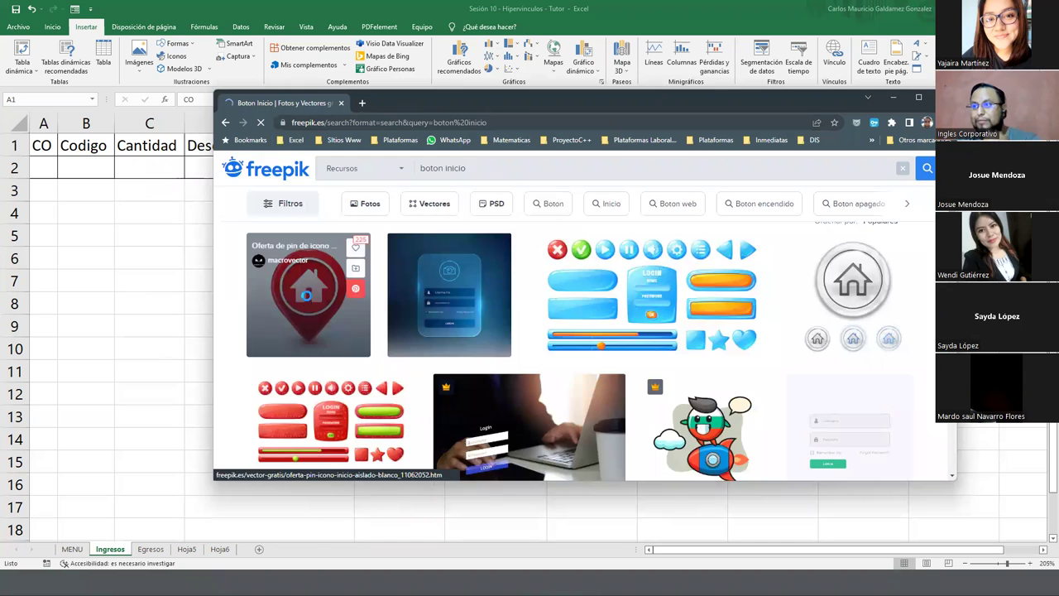
pyautogui.click(306, 293)
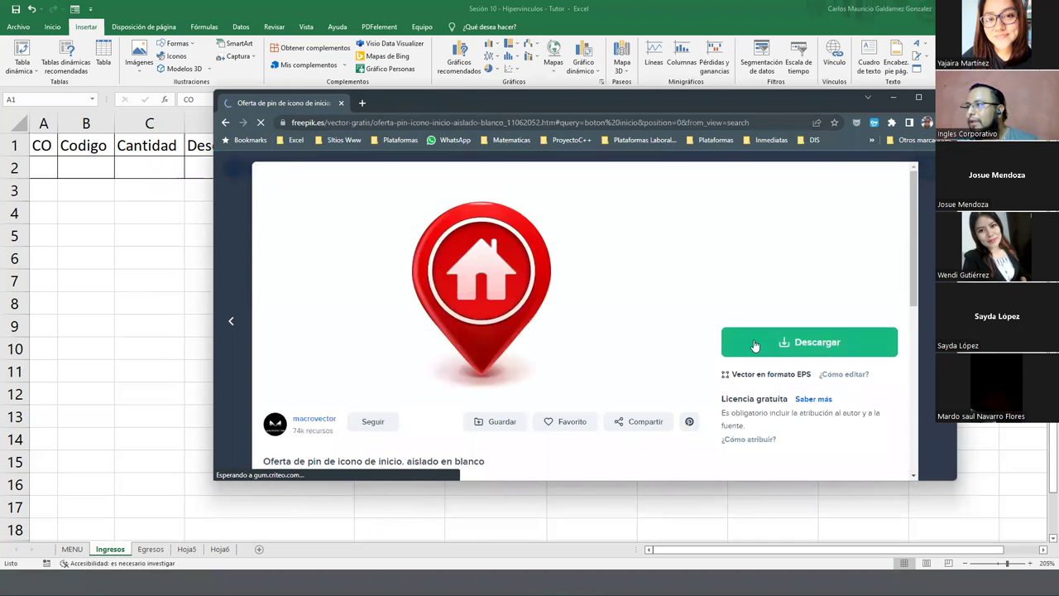
# Download the home-icon-pin zip, open it in WinRAR and view 48167.jpg
pyautogui.click(754, 342)
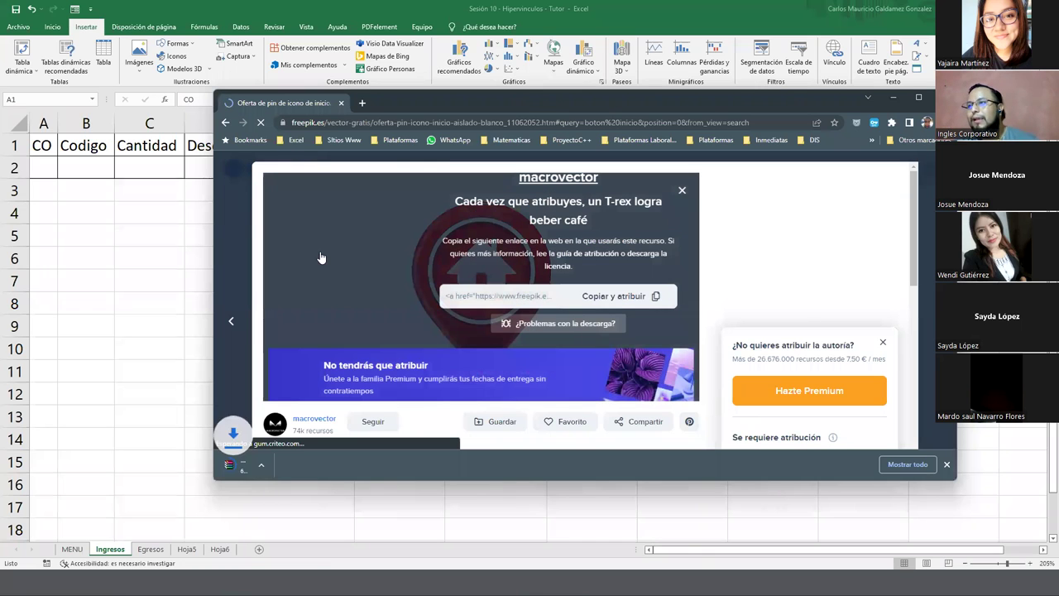
pyautogui.click(270, 469)
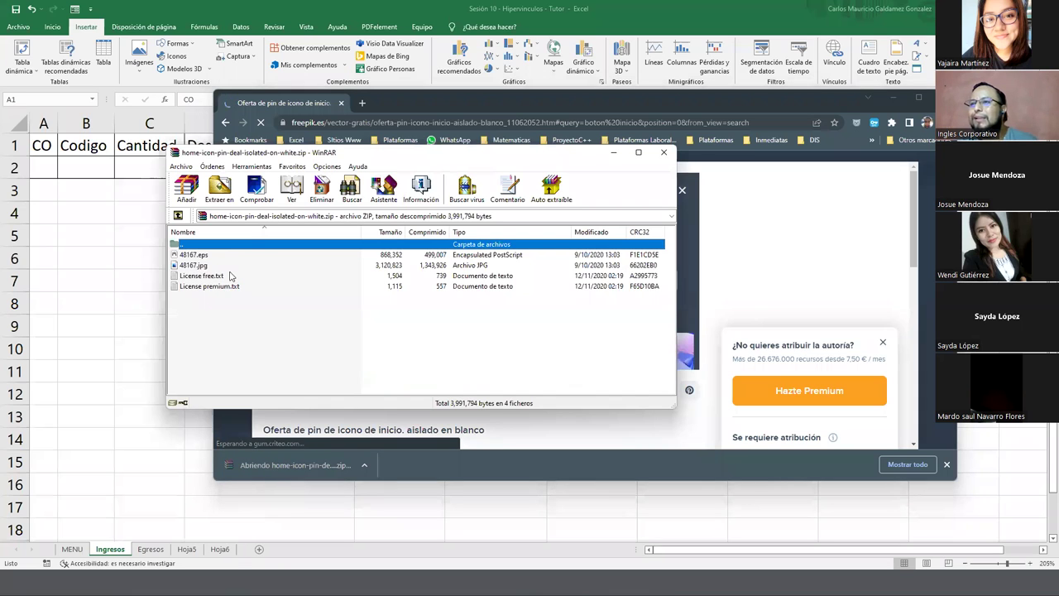
pyautogui.moveTo(192, 255); pyautogui.dragTo(99, 285)
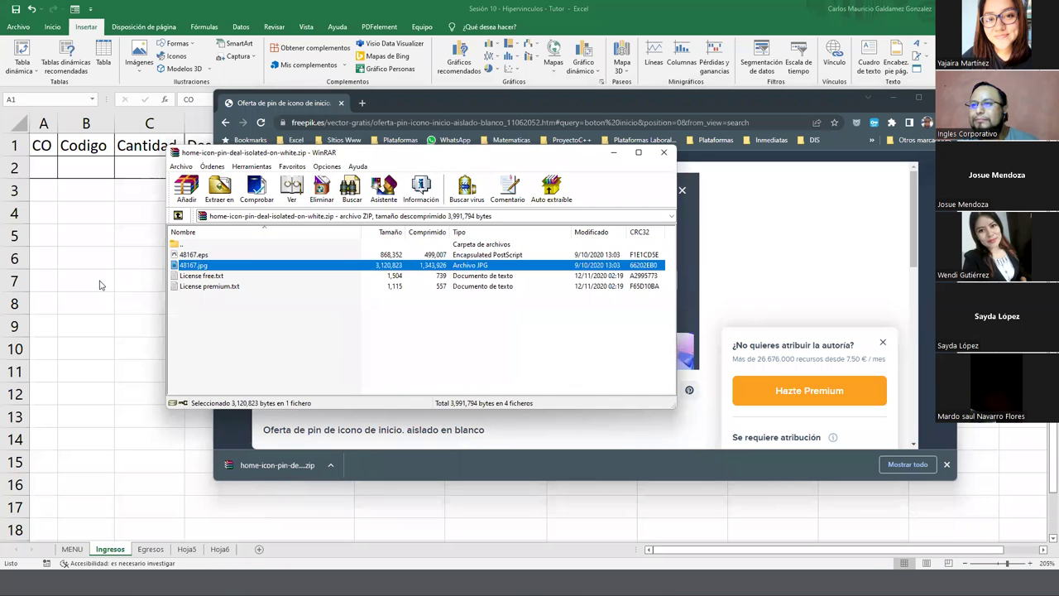
pyautogui.click(156, 515)
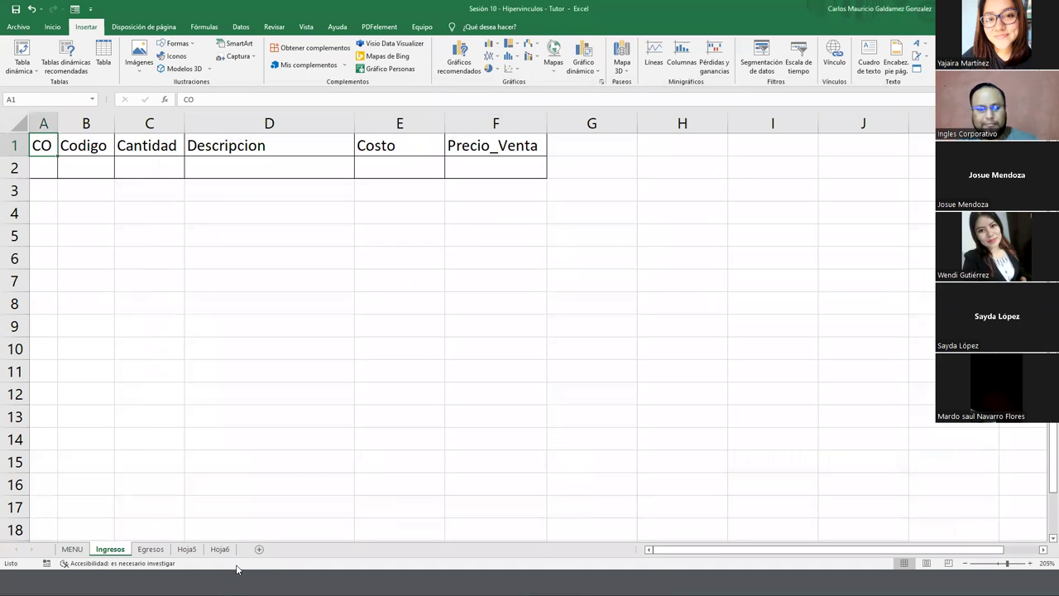
pyautogui.hotkey('alt', 'Tab')
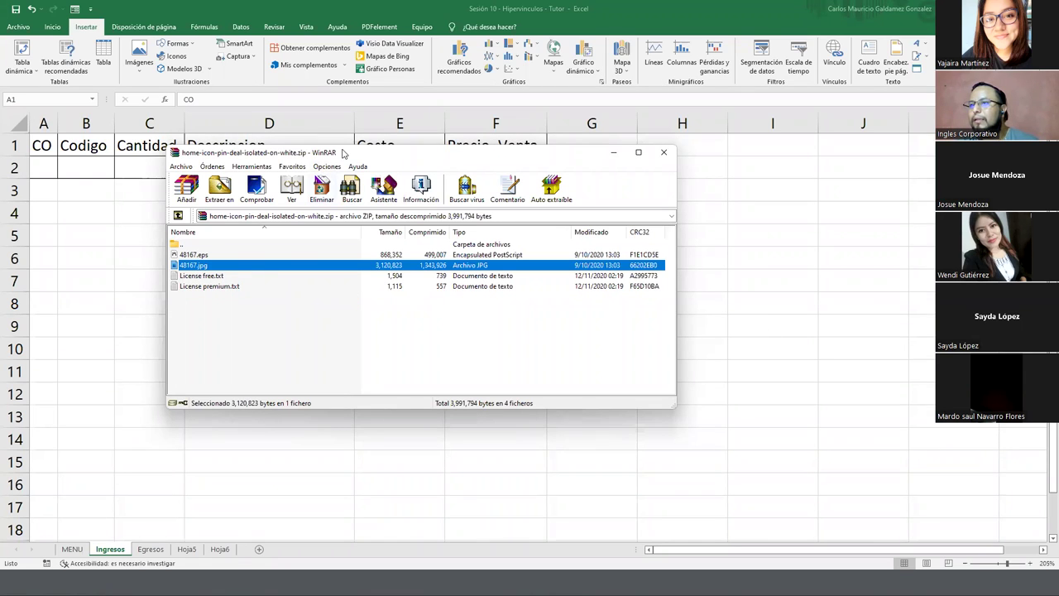
pyautogui.moveTo(343, 154); pyautogui.dragTo(417, 213)
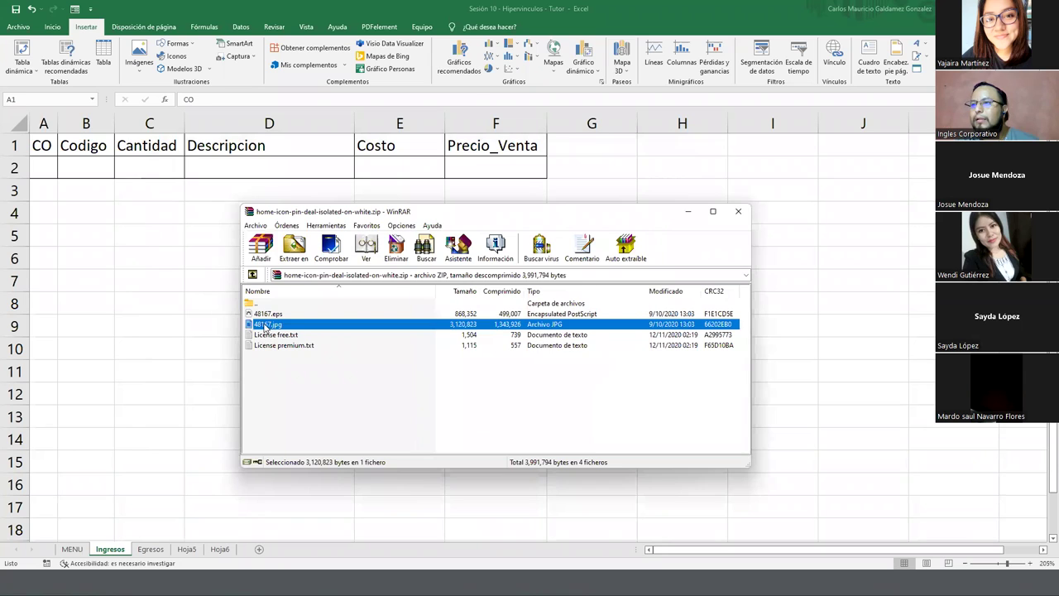
pyautogui.doubleClick(264, 326)
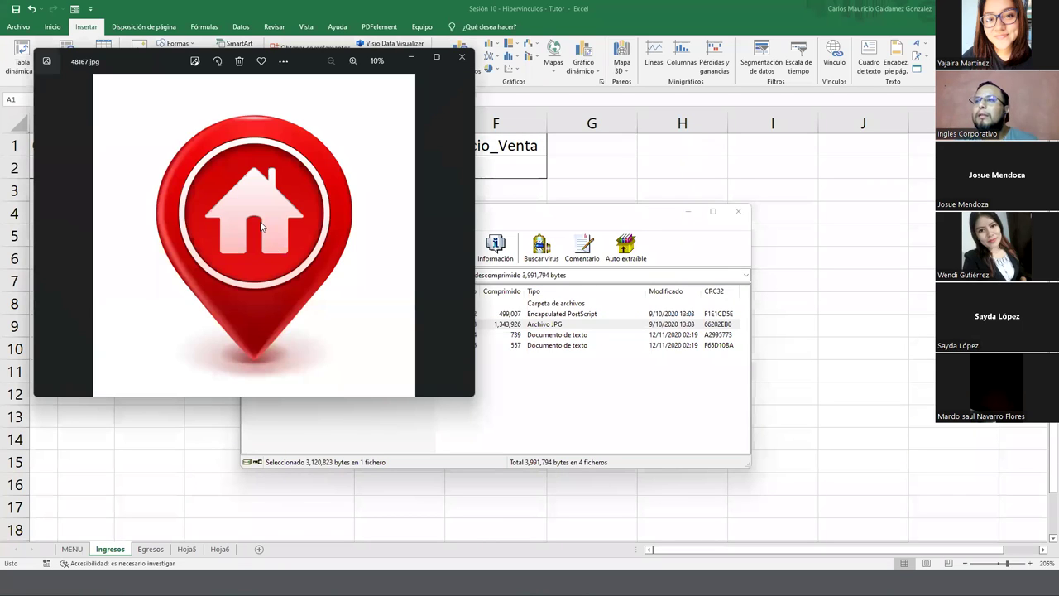
# Copy the red home-pin image from Photos and paste it onto the Ingresos sheet
pyautogui.rightClick(272, 244)
pyautogui.click(285, 282)
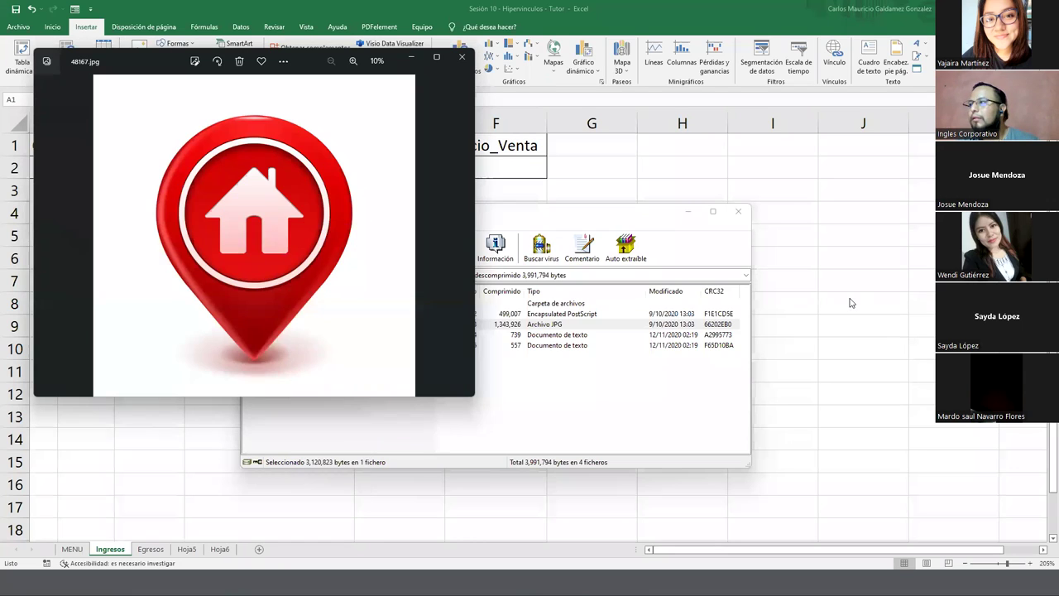
pyautogui.click(850, 303)
pyautogui.click(832, 281)
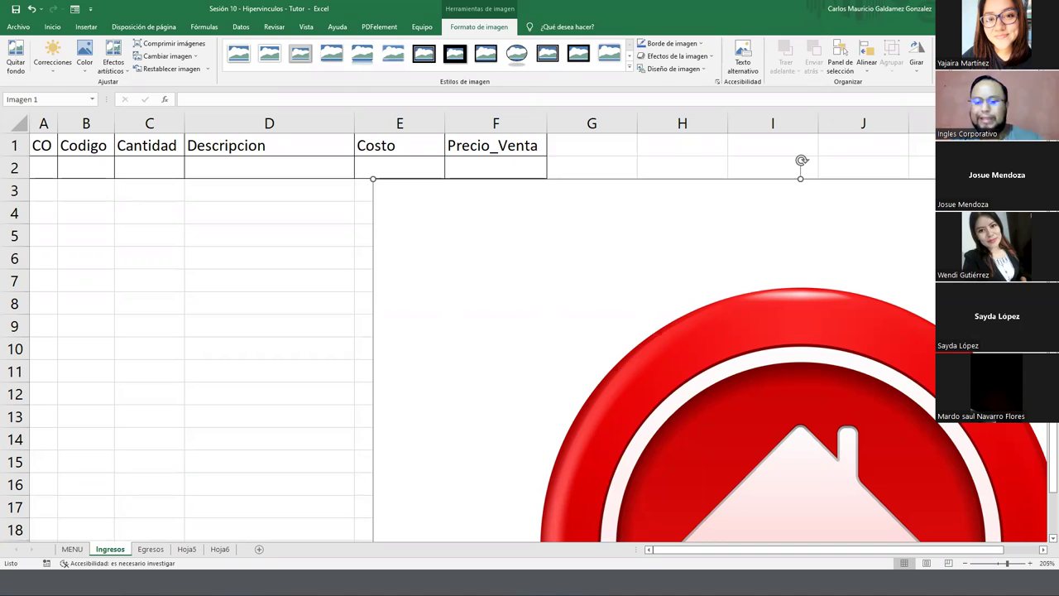
# Crop the home-pin picture tightly around the icon and start Quitar fondo on it
pyautogui.hotkey('ctrl', 'z')
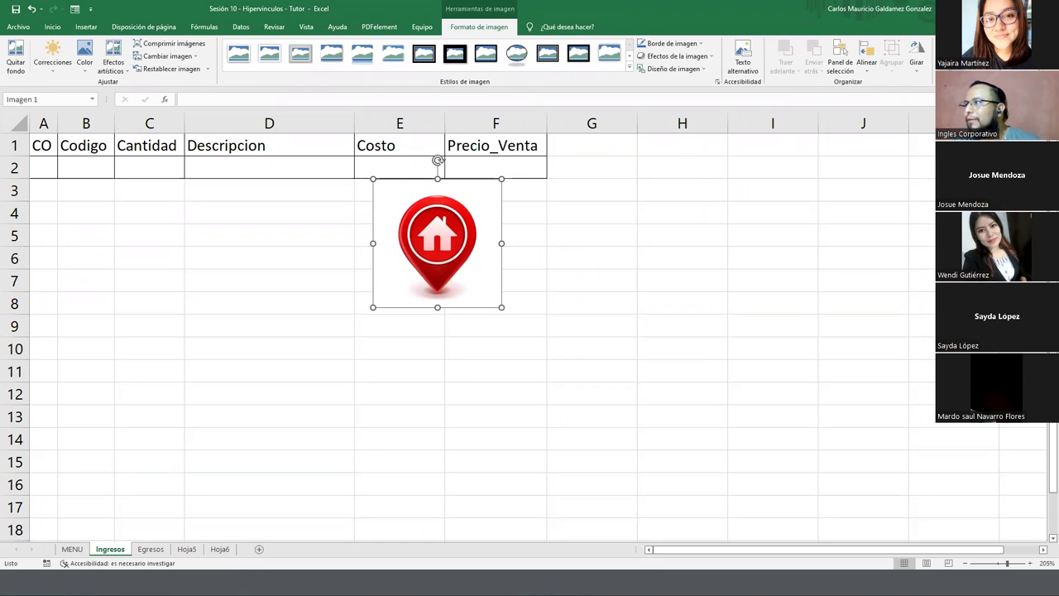
pyautogui.doubleClick(377, 184)
pyautogui.moveTo(380, 193); pyautogui.dragTo(398, 195)
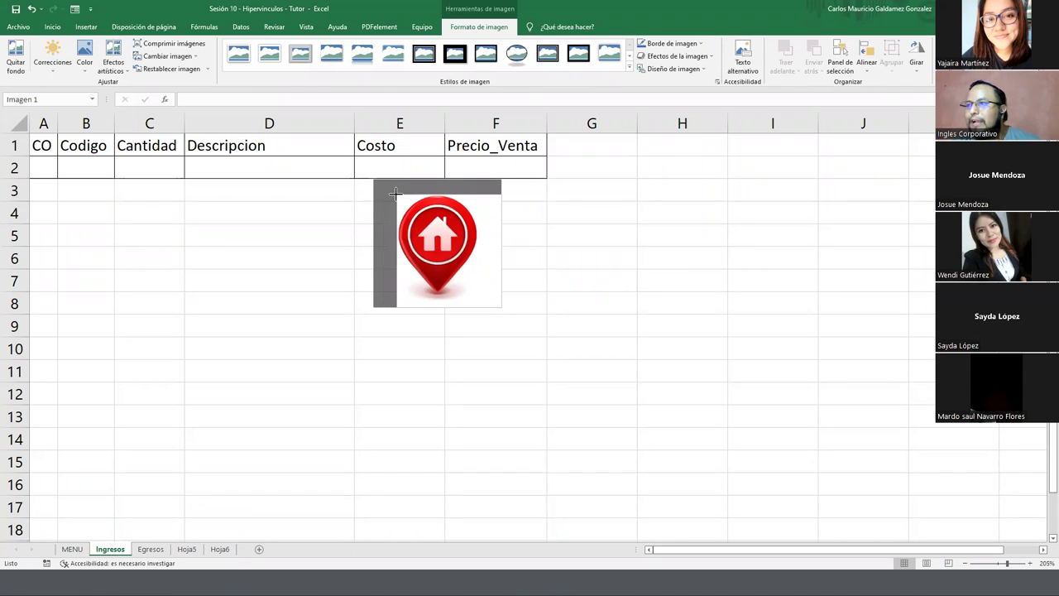
pyautogui.moveTo(501, 306); pyautogui.dragTo(478, 303)
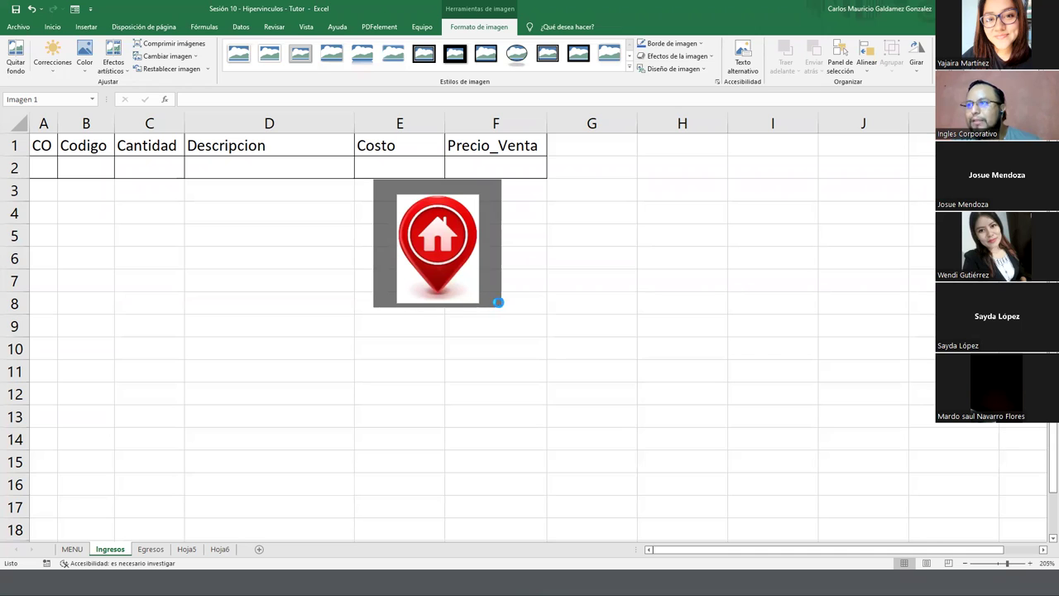
pyautogui.click(605, 314)
pyautogui.click(471, 298)
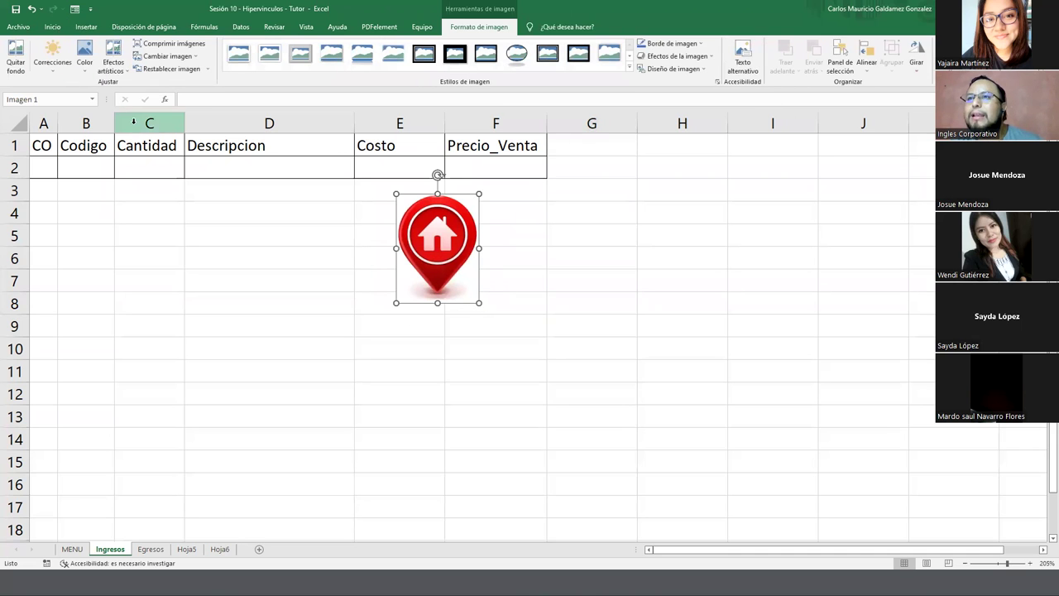
pyautogui.click(15, 58)
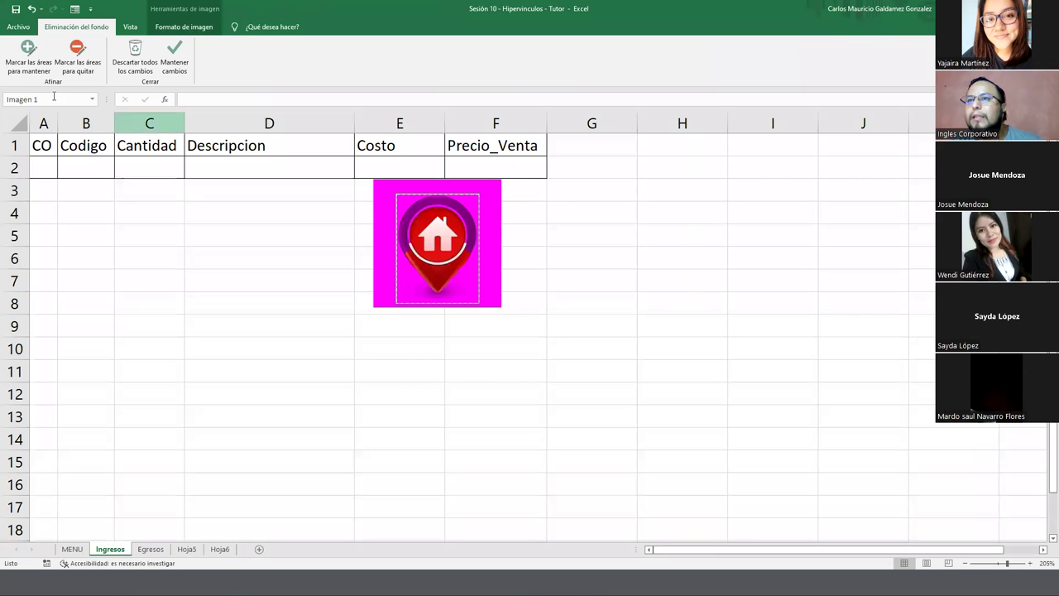
# Mark the pin's left edge, top rim and right edge as areas to keep
pyautogui.click(28, 62)
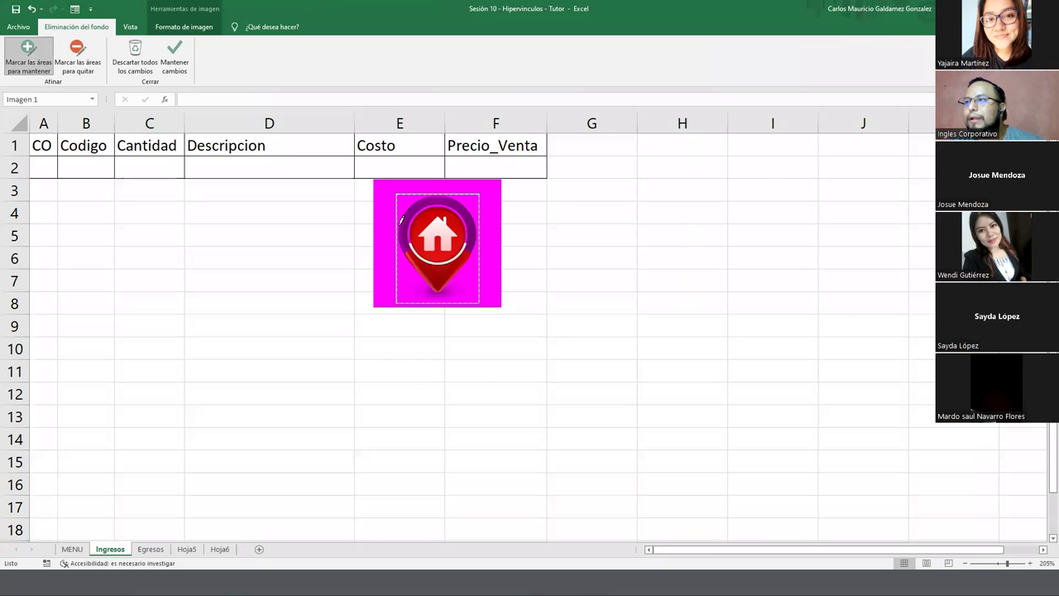
pyautogui.moveTo(404, 225); pyautogui.dragTo(416, 248)
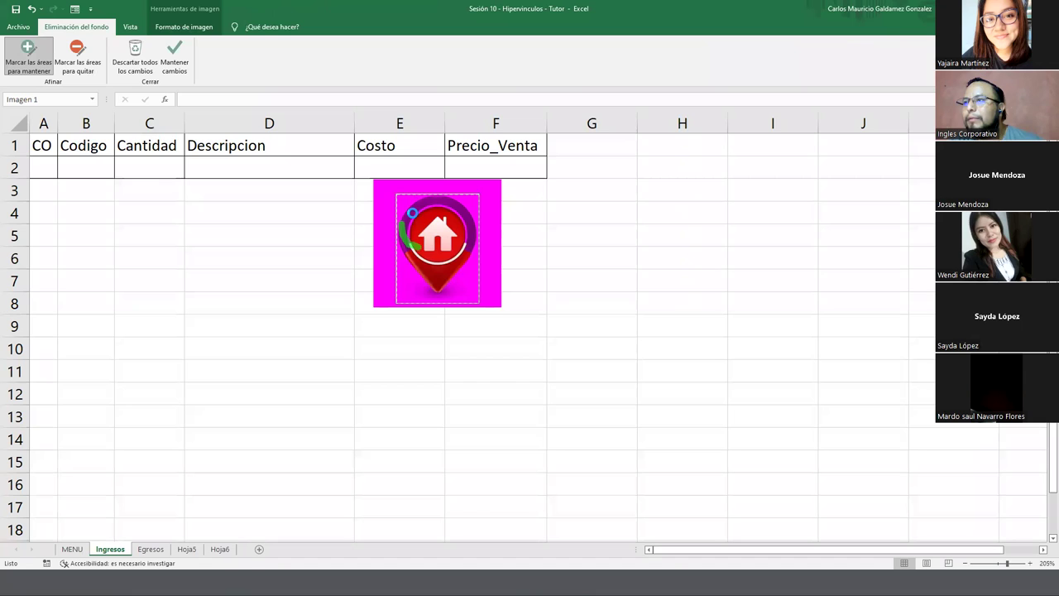
pyautogui.moveTo(412, 216); pyautogui.dragTo(471, 226)
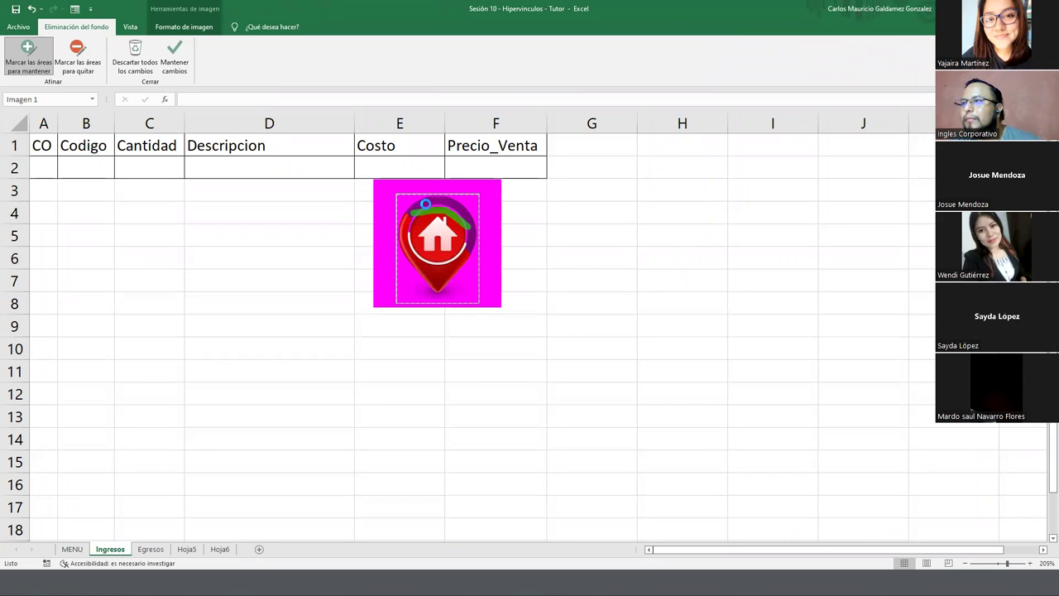
pyautogui.moveTo(428, 200); pyautogui.dragTo(440, 202)
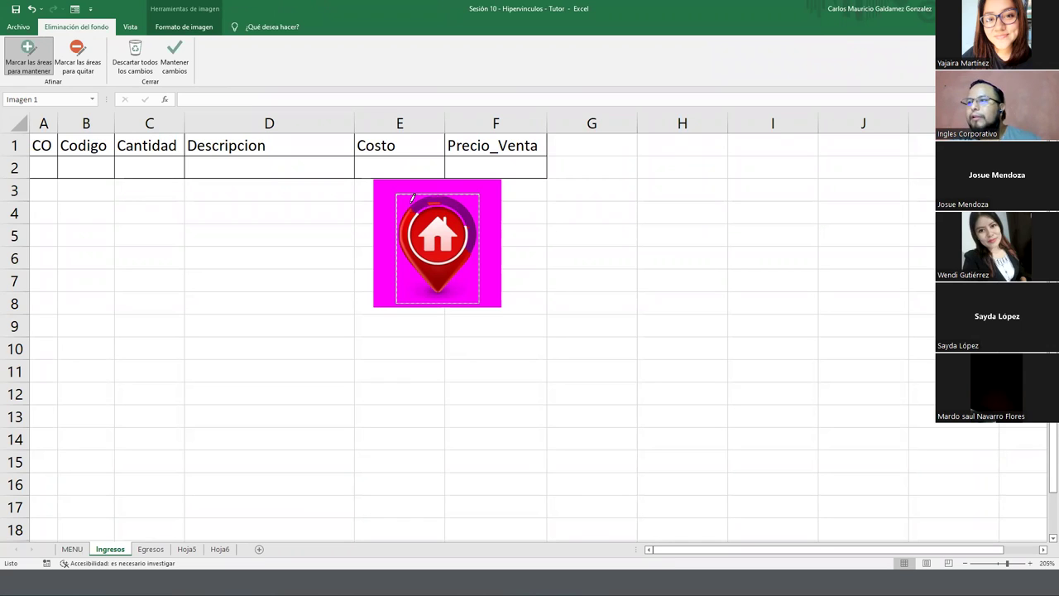
pyautogui.moveTo(429, 200); pyautogui.dragTo(414, 206)
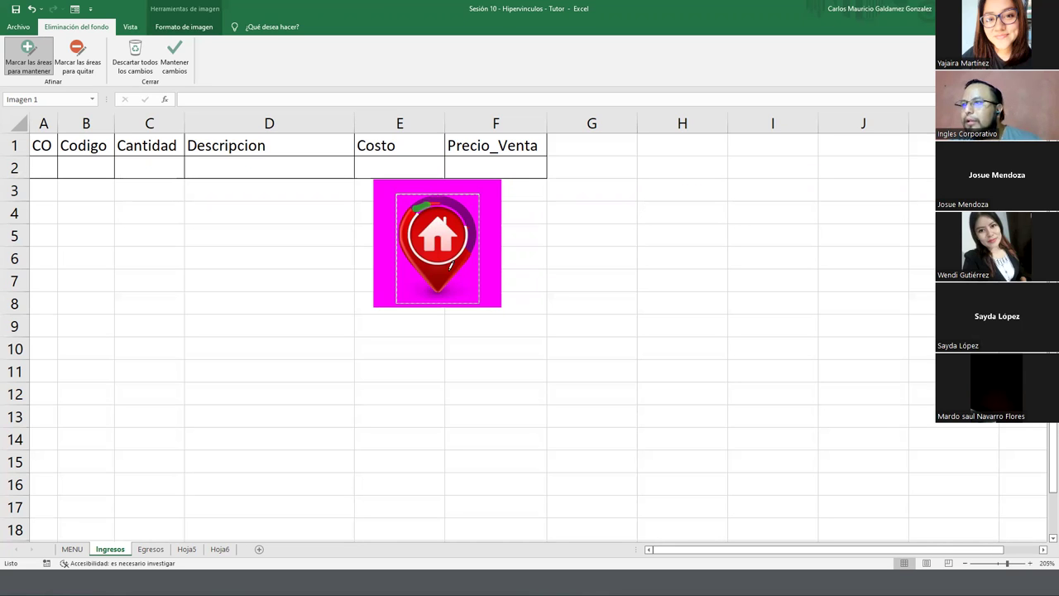
pyautogui.click(479, 236)
pyautogui.scroll(4, 477, 256)
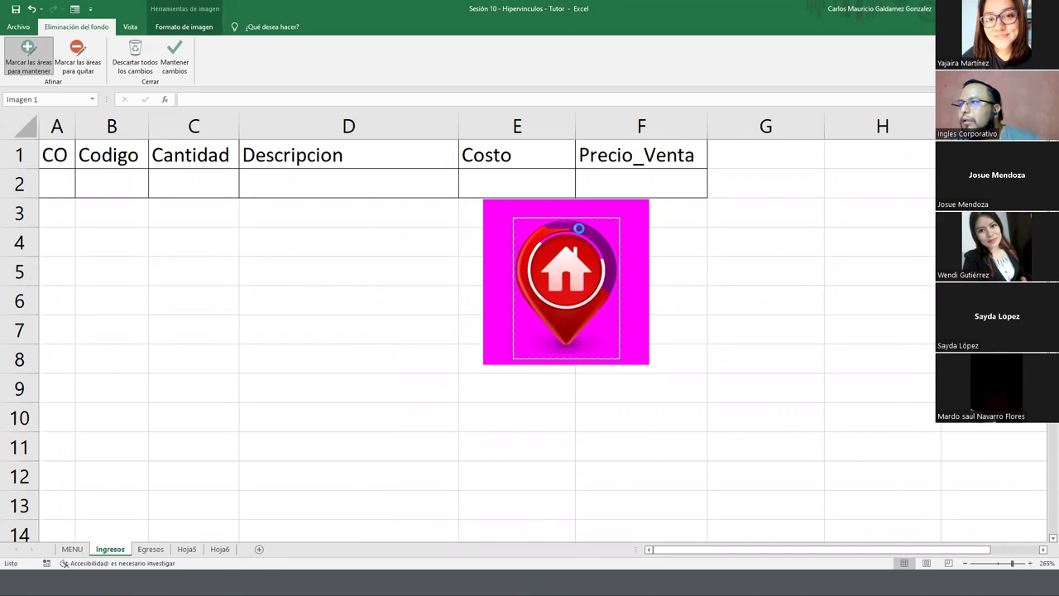
pyautogui.moveTo(563, 228); pyautogui.dragTo(581, 230)
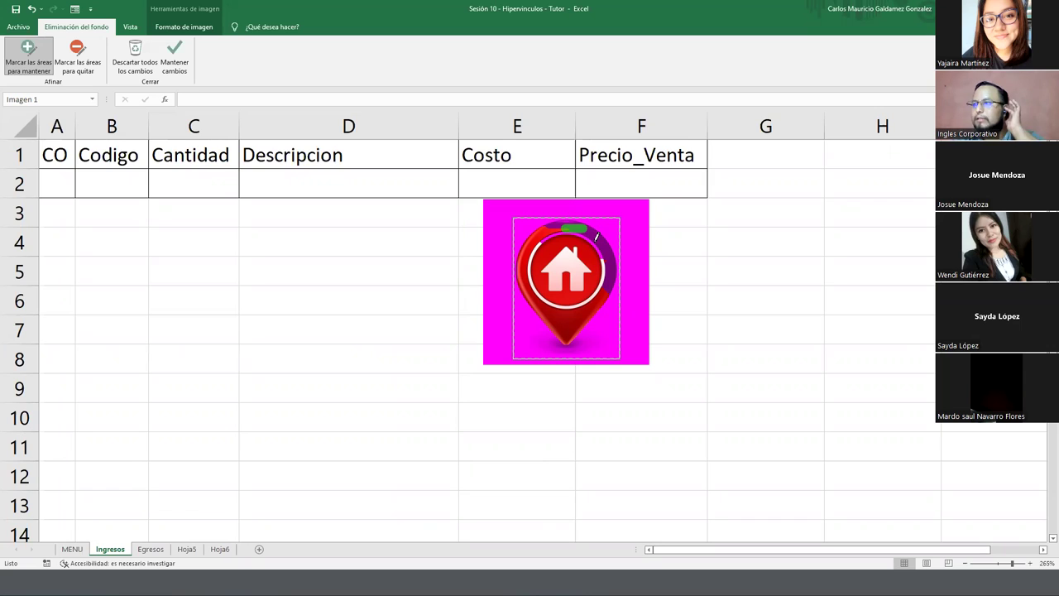
pyautogui.moveTo(609, 252); pyautogui.dragTo(605, 296)
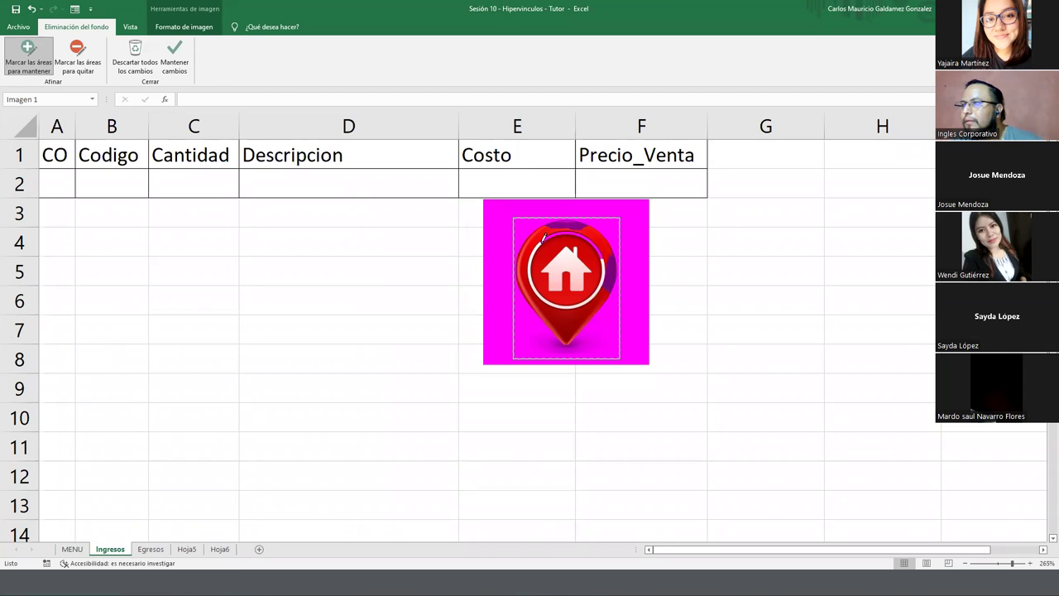
pyautogui.moveTo(538, 243)
pyautogui.mouseDown()
pyautogui.moveTo(596, 238)
pyautogui.moveTo(607, 261)
pyautogui.mouseUp()
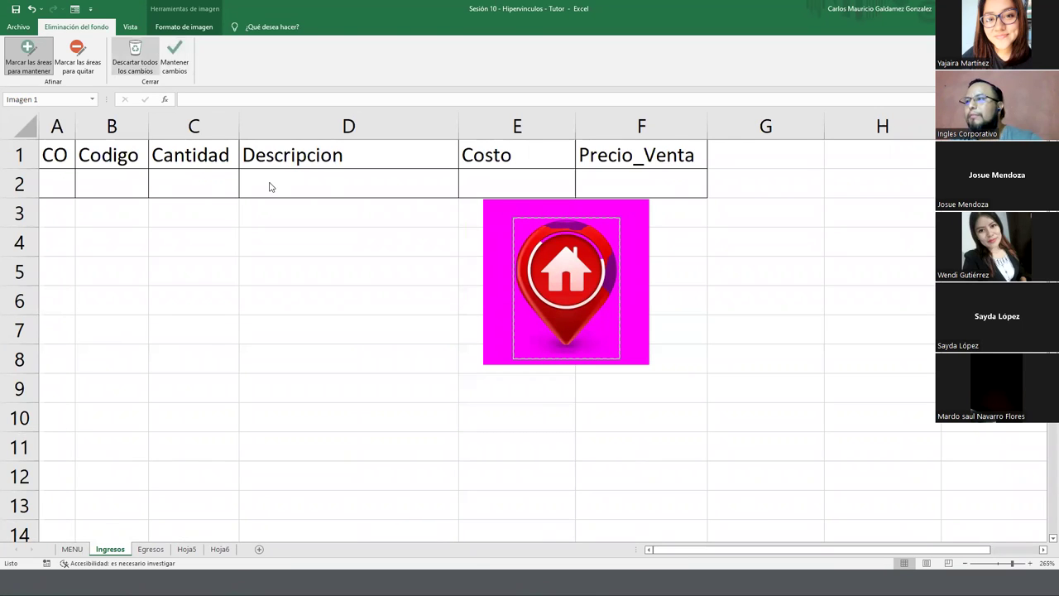
# Keep the background removal, then move the house icon to G1 and shrink it
pyautogui.click(357, 294)
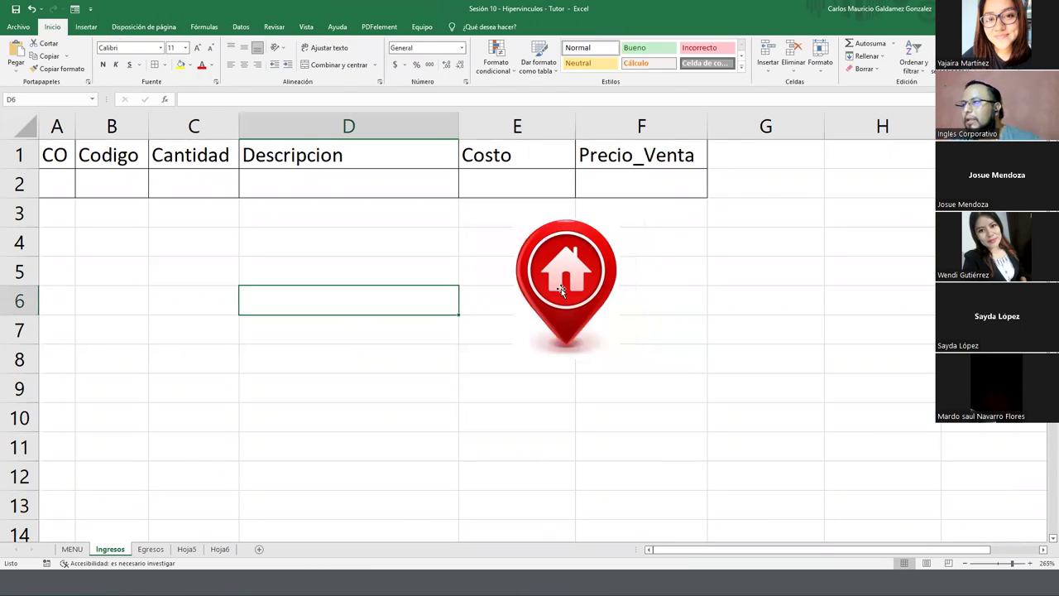
pyautogui.moveTo(566, 293); pyautogui.dragTo(693, 272)
pyautogui.moveTo(776, 225); pyautogui.dragTo(777, 225)
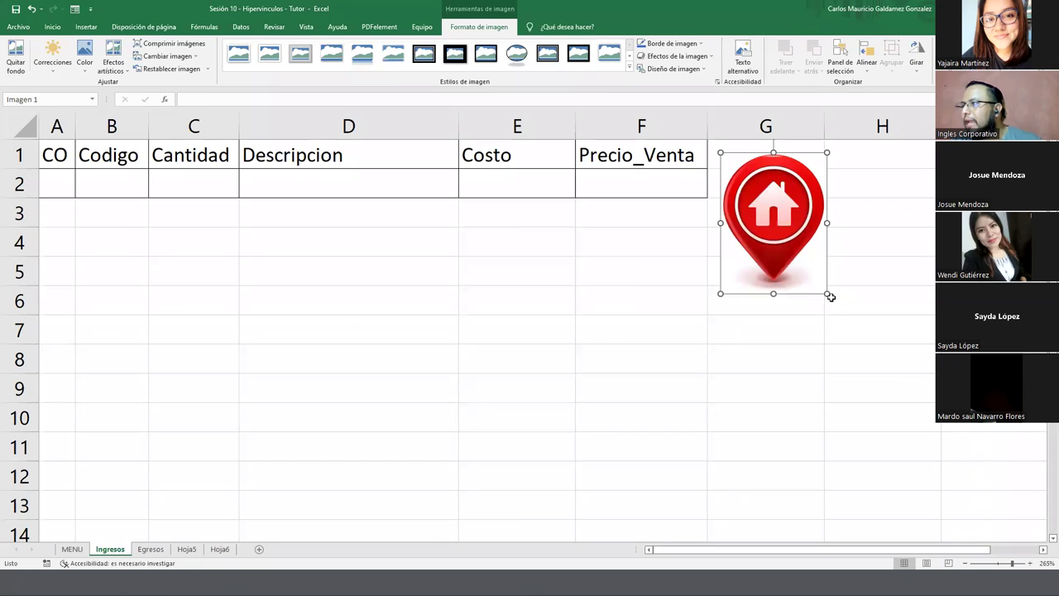
pyautogui.moveTo(827, 293)
pyautogui.mouseDown()
pyautogui.moveTo(759, 203)
pyautogui.moveTo(768, 180)
pyautogui.mouseUp()
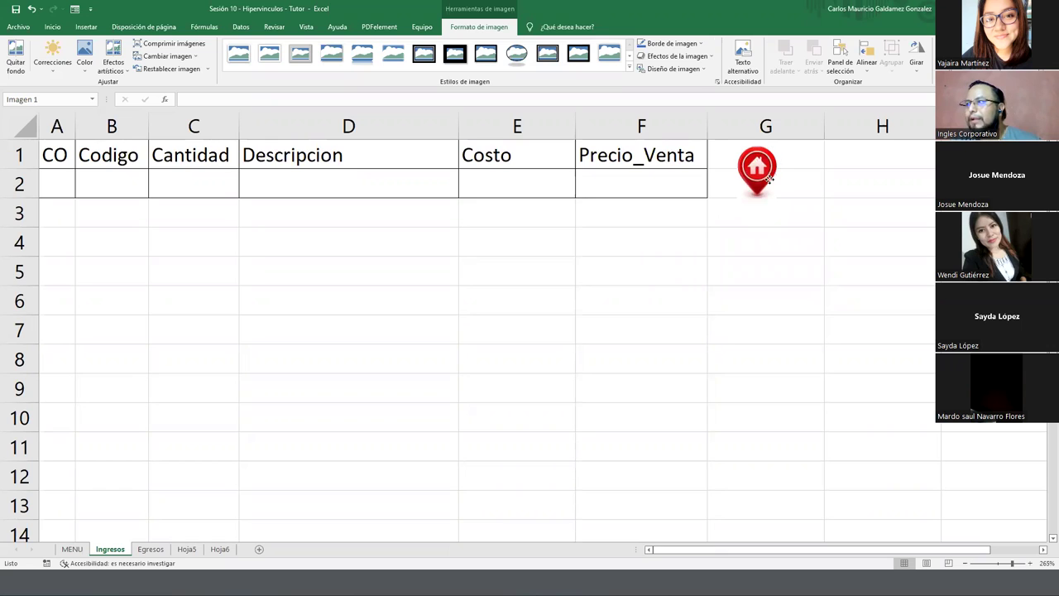
# Link the house icon to the MENU sheet and copy it
pyautogui.rightClick(769, 174)
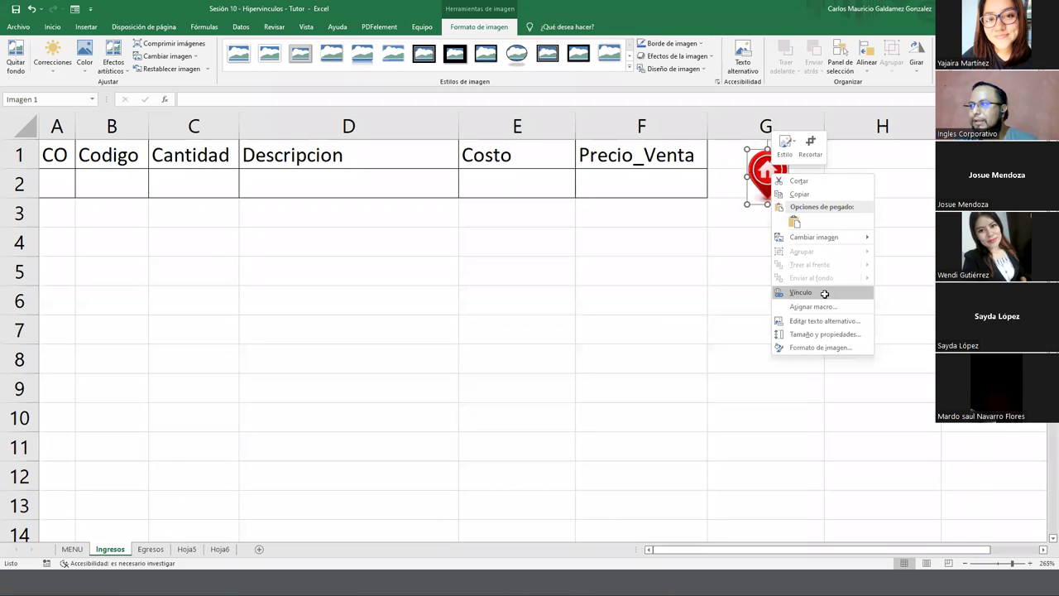
pyautogui.click(826, 293)
pyautogui.click(707, 279)
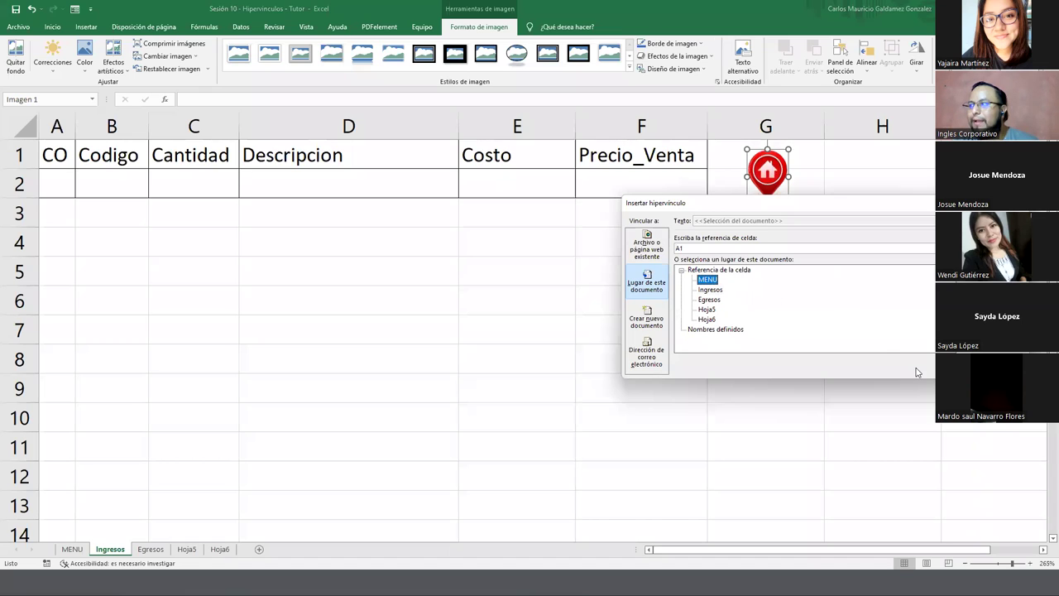
pyautogui.press('Return')
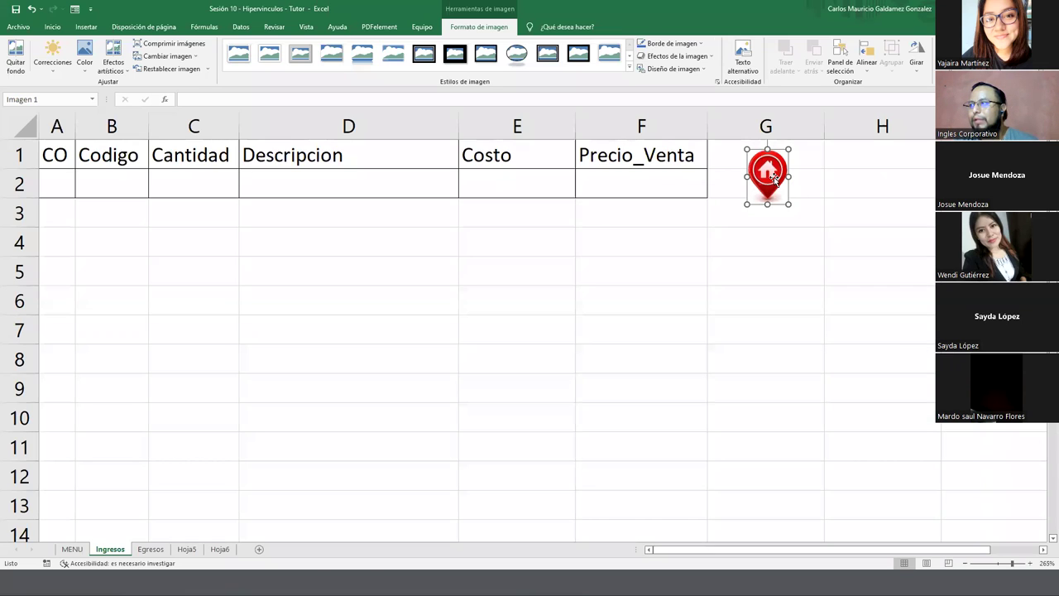
pyautogui.rightClick(774, 178)
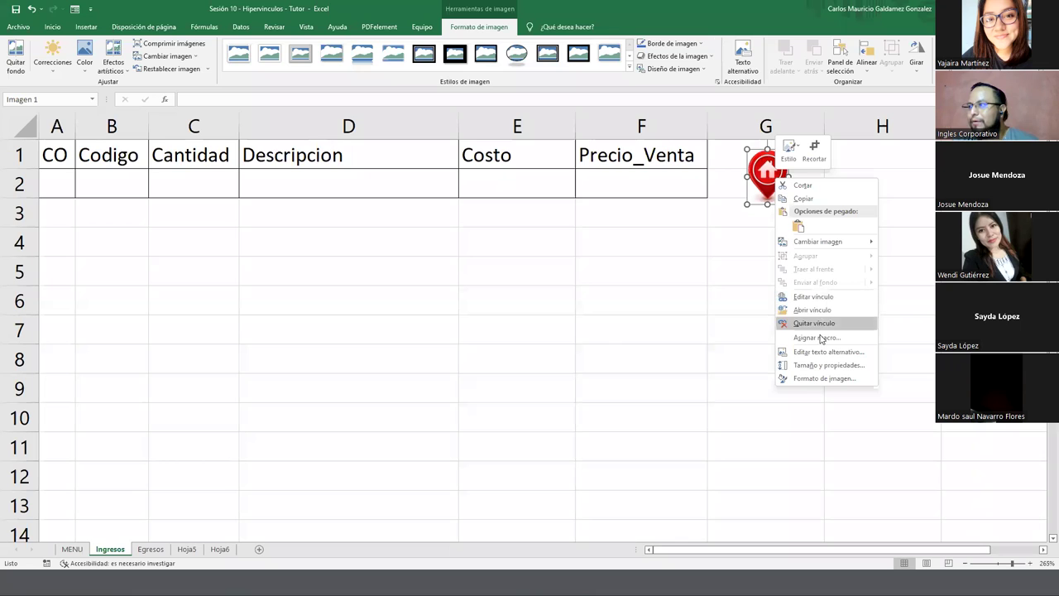
pyautogui.click(804, 200)
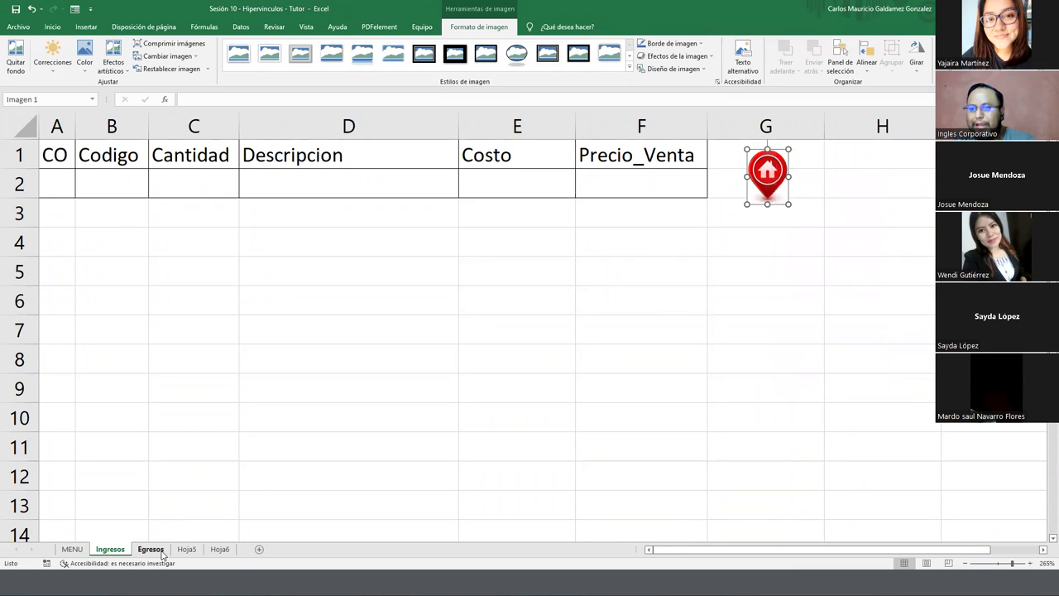
# Paste the linked house icon onto the Egresos sheet at F1
pyautogui.click(153, 548)
pyautogui.hotkey('ctrl', 'v')
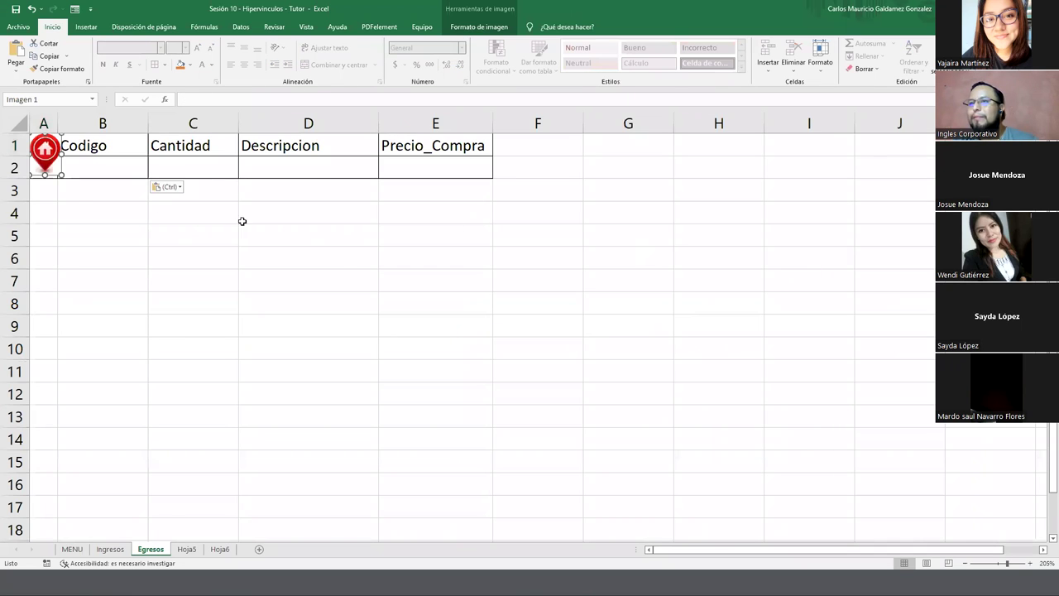
pyautogui.moveTo(45, 149)
pyautogui.mouseDown()
pyautogui.moveTo(503, 186)
pyautogui.moveTo(537, 159)
pyautogui.mouseUp()
pyautogui.click(569, 215)
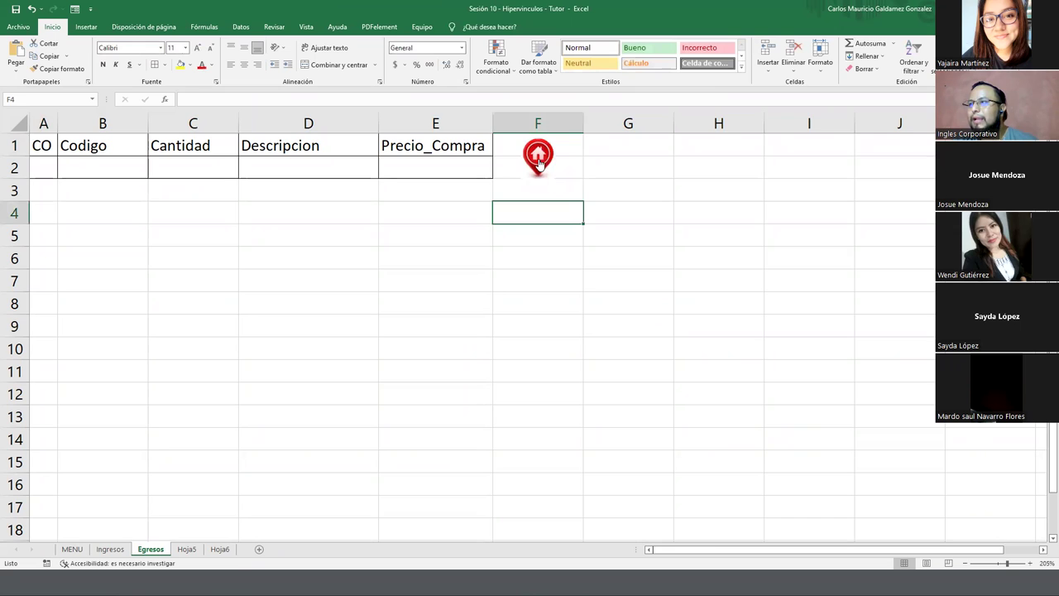
# Test the home icons and the AGREGA LOS EGRESOS/INGRESOS links between MENU and the sheets
pyautogui.click(539, 157)
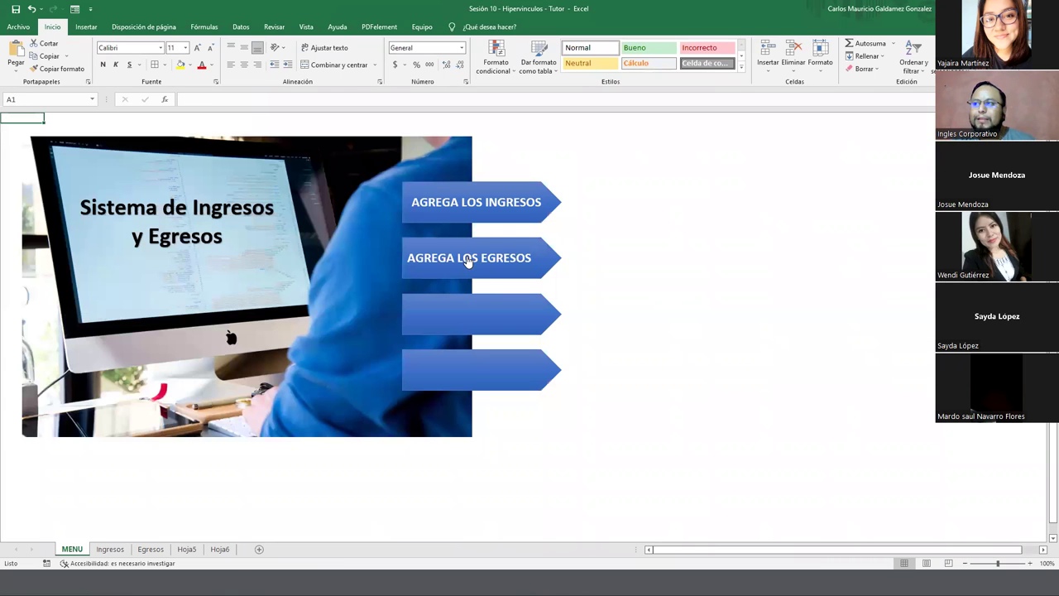
pyautogui.click(468, 258)
pyautogui.click(537, 159)
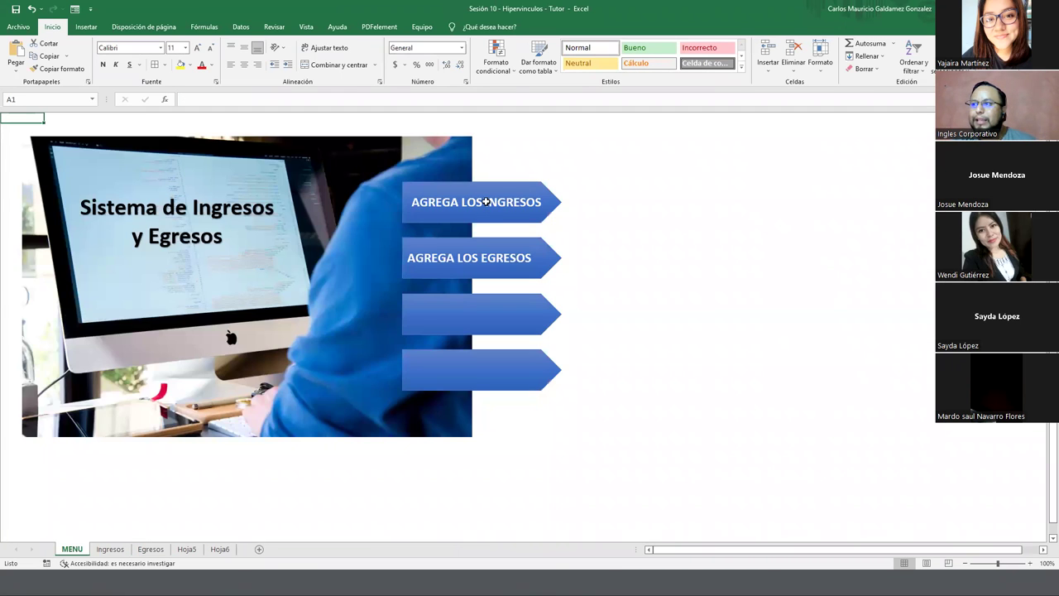
pyautogui.click(486, 204)
pyautogui.click(774, 176)
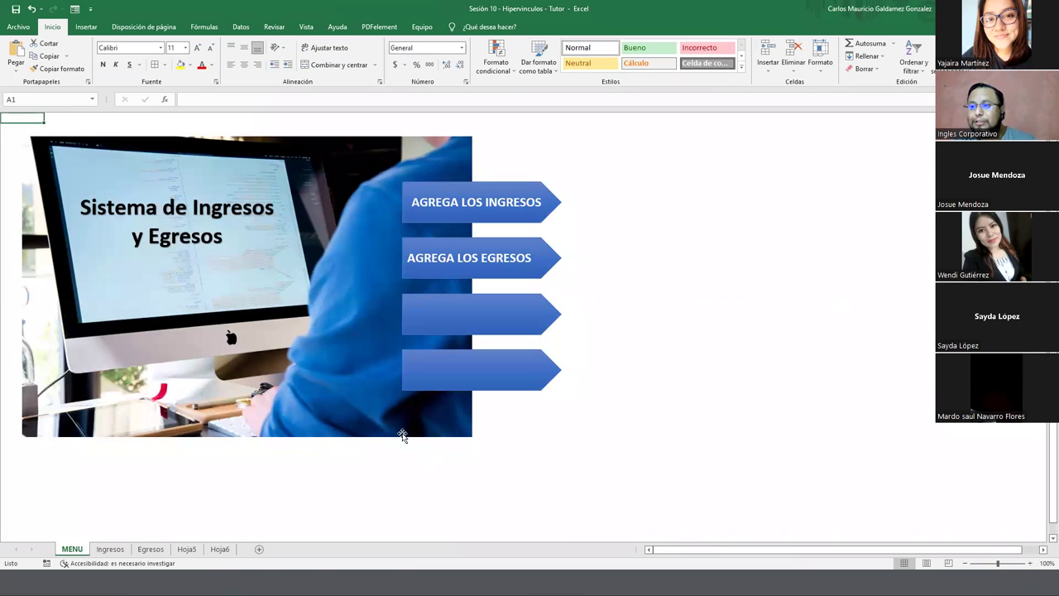
pyautogui.click(106, 549)
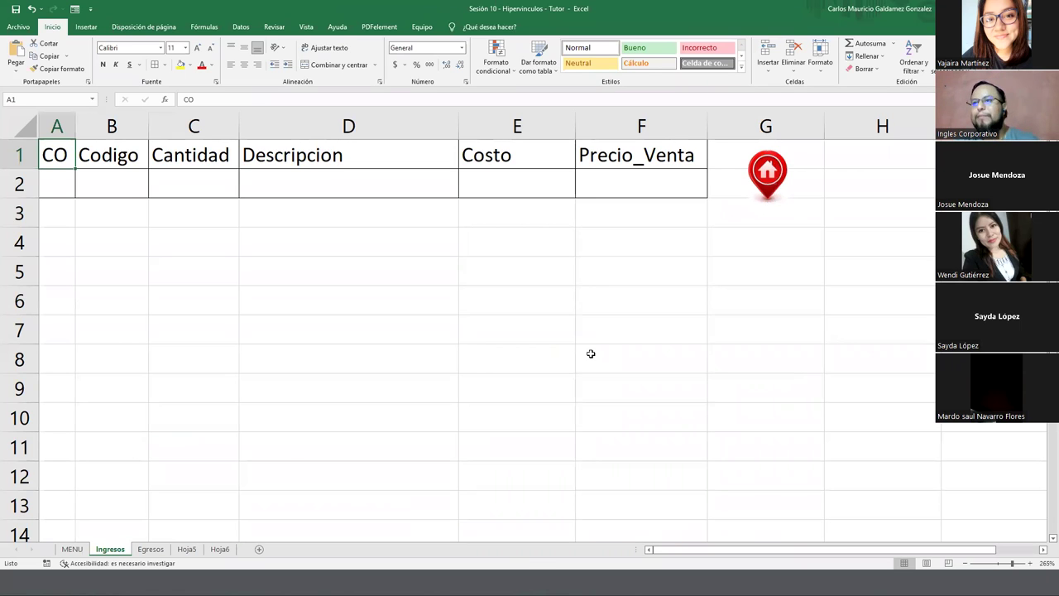
pyautogui.click(286, 367)
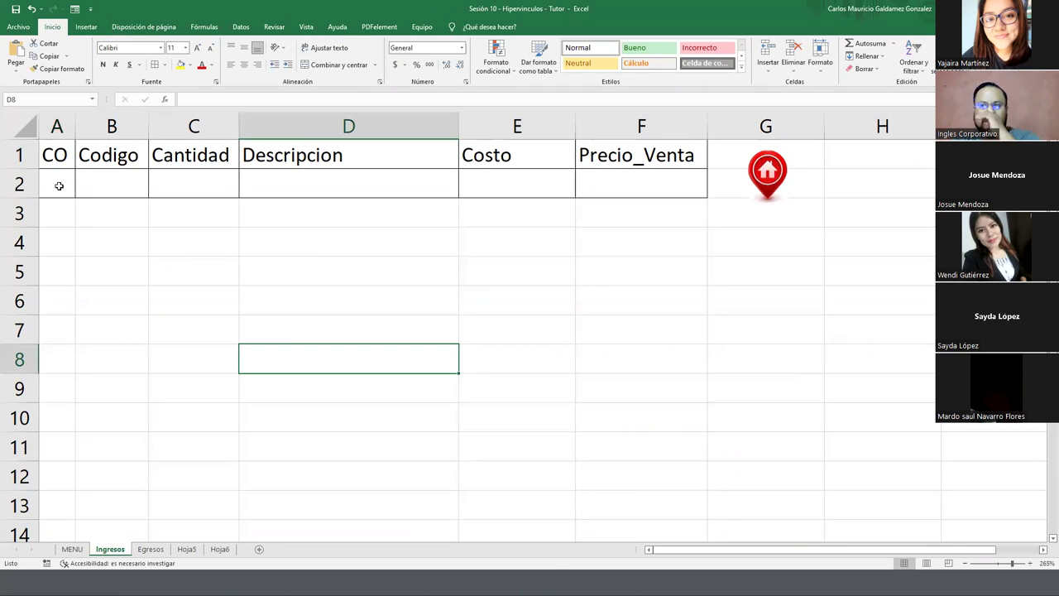
pyautogui.click(743, 250)
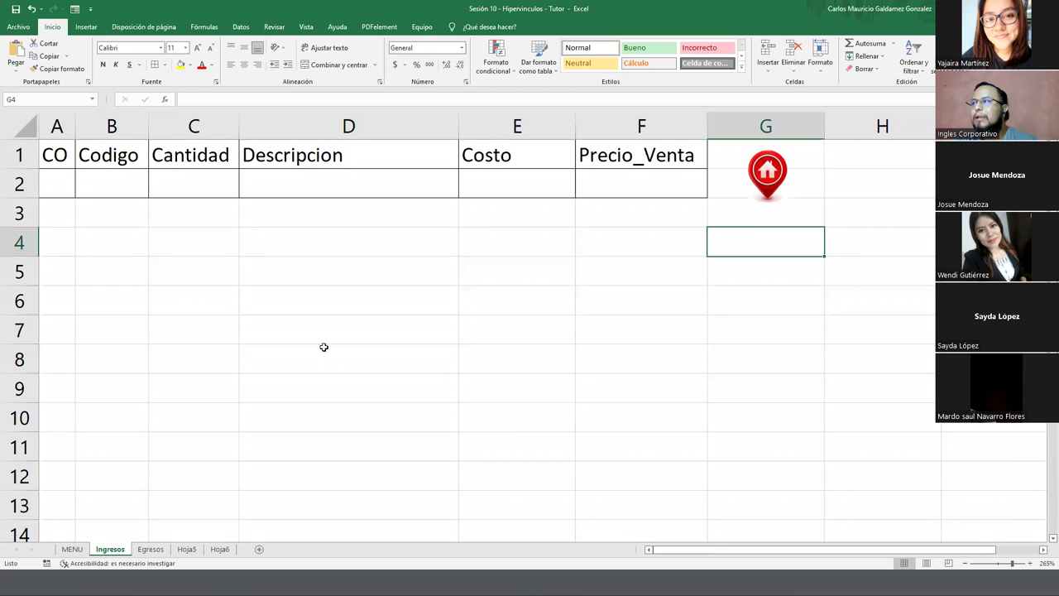
pyautogui.scroll(-7, 321, 405)
pyautogui.scroll(7, 538, 395)
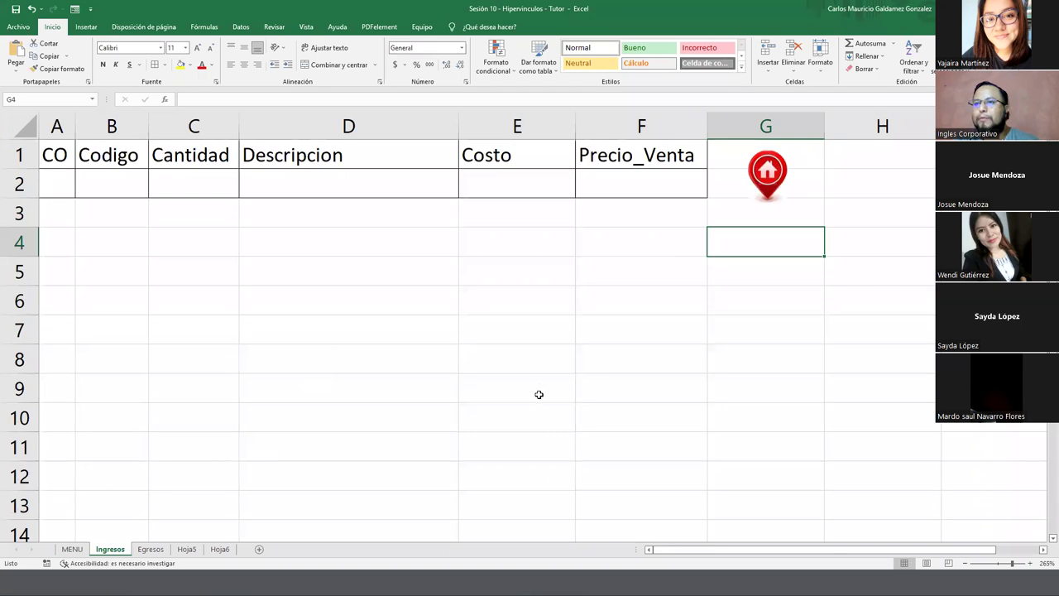
pyautogui.moveTo(49, 154); pyautogui.dragTo(637, 183)
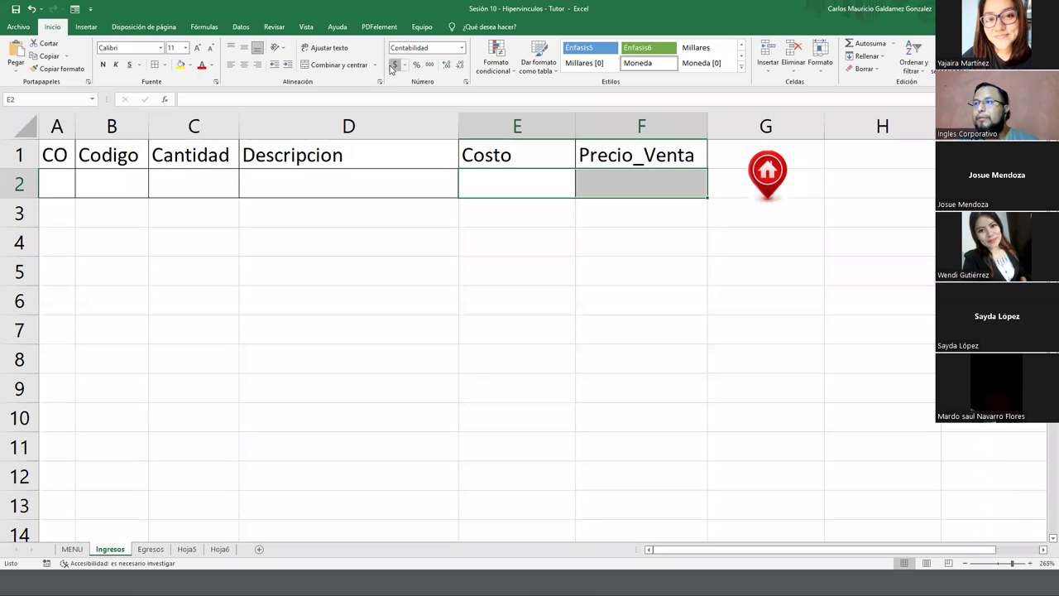
pyautogui.click(156, 551)
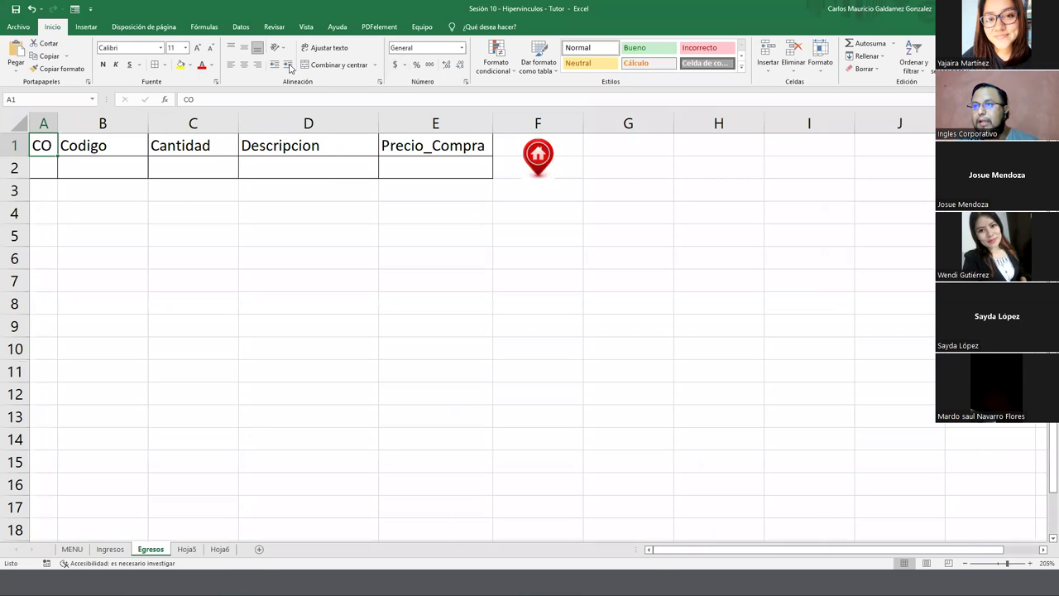
pyautogui.click(418, 167)
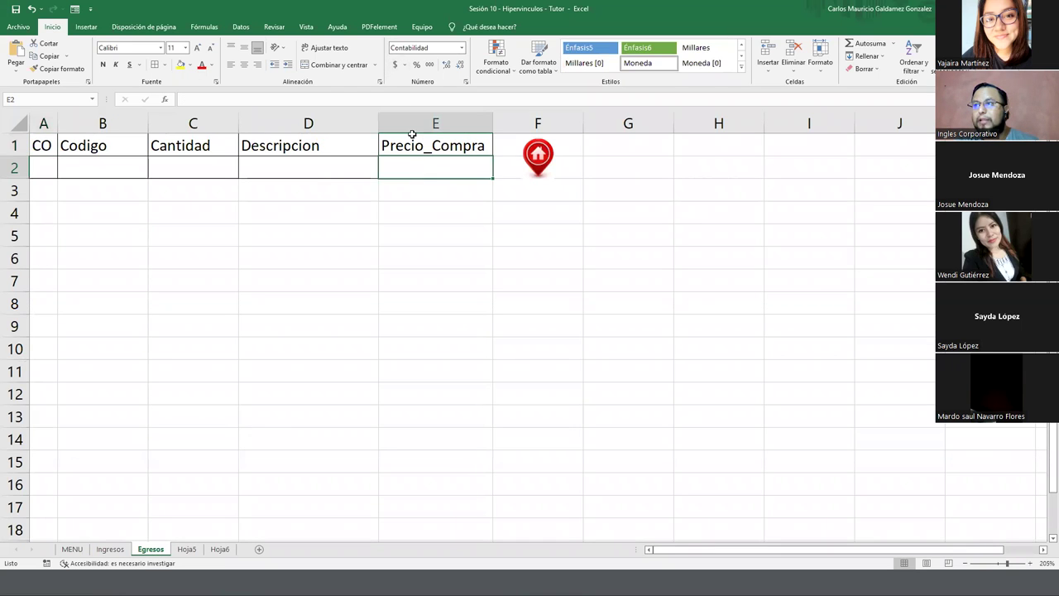
pyautogui.click(110, 549)
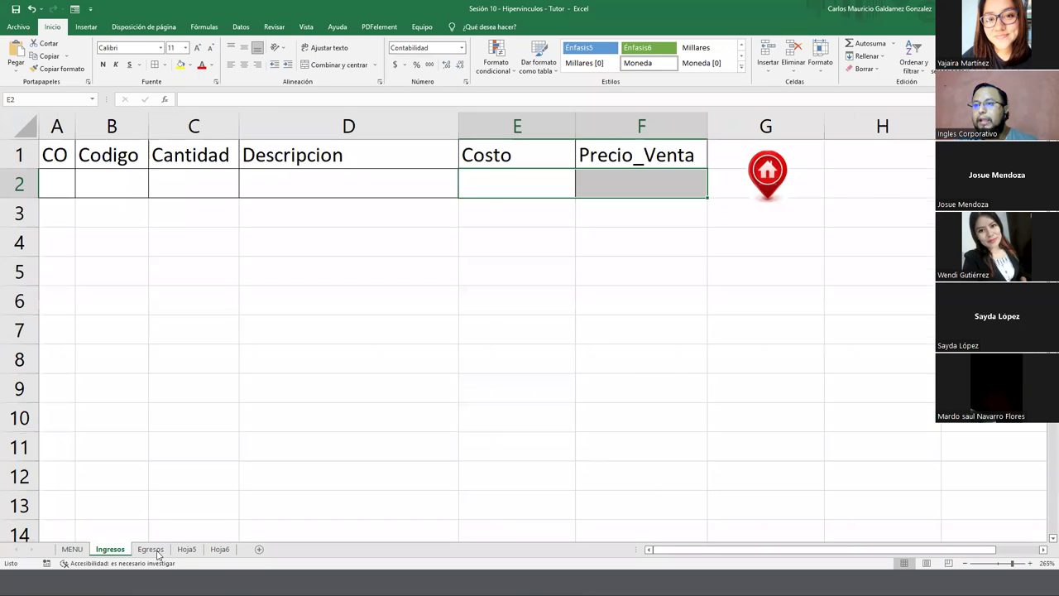
pyautogui.click(339, 178)
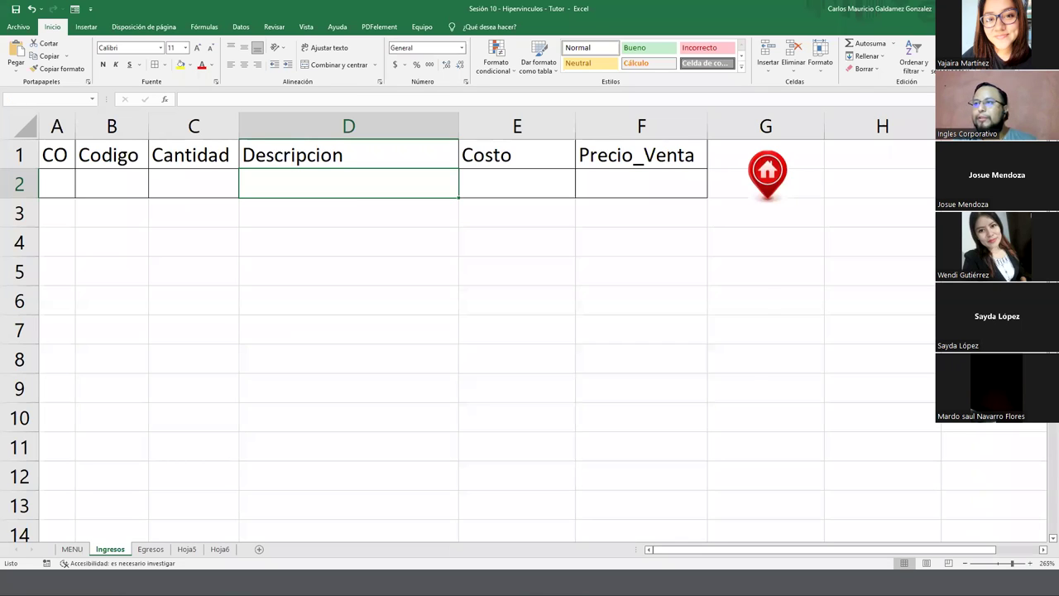
# Add the Ingresos record 109, 20 Fardos de Coca Cola at $9.00 via the data form
pyautogui.click(476, 334)
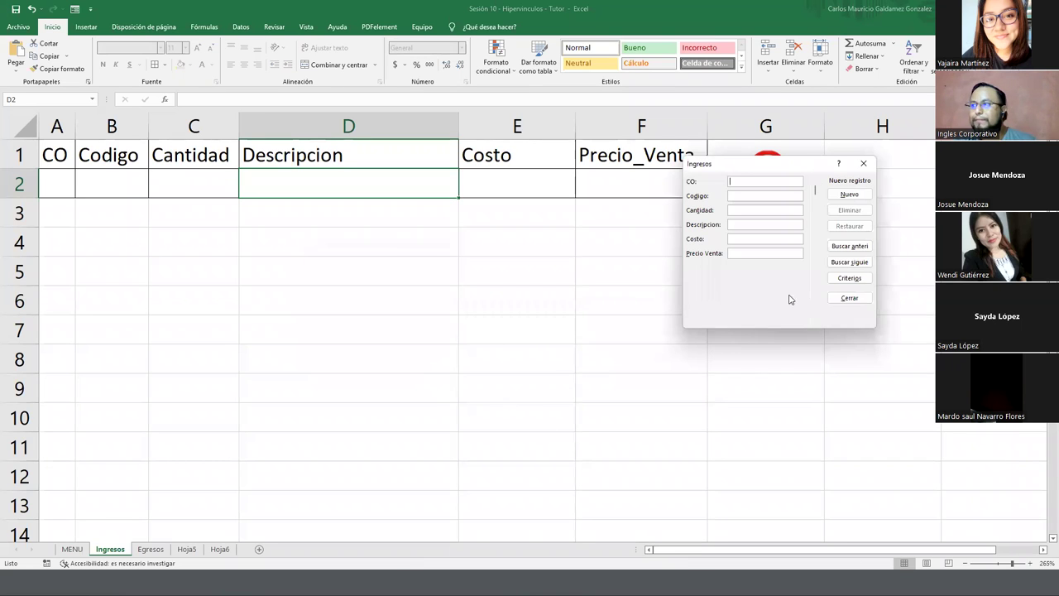
pyautogui.moveTo(751, 169); pyautogui.dragTo(420, 247)
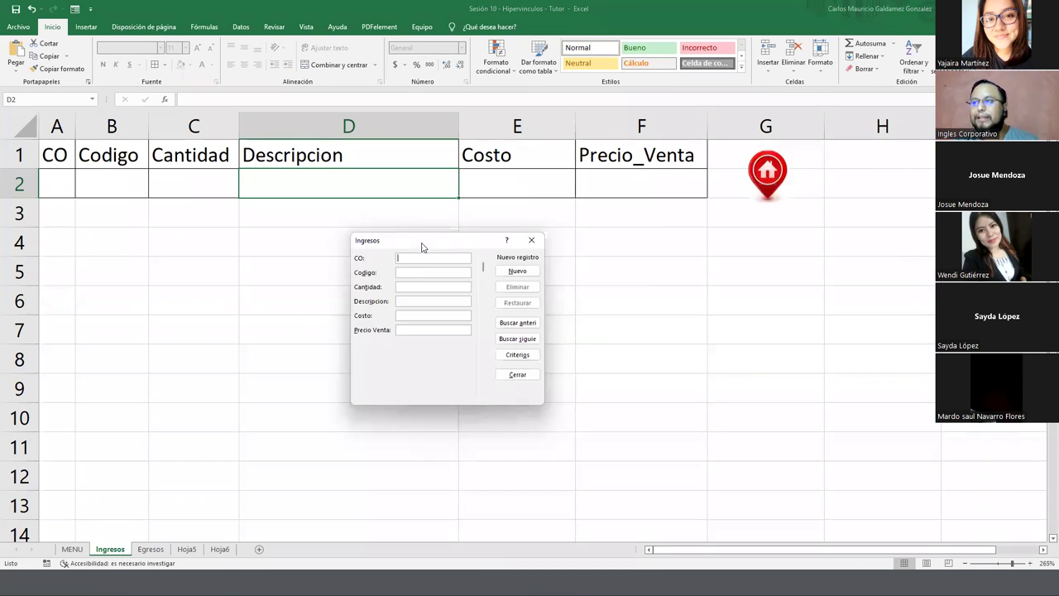
pyautogui.write('1')
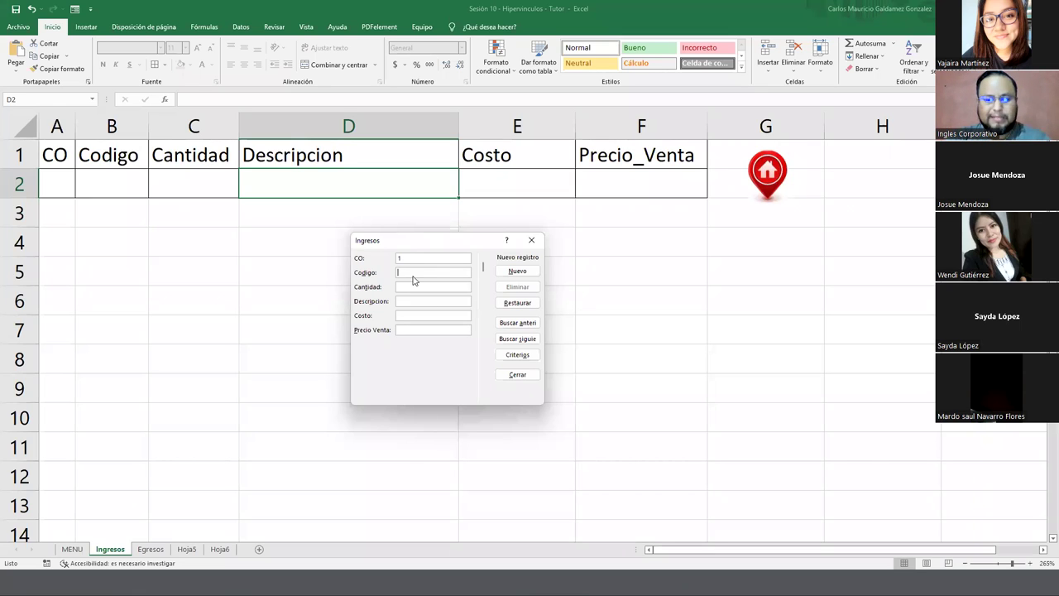
pyautogui.write('109')
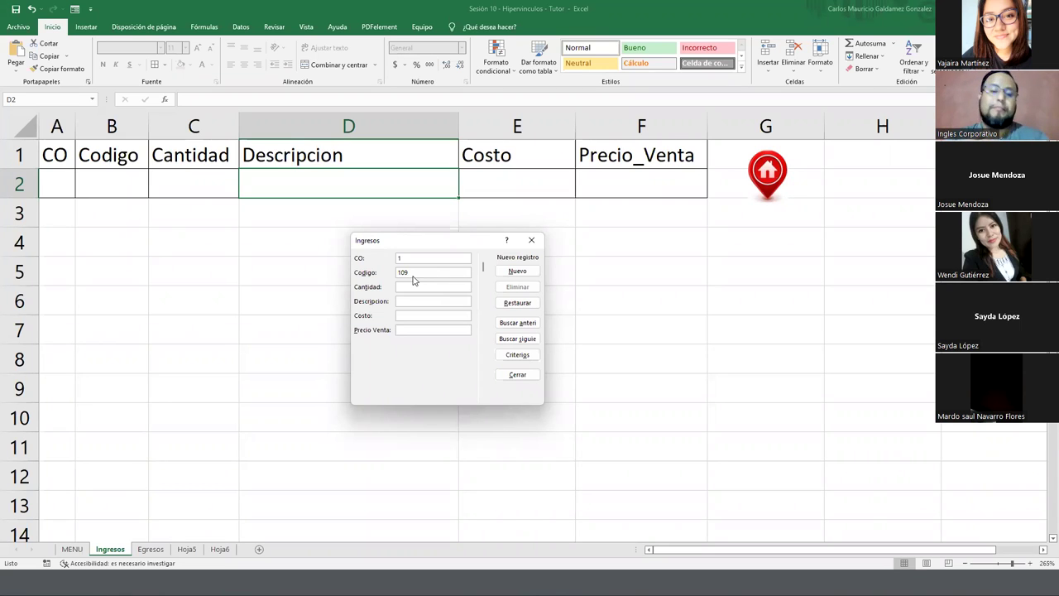
pyautogui.write('20')
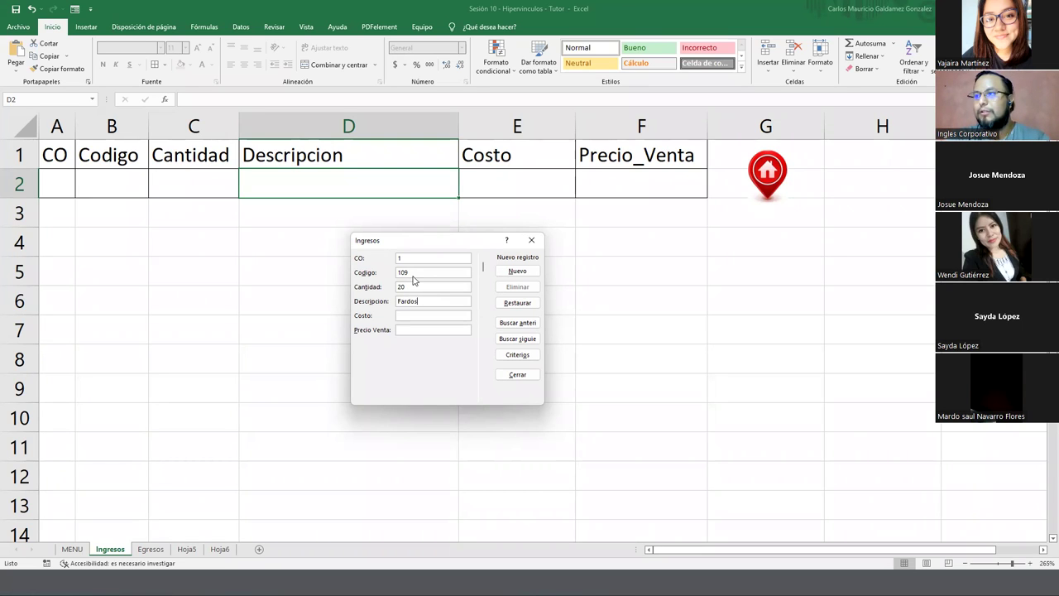
pyautogui.write('Soa')
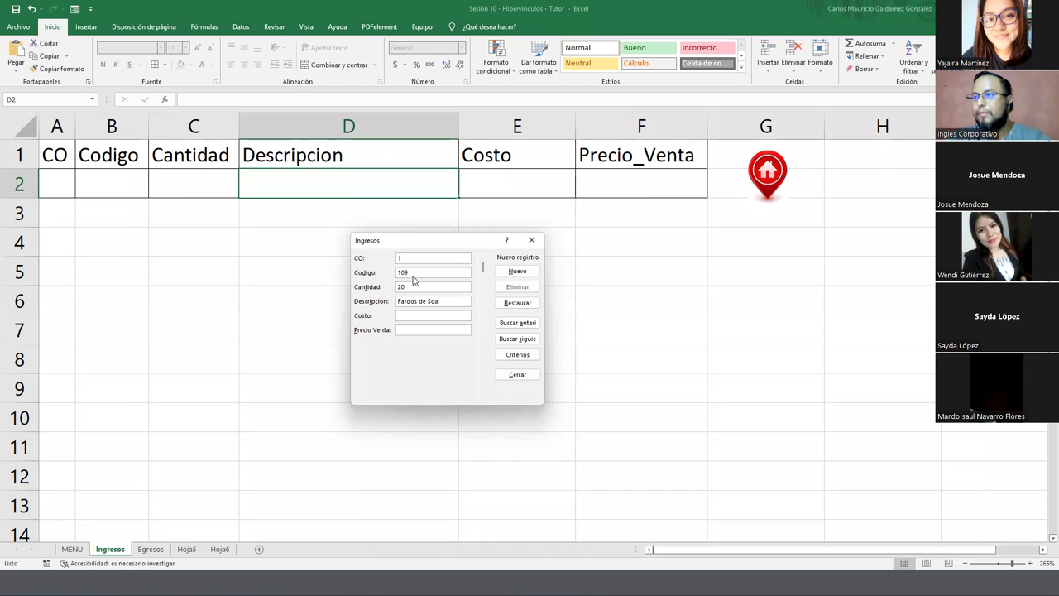
pyautogui.press('BackSpace')
pyautogui.write('Coca Cola')
pyautogui.press('Tab')
pyautogui.write('7.88')
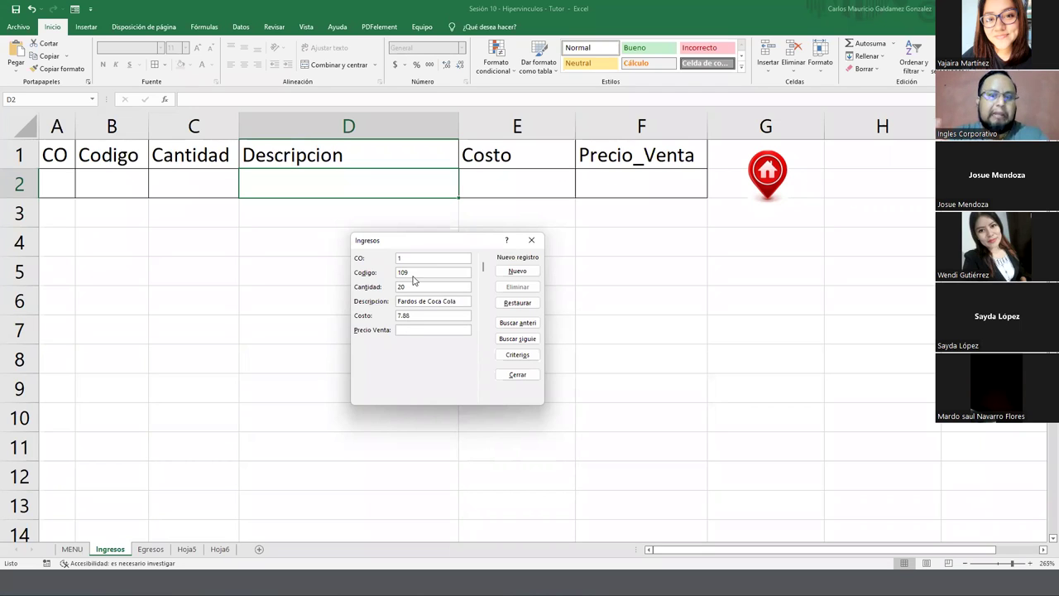
pyautogui.write('9.00')
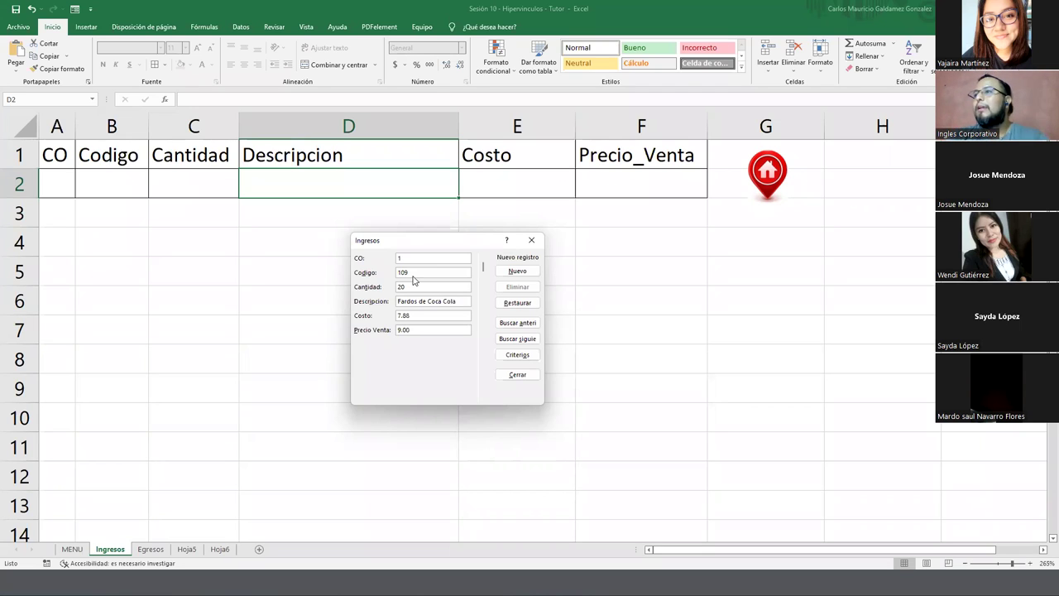
pyautogui.press('Return')
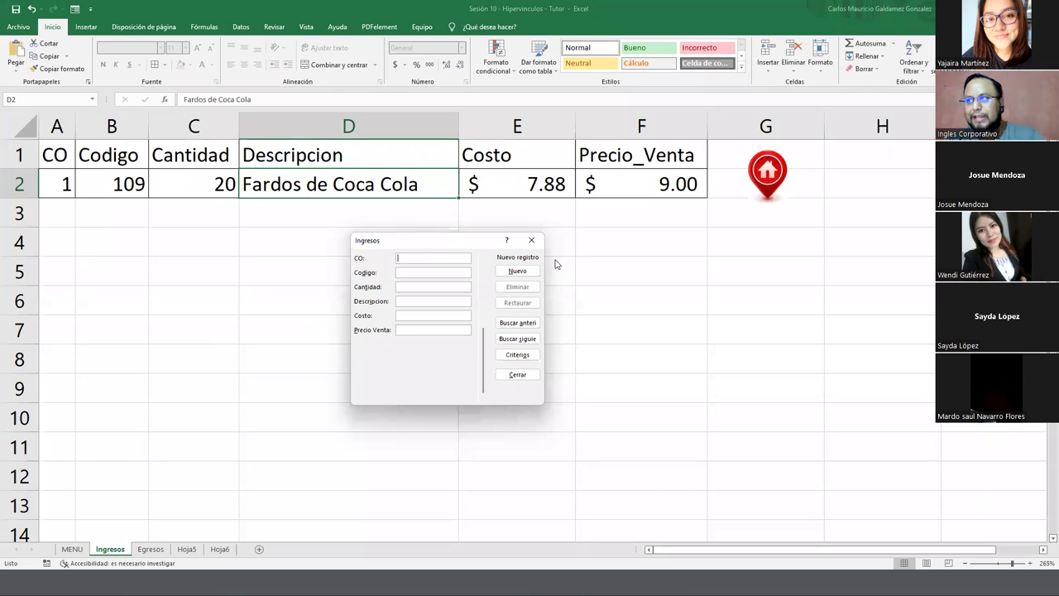
pyautogui.click(531, 240)
# Open the Egresos data form, first rechecking the Ingresos Cantidad value 20
pyautogui.click(148, 550)
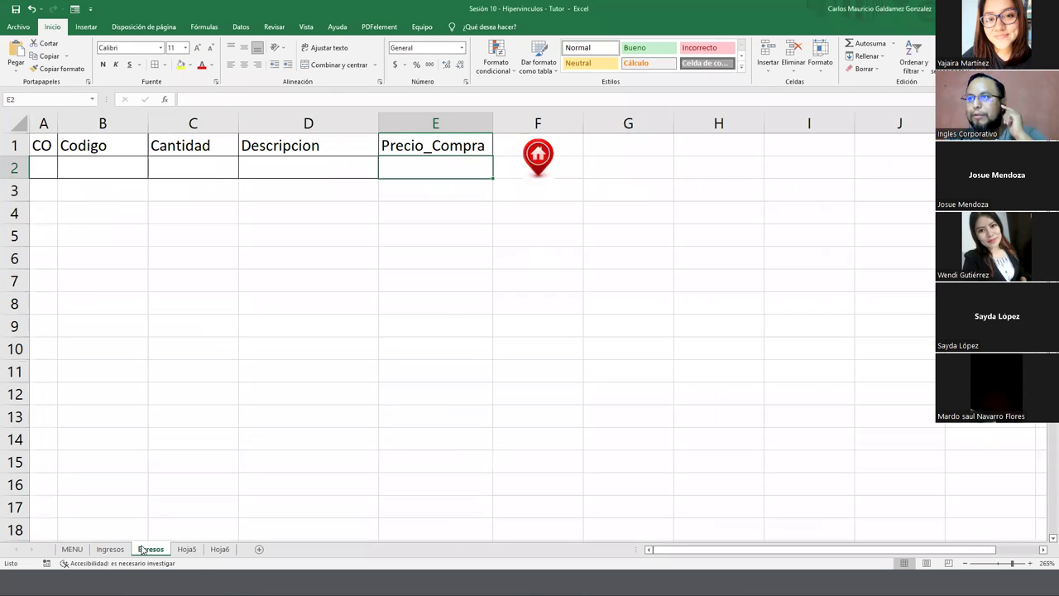
pyautogui.click(31, 172)
pyautogui.click(941, 56)
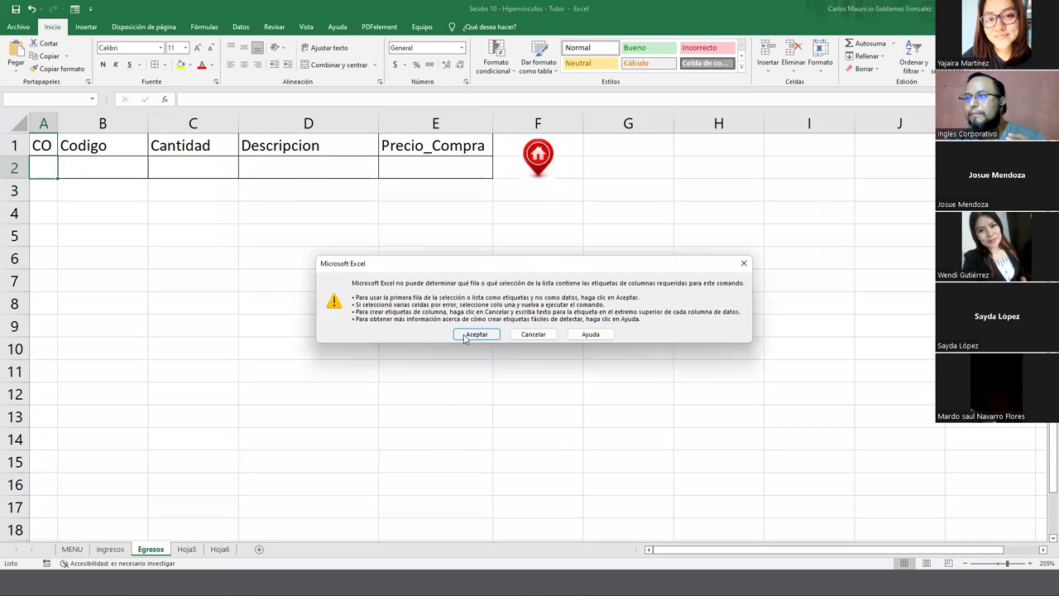
pyautogui.click(465, 336)
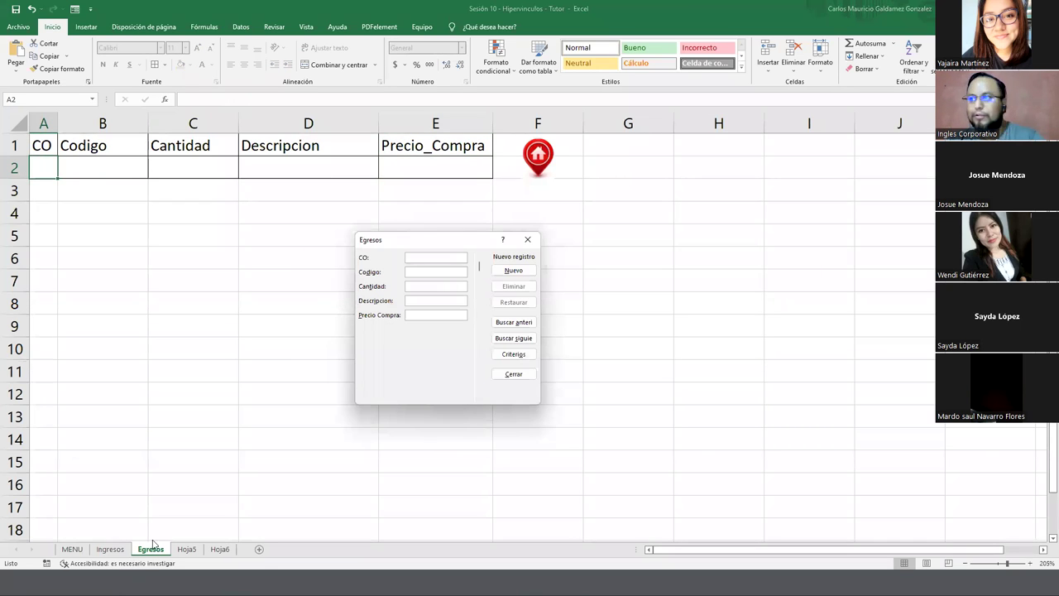
pyautogui.press('Escape')
pyautogui.click(110, 549)
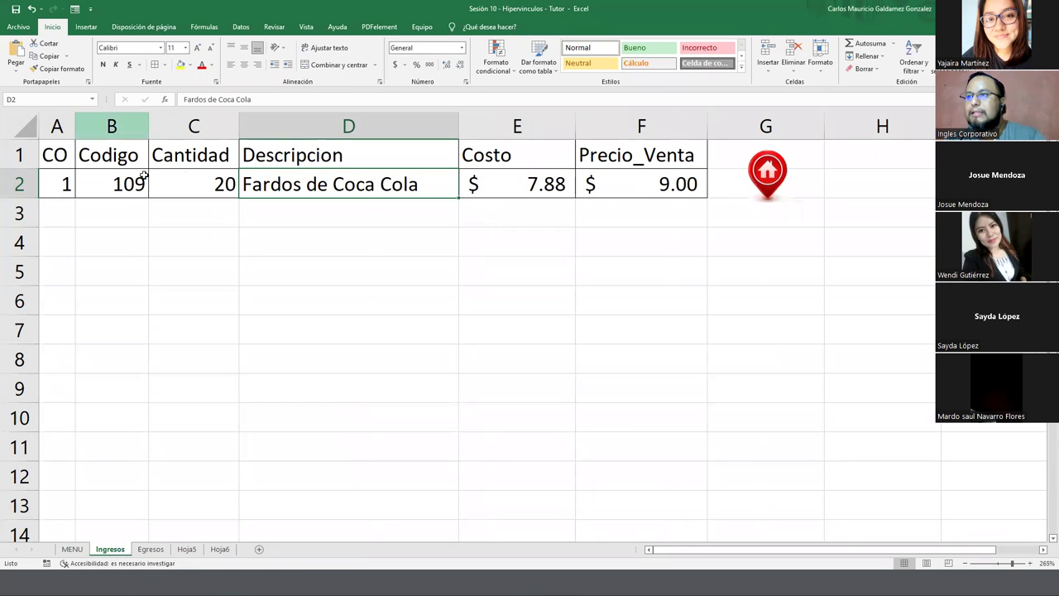
pyautogui.click(204, 184)
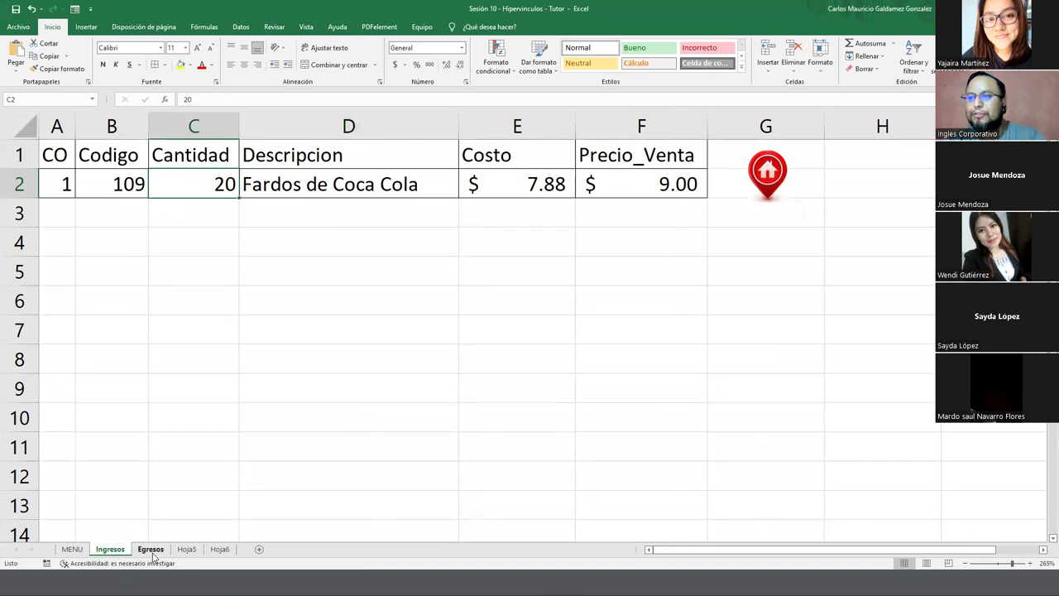
pyautogui.click(151, 549)
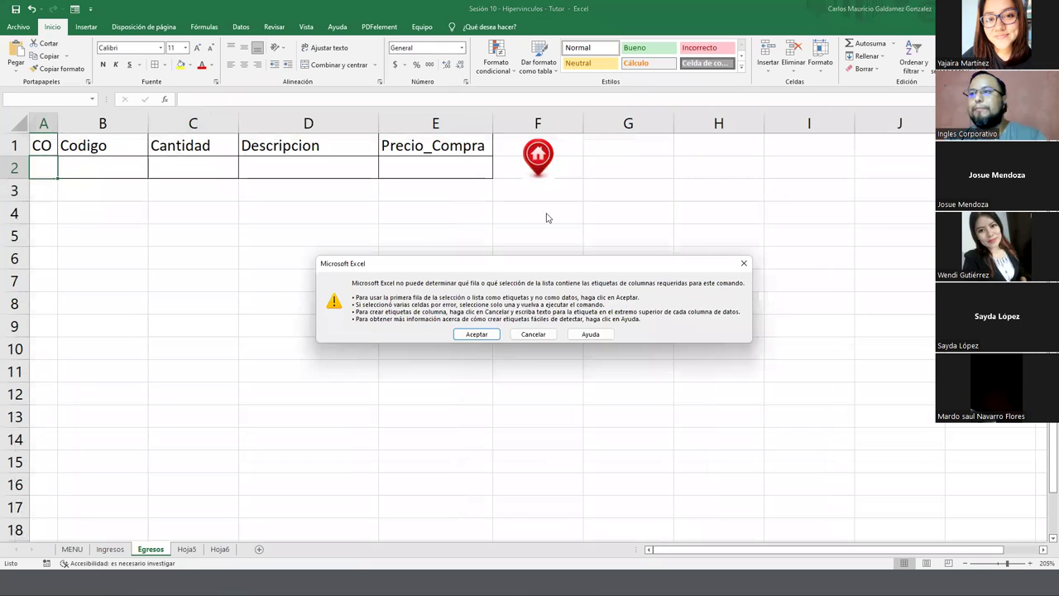
pyautogui.click(468, 335)
# Add the Egresos record CO 1, code 109, 5 Faldos de Coca cola at $9.00
pyautogui.write('1')
pyautogui.write('Faldos de Coca cola')
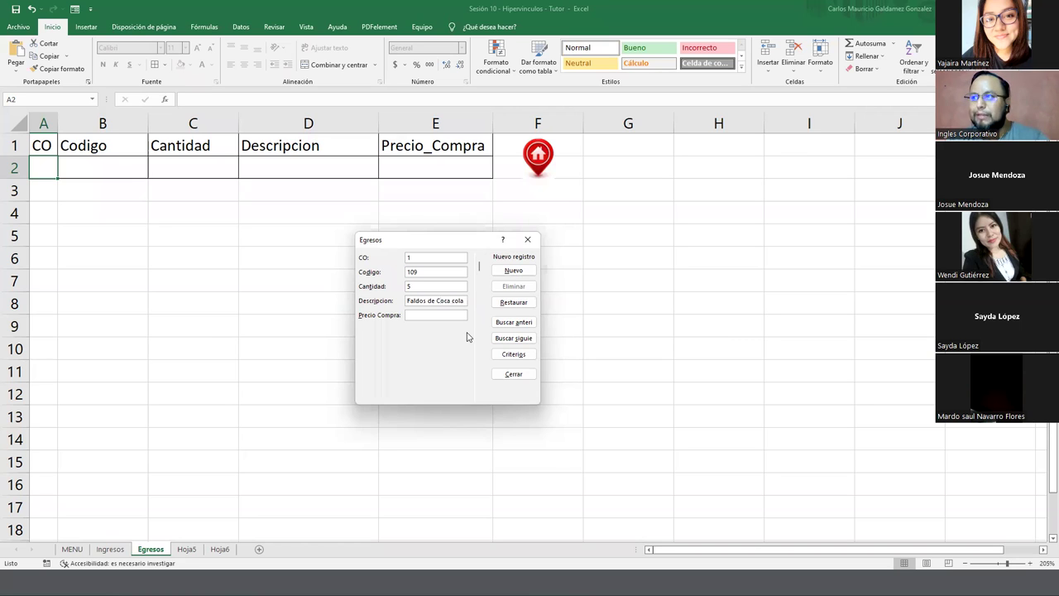
pyautogui.write('9.00')
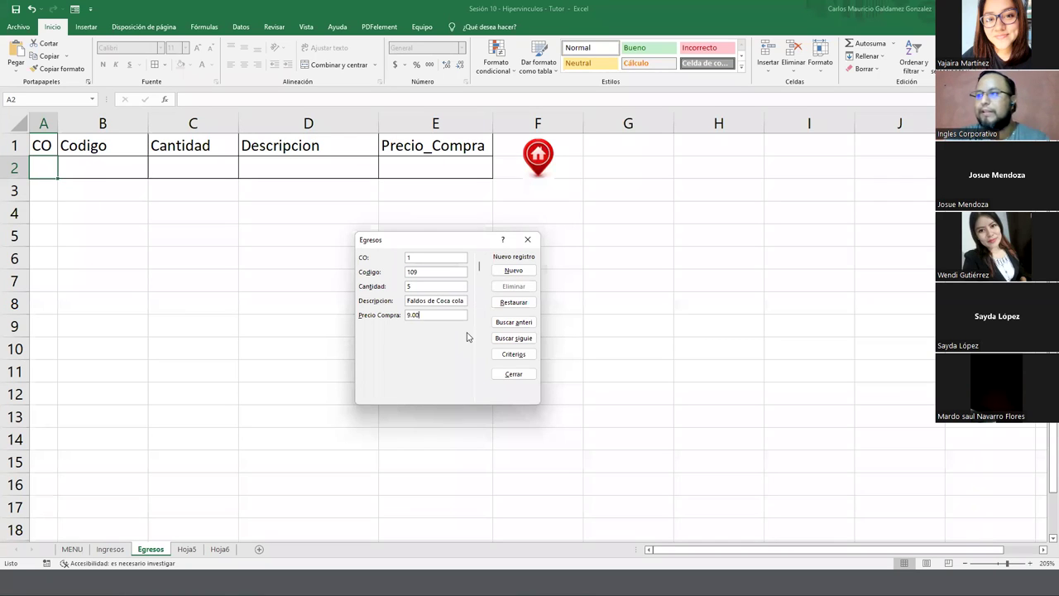
pyautogui.press('Return')
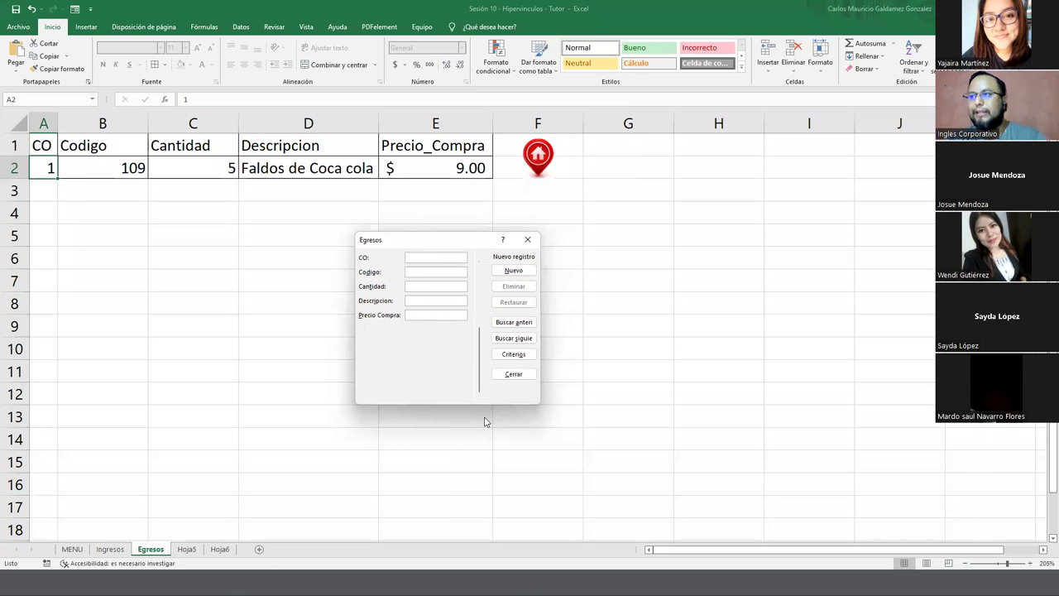
pyautogui.click(510, 374)
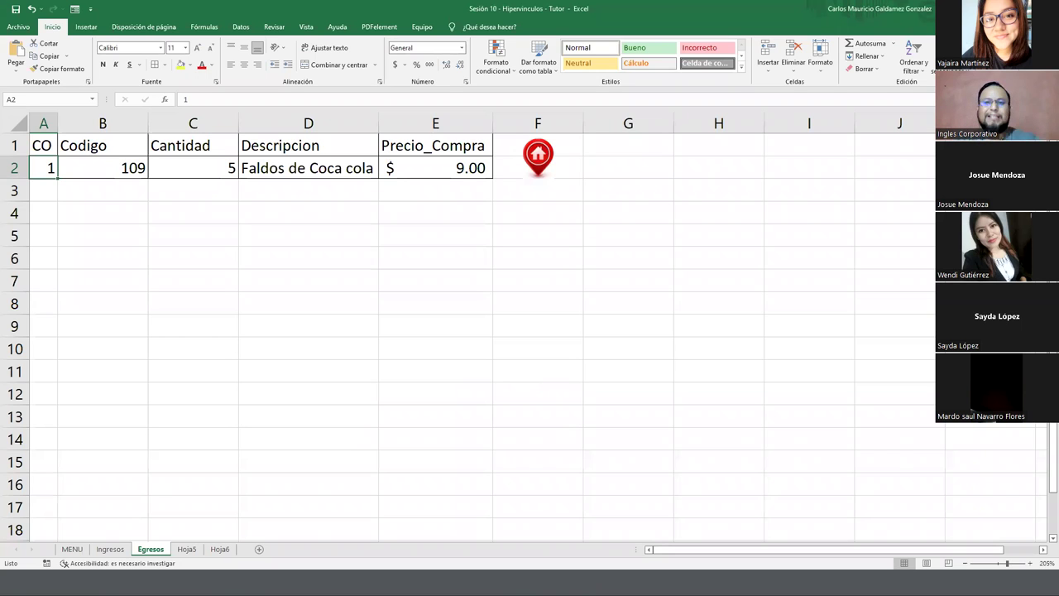
# Compare the Ingresos and Egresos Cantidad values, look at Hoja5, then return to Ingresos
pyautogui.click(110, 548)
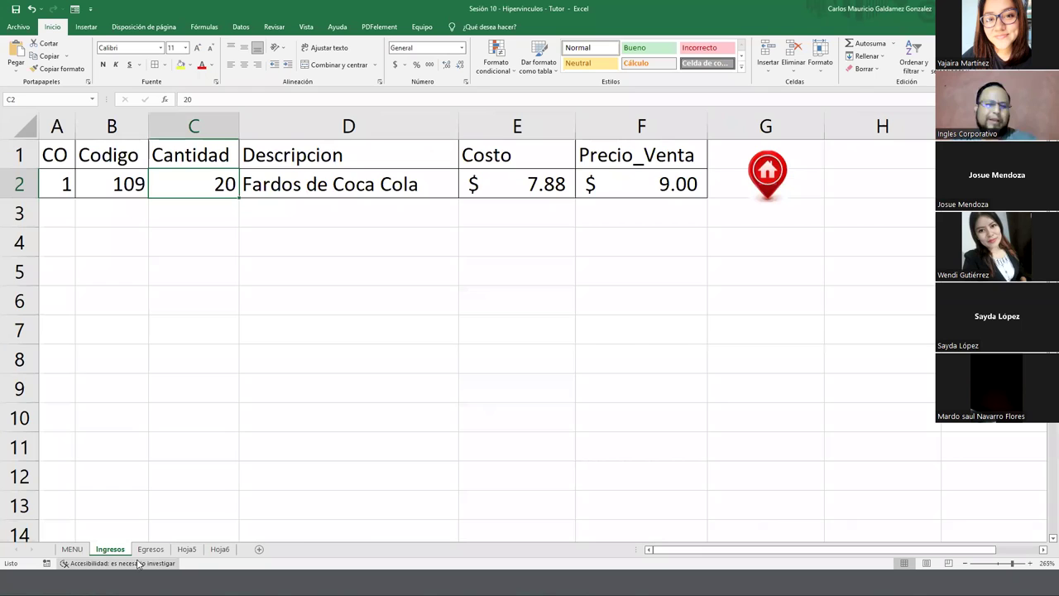
pyautogui.click(145, 550)
pyautogui.click(116, 550)
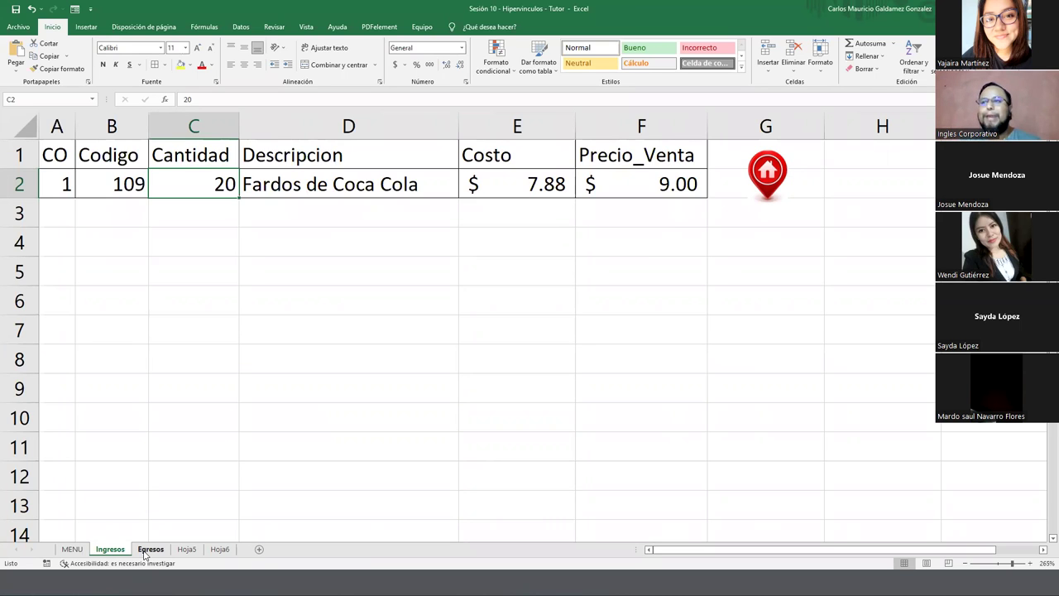
pyautogui.click(149, 548)
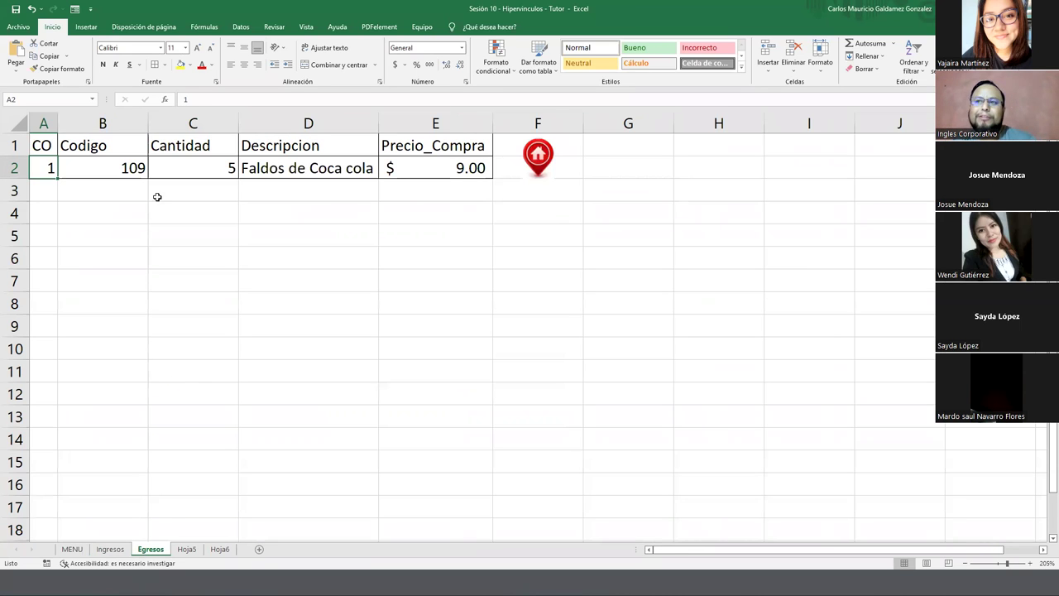
pyautogui.click(198, 173)
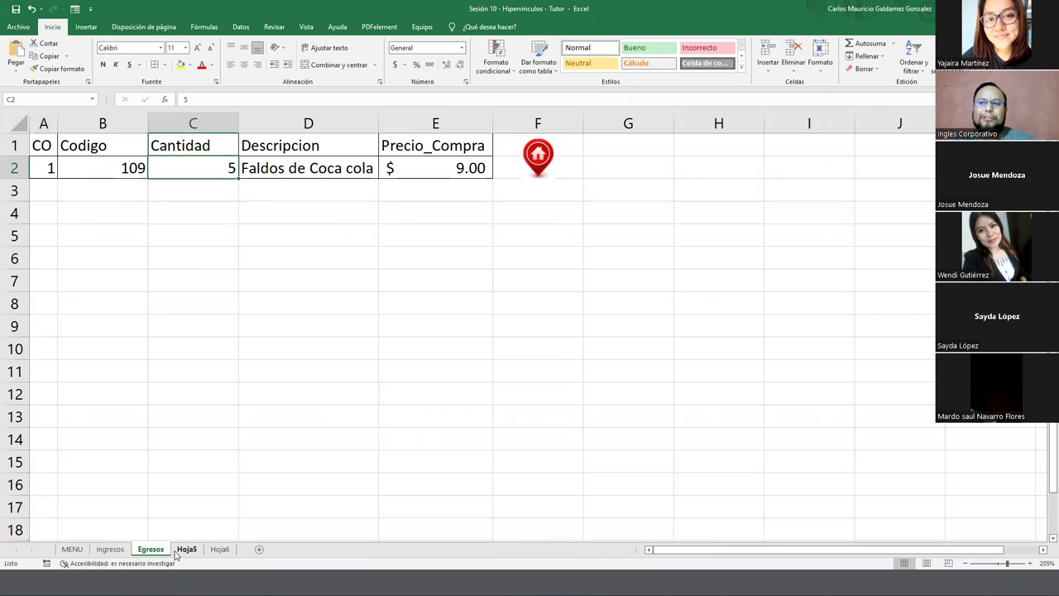
pyautogui.click(177, 551)
pyautogui.doubleClick(185, 549)
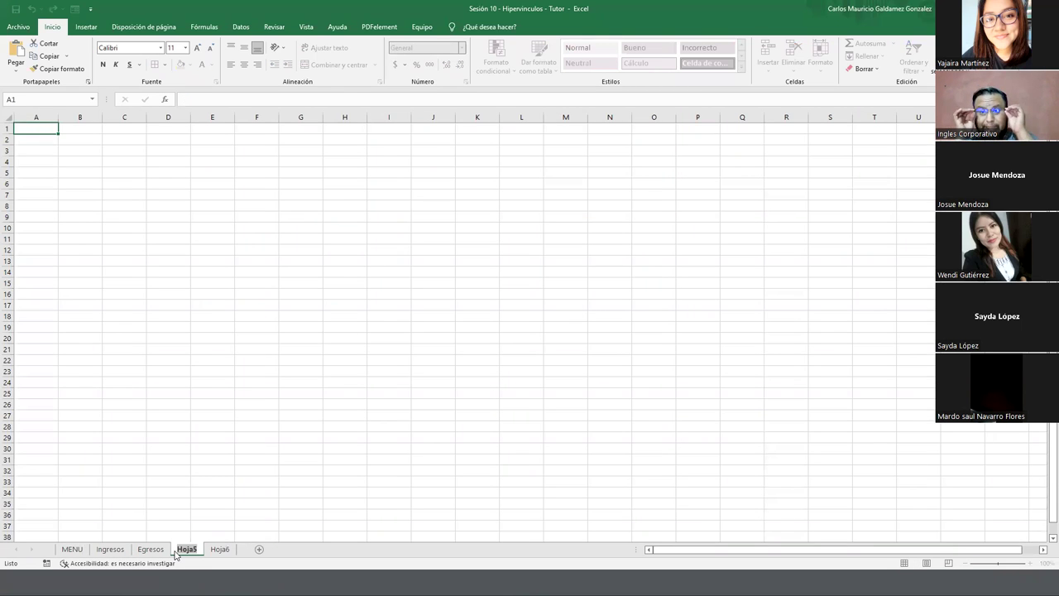
pyautogui.click(124, 548)
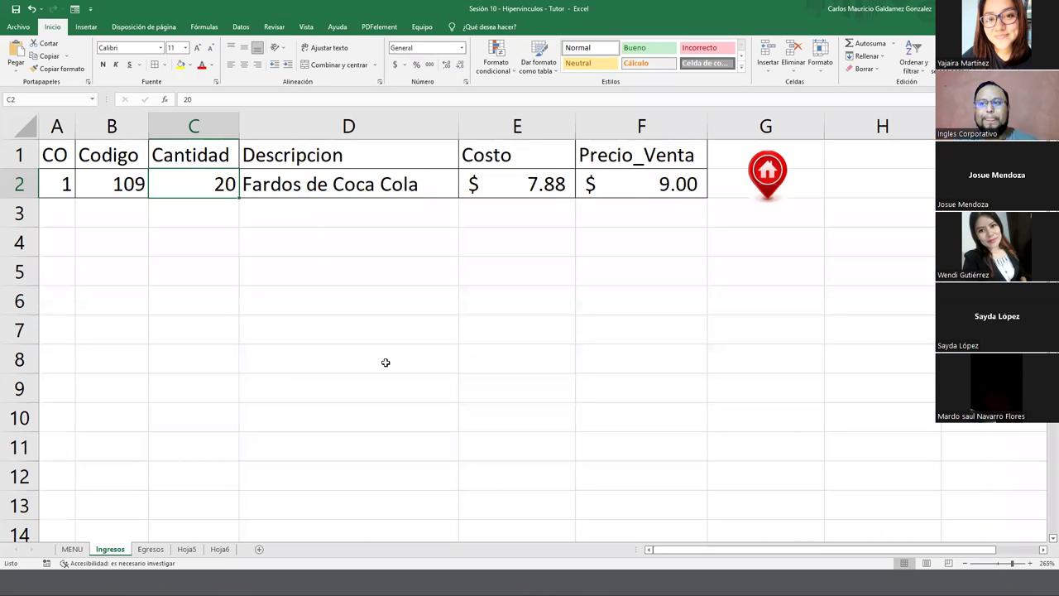
# Rename the Hoja5 sheet to Inventario
pyautogui.click(152, 550)
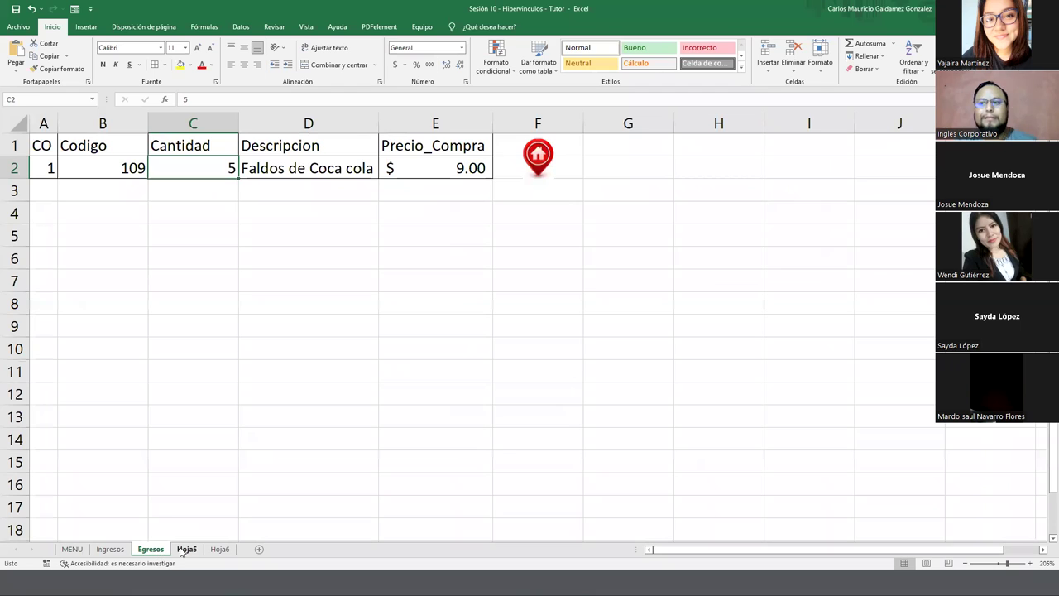
pyautogui.click(184, 549)
pyautogui.write('Inventario')
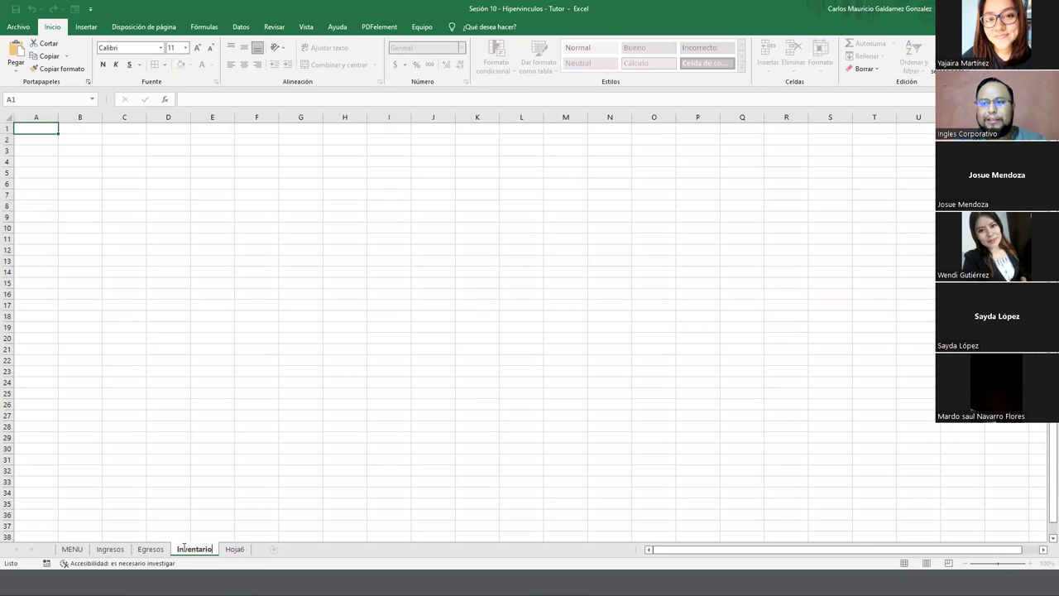
# Rename the Hoja6 sheet to Informe, then go back to the Ingresos sheet
pyautogui.click(235, 550)
pyautogui.doubleClick(236, 549)
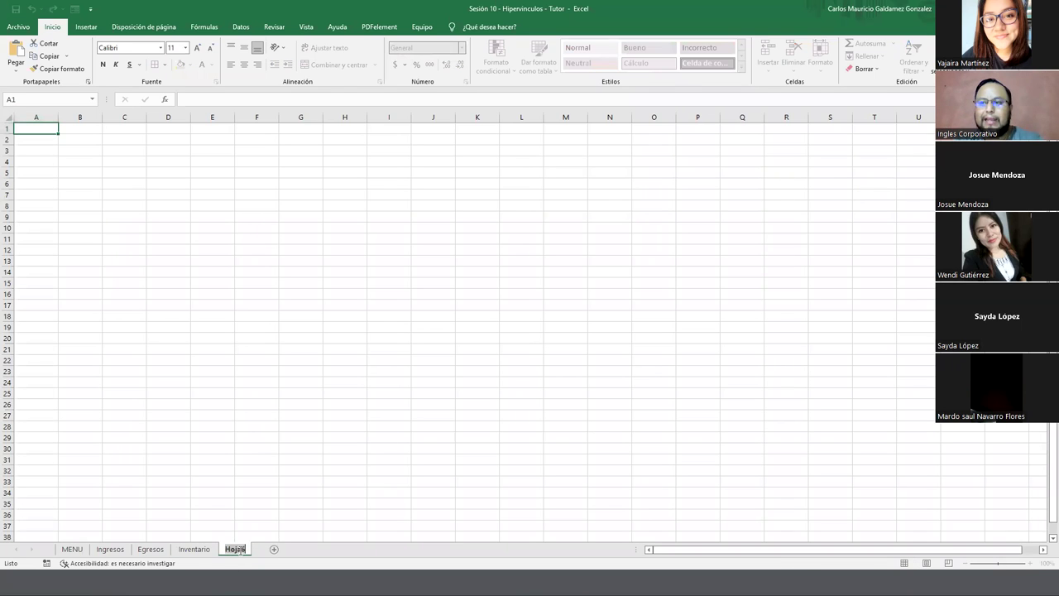
pyautogui.write('Informe')
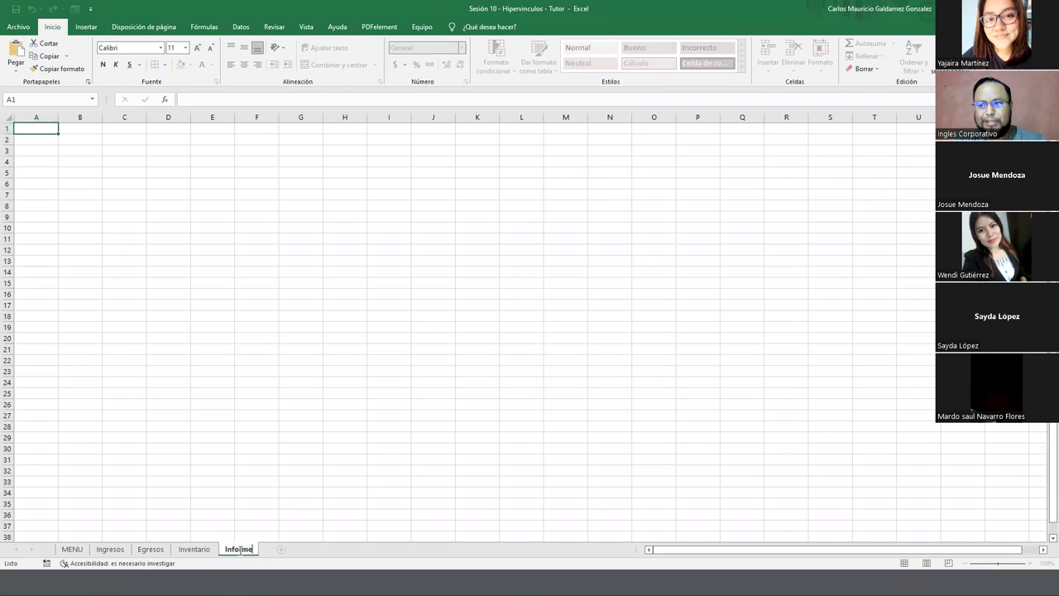
pyautogui.press('Return')
pyautogui.click(193, 551)
pyautogui.click(148, 552)
pyautogui.click(111, 549)
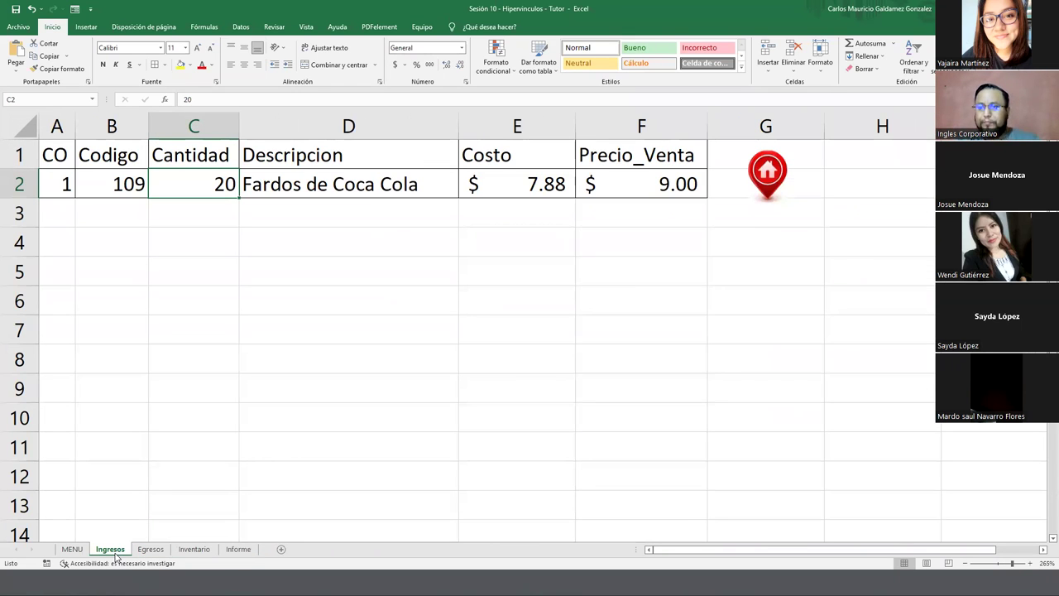
# Glance at the empty Inventario sheet, then select the third and fourth blank arrows on MENU
pyautogui.click(194, 549)
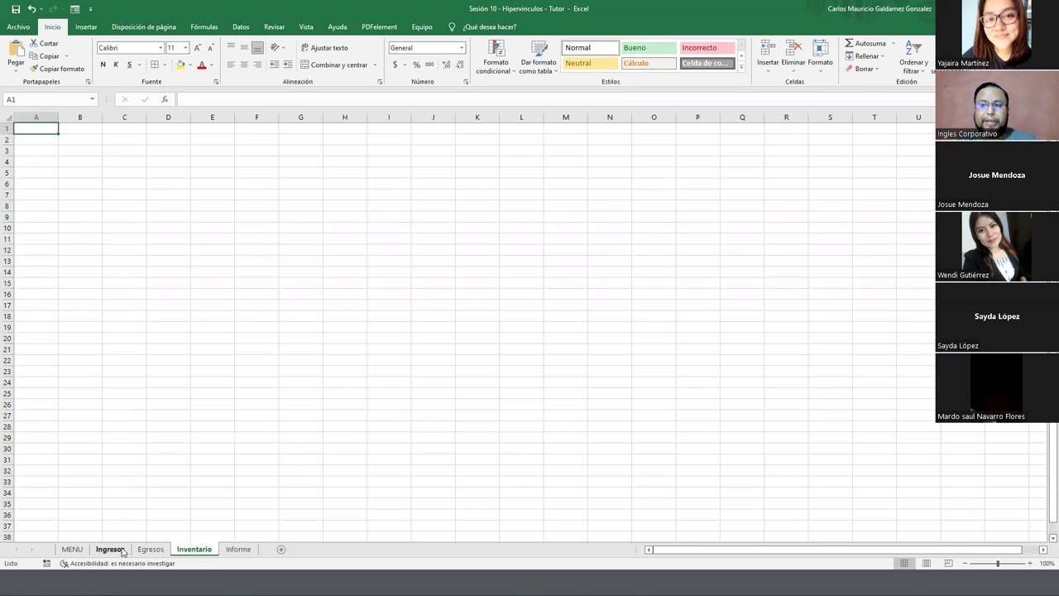
pyautogui.click(110, 549)
pyautogui.click(83, 550)
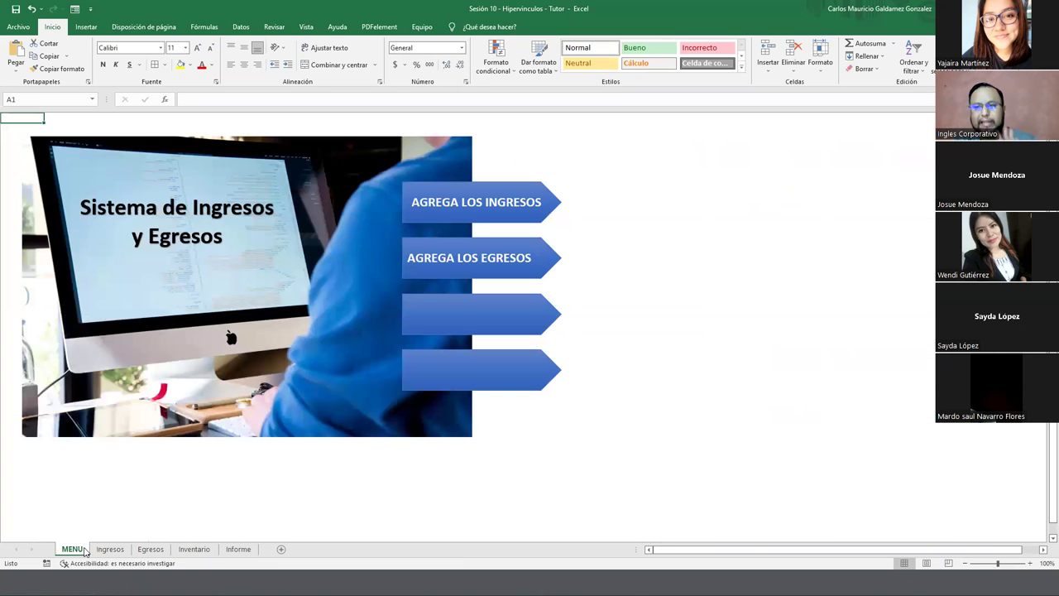
pyautogui.click(203, 553)
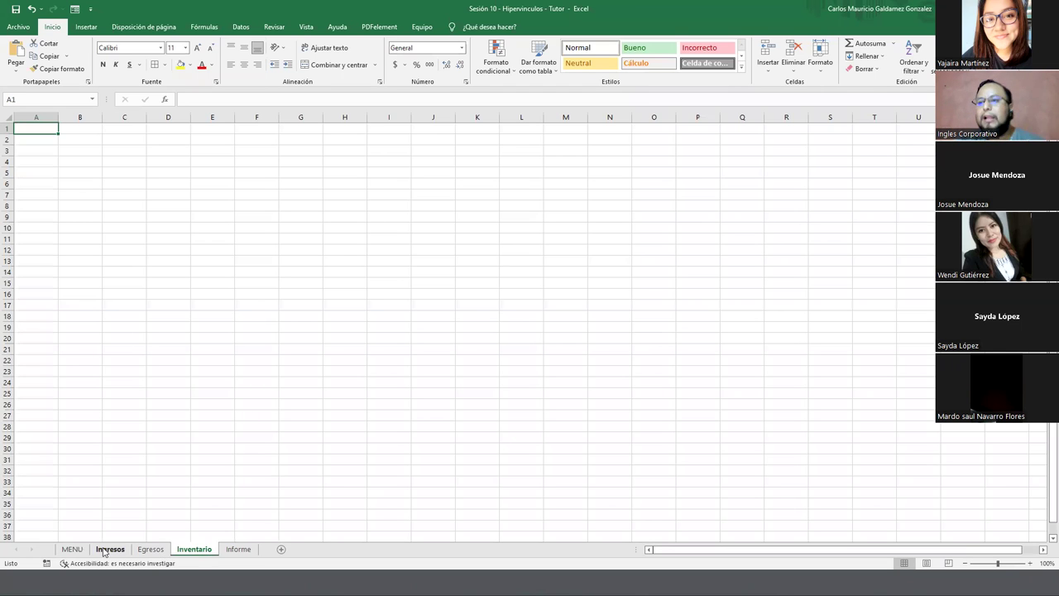
pyautogui.click(72, 549)
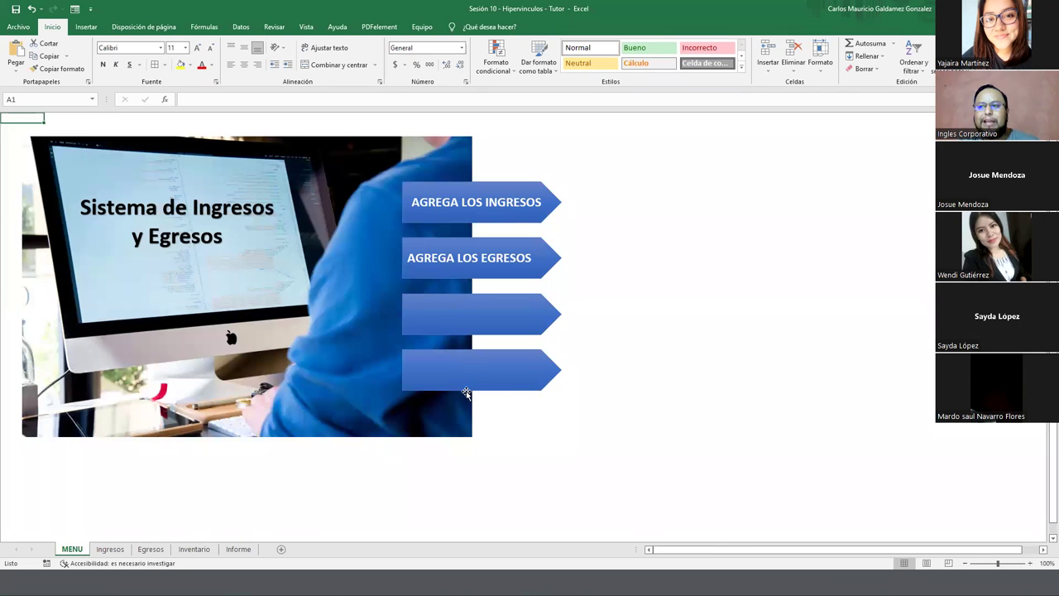
pyautogui.click(475, 308)
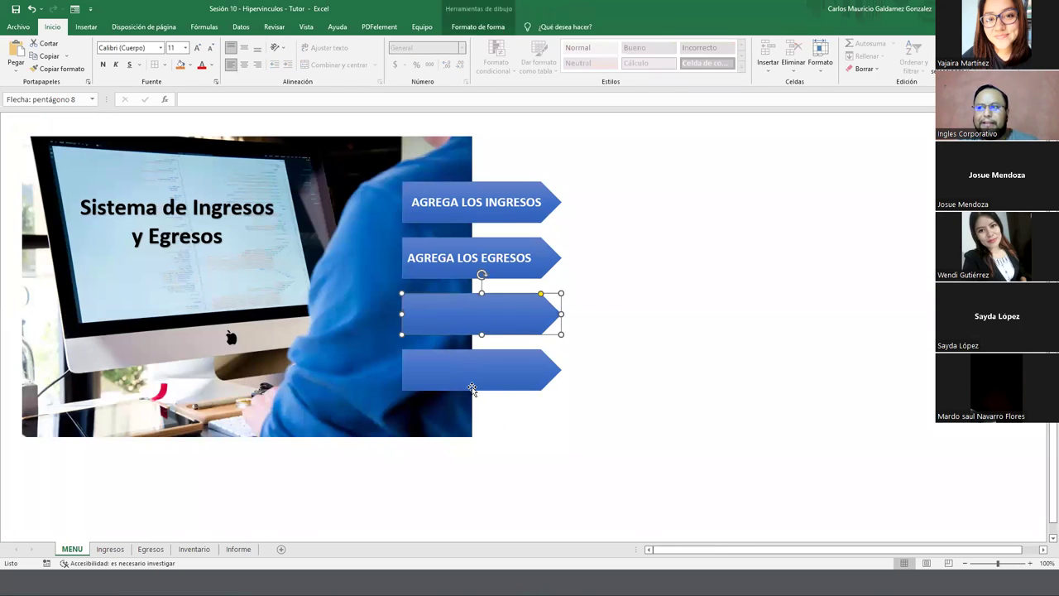
pyautogui.click(471, 376)
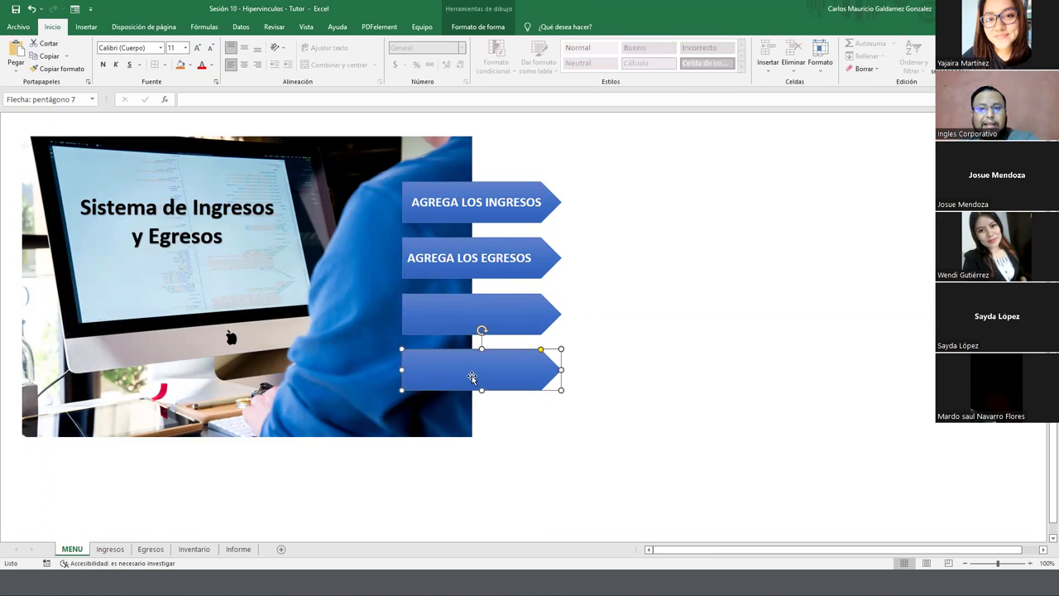
# Flip through the Inventario, Informe, Egresos and MENU sheets
pyautogui.click(193, 550)
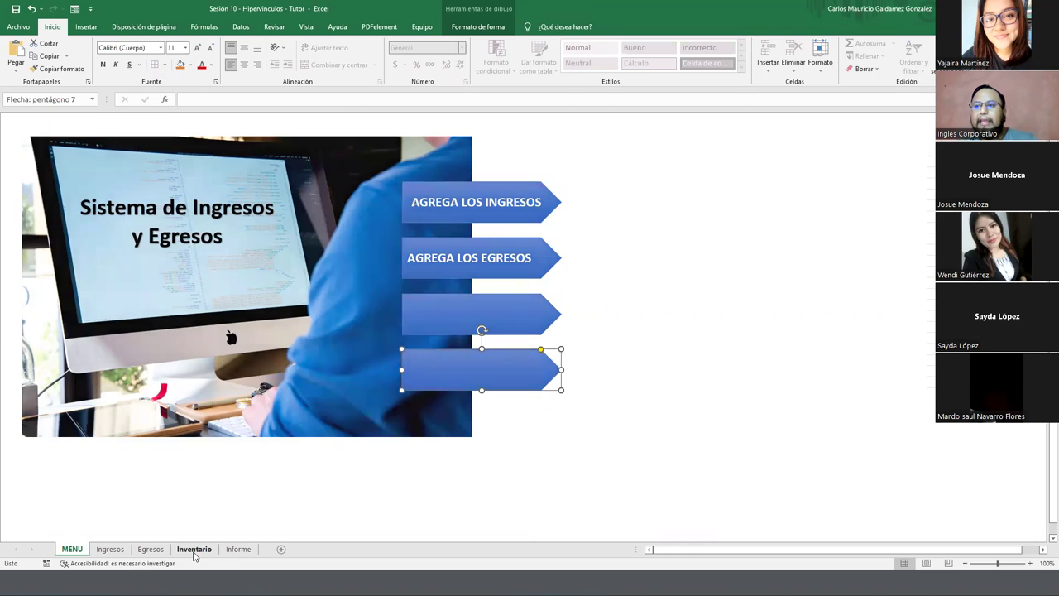
pyautogui.click(237, 549)
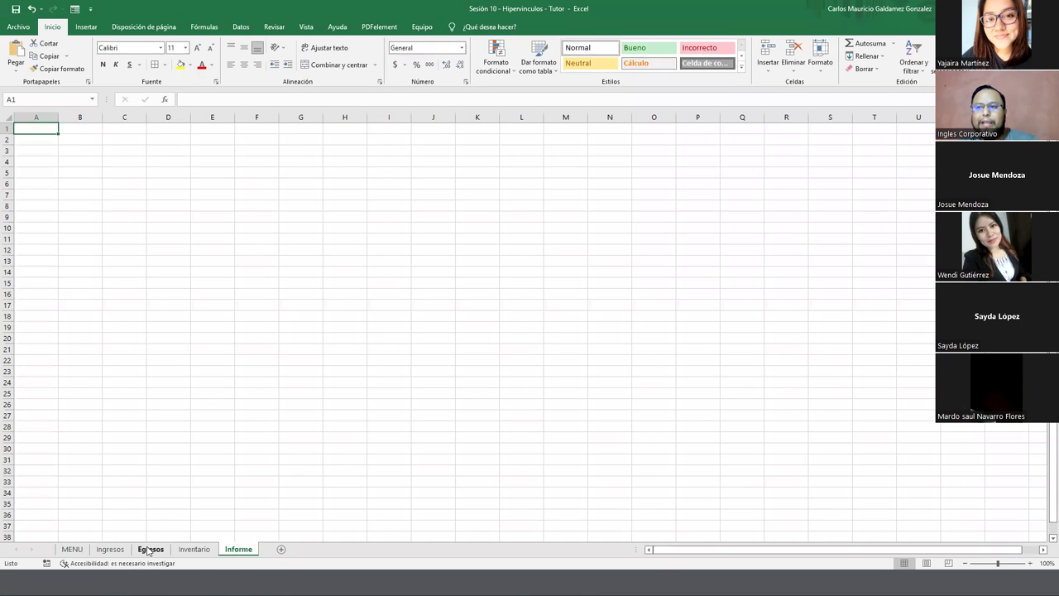
pyautogui.click(151, 549)
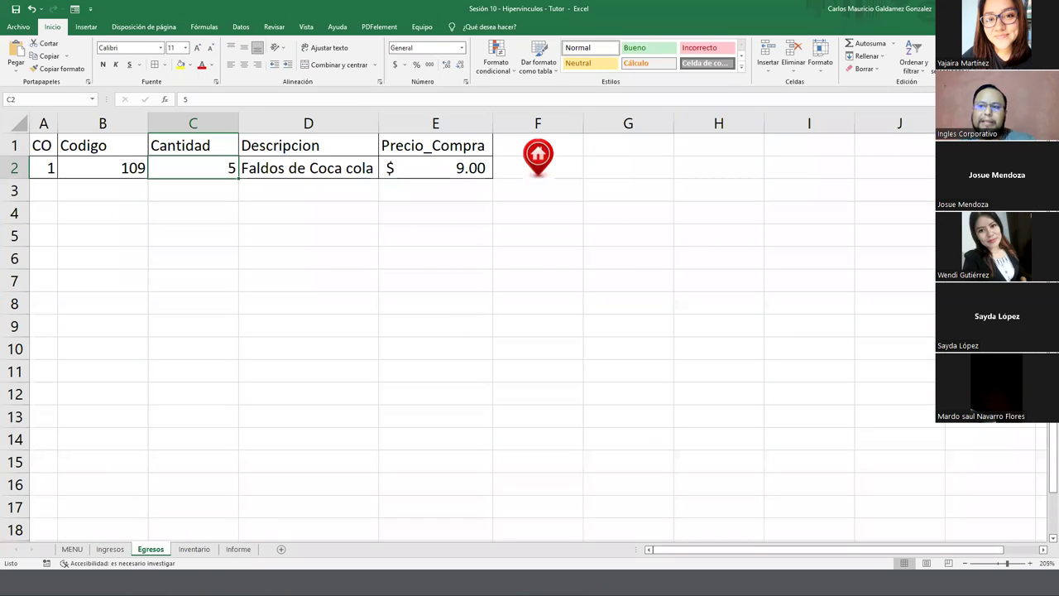
pyautogui.click(193, 549)
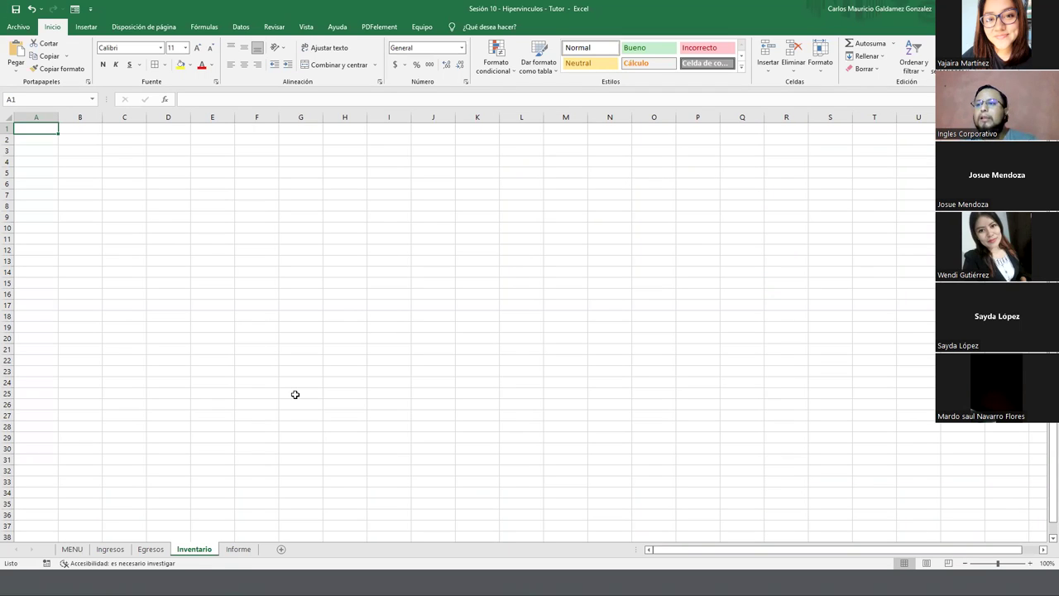
pyautogui.click(229, 552)
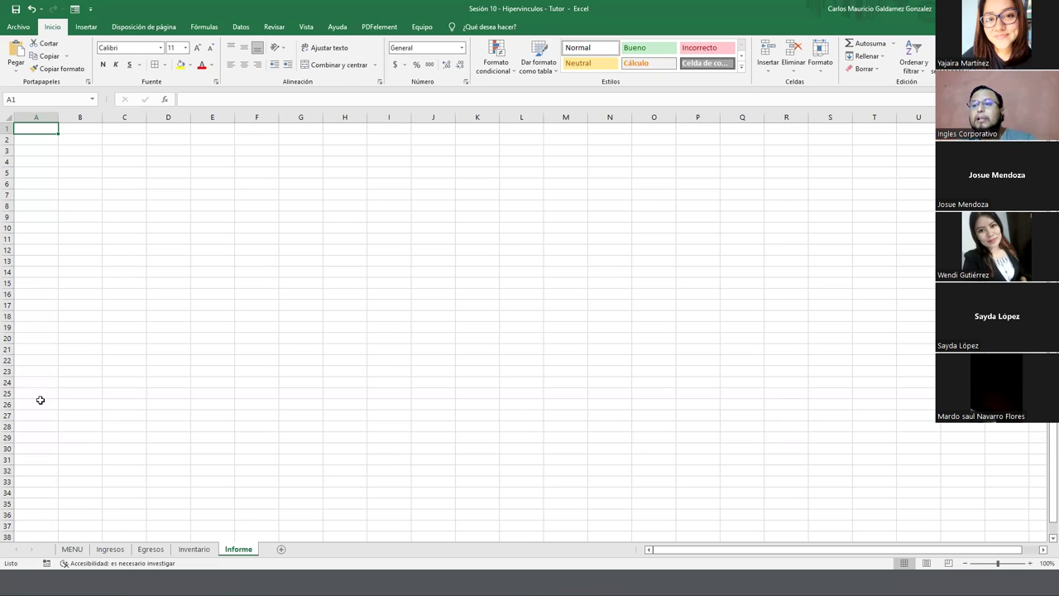
pyautogui.click(72, 549)
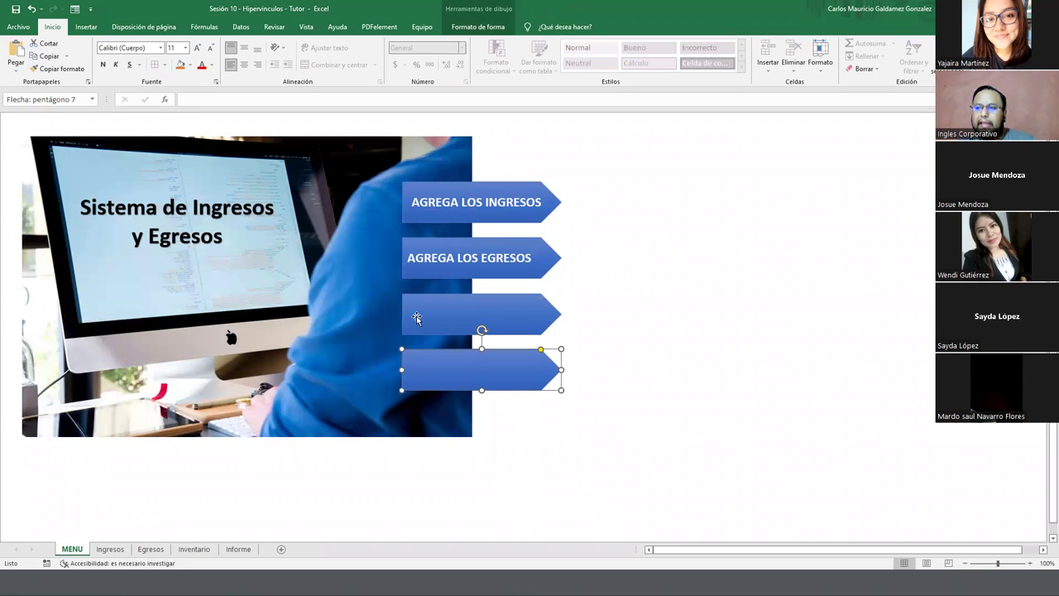
pyautogui.click(181, 551)
pyautogui.click(599, 178)
pyautogui.click(68, 550)
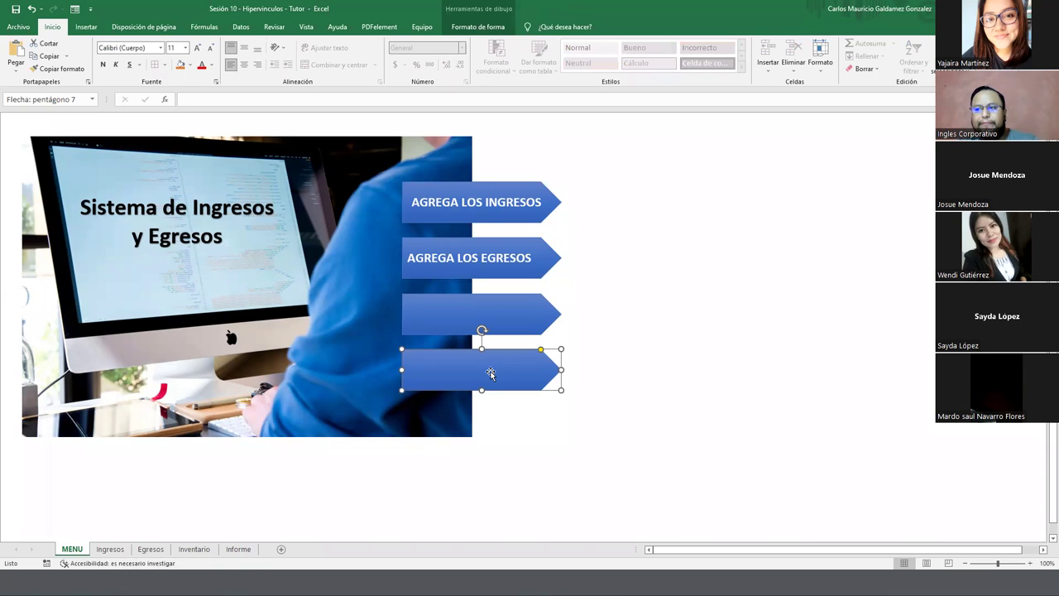
# Cycle through Informe, MENU and Inventario, ending on the Ingresos table
pyautogui.click(232, 551)
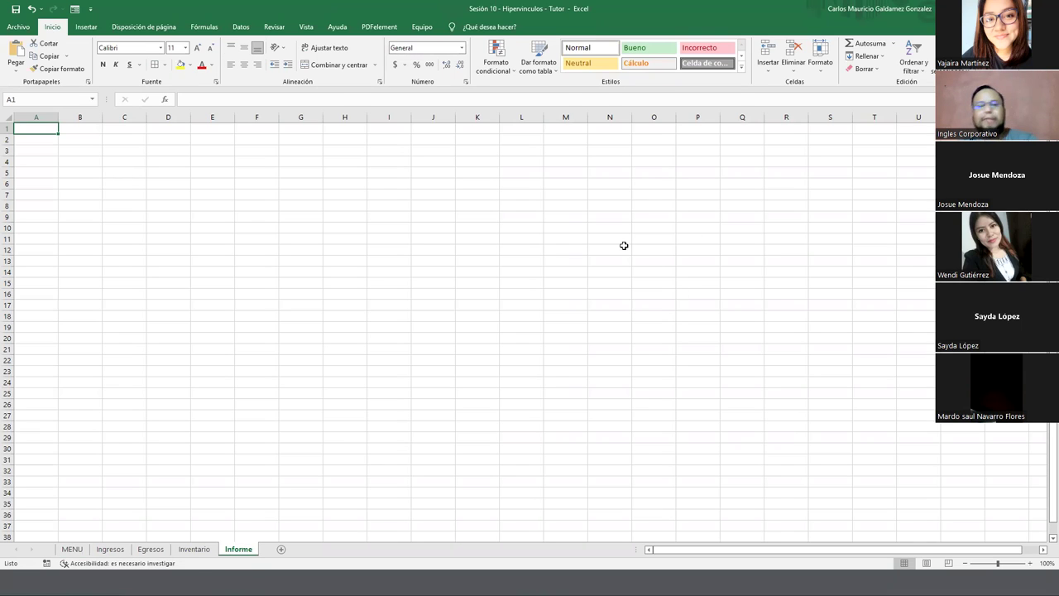
pyautogui.click(81, 536)
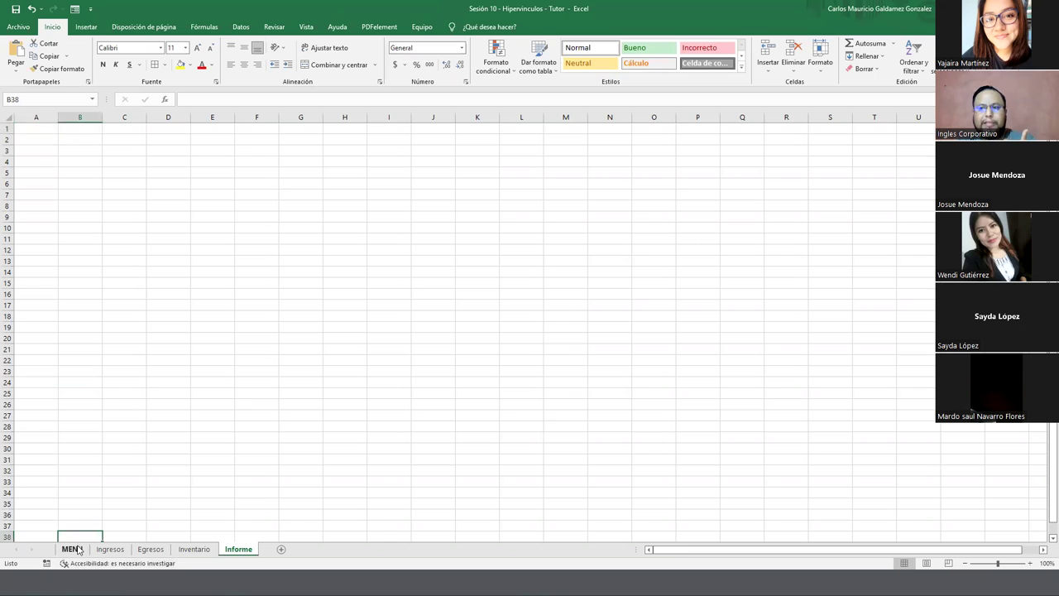
pyautogui.click(72, 550)
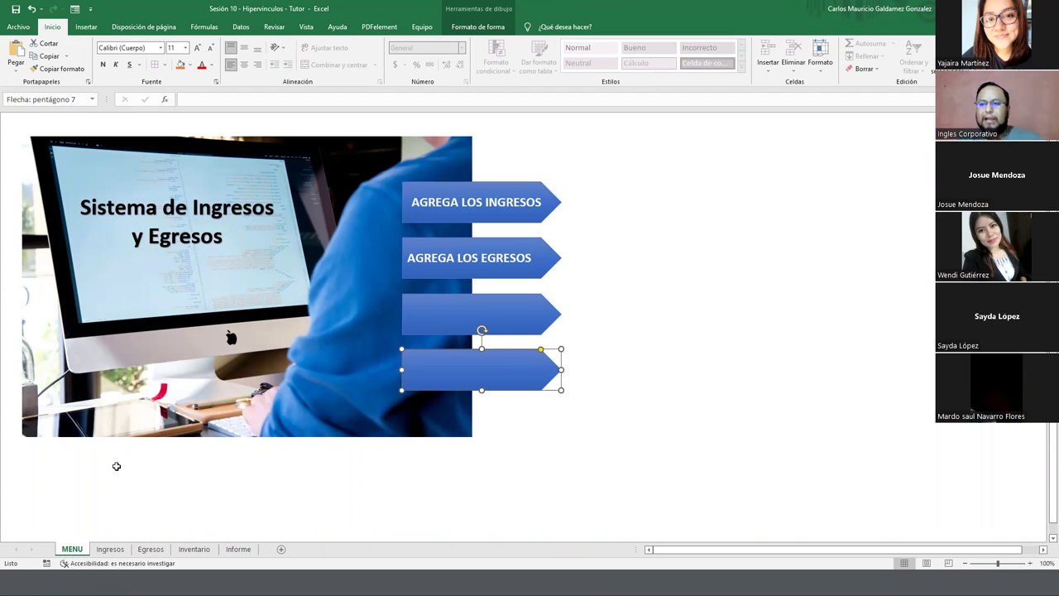
pyautogui.click(196, 550)
pyautogui.click(233, 551)
pyautogui.click(197, 550)
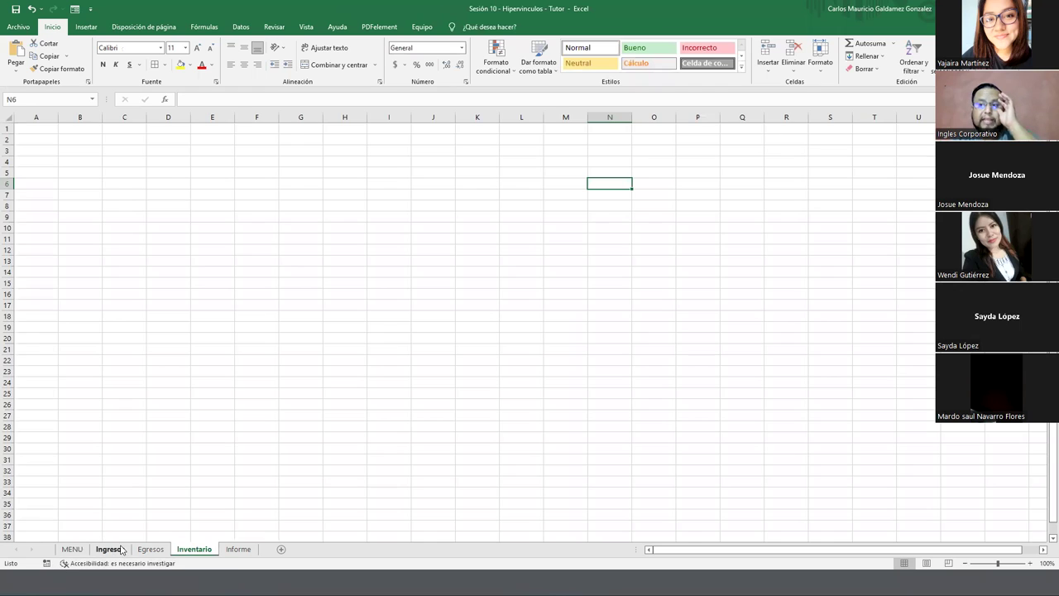
pyautogui.click(120, 549)
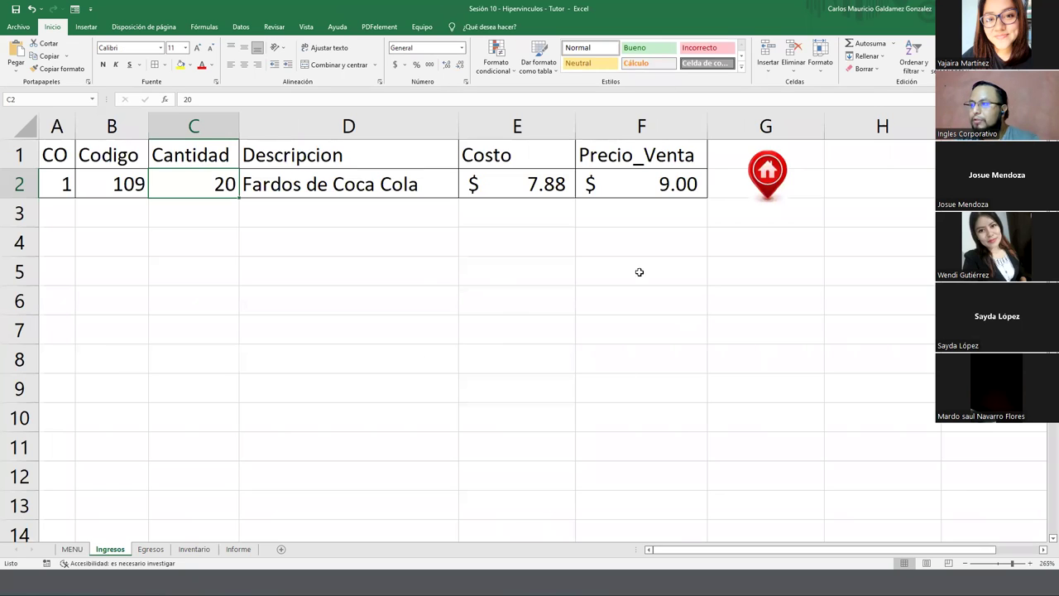
# Hide the gridlines, headings and formula bar, then show them all again
pyautogui.click(306, 26)
pyautogui.click(177, 63)
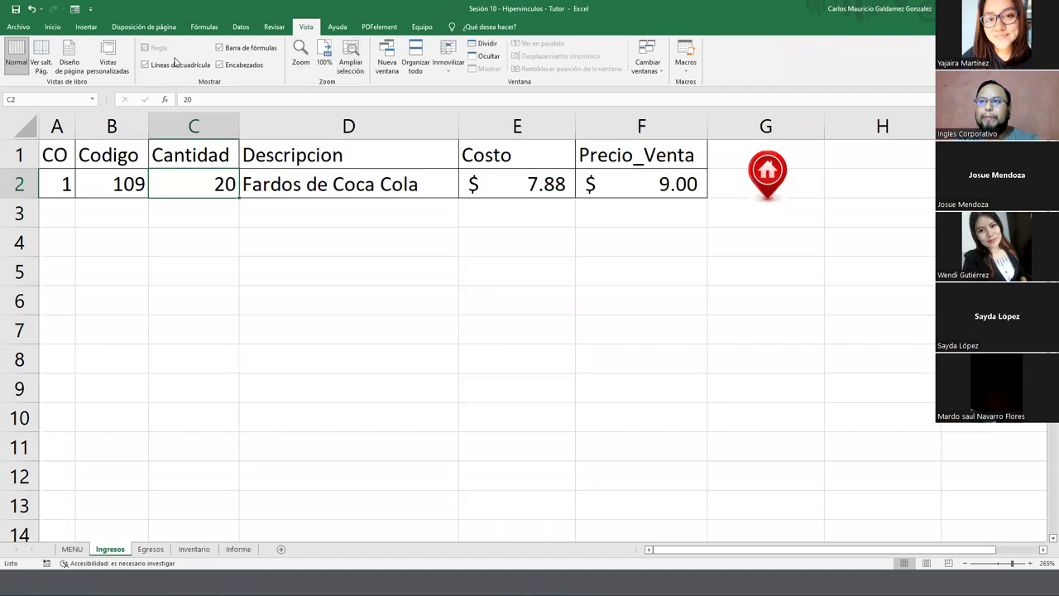
pyautogui.click(226, 70)
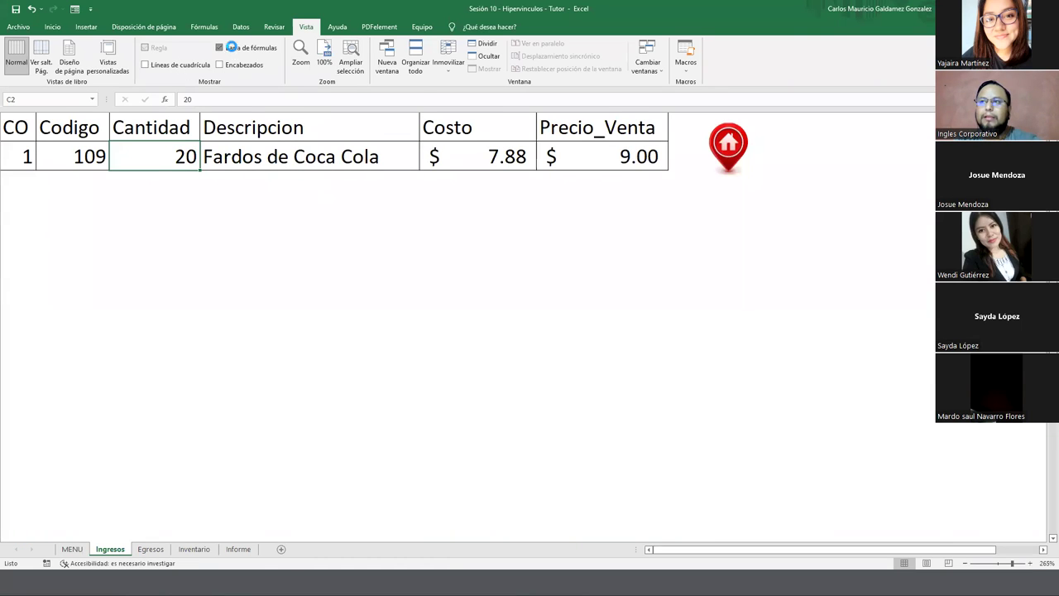
pyautogui.click(219, 48)
pyautogui.click(230, 55)
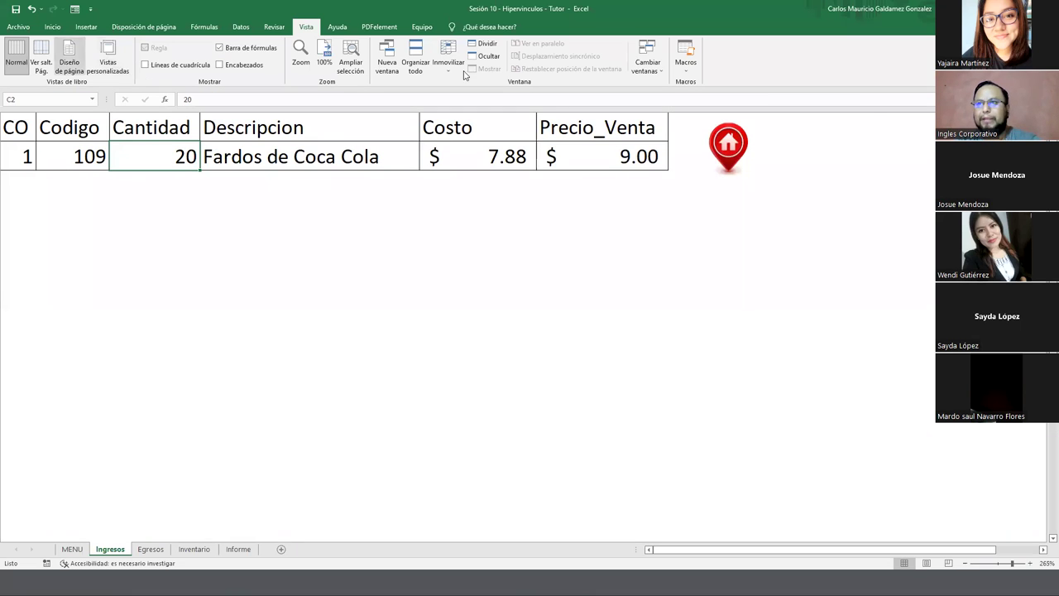
pyautogui.click(174, 66)
pyautogui.click(223, 67)
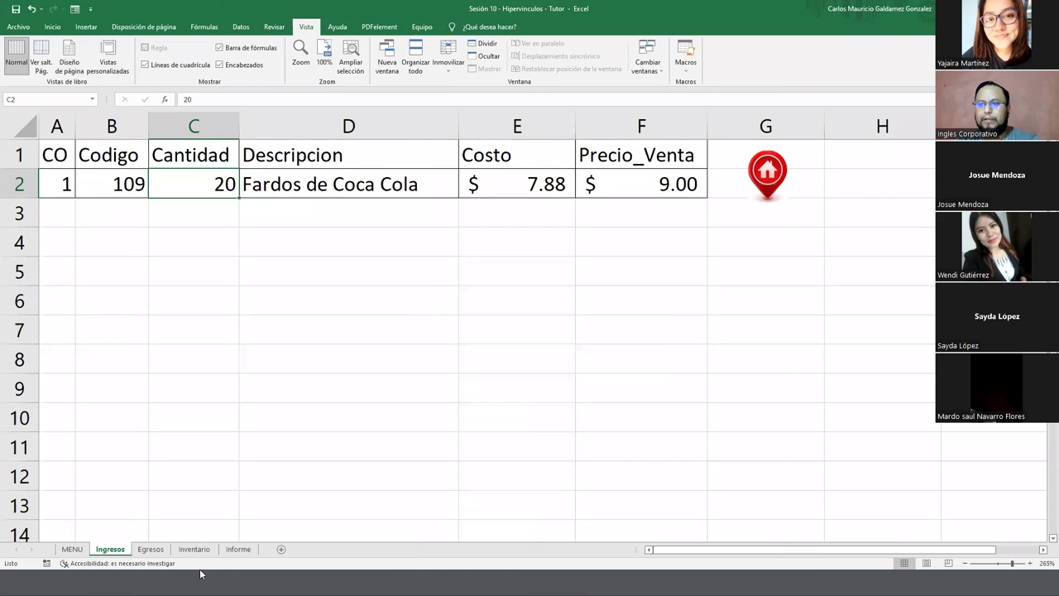
# Go to the MENU sheet, deselect the arrow shape and save the workbook
pyautogui.click(73, 550)
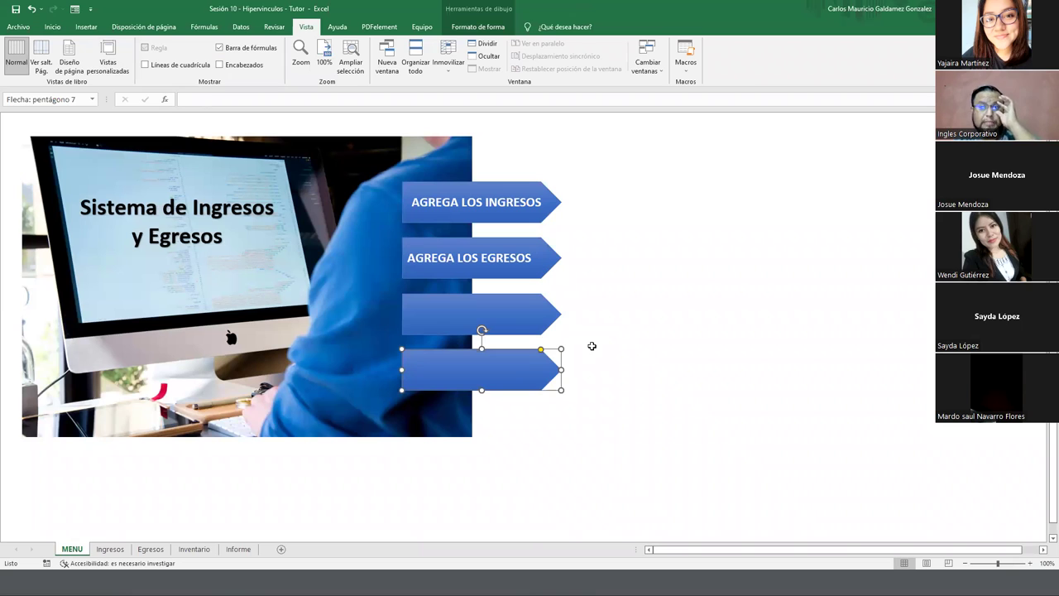
pyautogui.click(631, 239)
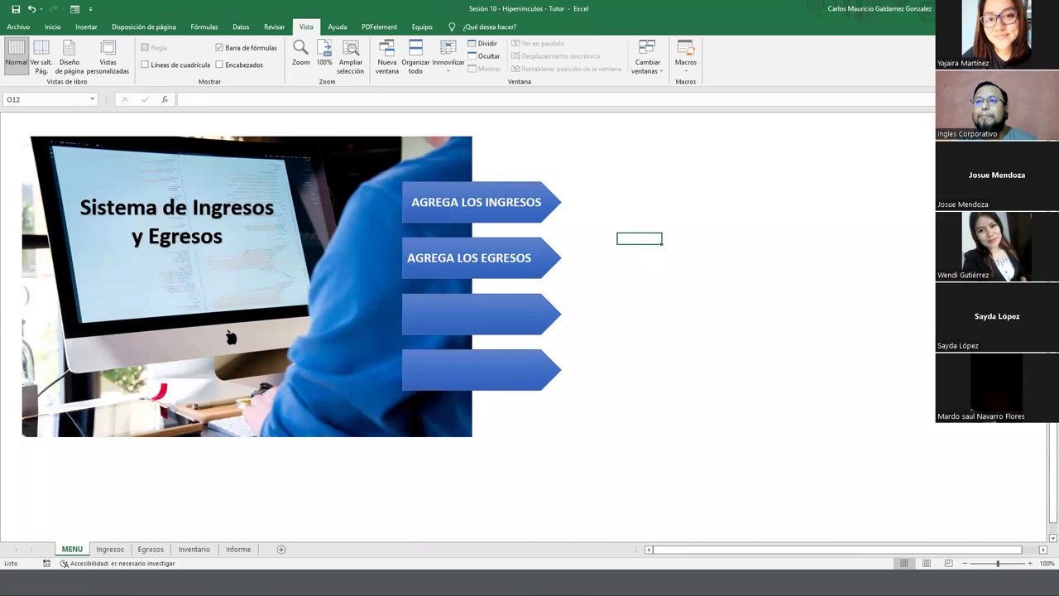
pyautogui.hotkey('ctrl', 's')
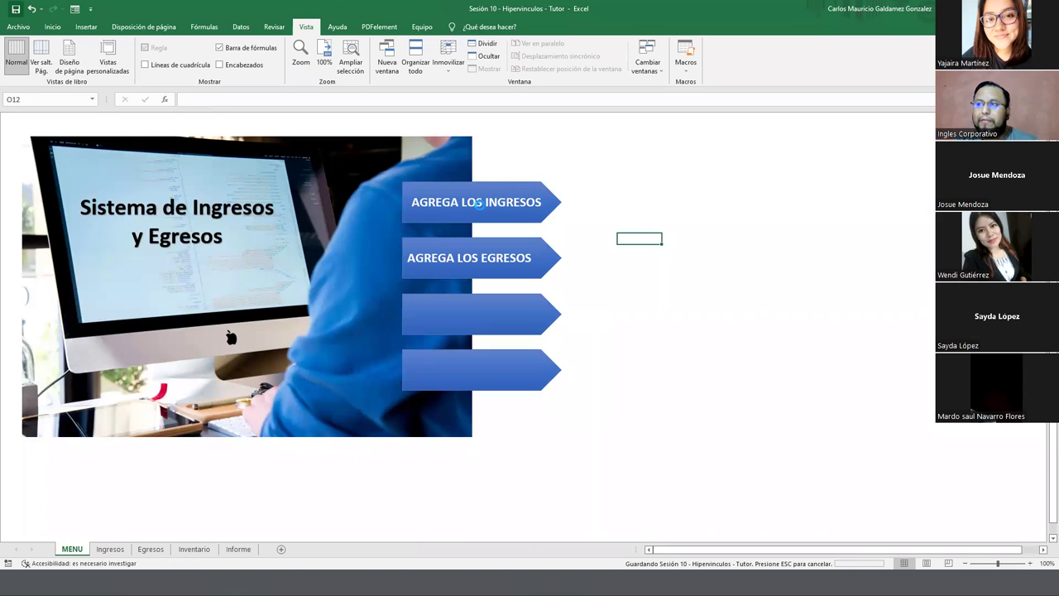
# Test the home icon and AGREGA LOS EGRESOS links between Ingresos, MENU and Egresos
pyautogui.click(110, 549)
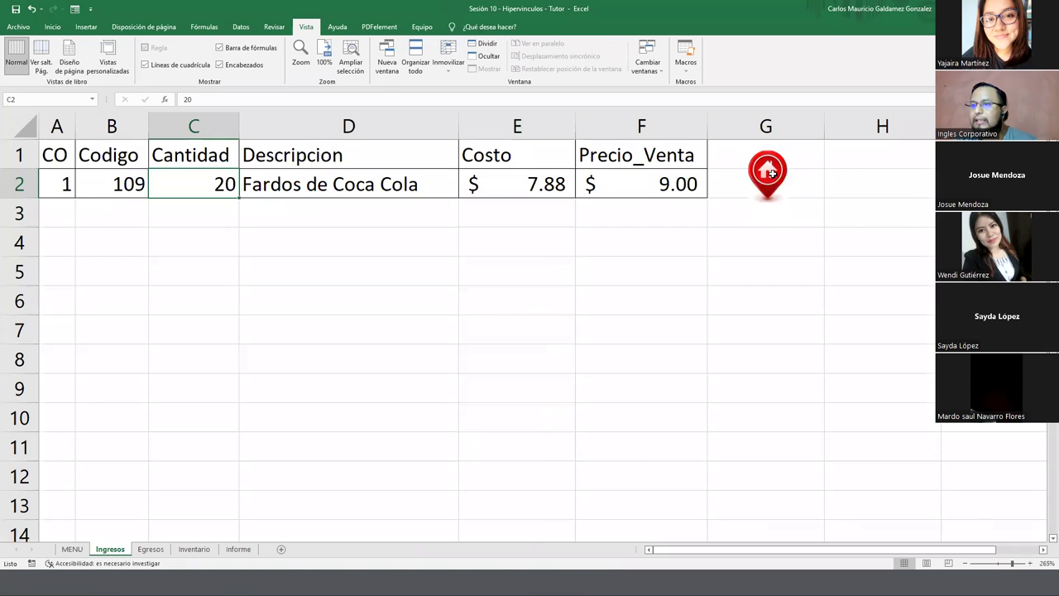
pyautogui.click(769, 175)
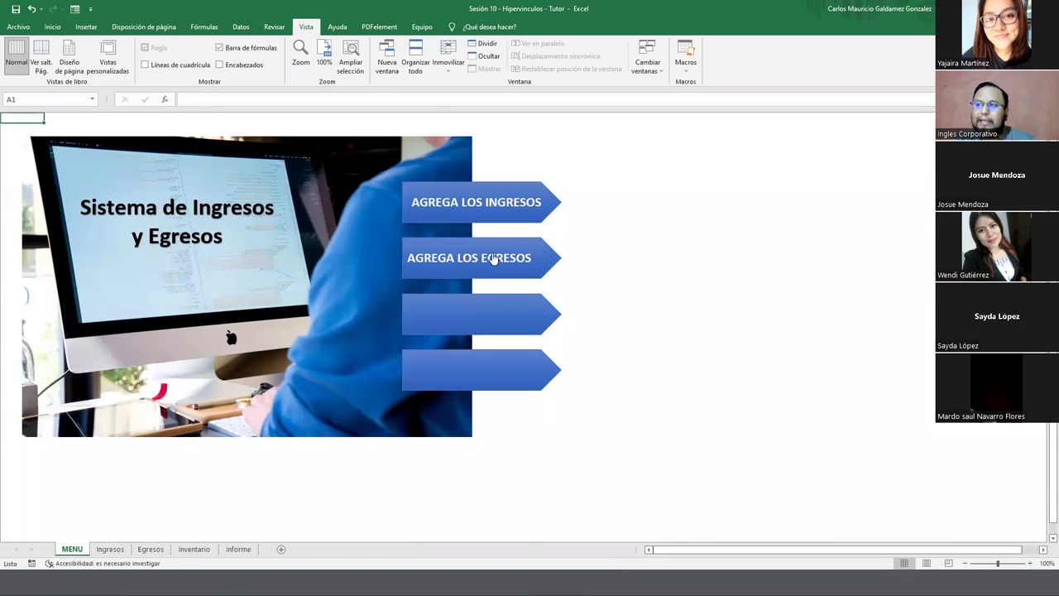
pyautogui.click(494, 258)
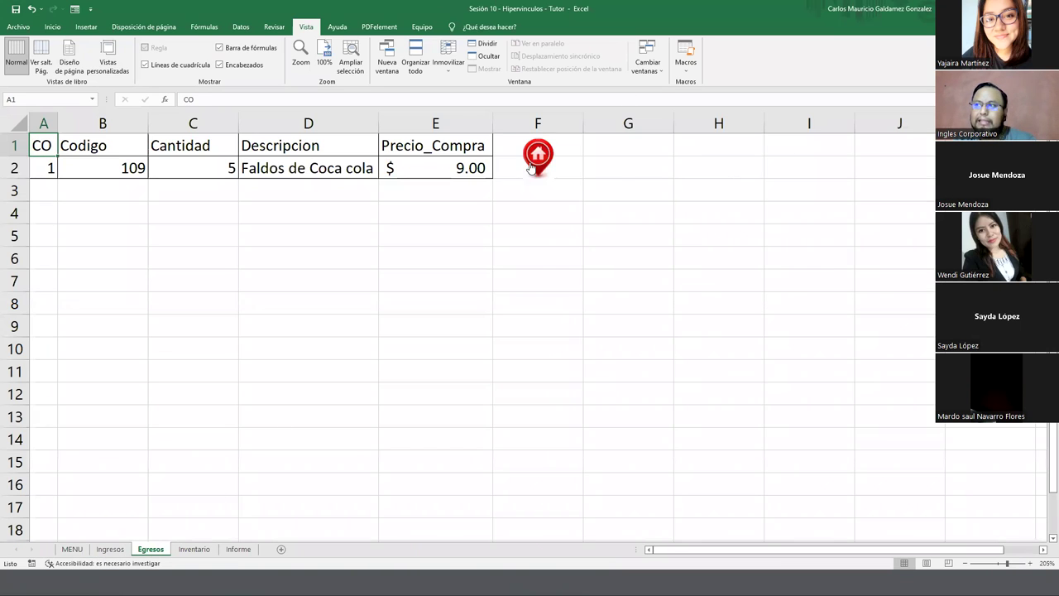
pyautogui.click(533, 163)
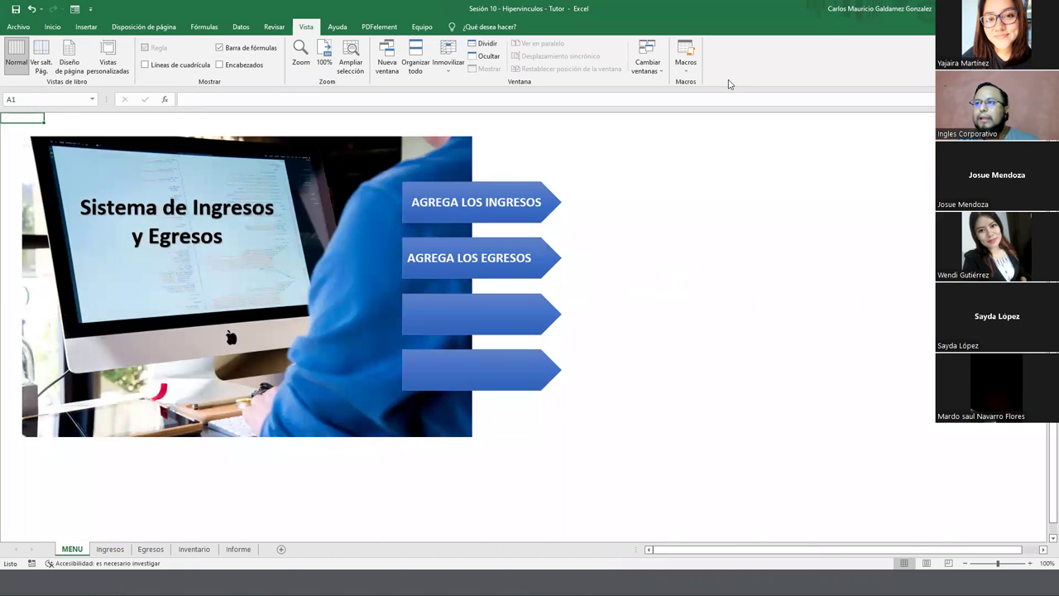
pyautogui.click(52, 27)
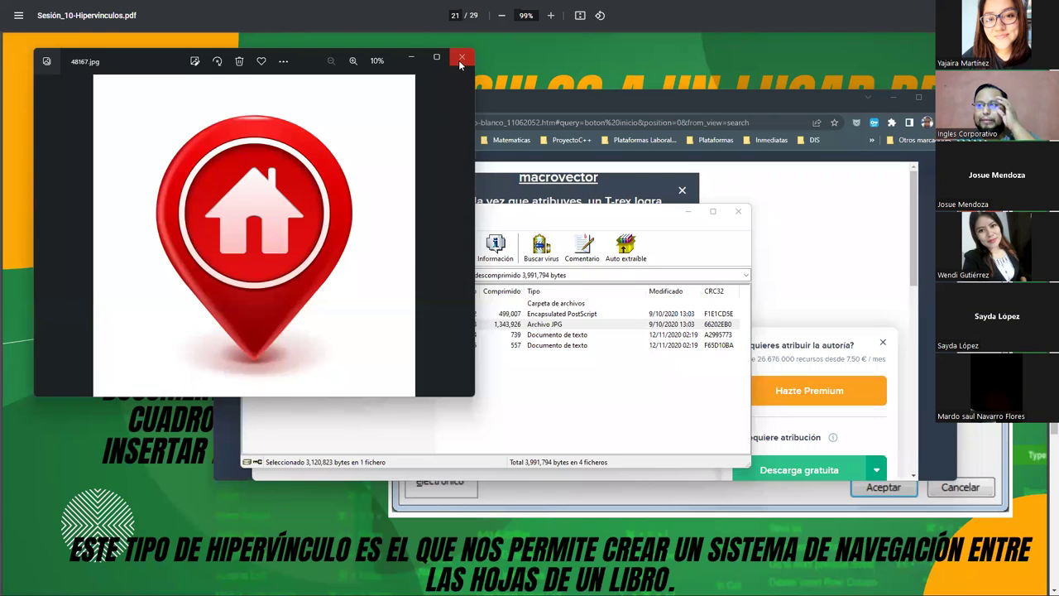
# Close the home-icon image, the archive window and the Freepik browser window, then return to Excel's Ingresos sheet
pyautogui.click(459, 60)
pyautogui.click(738, 211)
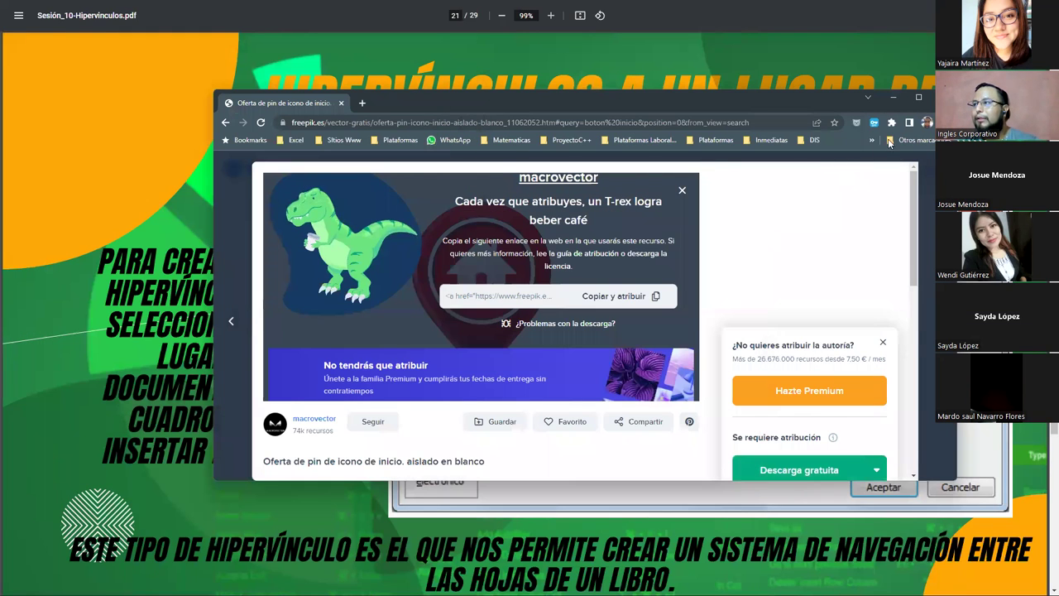
pyautogui.click(933, 97)
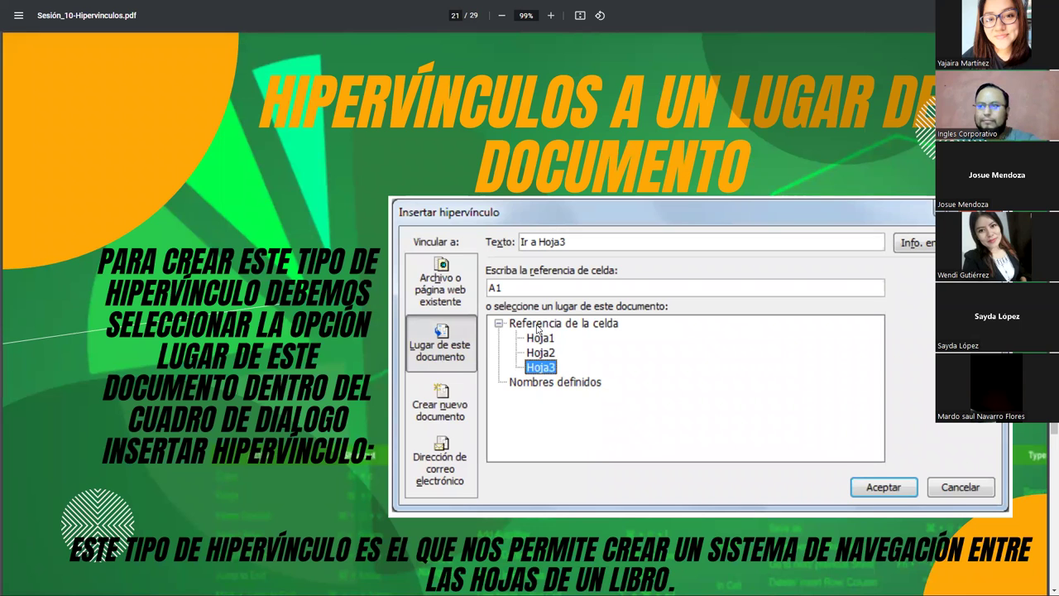
pyautogui.hotkey('alt', 'Tab')
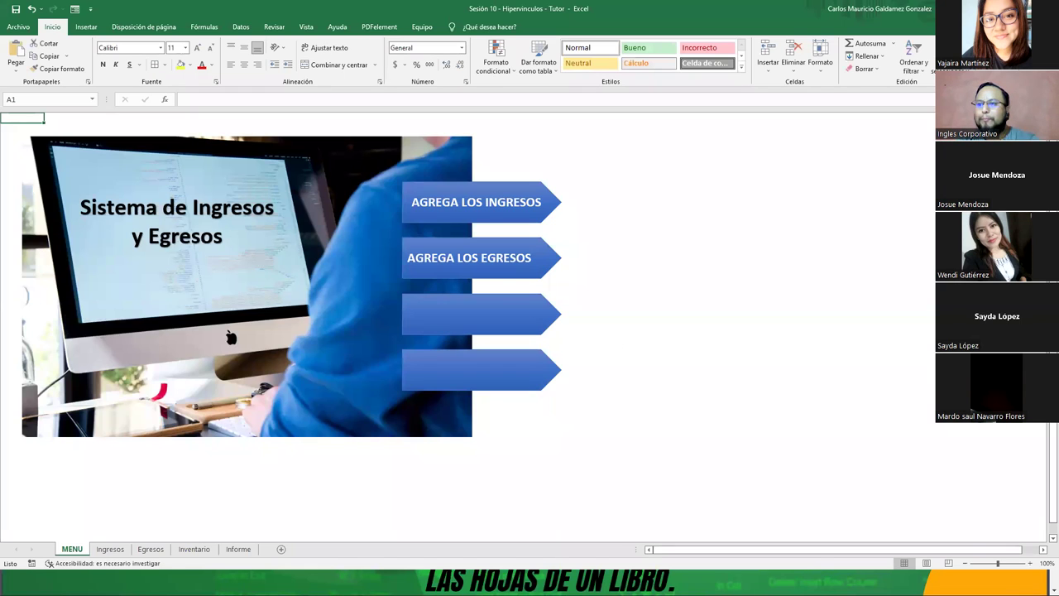
pyautogui.click(108, 551)
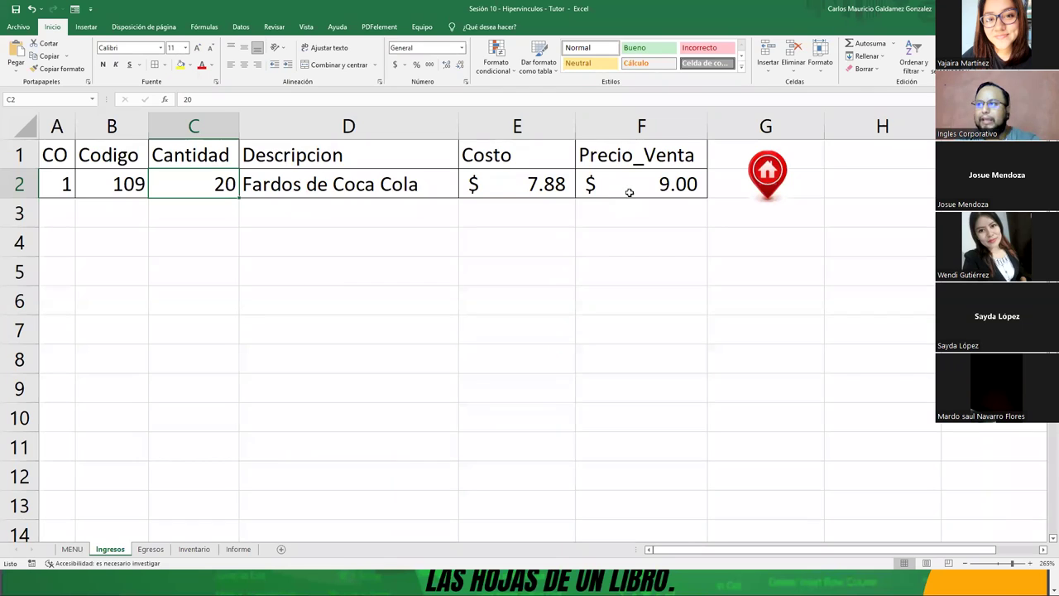
pyautogui.moveTo(53, 155); pyautogui.dragTo(634, 187)
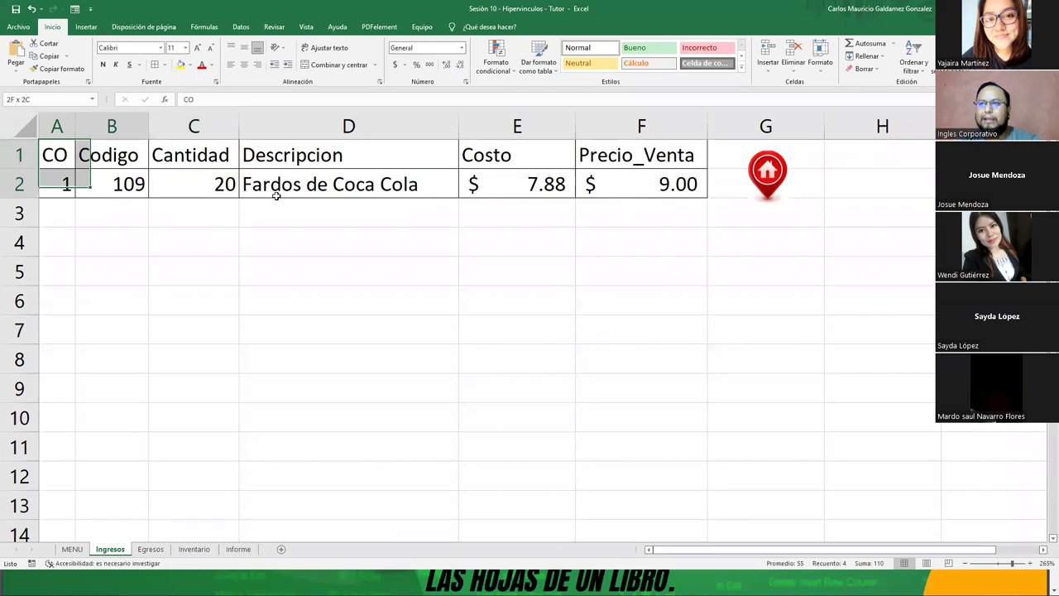
pyautogui.click(635, 187)
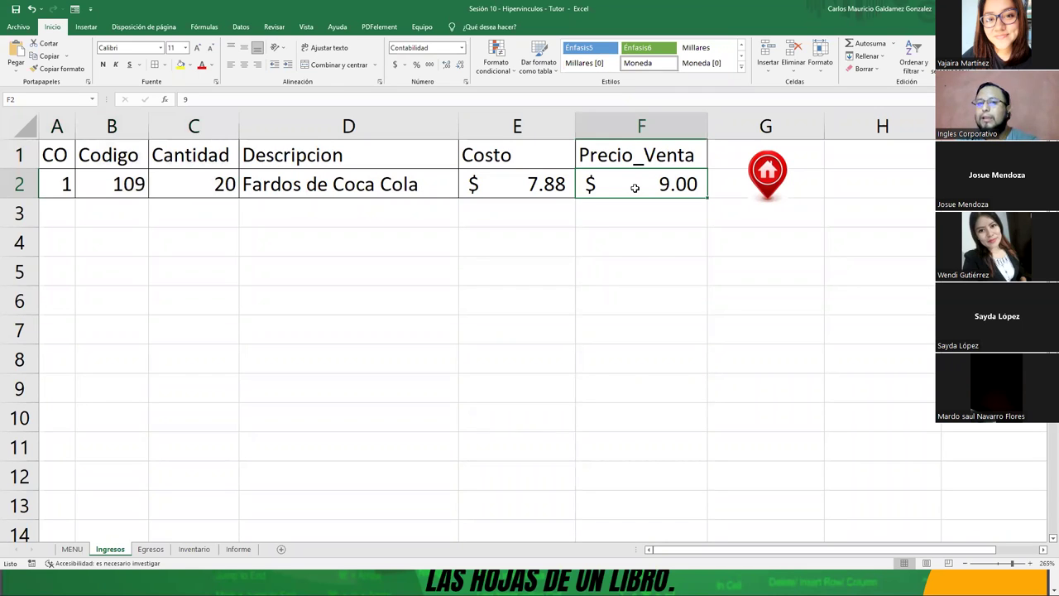
pyautogui.click(59, 155)
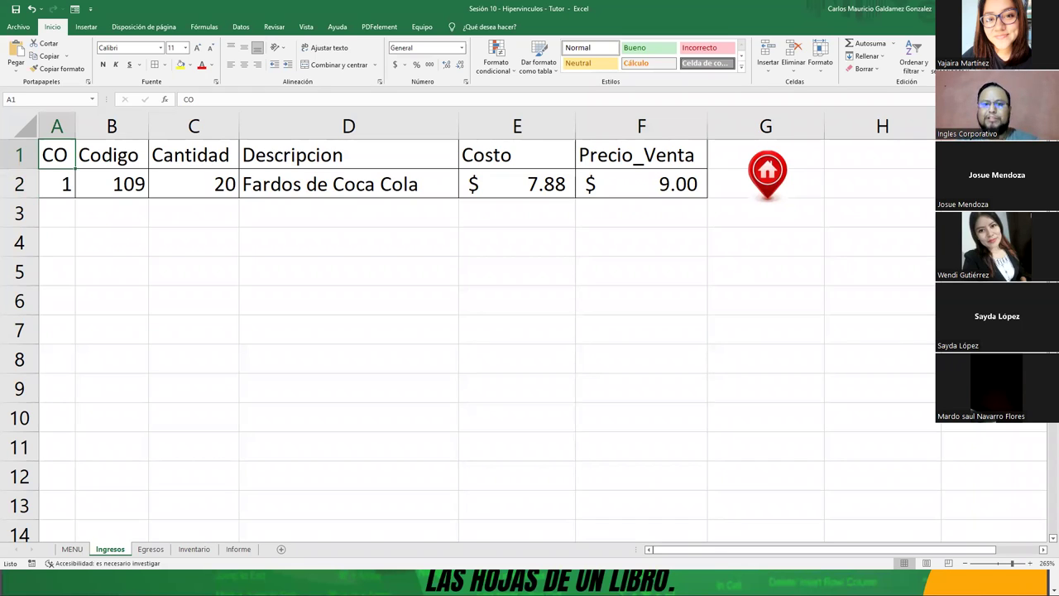
pyautogui.click(115, 157)
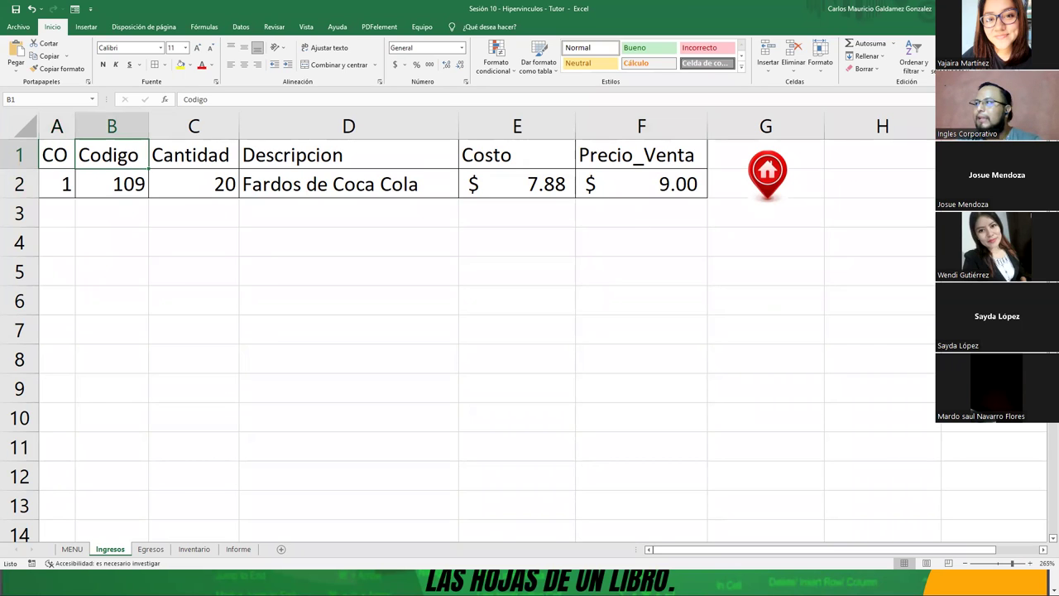
# Add Ingresos record 2 through the data form: code 109, 60 Fardos de Coca Cola, cost 7.88, price 9.00
pyautogui.hotkey('alt', '4')
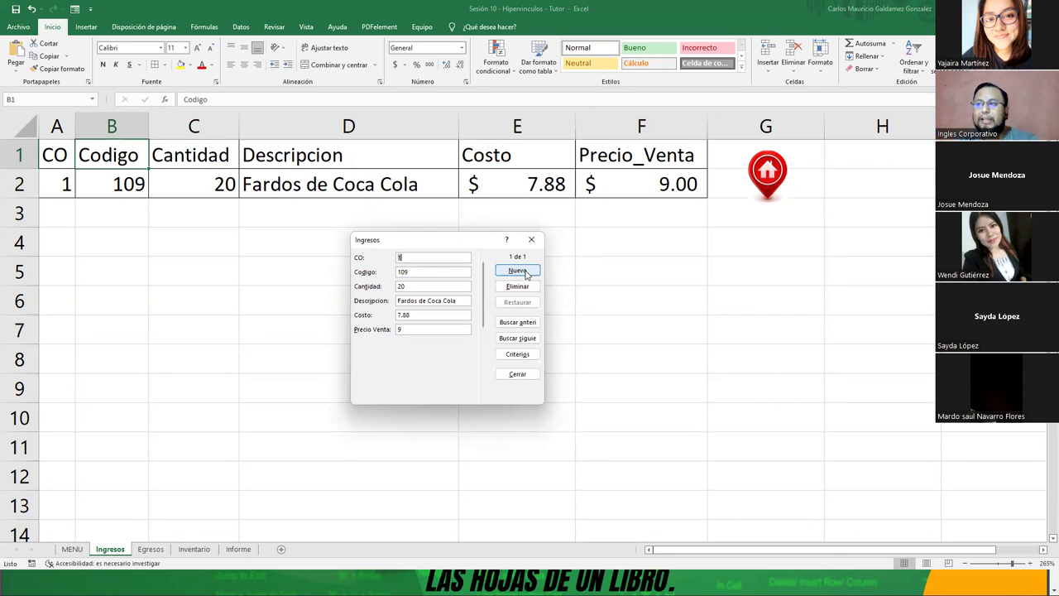
pyautogui.click(517, 271)
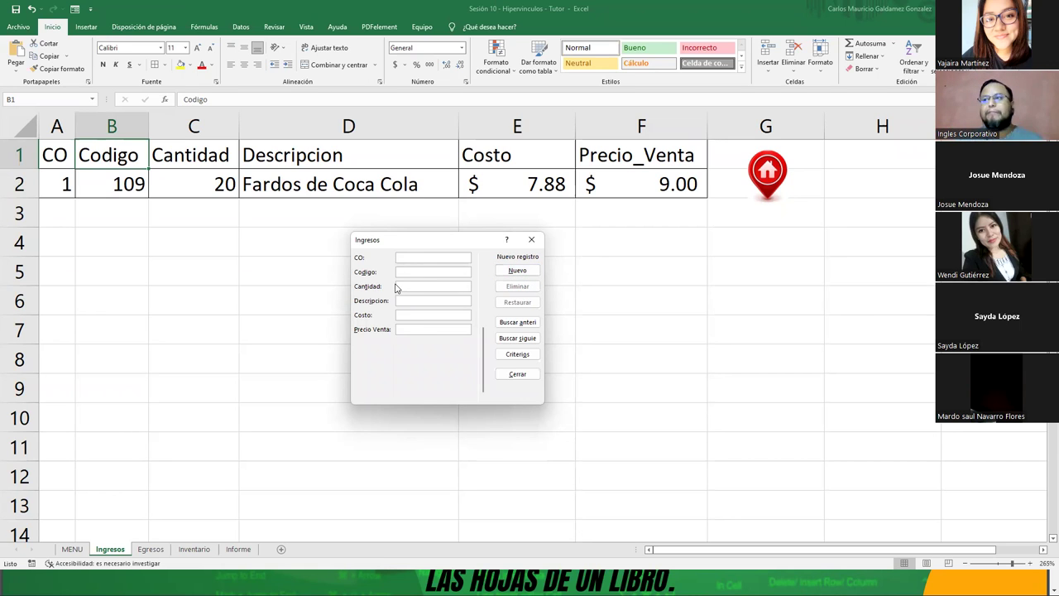
pyautogui.write('2')
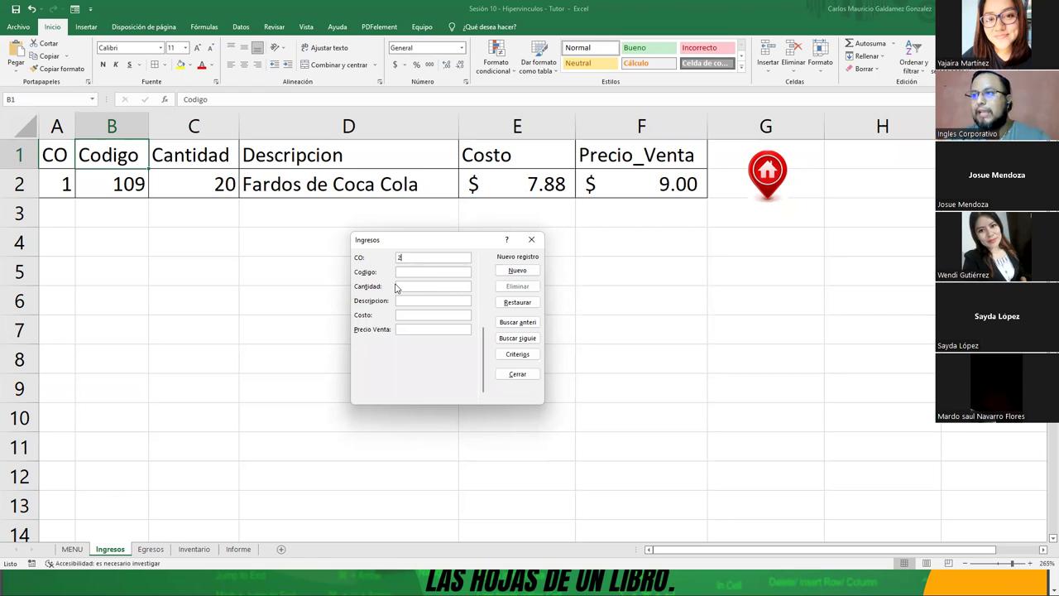
pyautogui.write('109')
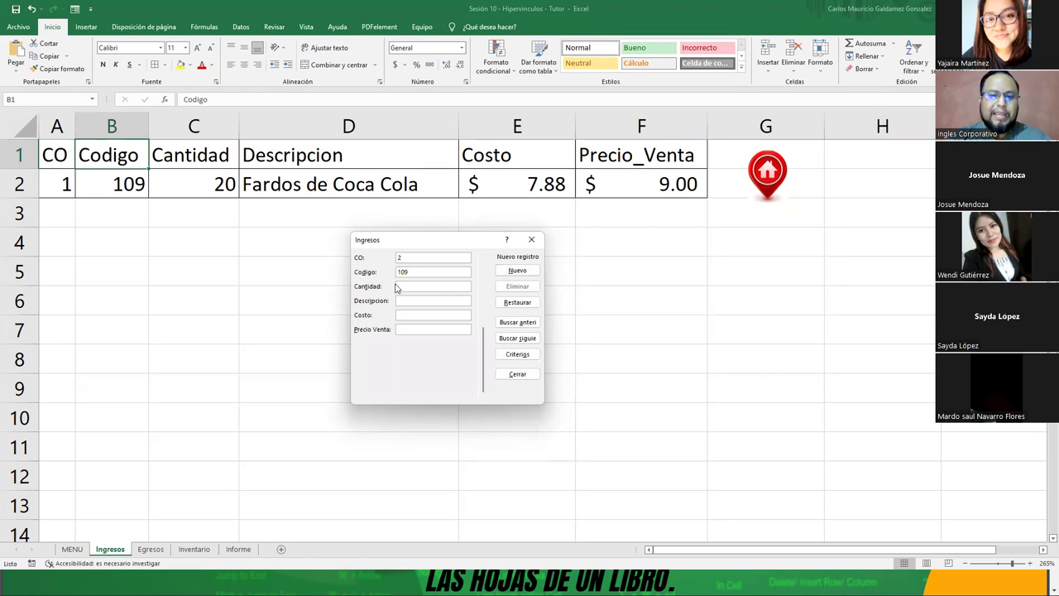
pyautogui.write('50')
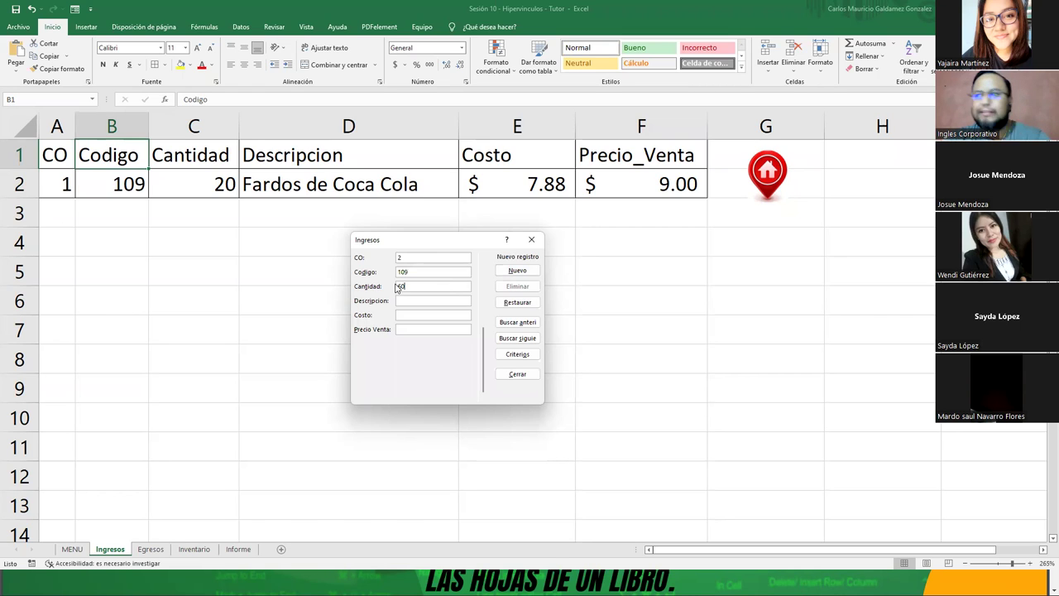
pyautogui.write('Fardos de CocacCola')
pyautogui.press('Tab')
pyautogui.write('7.88')
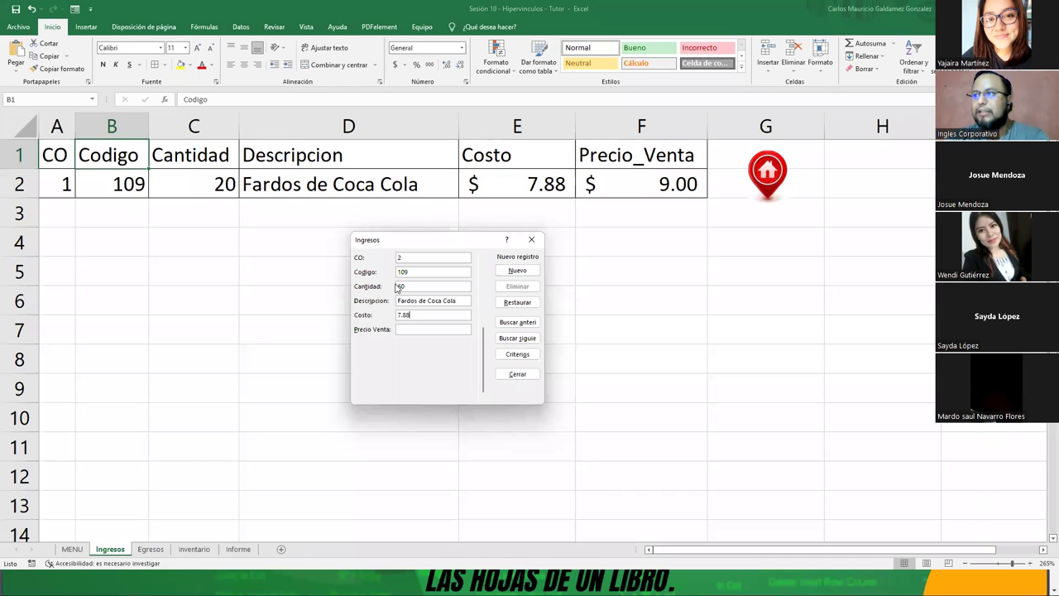
pyautogui.press('Tab')
pyautogui.write('9.00')
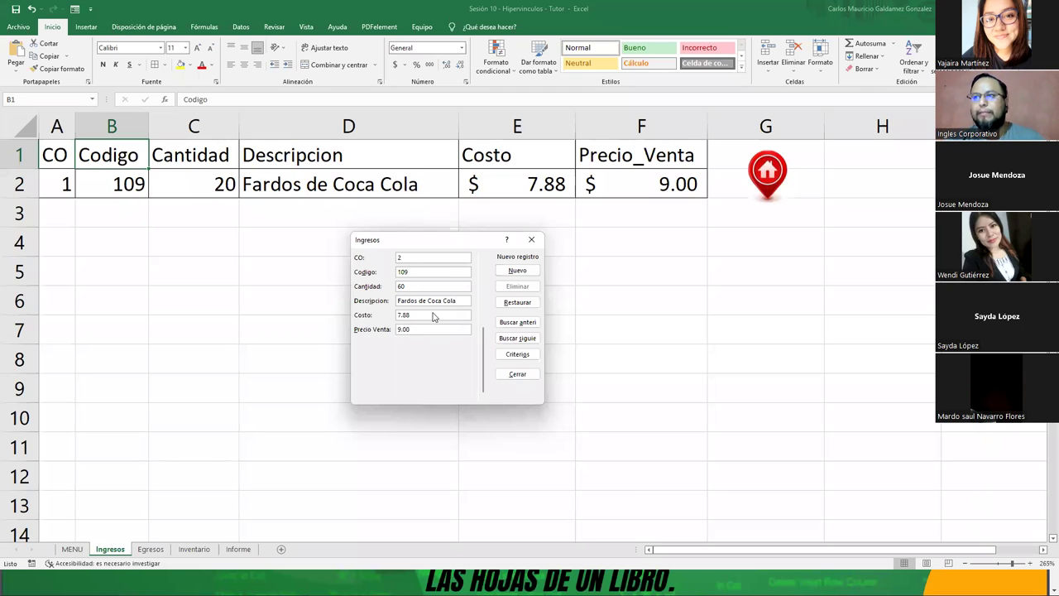
pyautogui.press('Return')
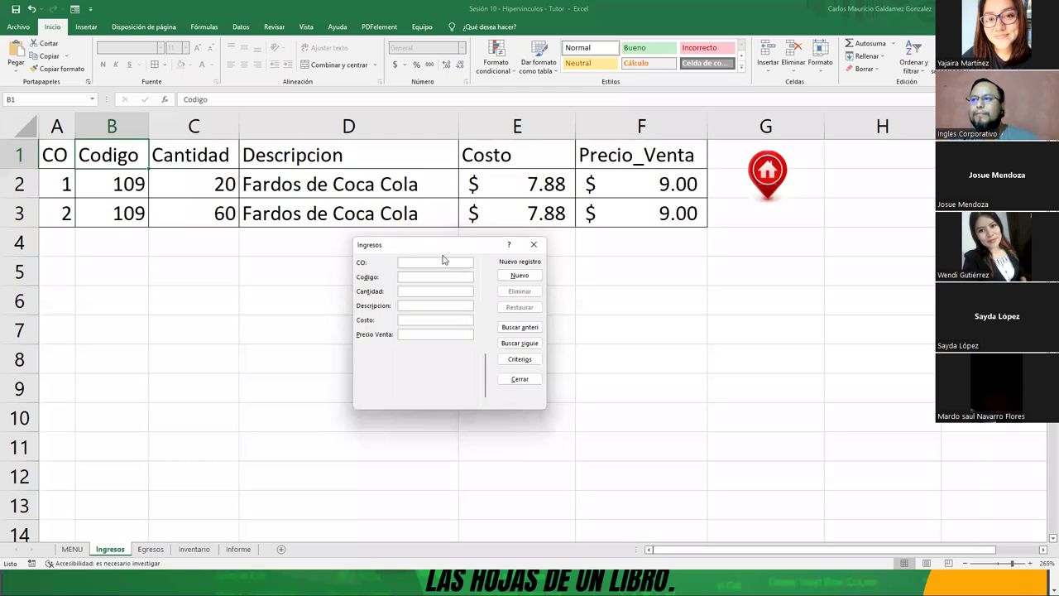
pyautogui.moveTo(416, 239); pyautogui.dragTo(703, 286)
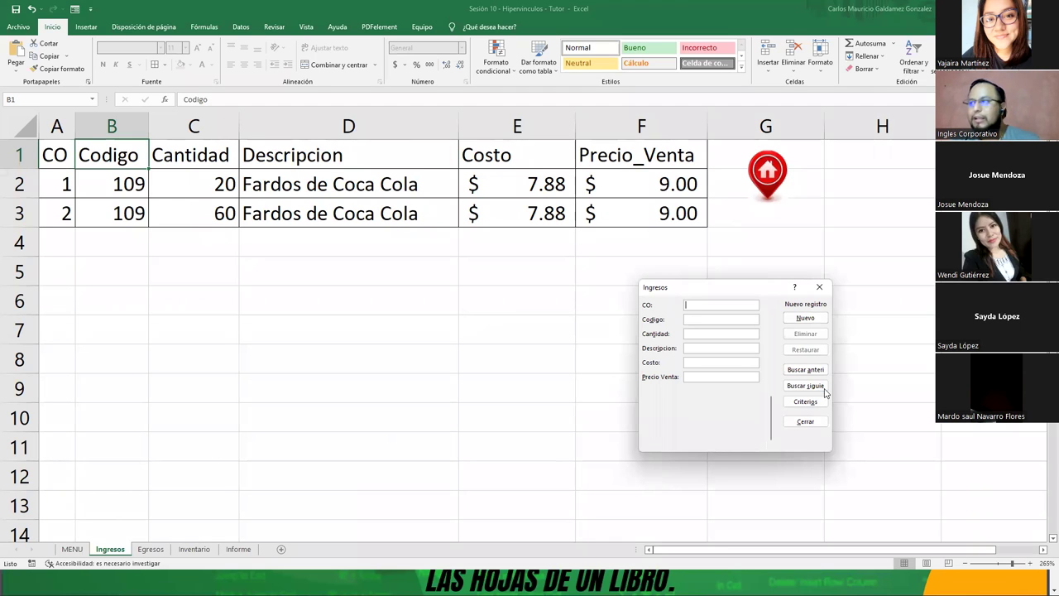
pyautogui.click(819, 286)
# On the Egresos sheet, start a new blank record in the data form
pyautogui.click(151, 549)
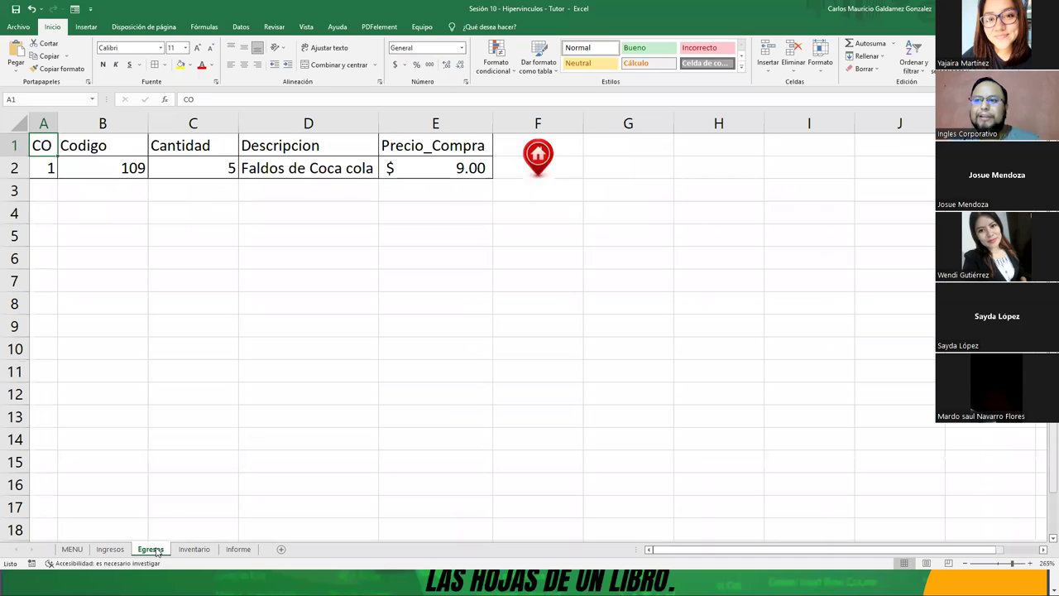
pyautogui.click(75, 173)
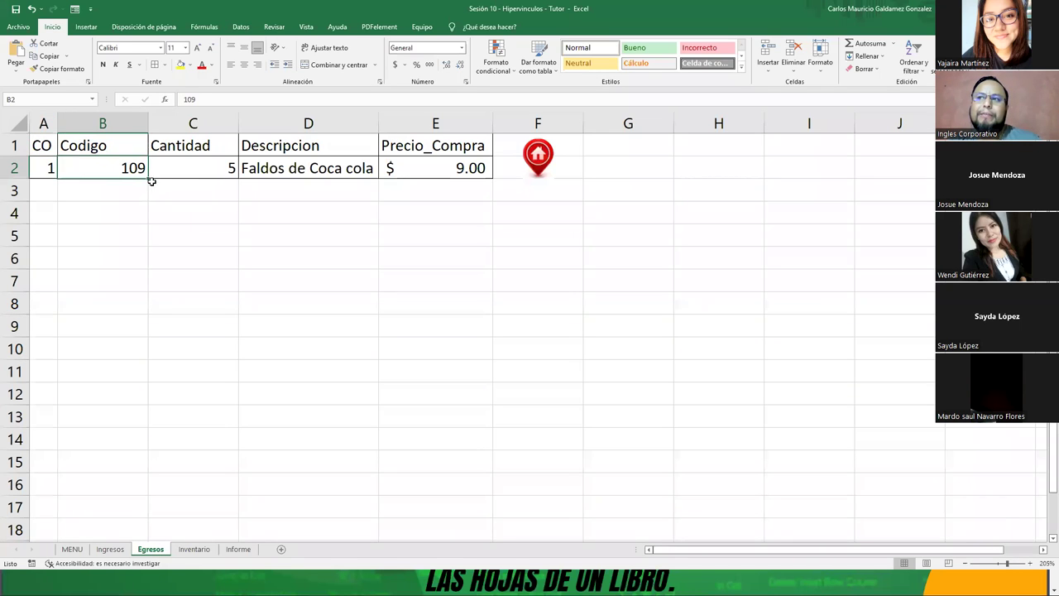
pyautogui.click(177, 168)
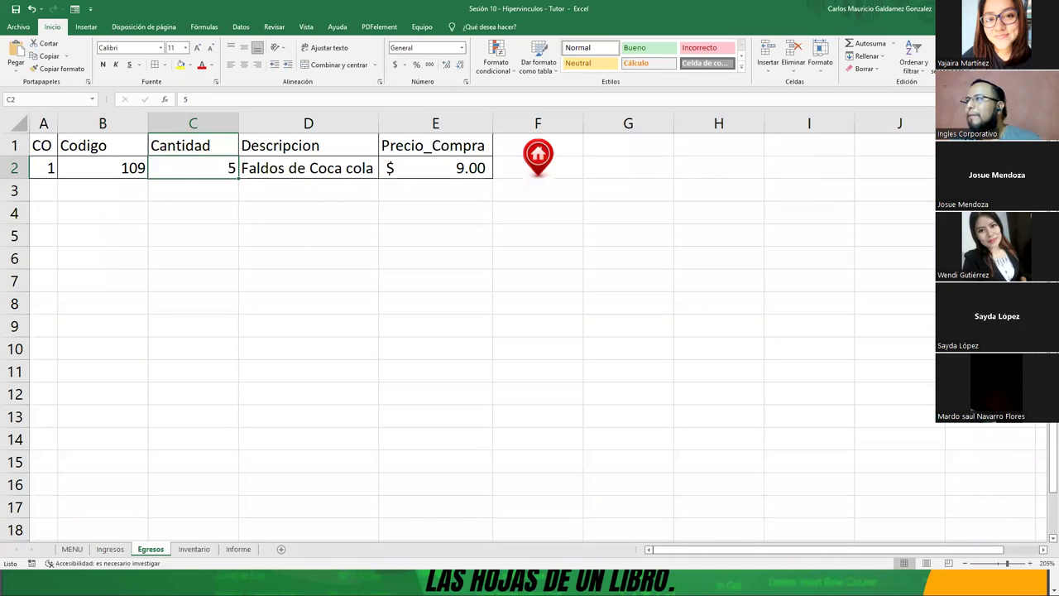
pyautogui.click(75, 9)
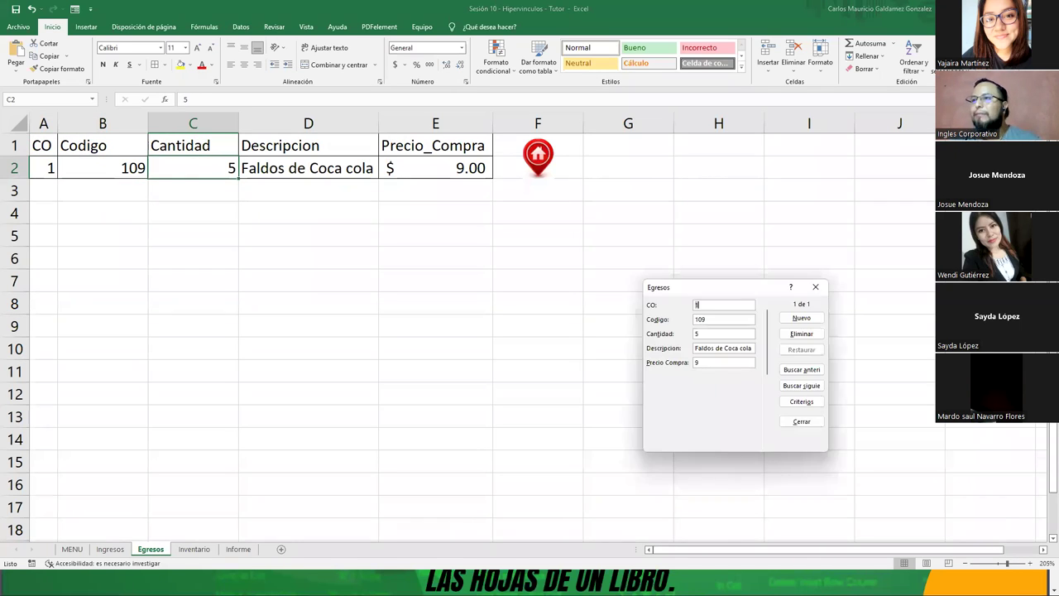
pyautogui.click(801, 318)
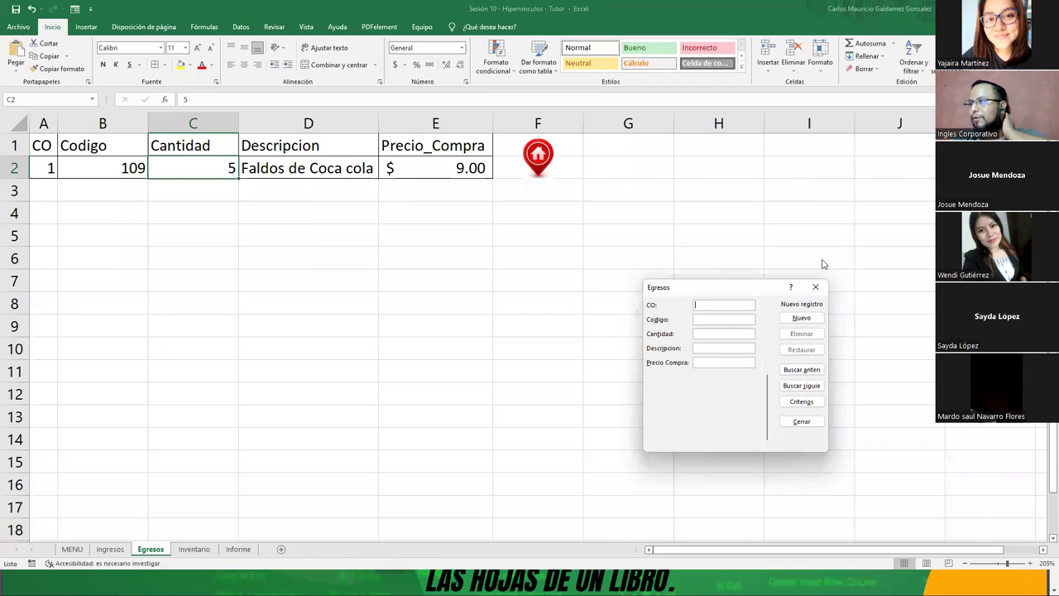
pyautogui.moveTo(709, 289); pyautogui.dragTo(362, 230)
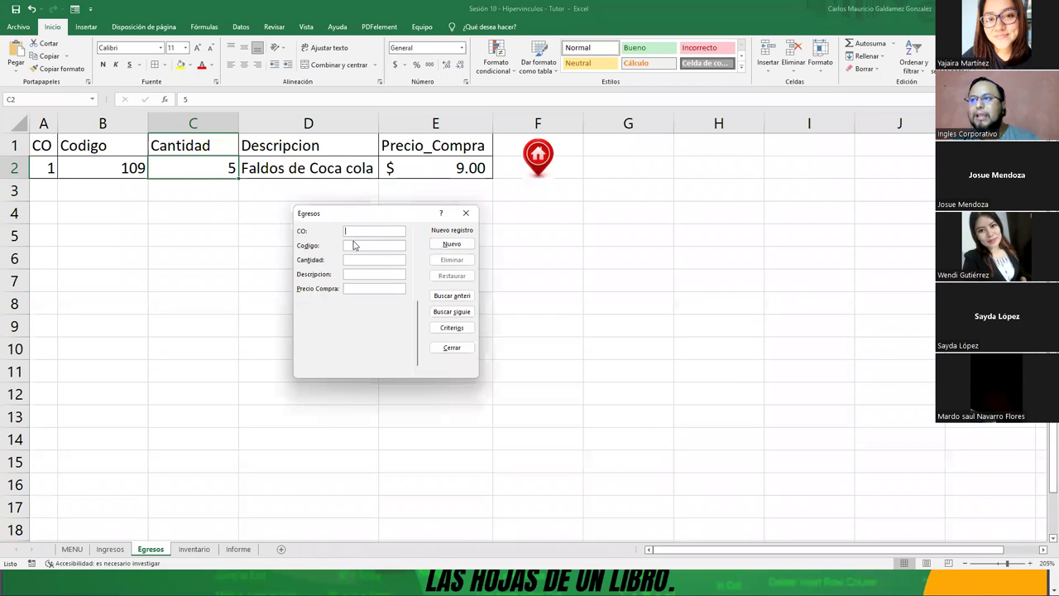
# Add Egresos record 109 with 15 Fardos de Coca Cola at 9.00, then total Ingresos C2:C3
pyautogui.write('2')
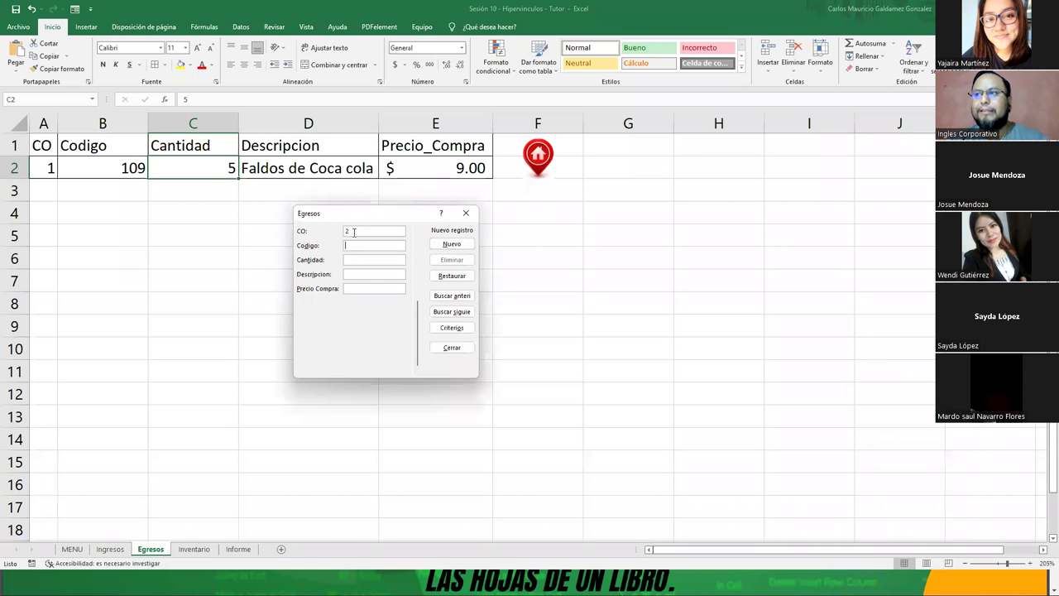
pyautogui.write('109')
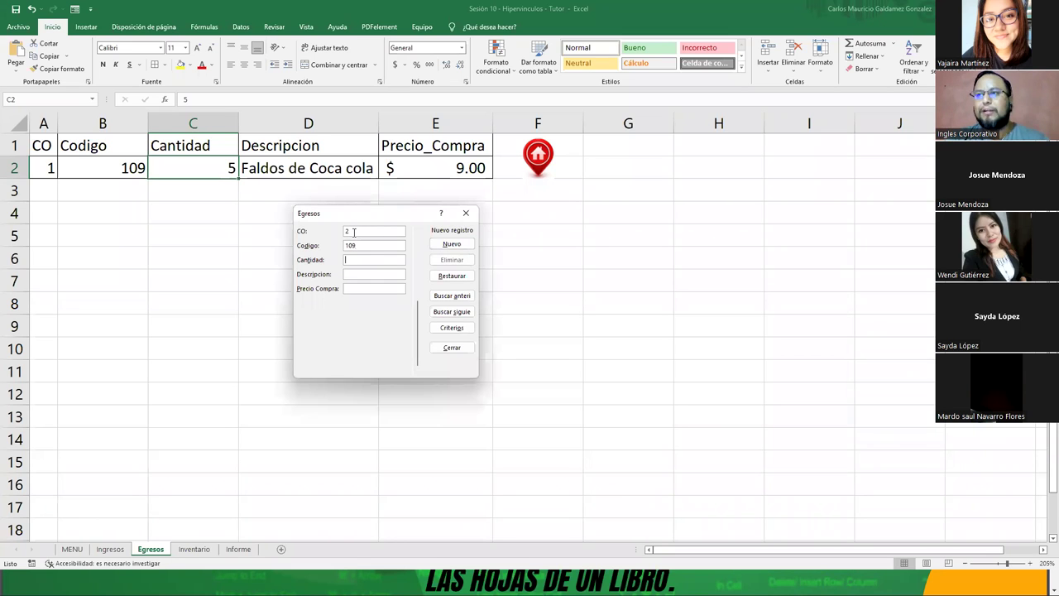
pyautogui.write('15')
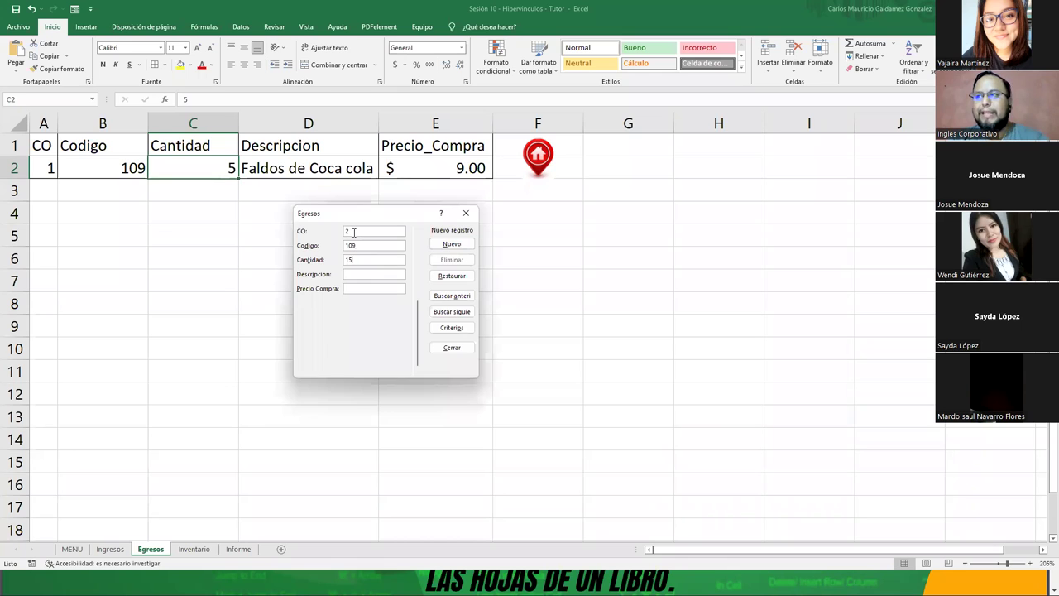
pyautogui.write('Fardos de Coca Cola')
pyautogui.press('Tab')
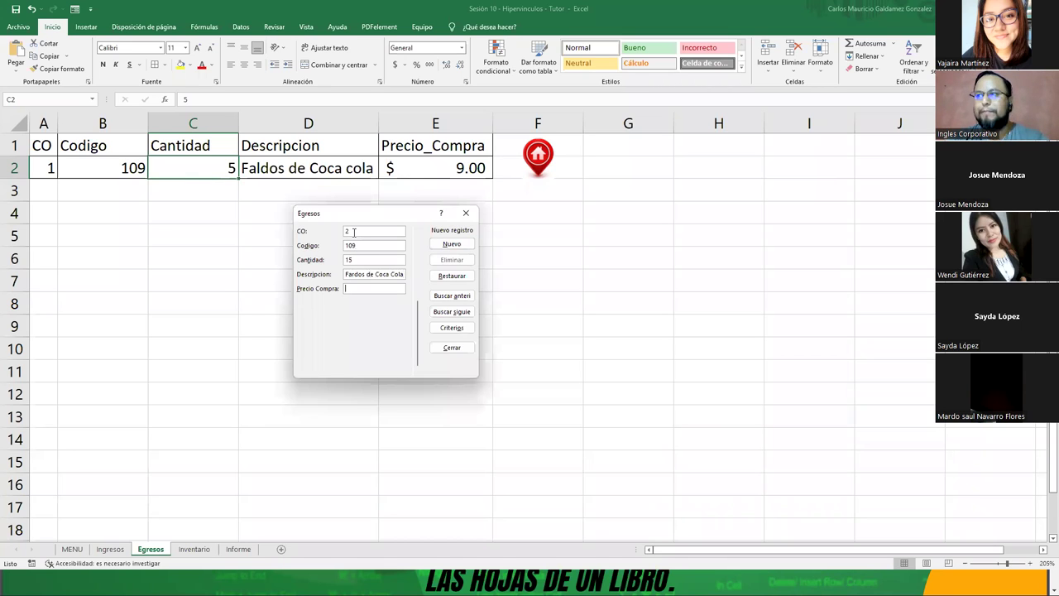
pyautogui.write('9')
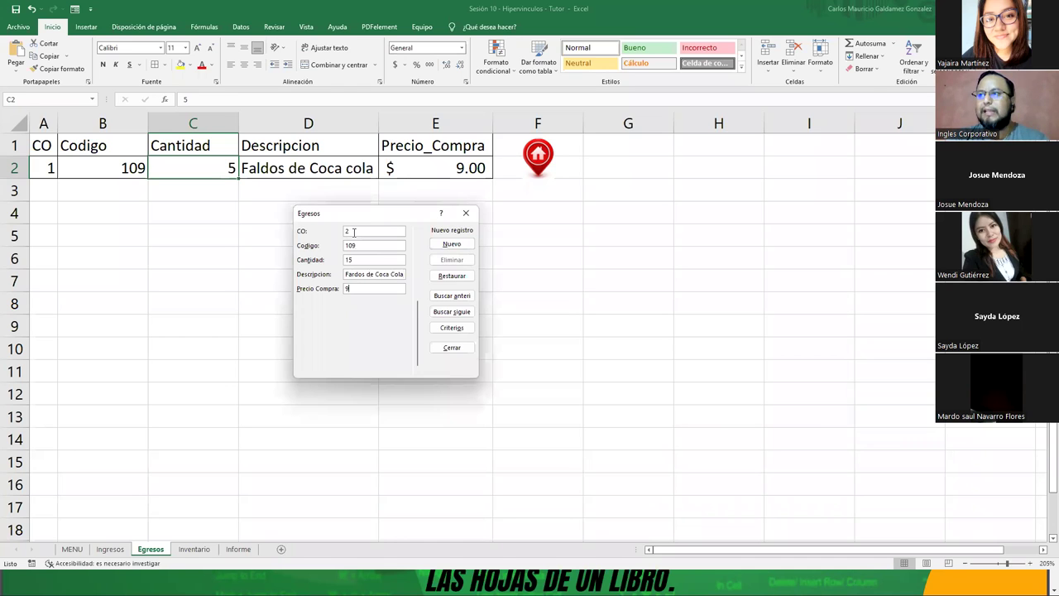
pyautogui.press('Return')
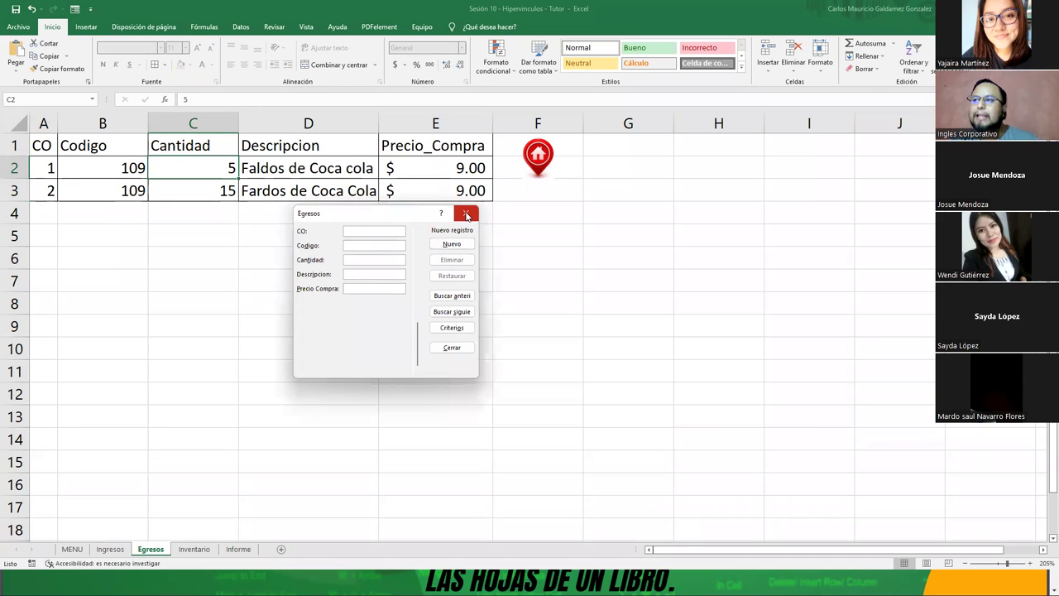
pyautogui.click(466, 212)
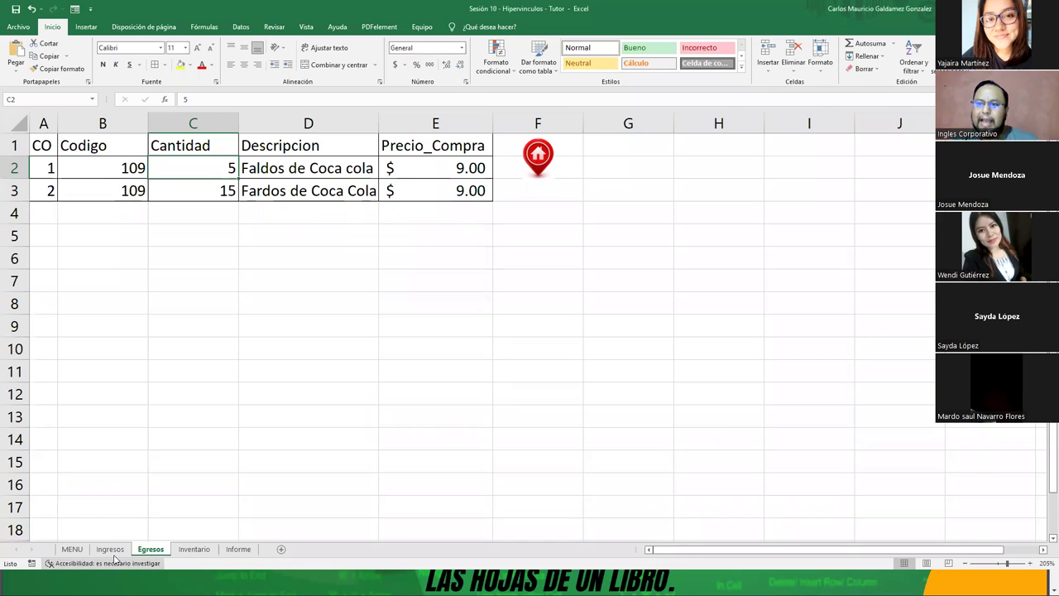
pyautogui.click(110, 550)
pyautogui.moveTo(207, 182); pyautogui.dragTo(202, 212)
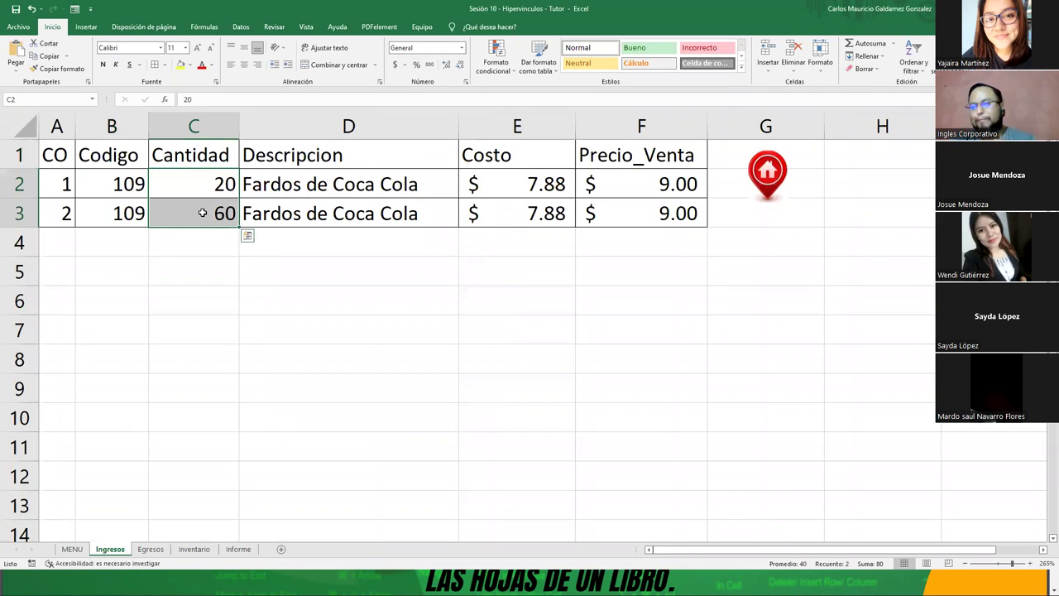
# Review the Egresos, Inventario and Informe sheets, then switch to the hyperlinks presentation PDF
pyautogui.click(151, 549)
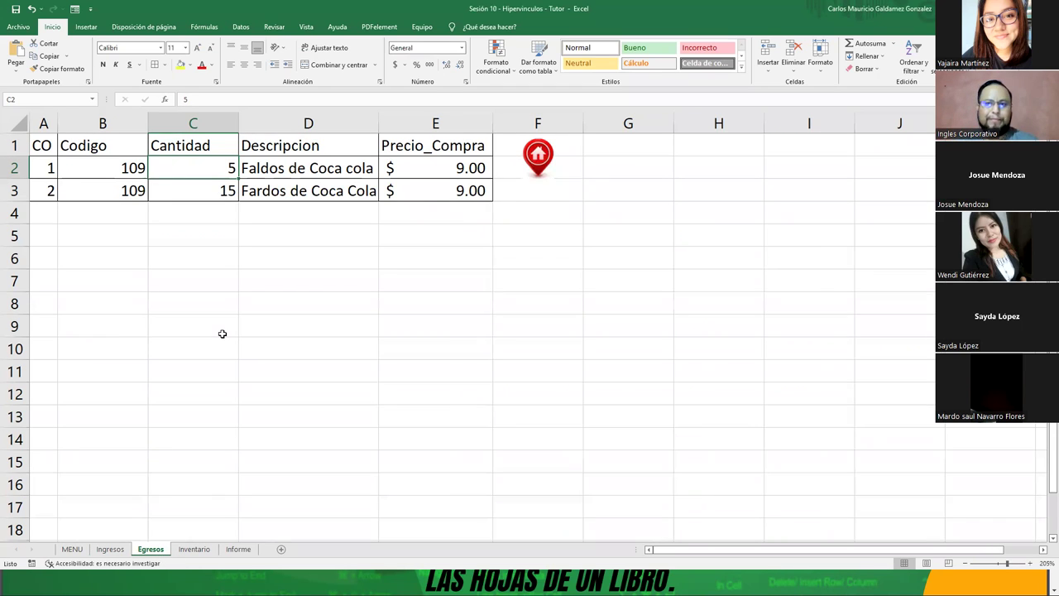
pyautogui.click(188, 552)
pyautogui.moveTo(35, 129)
pyautogui.mouseDown()
pyautogui.moveTo(400, 160)
pyautogui.moveTo(472, 208)
pyautogui.mouseUp()
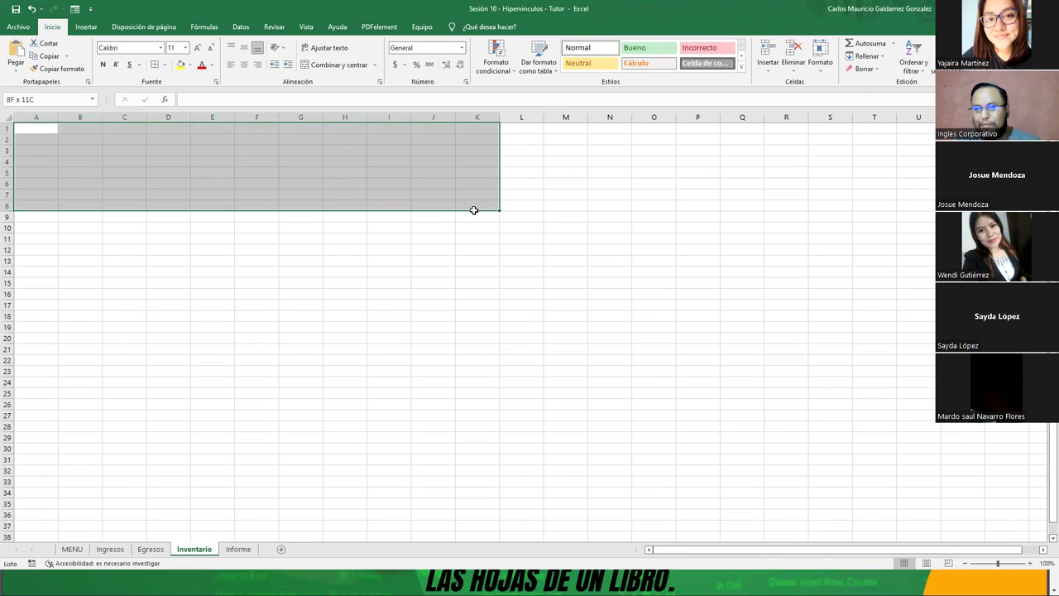
pyautogui.click(238, 549)
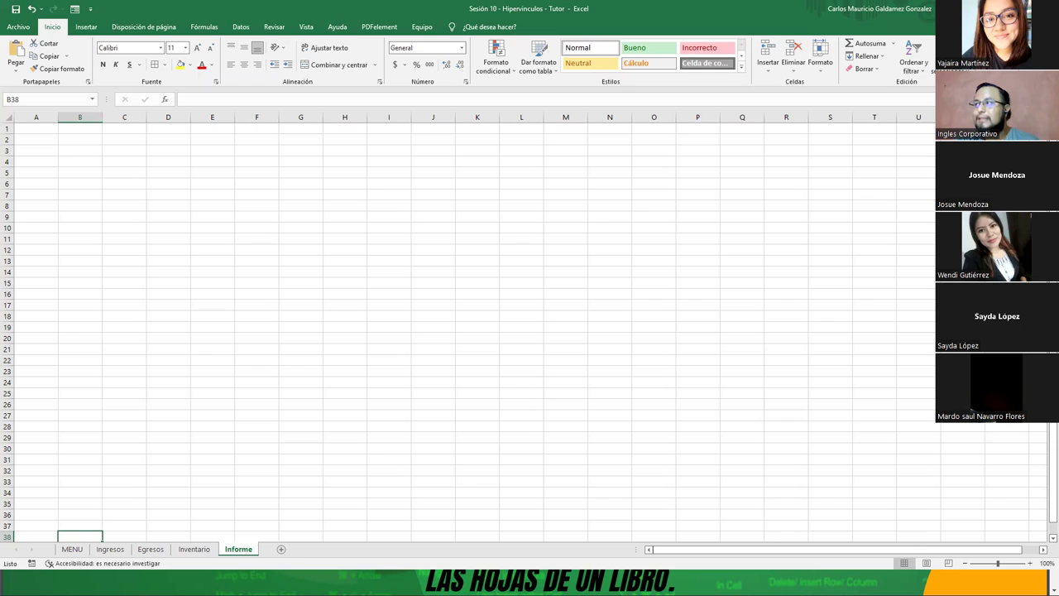
pyautogui.hotkey('alt', 'Tab')
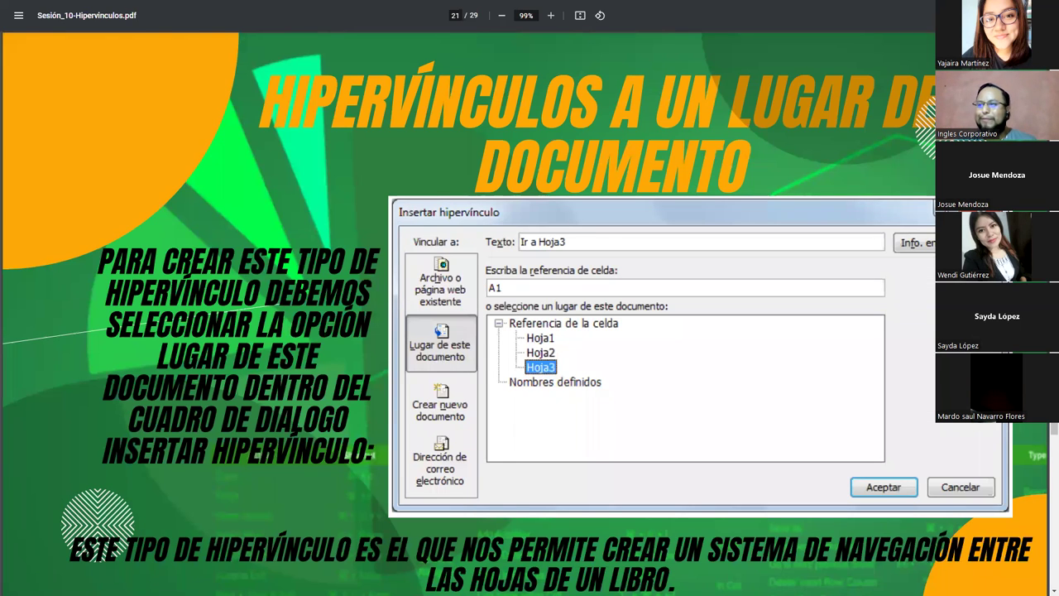
# Page through the e-mail, editing and linked-object hyperlink slides to the final page 29
pyautogui.press('Right')
pyautogui.press('Right')
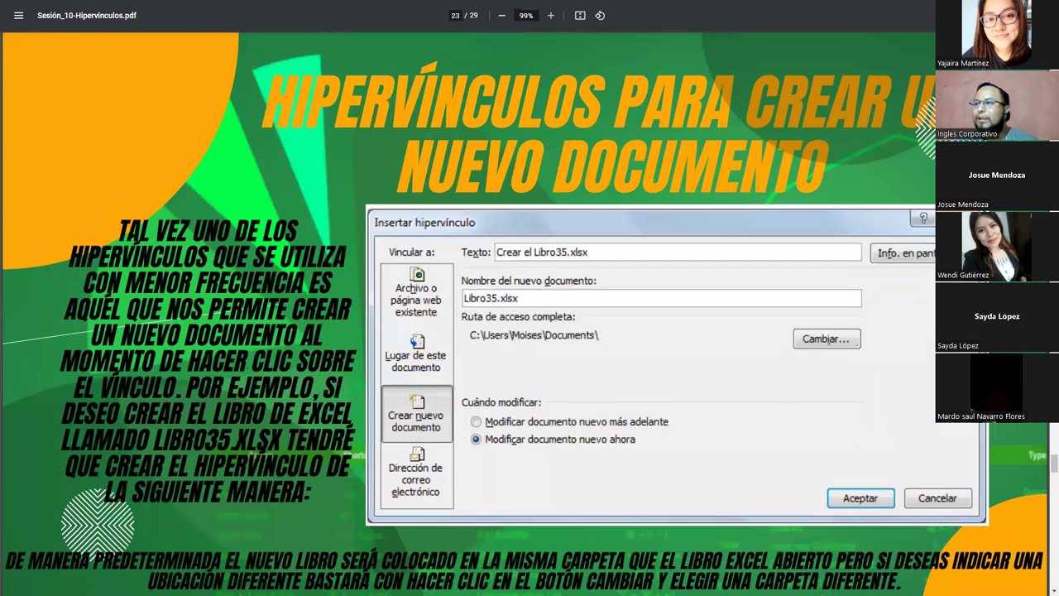
pyautogui.press('Right')
pyautogui.press('Right')
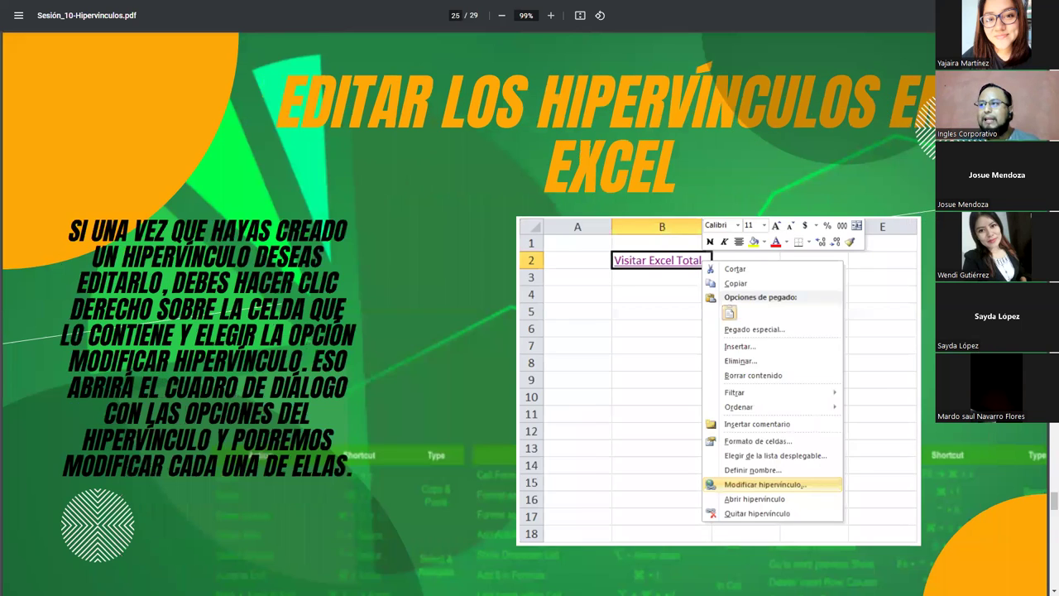
pyautogui.press('Right')
pyautogui.press('Right')
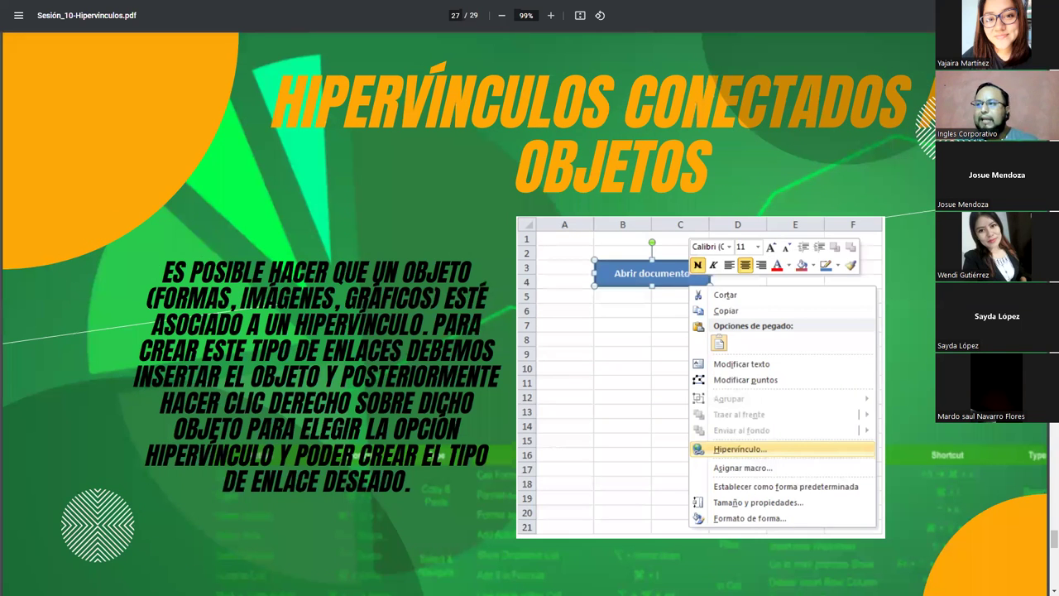
pyautogui.press('Right')
pyautogui.press('Right')
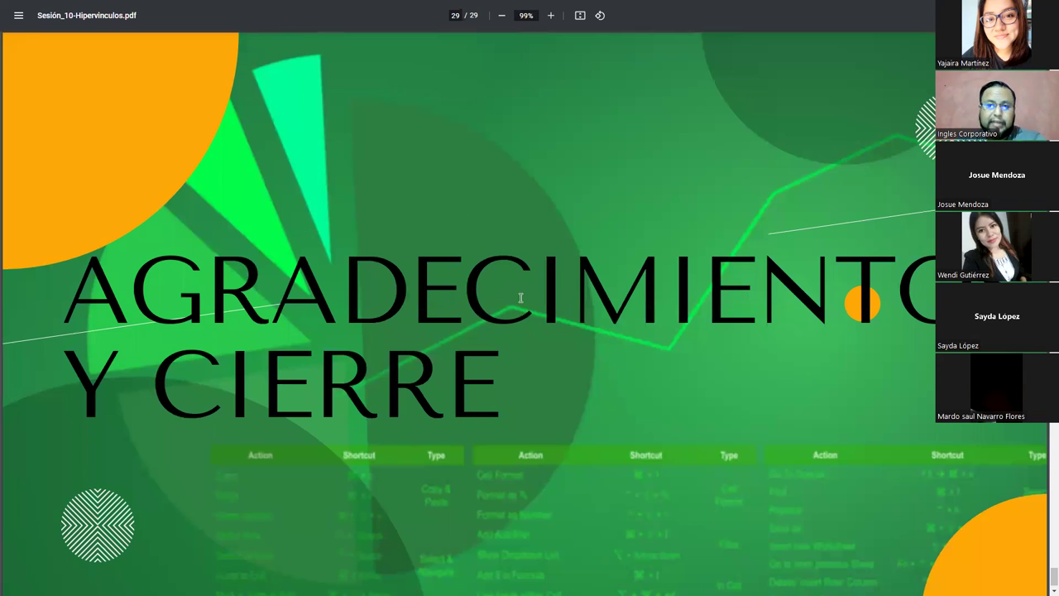
pyautogui.moveTo(529, 38)
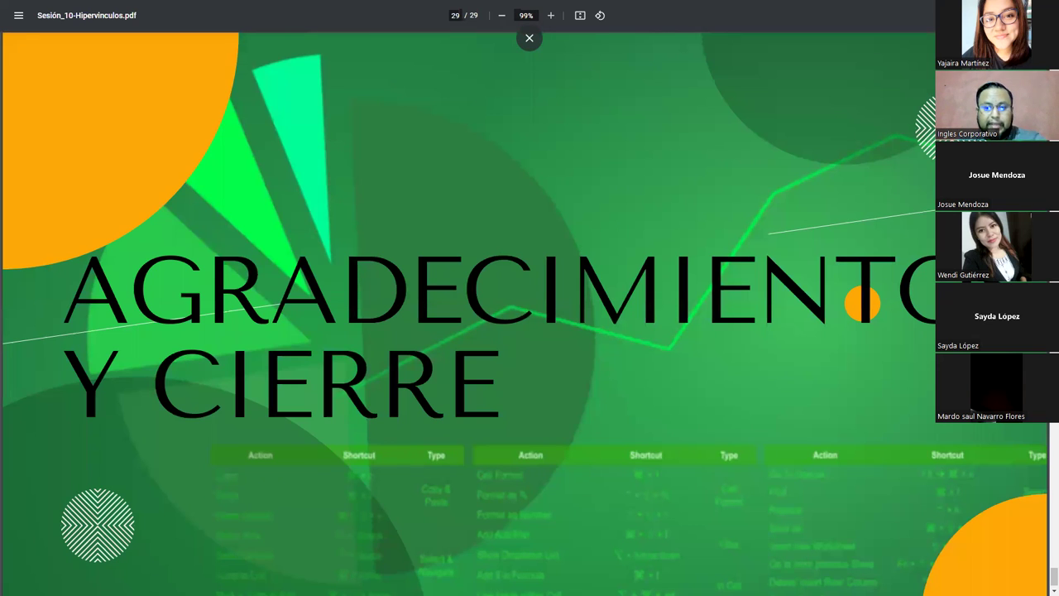